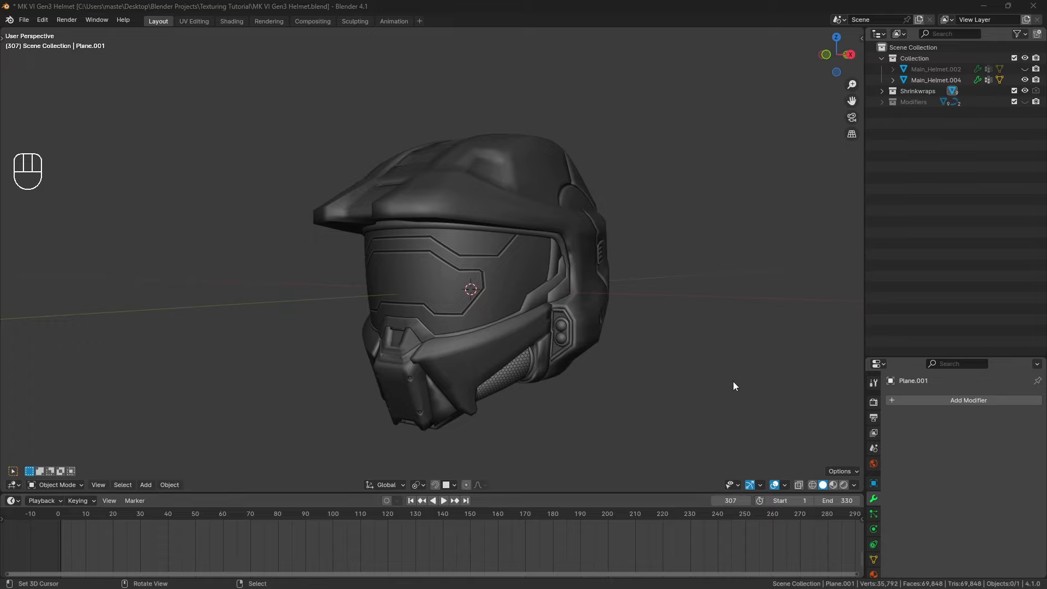
# Preview the textured helmet in Material Preview and Rendered shading, examining the armor and visor from several angles.
pyautogui.click(834, 485)
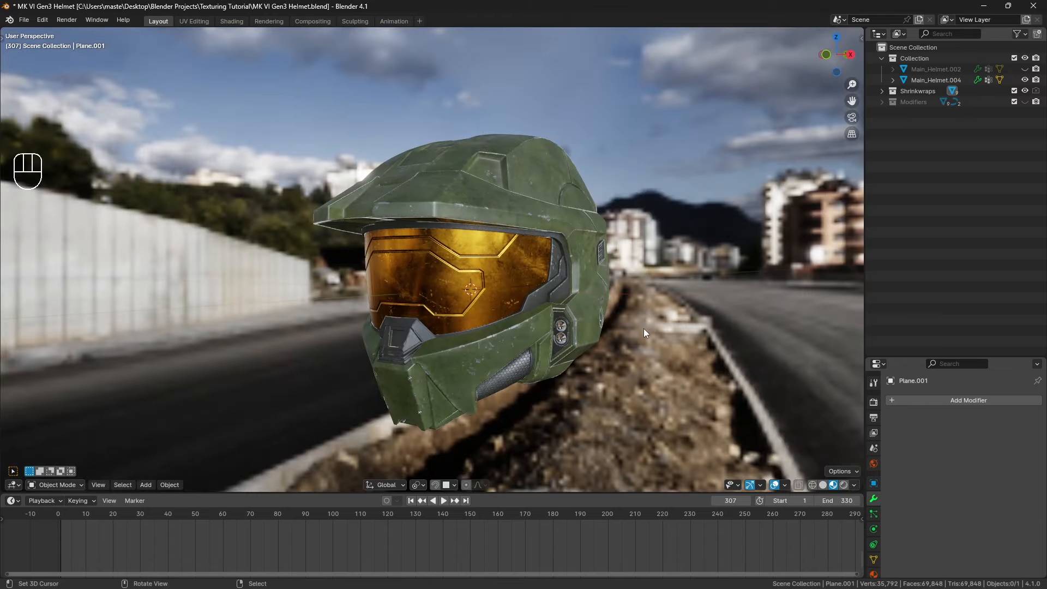
pyautogui.moveTo(604, 325); pyautogui.dragTo(537, 315, button='middle')
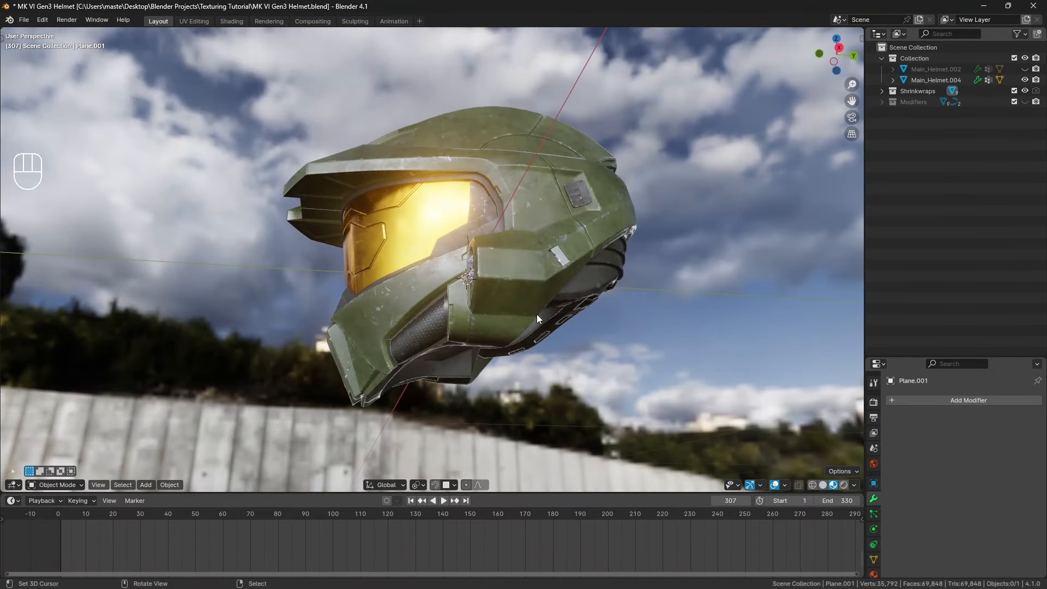
pyautogui.moveTo(539, 307)
pyautogui.mouseDown(button='middle')
pyautogui.moveTo(515, 295)
pyautogui.moveTo(524, 227)
pyautogui.moveTo(493, 232)
pyautogui.moveTo(476, 268)
pyautogui.moveTo(477, 304)
pyautogui.moveTo(437, 305)
pyautogui.moveTo(491, 324)
pyautogui.moveTo(472, 308)
pyautogui.moveTo(417, 325)
pyautogui.moveTo(532, 307)
pyautogui.mouseUp(button='middle')
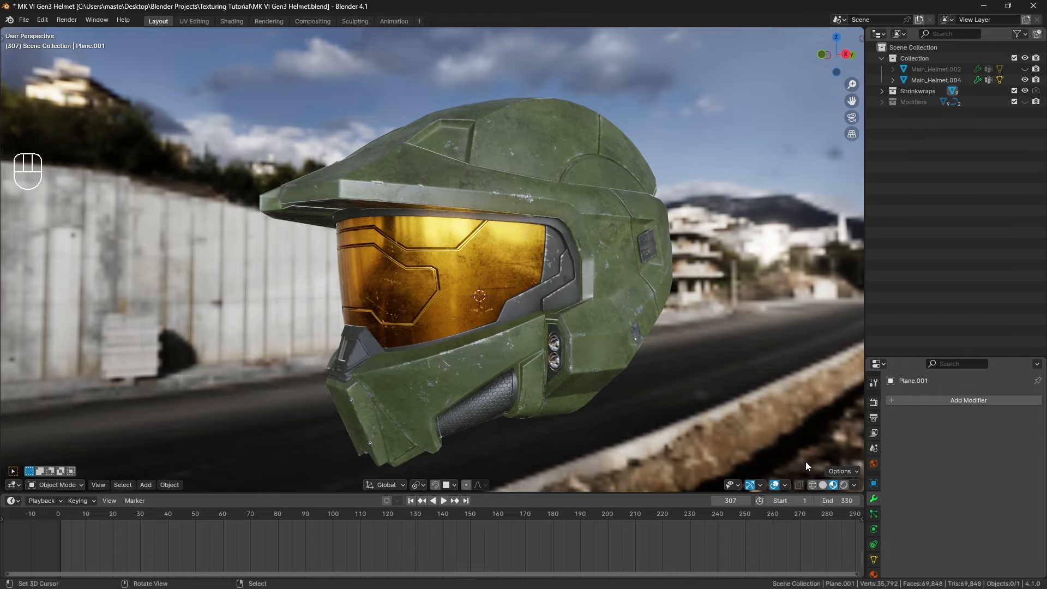
pyautogui.click(844, 485)
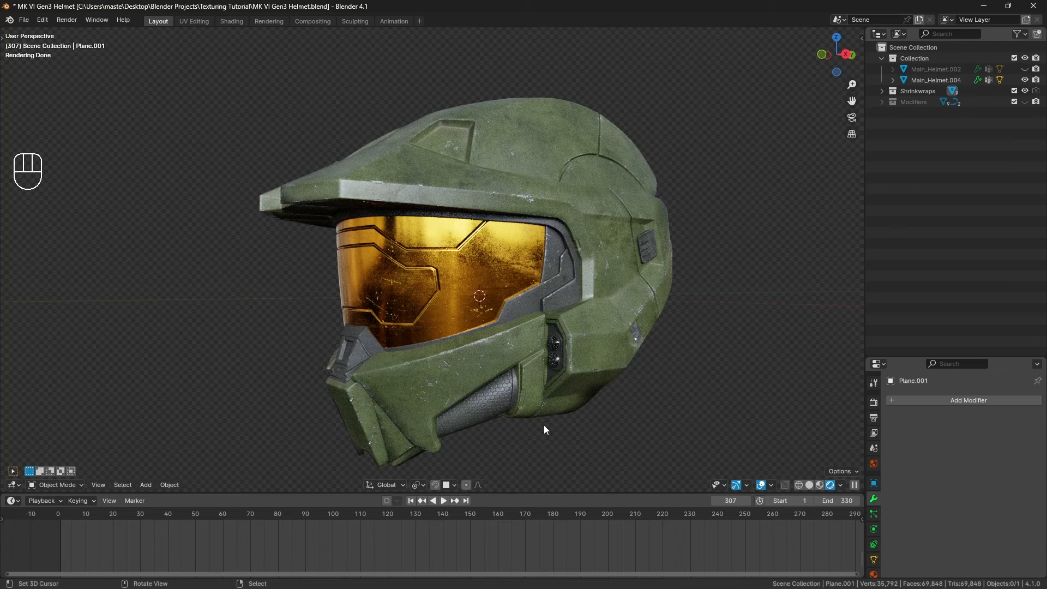
pyautogui.moveTo(610, 397); pyautogui.dragTo(423, 407, button='middle')
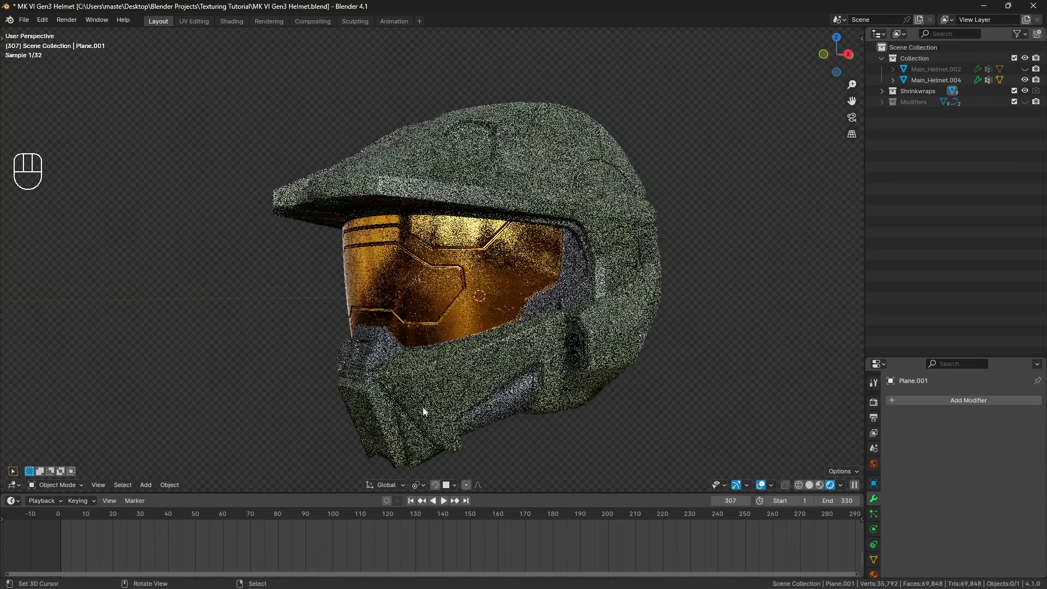
pyautogui.moveTo(358, 462); pyautogui.dragTo(509, 125, button='middle')
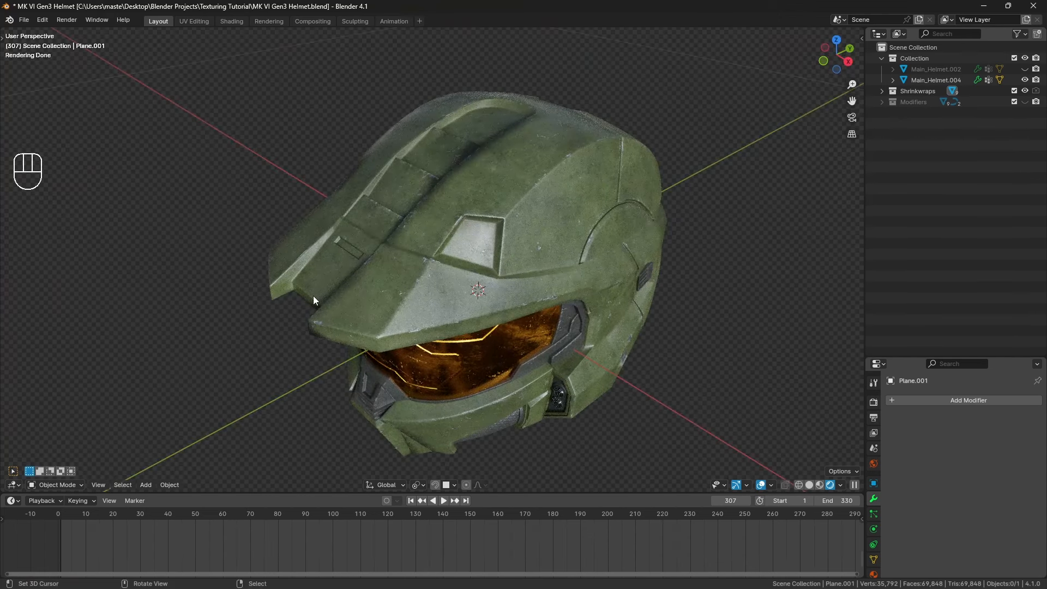
pyautogui.moveTo(490, 130); pyautogui.dragTo(543, 280, button='middle')
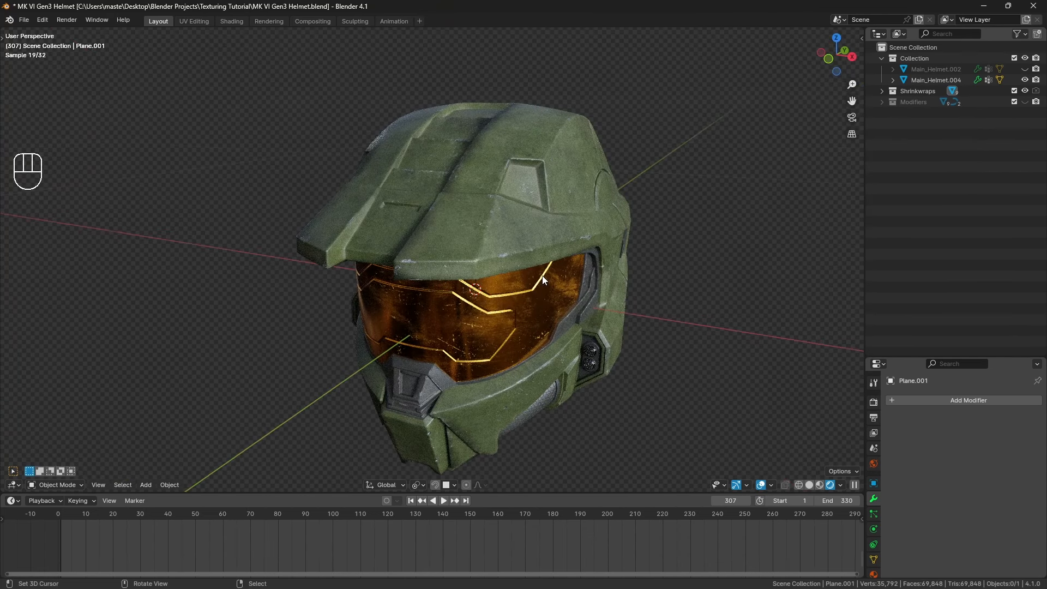
# Compare the helmet's side and top surfaces between Material Preview and Rendered shading.
pyautogui.click(819, 485)
pyautogui.moveTo(693, 296); pyautogui.dragTo(601, 274, button='middle')
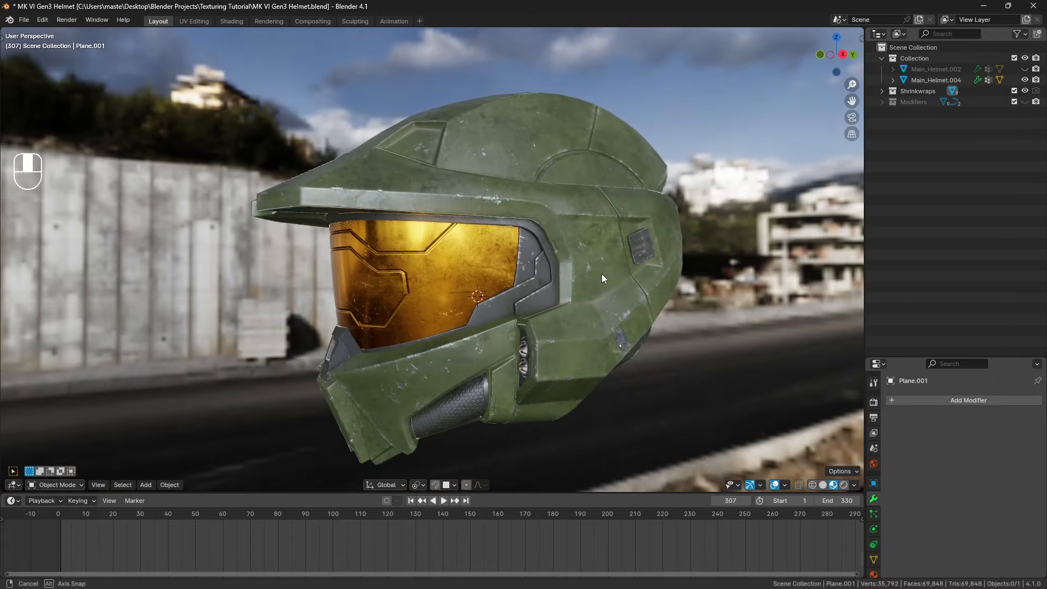
pyautogui.click(843, 485)
pyautogui.moveTo(584, 352); pyautogui.dragTo(506, 314, button='middle')
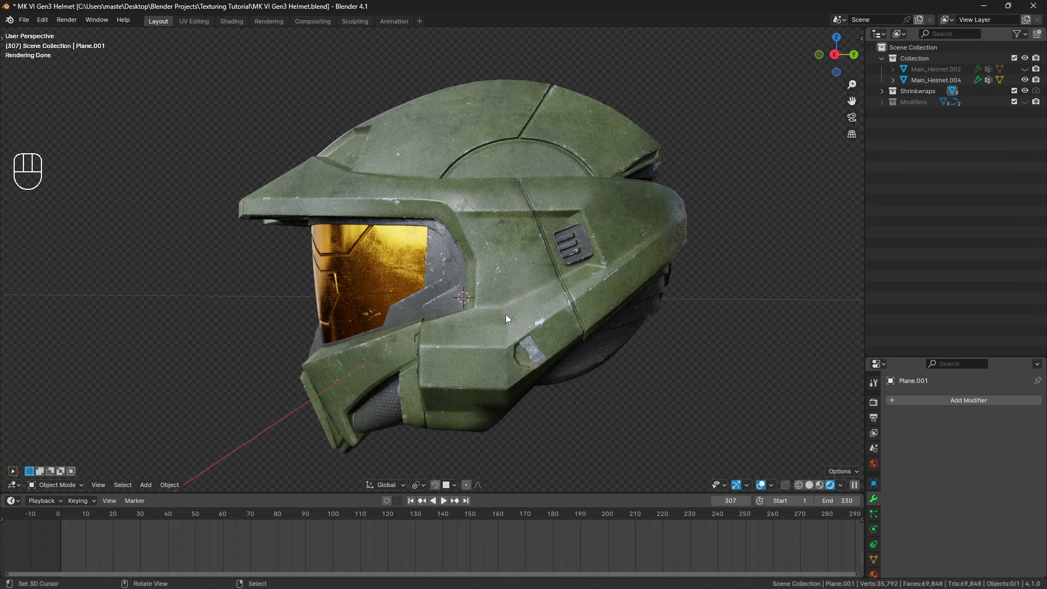
pyautogui.moveTo(469, 171); pyautogui.dragTo(500, 190, button='middle')
pyautogui.hotkey('shift', 'z')
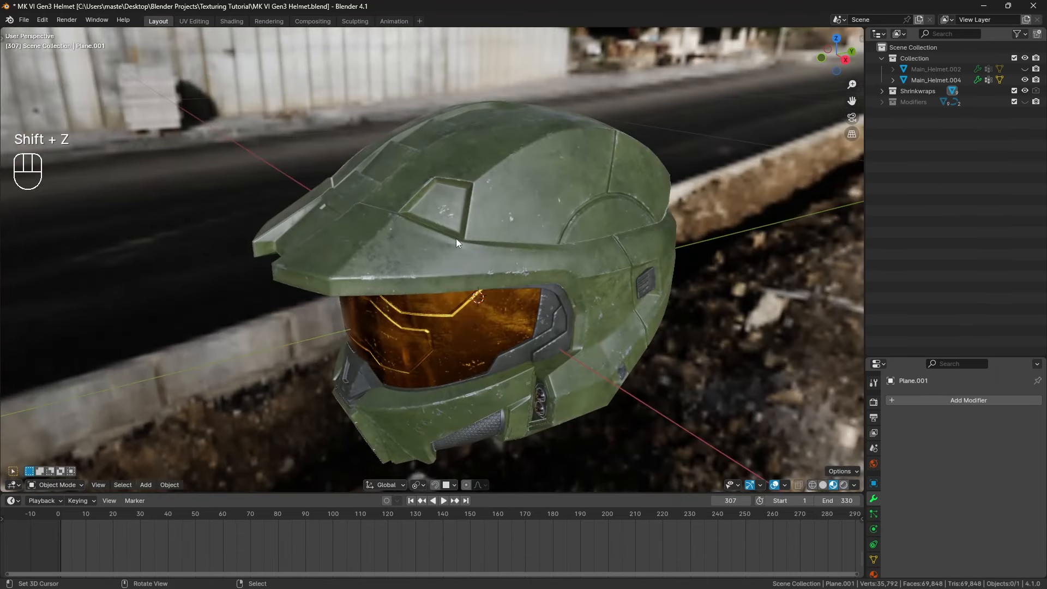
# Inspect the topology and marked edges along the brim of Main_Helmet.004 in Edit Mode, then return to Object Mode.
pyautogui.press('Tab')
pyautogui.click(465, 270)
pyautogui.press('Tab')
pyautogui.scroll(4, 461, 281)
pyautogui.press('a')
pyautogui.press('a')
pyautogui.click(452, 291)
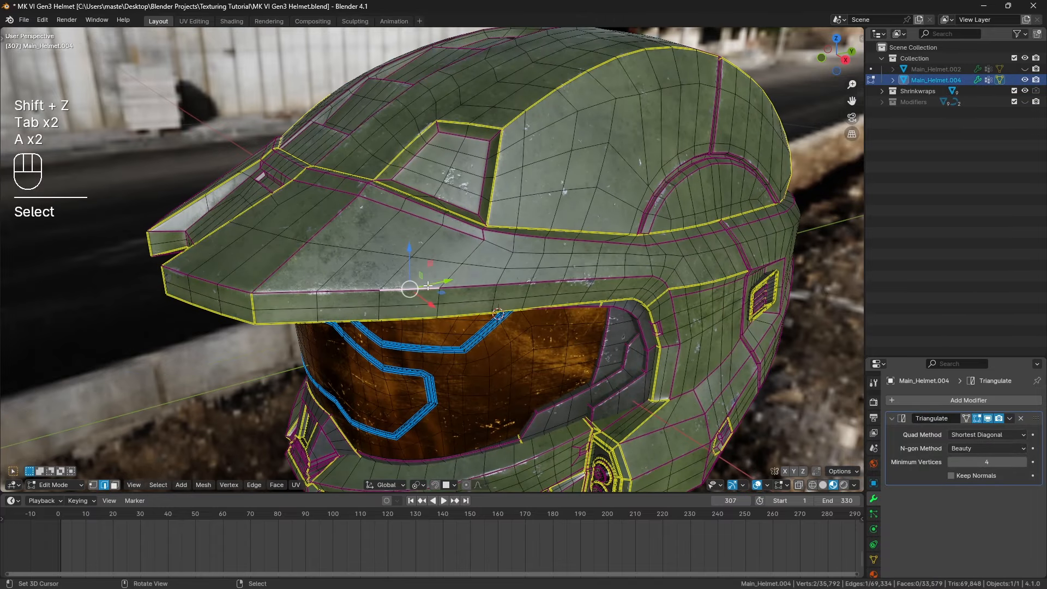
pyautogui.press('g')
pyautogui.press('a')
pyautogui.press('a')
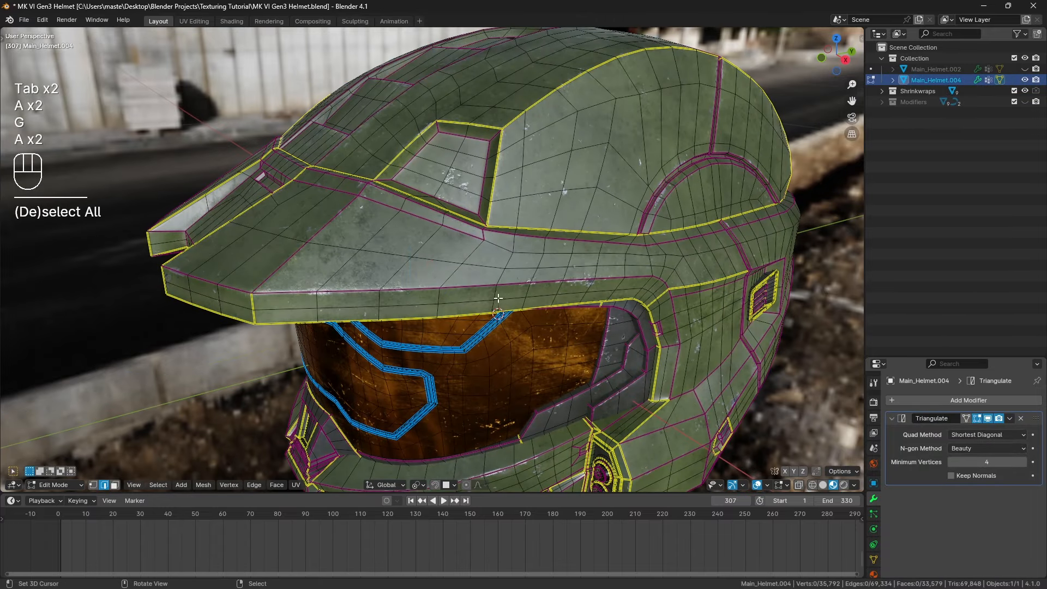
pyautogui.click(477, 279)
pyautogui.press('a')
pyautogui.press('a')
pyautogui.press('Tab')
pyautogui.scroll(-4, 620, 278)
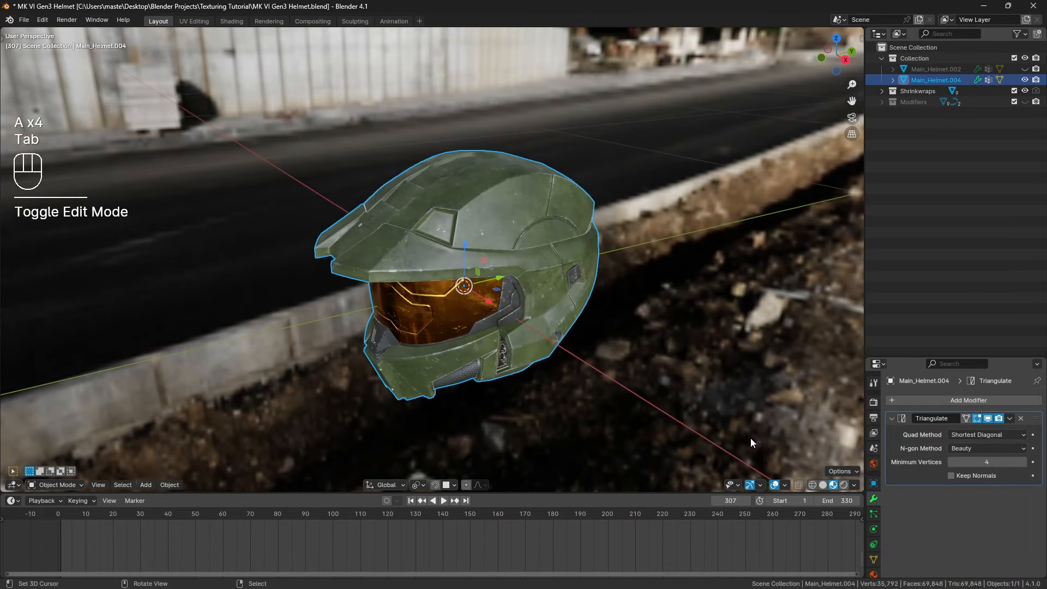
# Try to reveal all hidden objects in the scene and view them in Rendered shading.
pyautogui.click(822, 485)
pyautogui.press('a')
pyautogui.press('a')
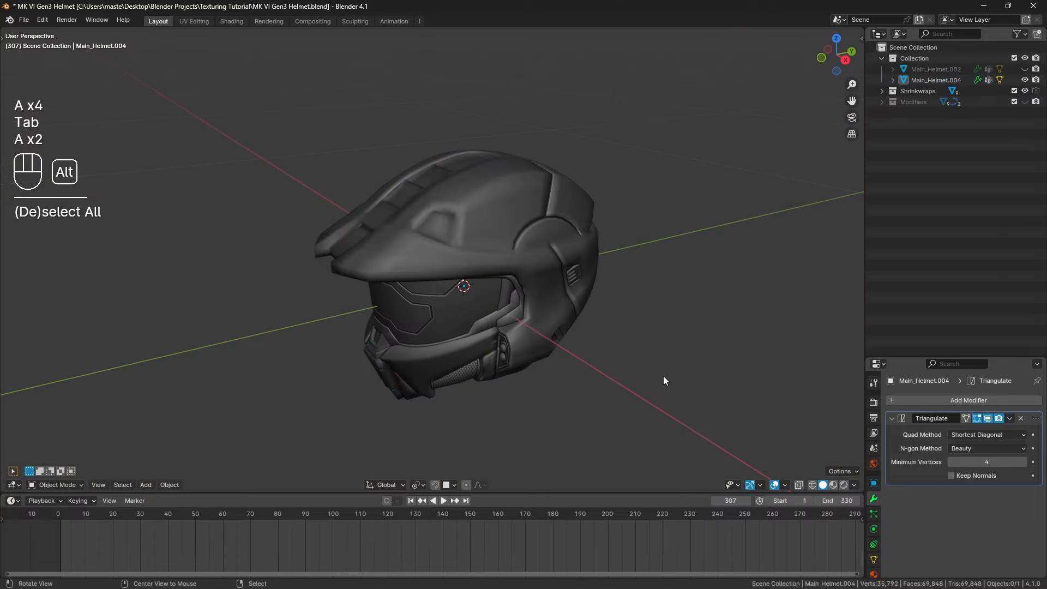
pyautogui.hotkey('shift', 'z')
pyautogui.hotkey('alt', 'h')
pyautogui.press('a')
pyautogui.press('a')
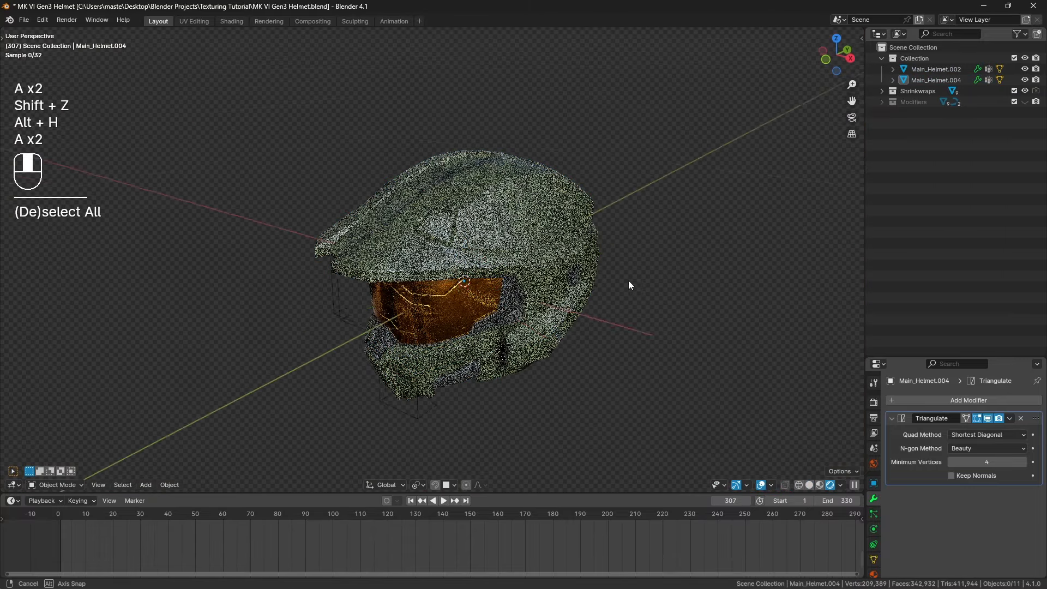
# Undo revealing all objects and make only Main_Helmet.002 visible beside Main_Helmet.004, with nothing selected.
pyautogui.hotkey('ctrl', 'z')
pyautogui.hotkey('ctrl', 'z')
pyautogui.hotkey('ctrl', 'z')
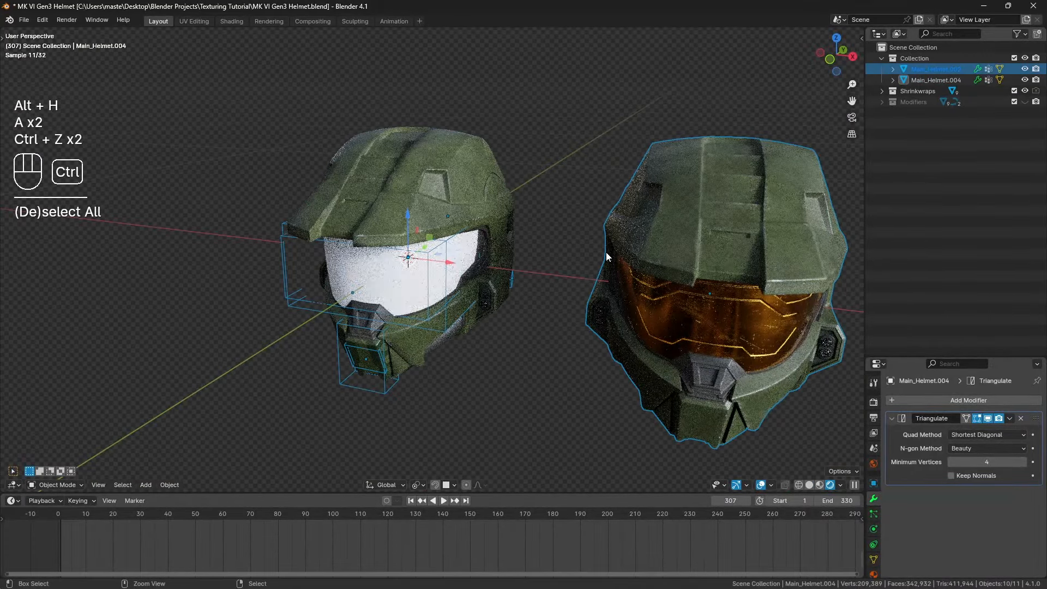
pyautogui.click(1025, 70)
pyautogui.keyDown('shift'); pyautogui.moveTo(642, 247); pyautogui.dragTo(531, 231, button='middle'); pyautogui.keyUp('shift')
pyautogui.press('a')
pyautogui.press('a')
# Frame both helmets side by side from the front in a maximized viewport.
pyautogui.press('KP_1')
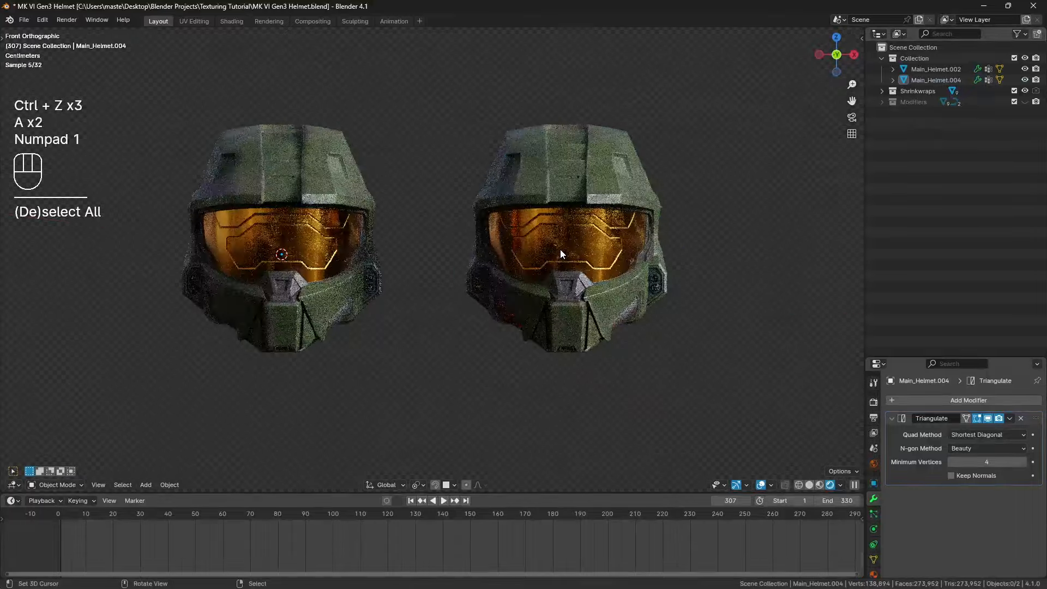
pyautogui.hotkey('shift', 'space')
pyautogui.keyDown('shift'); pyautogui.moveTo(608, 302); pyautogui.dragTo(701, 286, button='middle'); pyautogui.keyUp('shift')
pyautogui.keyDown('ctrl'); pyautogui.moveTo(700, 287); pyautogui.dragTo(680, 241, button='middle'); pyautogui.keyUp('ctrl')
pyautogui.keyDown('shift'); pyautogui.moveTo(769, 250); pyautogui.dragTo(651, 316, button='middle'); pyautogui.keyUp('shift')
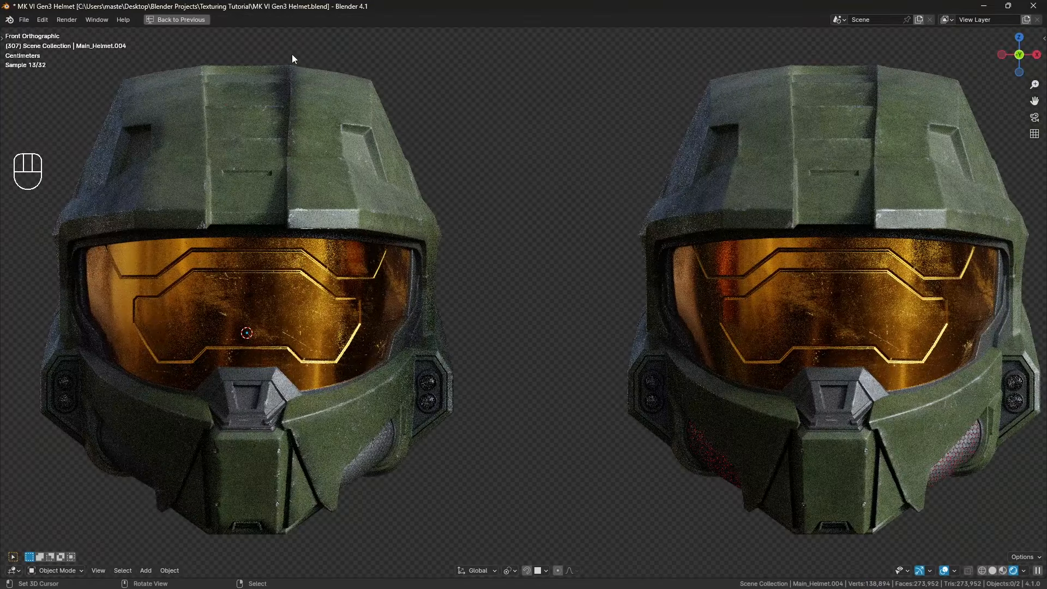
# Circle the top ridge and the chin area on both helmets with freehand annotations.
pyautogui.press('d')
pyautogui.moveTo(288, 51)
pyautogui.mouseDown()
pyautogui.moveTo(247, 155)
pyautogui.moveTo(304, 252)
pyautogui.moveTo(309, 81)
pyautogui.moveTo(294, 53)
pyautogui.mouseUp()
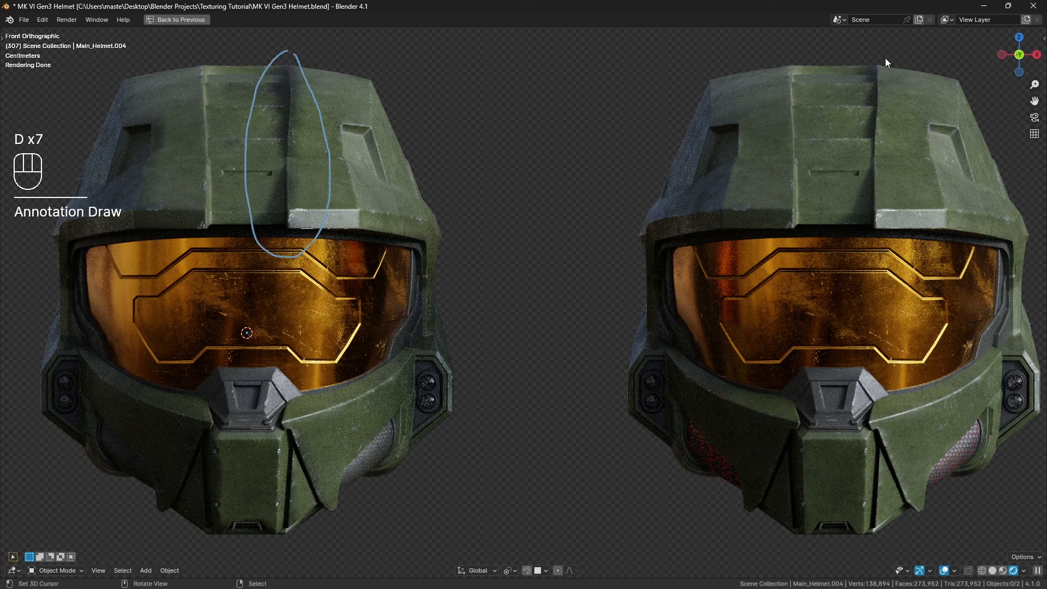
pyautogui.moveTo(875, 48)
pyautogui.mouseDown()
pyautogui.moveTo(840, 114)
pyautogui.moveTo(864, 244)
pyautogui.moveTo(905, 87)
pyautogui.moveTo(879, 48)
pyautogui.mouseUp()
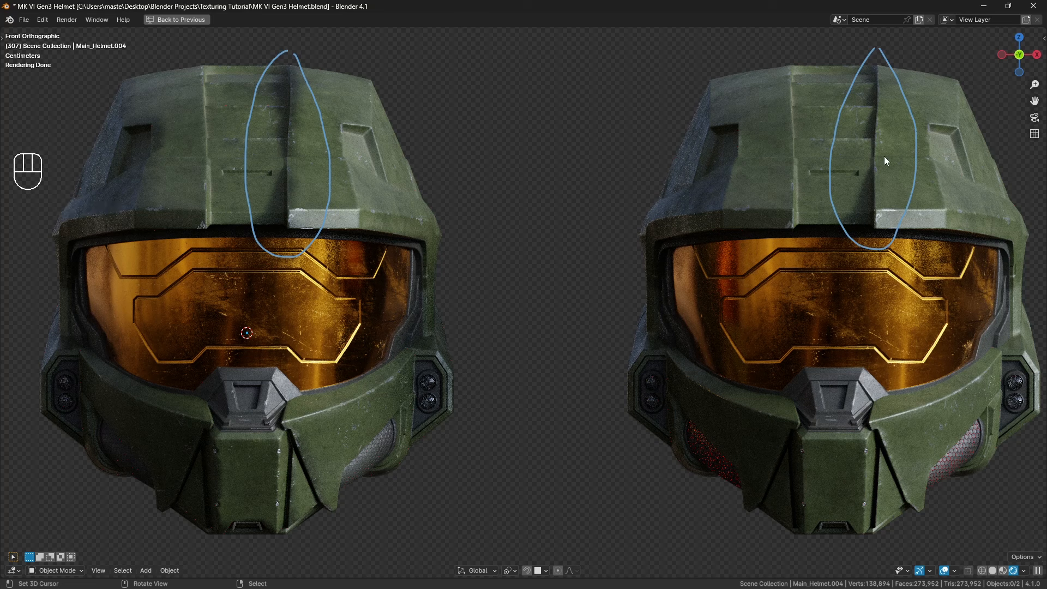
pyautogui.moveTo(877, 422)
pyautogui.mouseDown()
pyautogui.moveTo(773, 430)
pyautogui.moveTo(776, 546)
pyautogui.moveTo(922, 450)
pyautogui.moveTo(872, 438)
pyautogui.mouseUp()
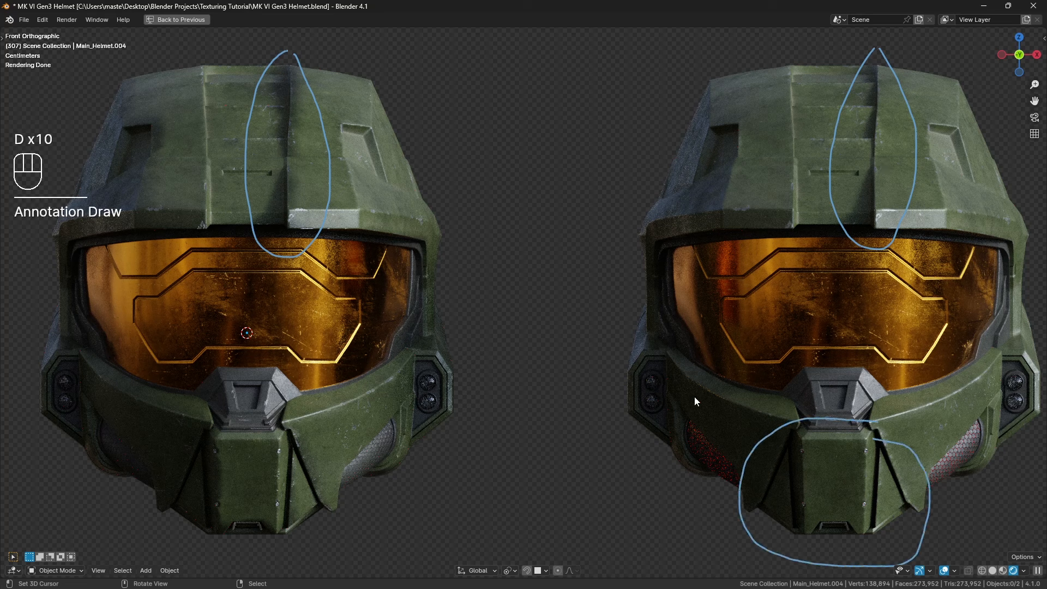
pyautogui.moveTo(319, 420)
pyautogui.mouseDown()
pyautogui.moveTo(169, 439)
pyautogui.moveTo(305, 546)
pyautogui.moveTo(302, 426)
pyautogui.mouseUp()
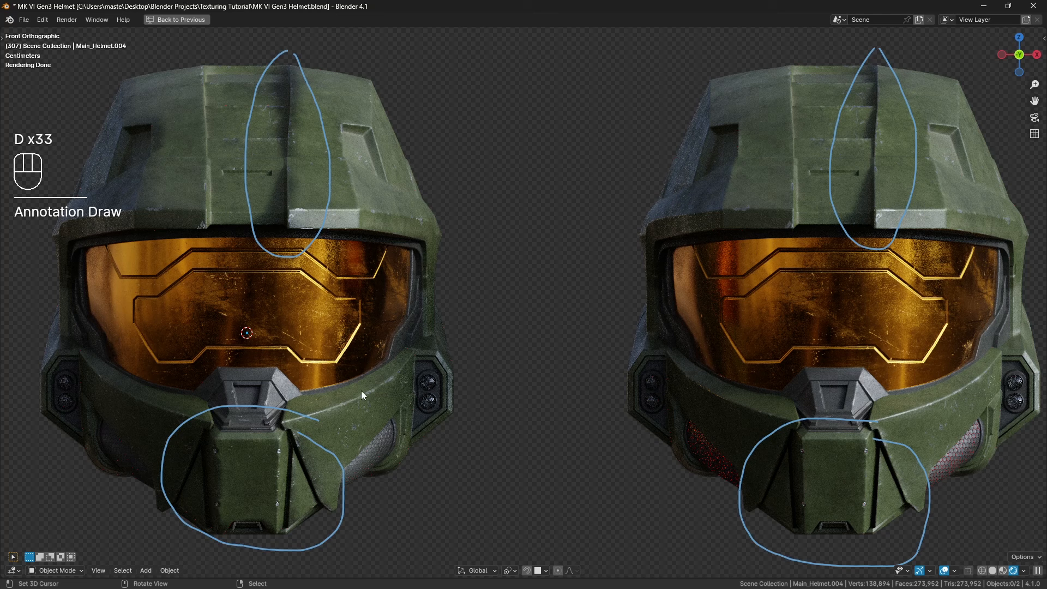
# Erase the annotation circles and view both helmets in Solid shading from an angle.
pyautogui.moveTo(341, 246)
pyautogui.mouseDown(button='right')
pyautogui.moveTo(323, 223)
pyautogui.moveTo(254, 360)
pyautogui.moveTo(233, 296)
pyautogui.moveTo(292, 270)
pyautogui.moveTo(161, 455)
pyautogui.moveTo(355, 498)
pyautogui.moveTo(240, 527)
pyautogui.moveTo(1021, 537)
pyautogui.moveTo(694, 486)
pyautogui.moveTo(928, 440)
pyautogui.moveTo(870, 106)
pyautogui.moveTo(856, 206)
pyautogui.moveTo(875, 248)
pyautogui.mouseUp(button='right')
pyautogui.hotkey('shift', 'z')
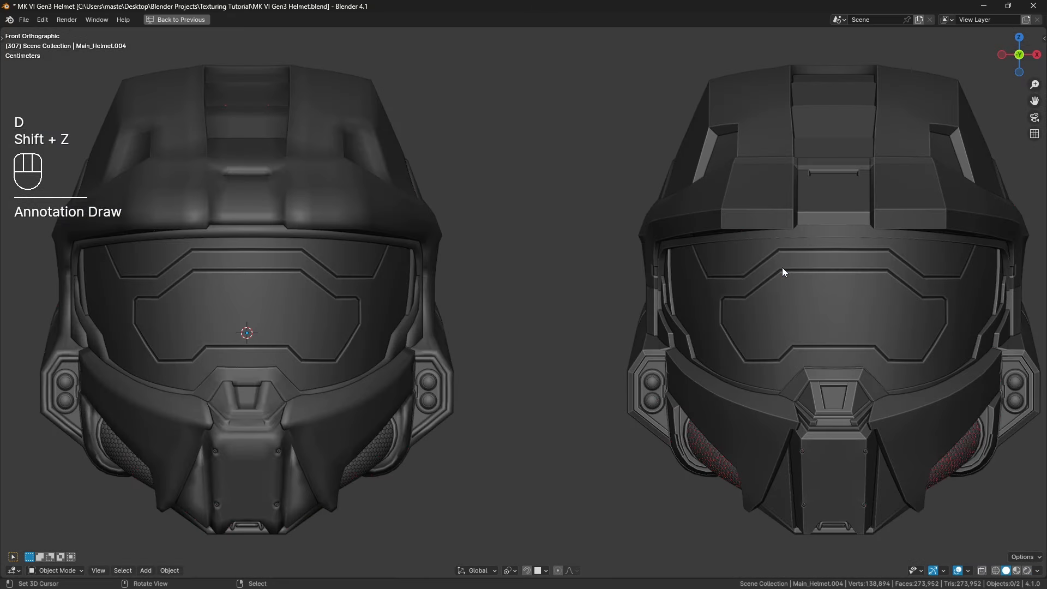
pyautogui.moveTo(777, 269); pyautogui.dragTo(717, 342, button='middle')
pyautogui.scroll(-6, 700, 314)
pyautogui.moveTo(429, 310); pyautogui.dragTo(624, 278, button='middle')
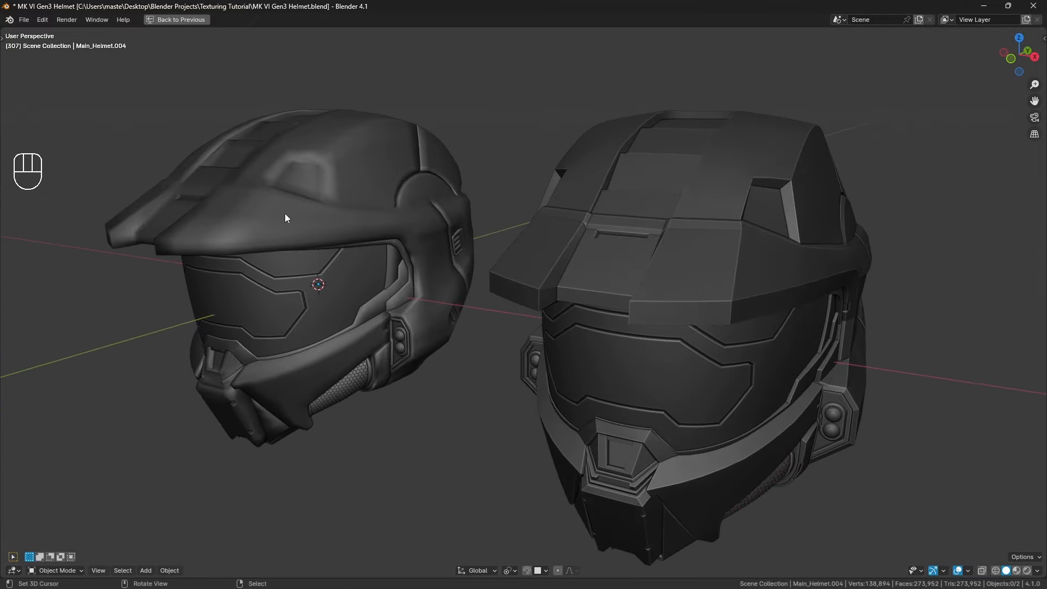
# Examine the edge geometry along the brim of Main_Helmet.002 up close in Edit Mode.
pyautogui.rightClick(800, 307)
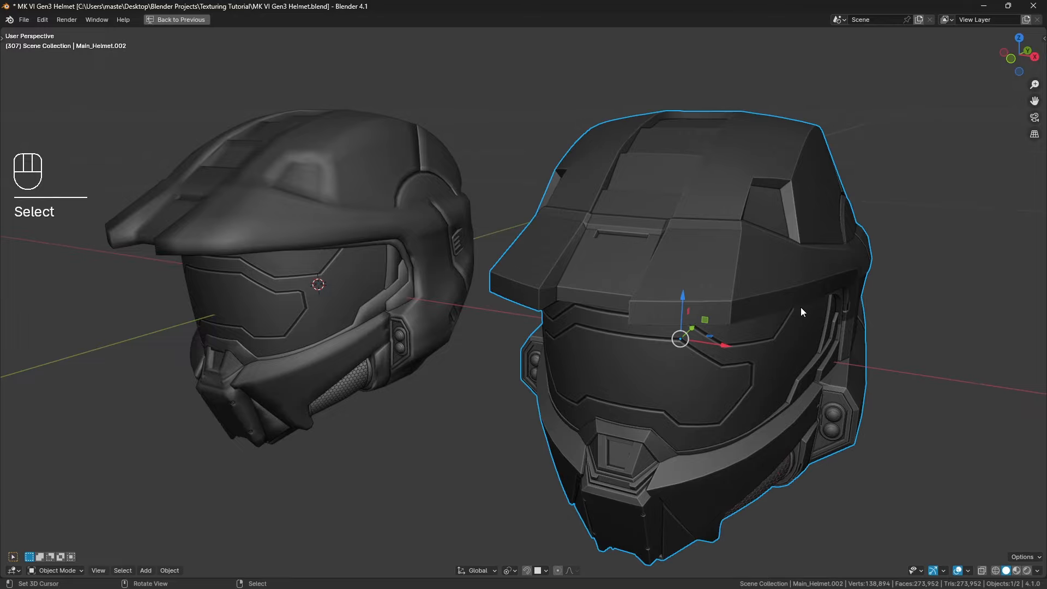
pyautogui.moveTo(800, 307); pyautogui.dragTo(726, 298, button='middle')
pyautogui.press('Tab')
pyautogui.rightClick(489, 295)
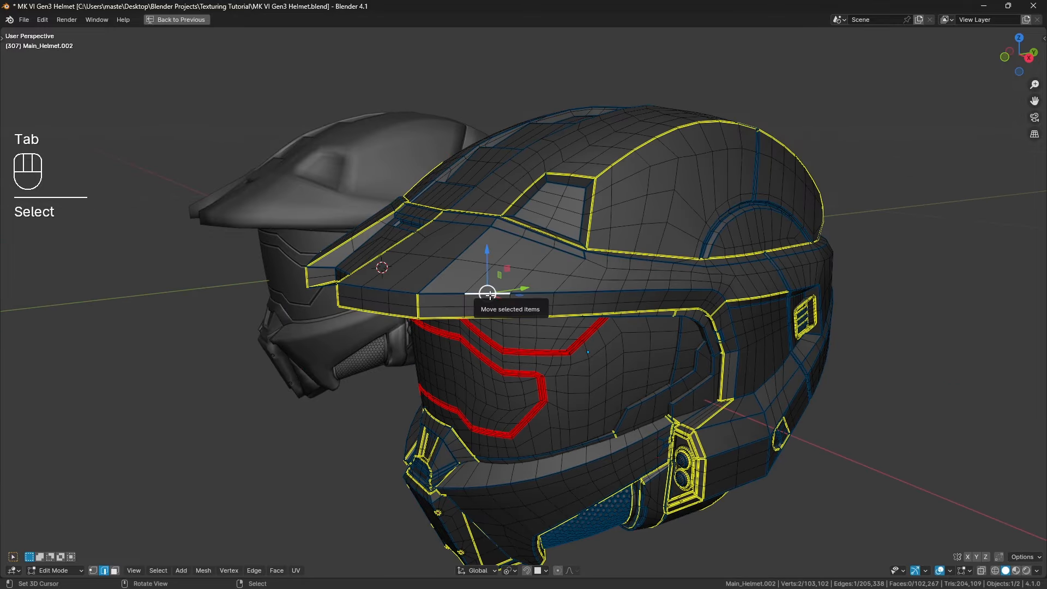
pyautogui.press('KP_Decimal')
pyautogui.press('a')
pyautogui.press('a')
pyautogui.moveTo(434, 293); pyautogui.dragTo(636, 341, button='middle')
pyautogui.moveTo(573, 336); pyautogui.dragTo(676, 330, button='middle')
pyautogui.scroll(-4, 676, 329)
pyautogui.moveTo(405, 322); pyautogui.dragTo(519, 341, button='middle')
pyautogui.scroll(-2, 518, 341)
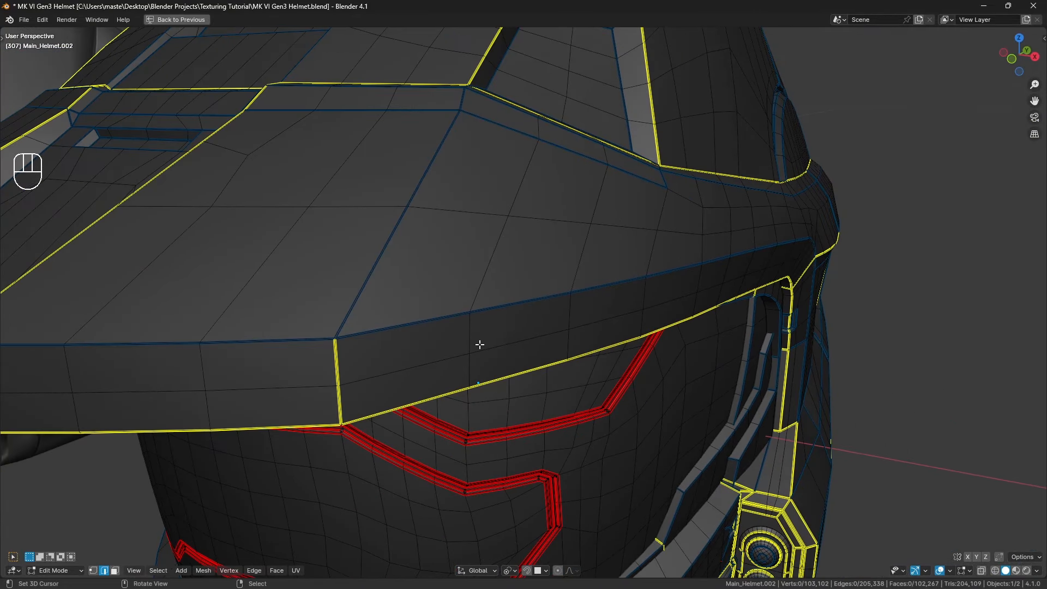
# Return to Object Mode and compare the edge shading of the two helmets side by side.
pyautogui.press('Tab')
pyautogui.press('a')
pyautogui.press('a')
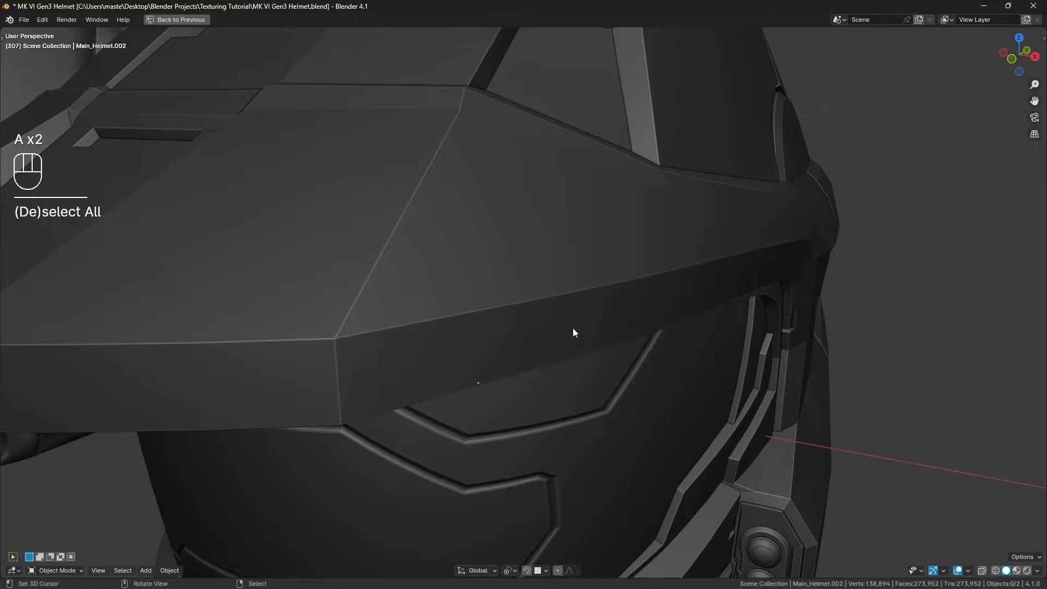
pyautogui.scroll(-8, 451, 346)
pyautogui.moveTo(493, 375); pyautogui.dragTo(643, 339, button='middle')
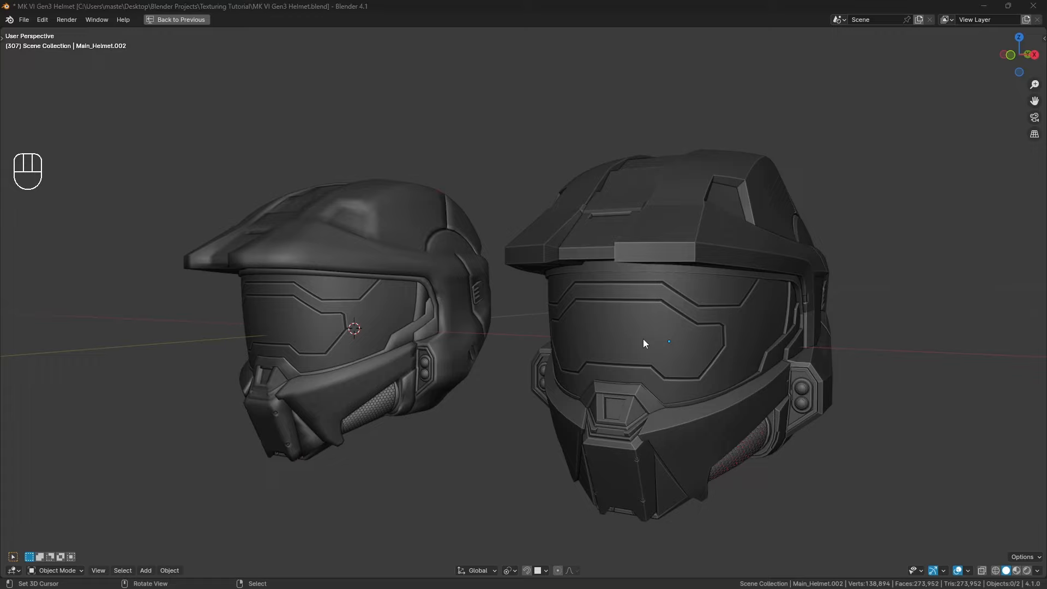
# Restore the full layout, delete Main_Helmet.002 and center the view on Main_Helmet.004.
pyautogui.click(671, 352)
pyautogui.moveTo(684, 371); pyautogui.dragTo(675, 376, button='middle')
pyautogui.hotkey('shift', 'space')
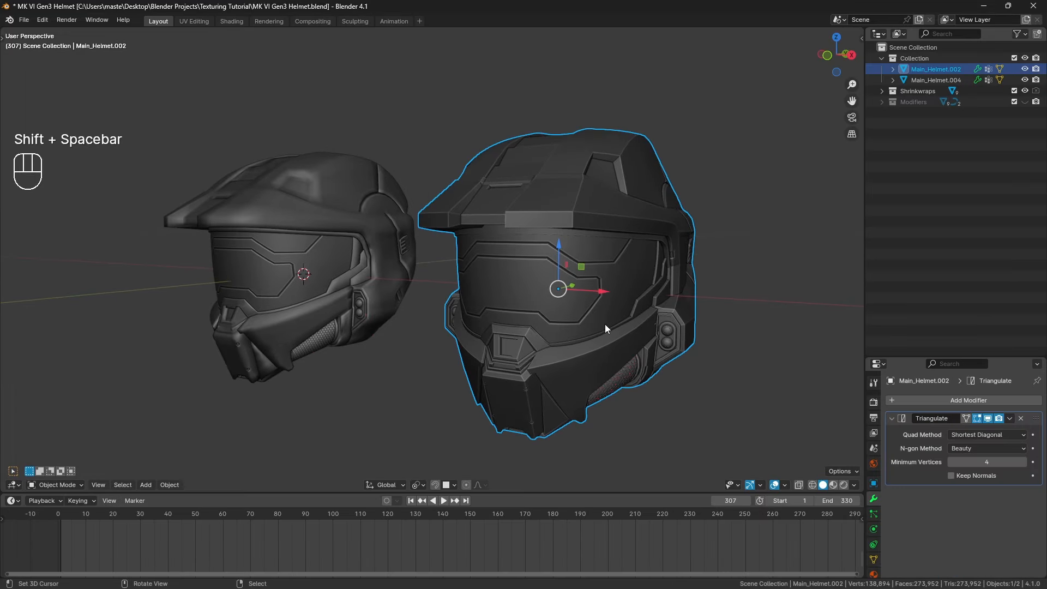
pyautogui.press('x')
pyautogui.click(570, 284)
pyautogui.click(290, 289)
pyautogui.press('KP_Decimal')
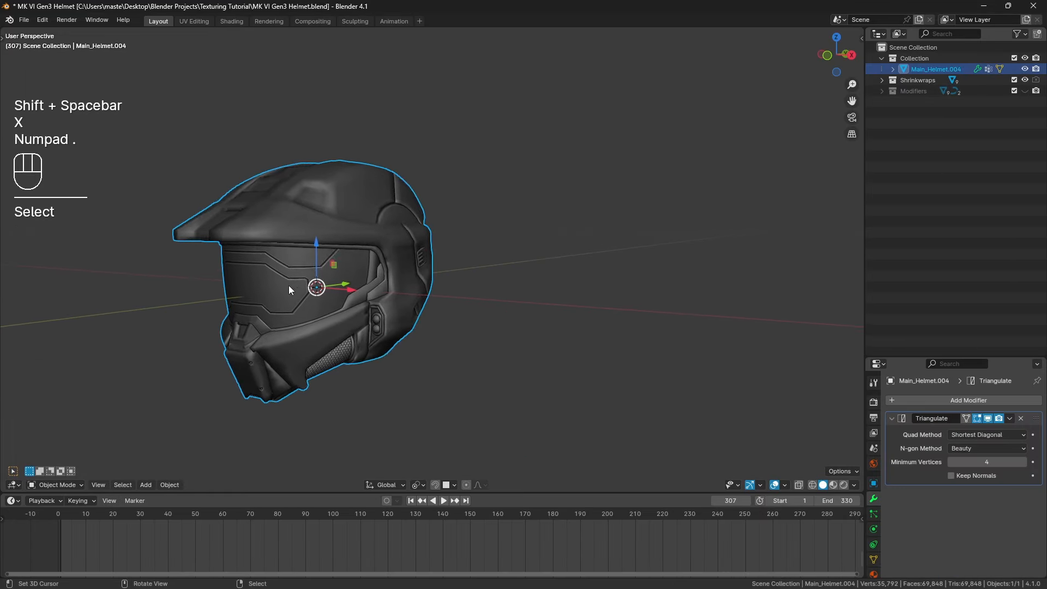
pyautogui.press('a')
pyautogui.press('a')
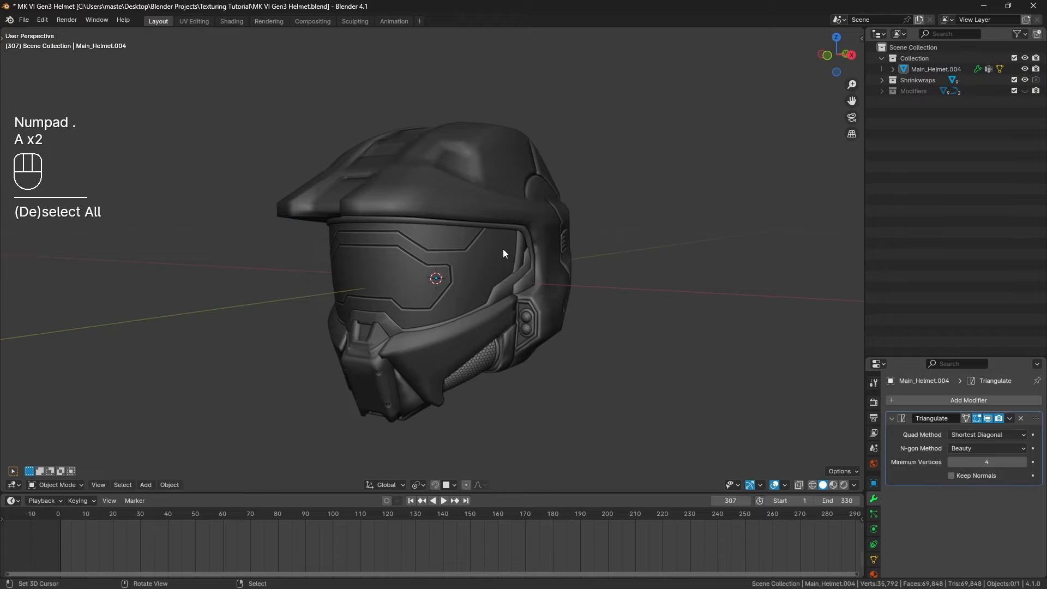
# Select a marked edge along the brim of Main_Helmet.004 in Edit Mode and extend the selection to all similar edges.
pyautogui.click(502, 249)
pyautogui.moveTo(503, 249); pyautogui.dragTo(469, 289, button='middle')
pyautogui.scroll(4, 408, 343)
pyautogui.press('Tab')
pyautogui.press('a')
pyautogui.press('a')
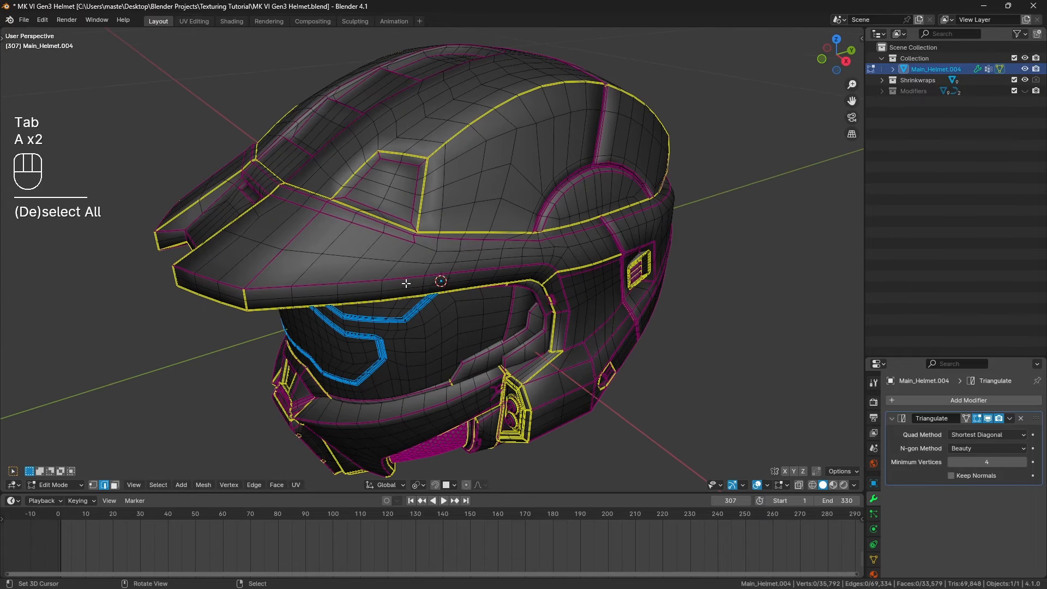
pyautogui.click(436, 275)
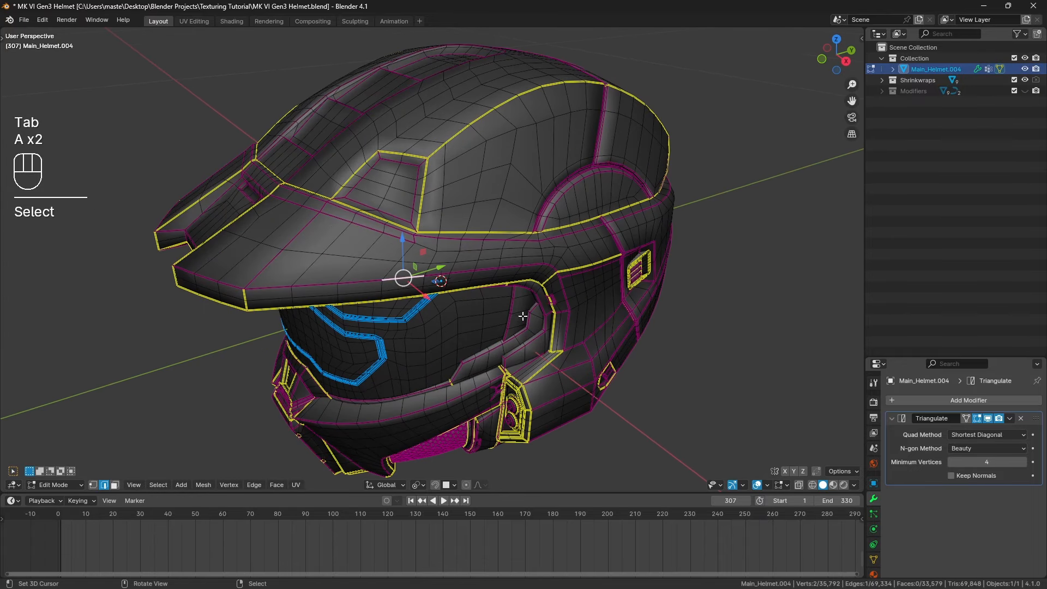
pyautogui.hotkey('shift', 'g')
pyautogui.click(437, 274)
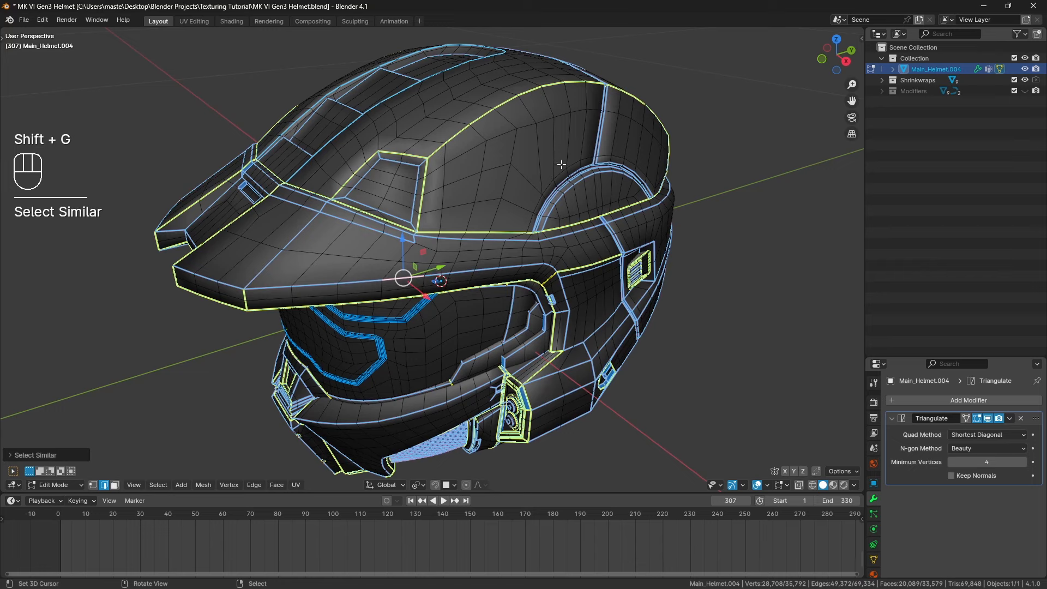
# Set the Select Similar crease threshold to 0.5 and check the selected edges around the helmet.
pyautogui.click(64, 455)
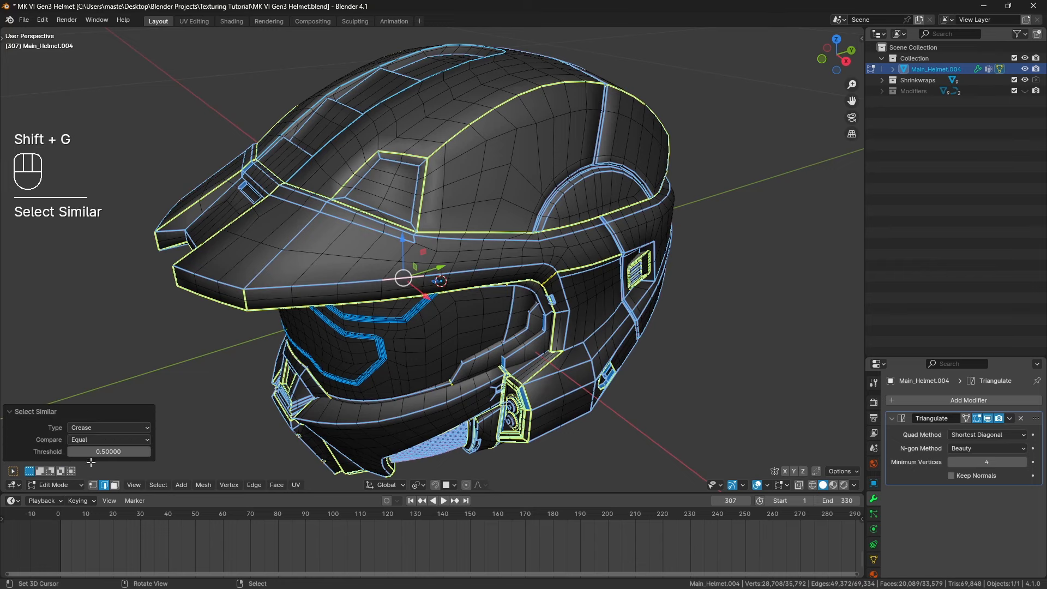
pyautogui.click(118, 453)
pyautogui.write('.5')
pyautogui.press('Return')
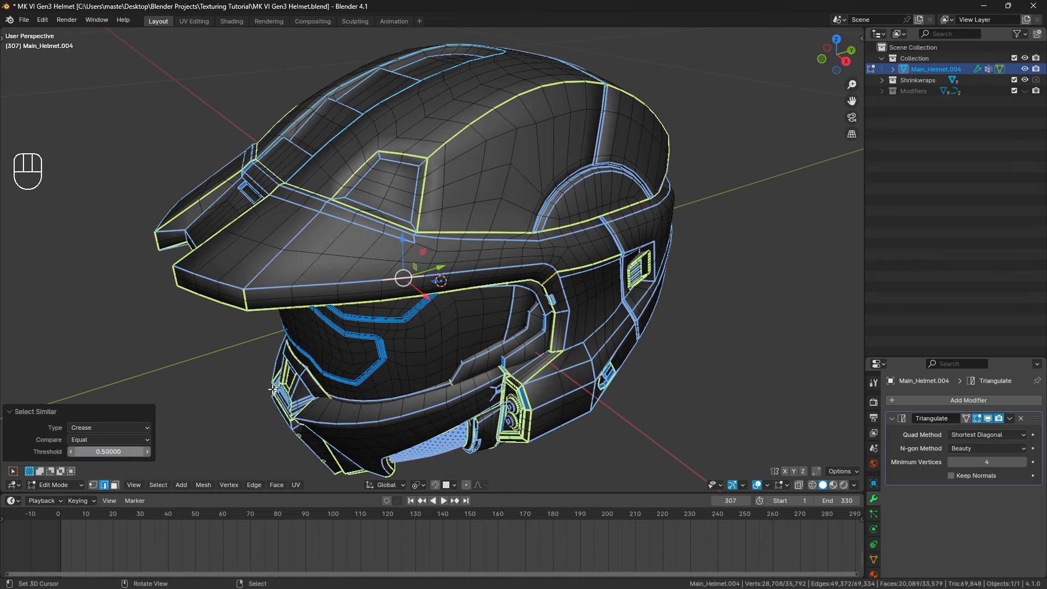
pyautogui.click(53, 415)
pyautogui.moveTo(494, 245); pyautogui.dragTo(506, 273, button='middle')
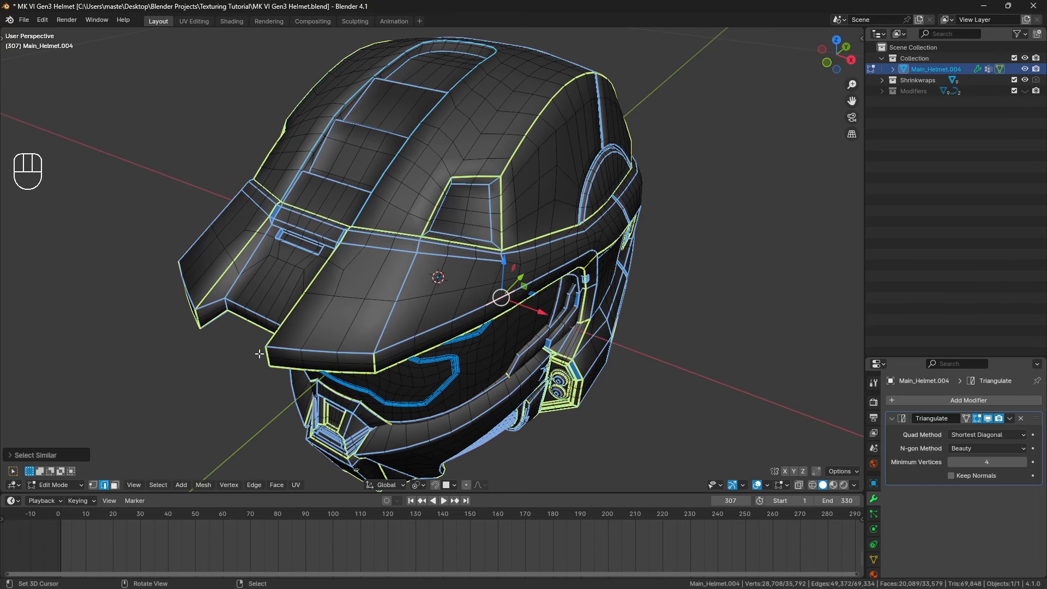
pyautogui.moveTo(582, 330); pyautogui.dragTo(555, 394, button='middle')
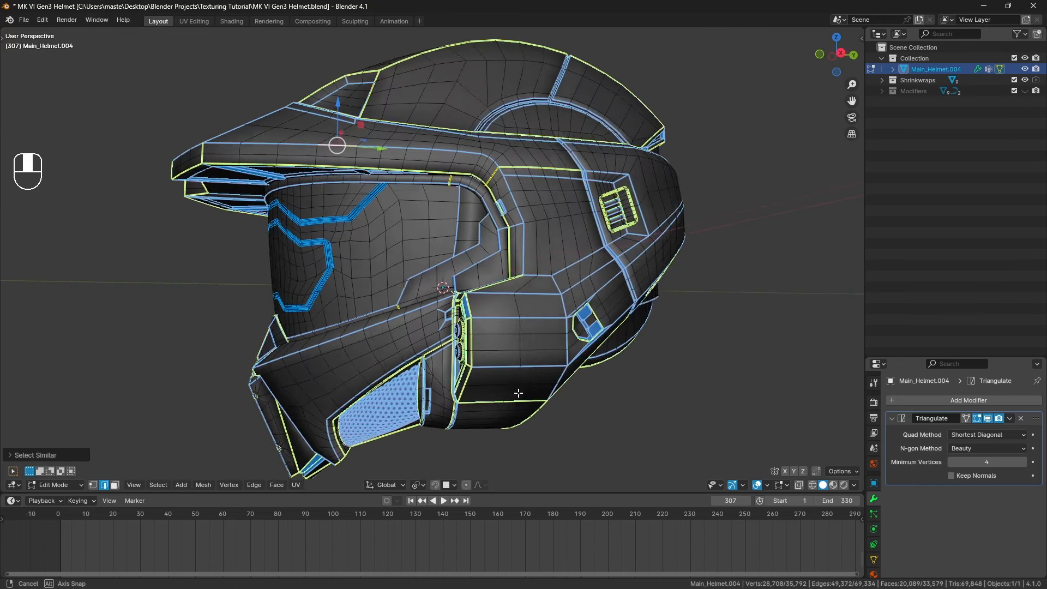
# Enlarge the Properties editor and show the transform and edge data of the selected edges.
pyautogui.moveTo(910, 358); pyautogui.dragTo(909, 134)
pyautogui.press('n')
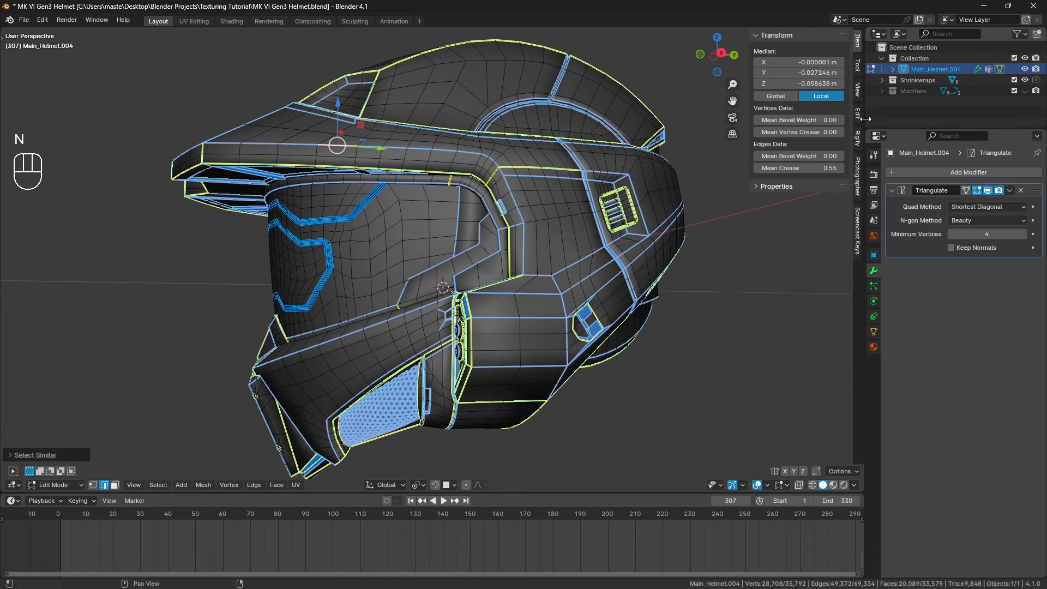
pyautogui.click(858, 65)
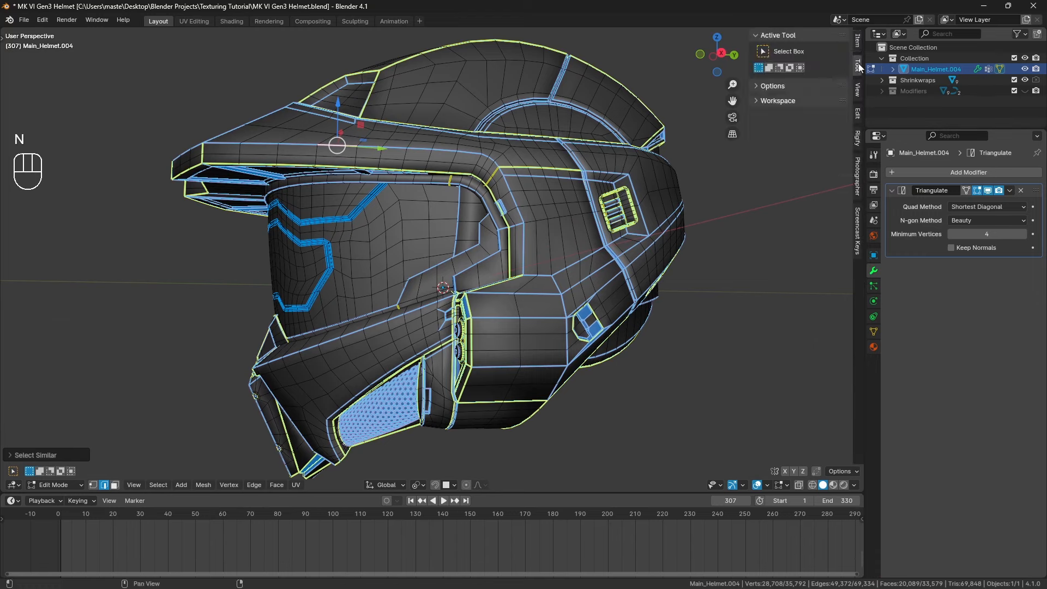
pyautogui.click(858, 113)
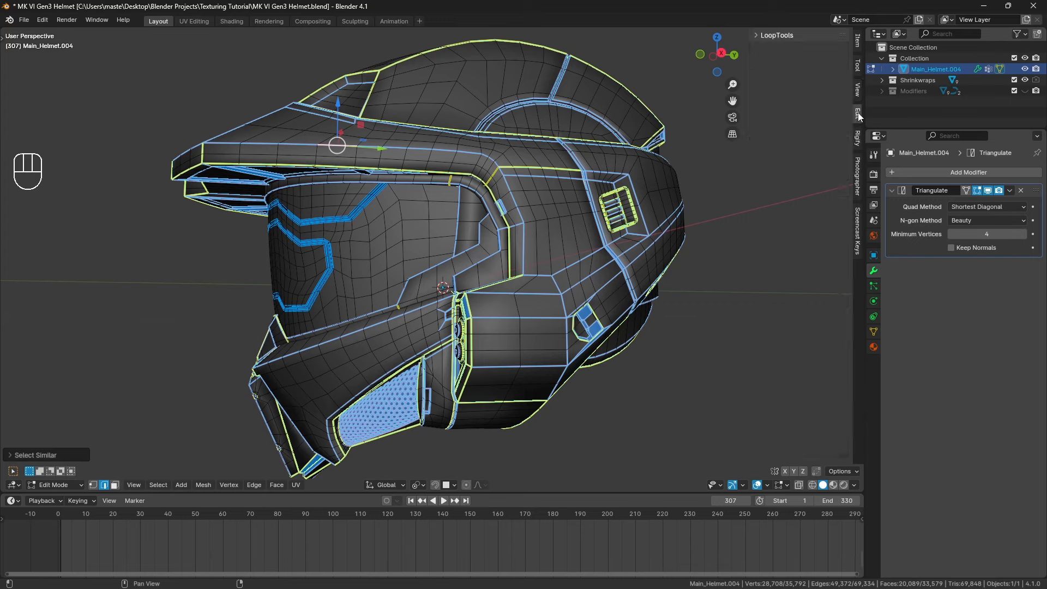
pyautogui.click(858, 90)
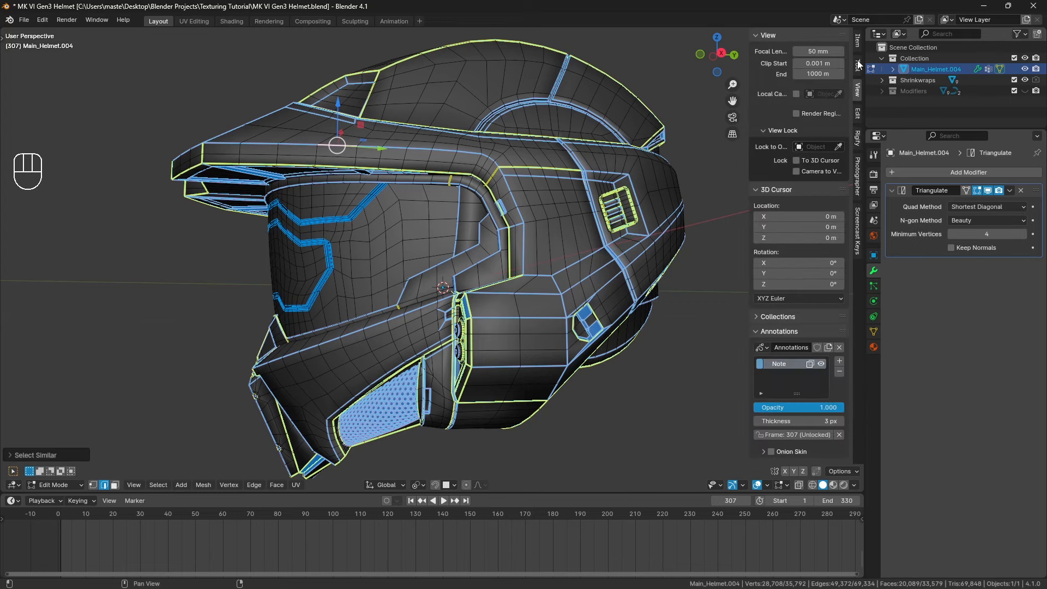
pyautogui.click(857, 48)
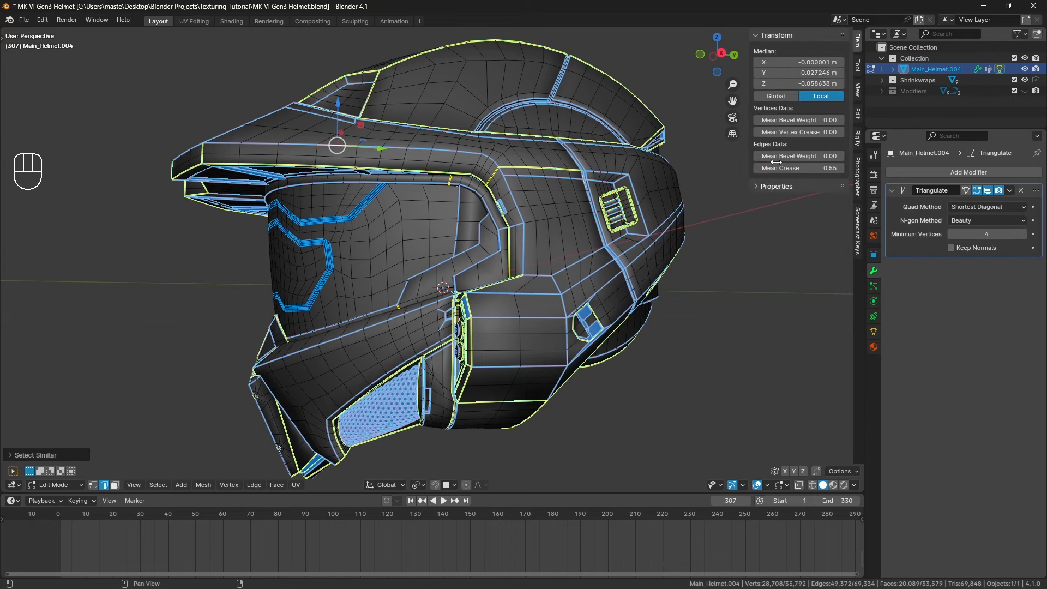
# Set the mean edge bevel weight of the selected edges to 0.1.
pyautogui.click(808, 157)
pyautogui.click(795, 220)
pyautogui.click(804, 157)
pyautogui.write('.1')
pyautogui.press('Return')
pyautogui.moveTo(491, 163); pyautogui.dragTo(440, 140, button='middle')
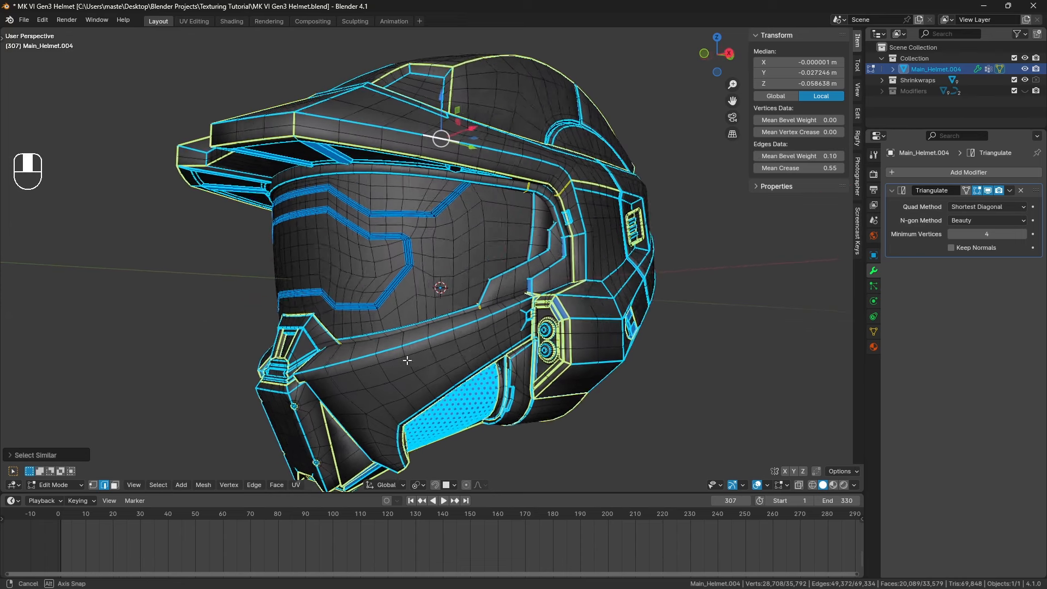
# Select only the linked visor geometry and reduce its mean edge bevel weight to 0.
pyautogui.press('a')
pyautogui.press('a')
pyautogui.press('l')
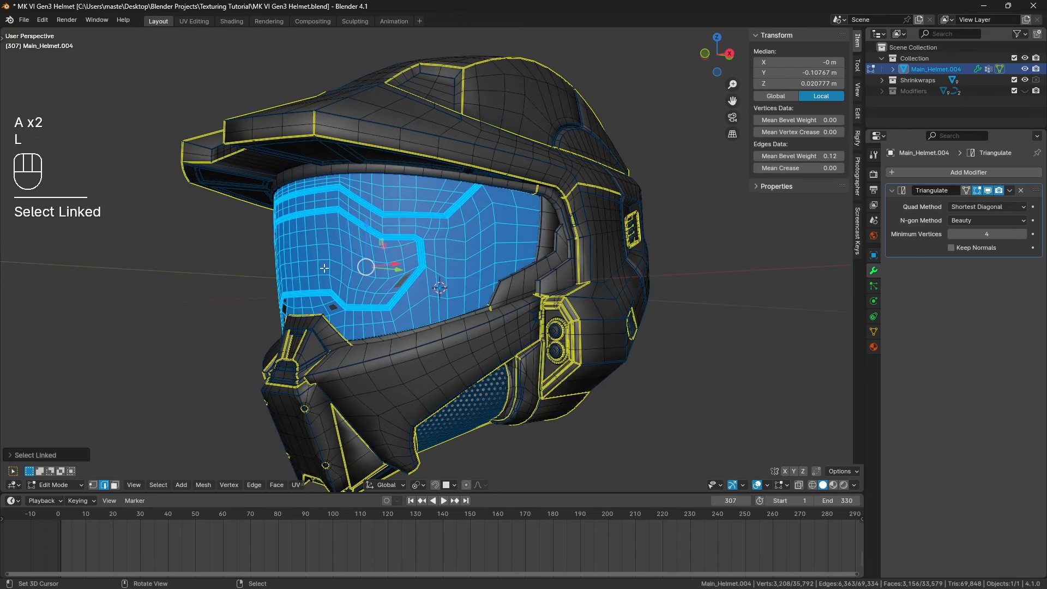
pyautogui.moveTo(799, 156); pyautogui.dragTo(769, 156)
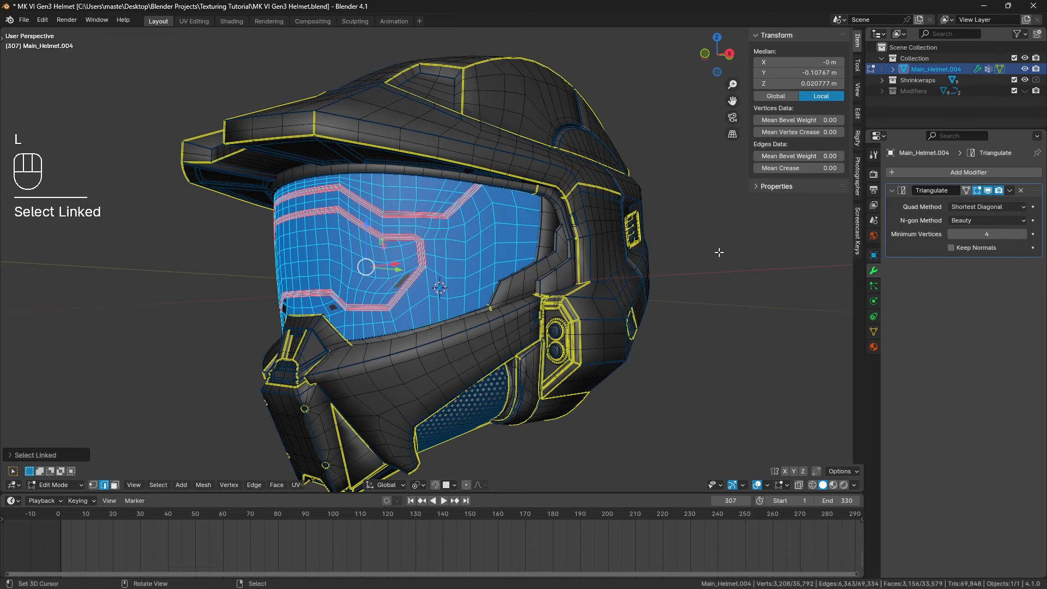
pyautogui.keyDown('shift'); pyautogui.moveTo(649, 300); pyautogui.dragTo(665, 269, button='middle'); pyautogui.keyUp('shift')
# Clear the selection, return to Object Mode and add a Bevel modifier to Main_Helmet.004.
pyautogui.press('a')
pyautogui.press('a')
pyautogui.press('Tab')
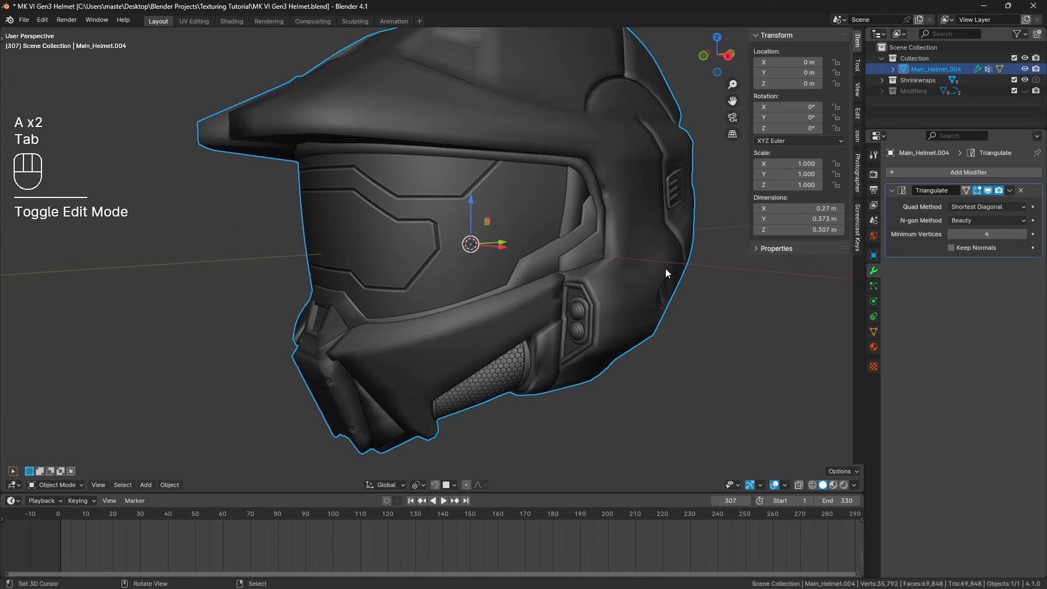
pyautogui.click(937, 174)
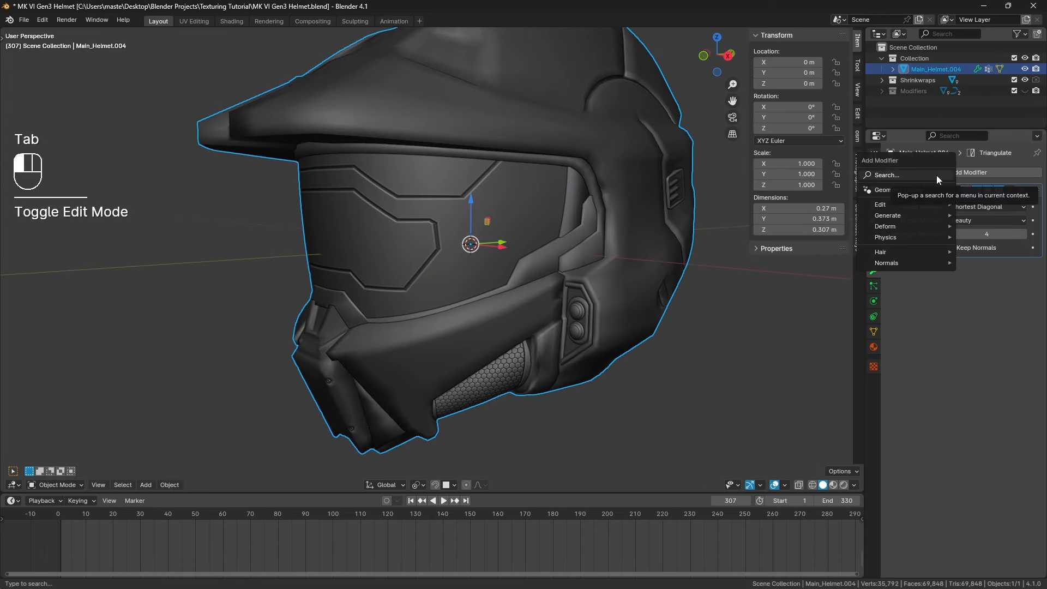
pyautogui.write('bee')
pyautogui.press('Return')
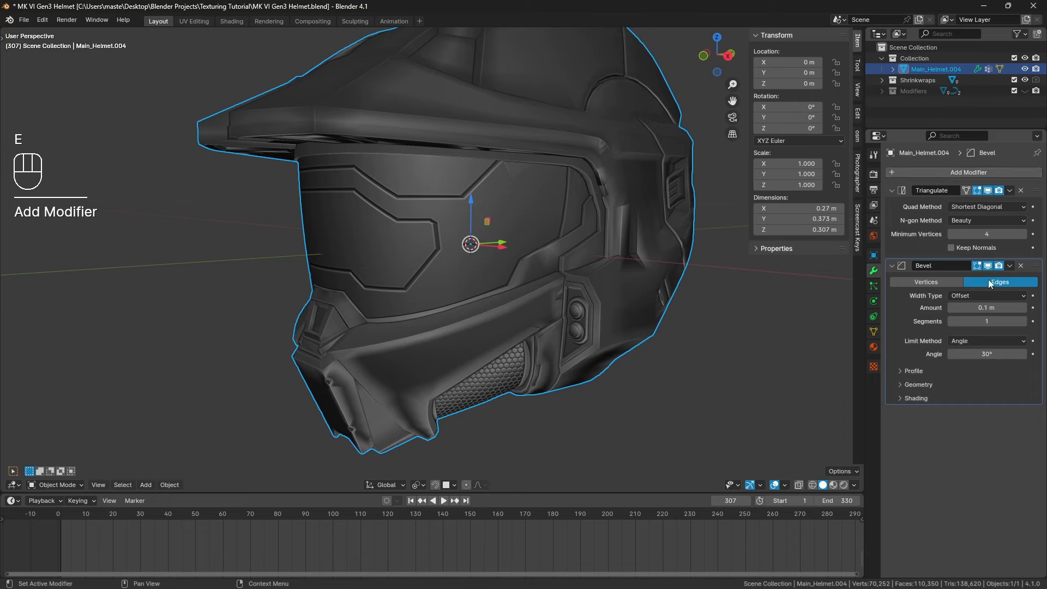
pyautogui.moveTo(629, 253); pyautogui.dragTo(620, 183, button='middle')
pyautogui.keyDown('shift'); pyautogui.moveTo(594, 243); pyautogui.dragTo(577, 281, button='middle'); pyautogui.keyUp('shift')
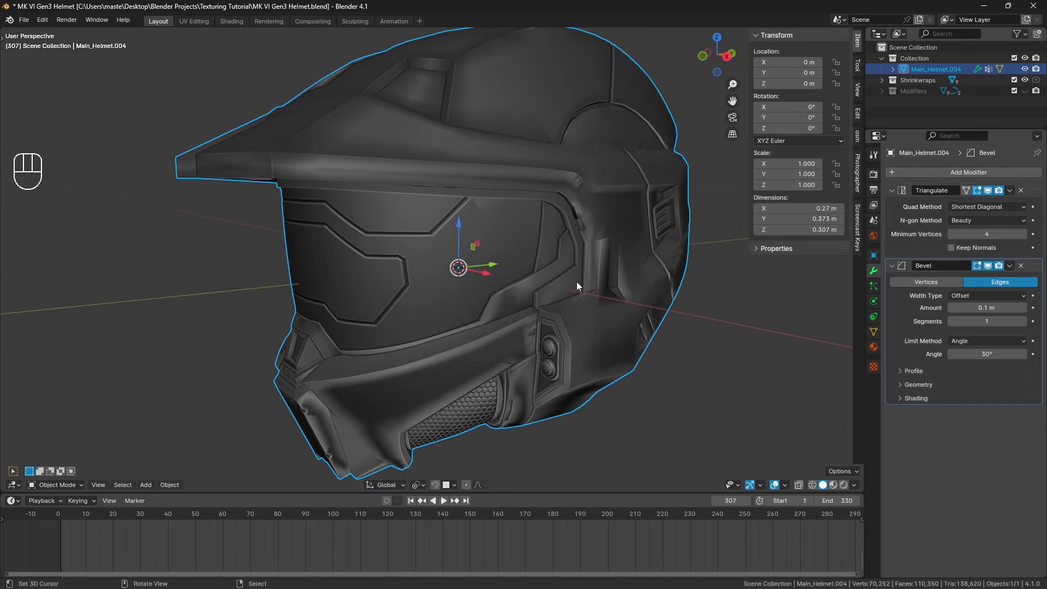
# Limit the Bevel modifier by Weight and set its amount to 0.001 m.
pyautogui.click(984, 339)
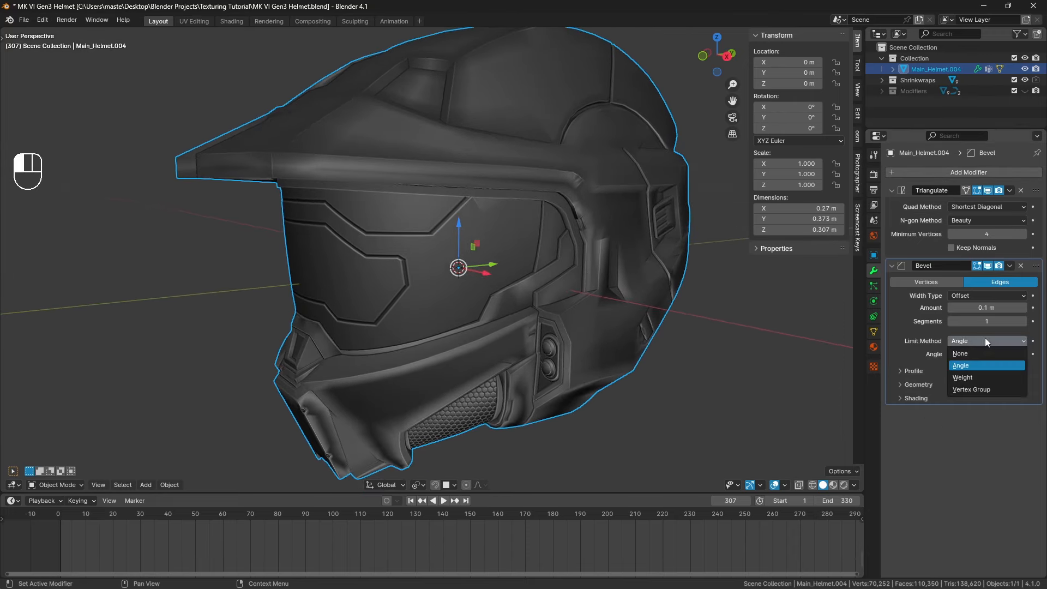
pyautogui.click(985, 378)
pyautogui.click(968, 308)
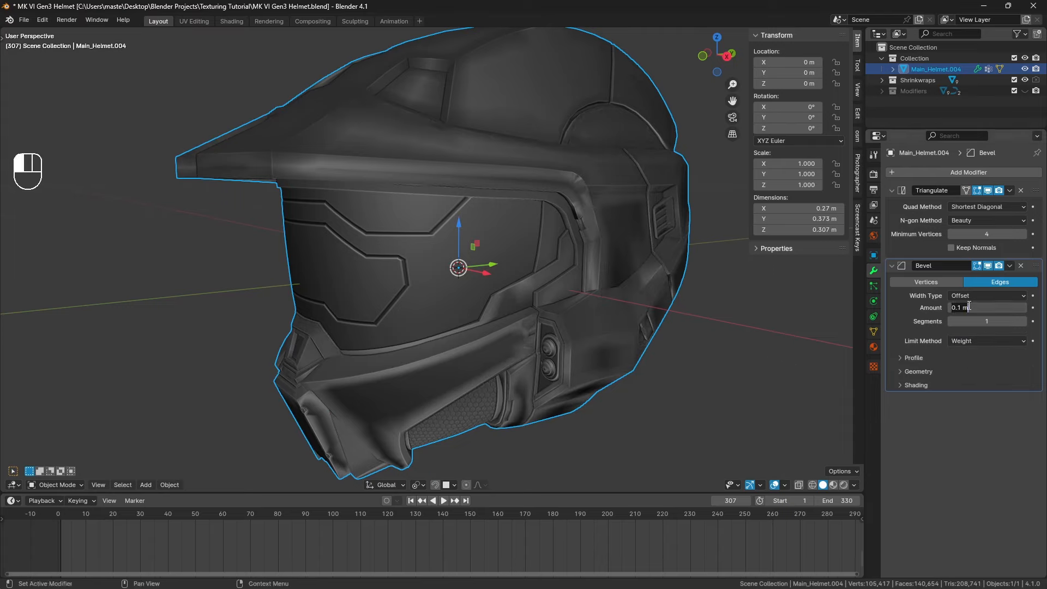
pyautogui.write('.001')
pyautogui.press('Return')
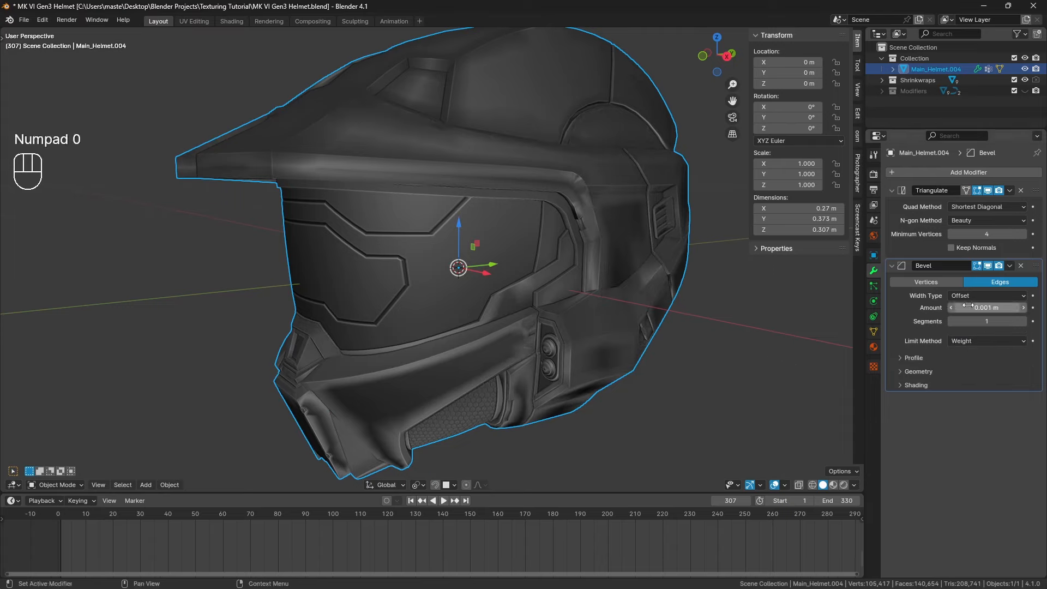
# Disable Clamp Overlap and enable Harden Normals for the Bevel modifier.
pyautogui.click(925, 371)
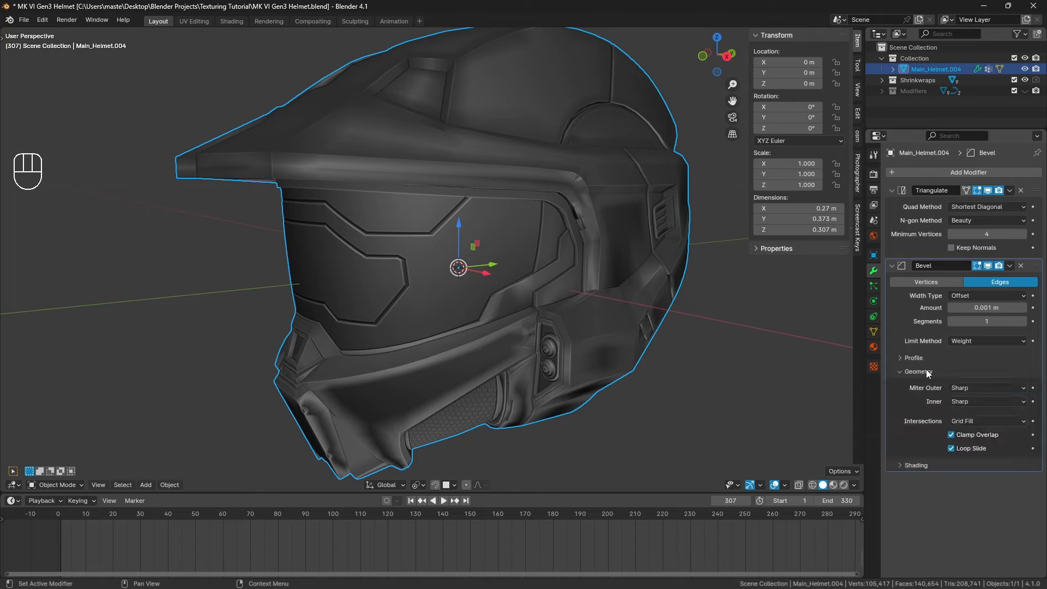
pyautogui.click(952, 435)
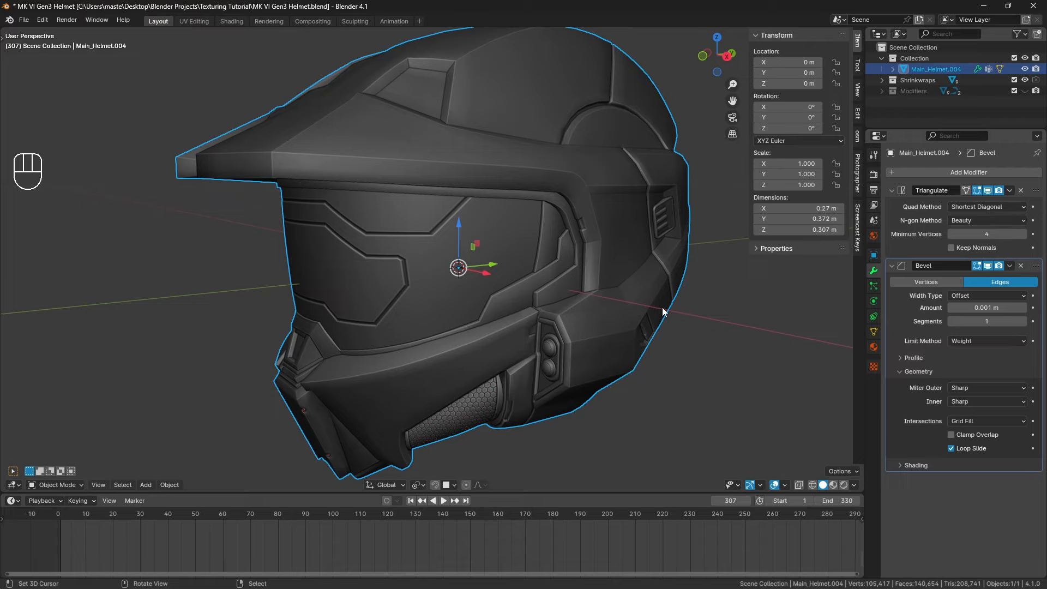
pyautogui.click(913, 466)
pyautogui.click(953, 482)
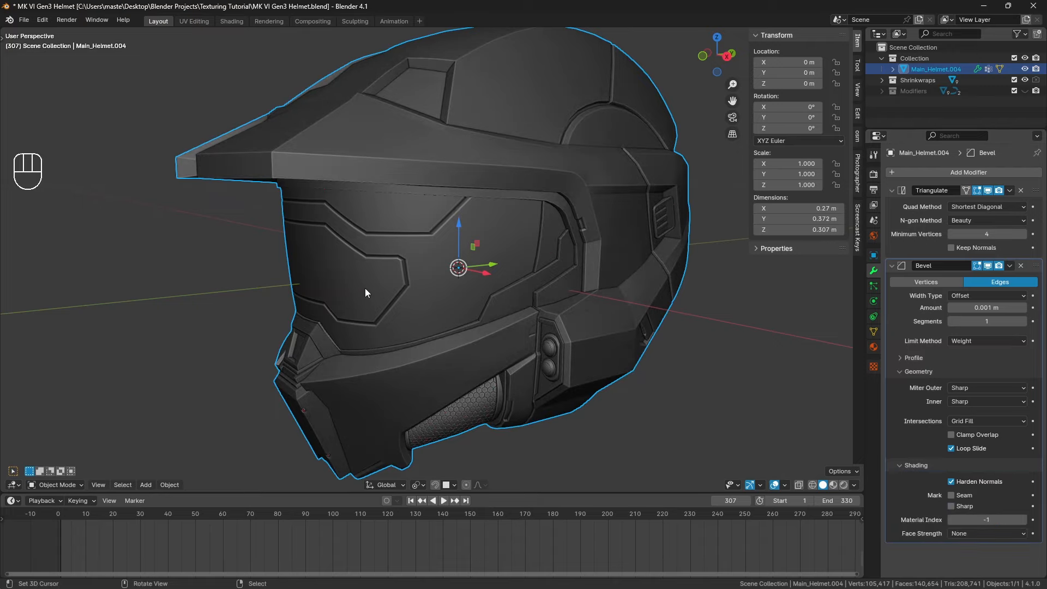
# Examine the beveled edges around the helmet and up close on the lower faceplate.
pyautogui.moveTo(653, 237); pyautogui.dragTo(621, 254, button='middle')
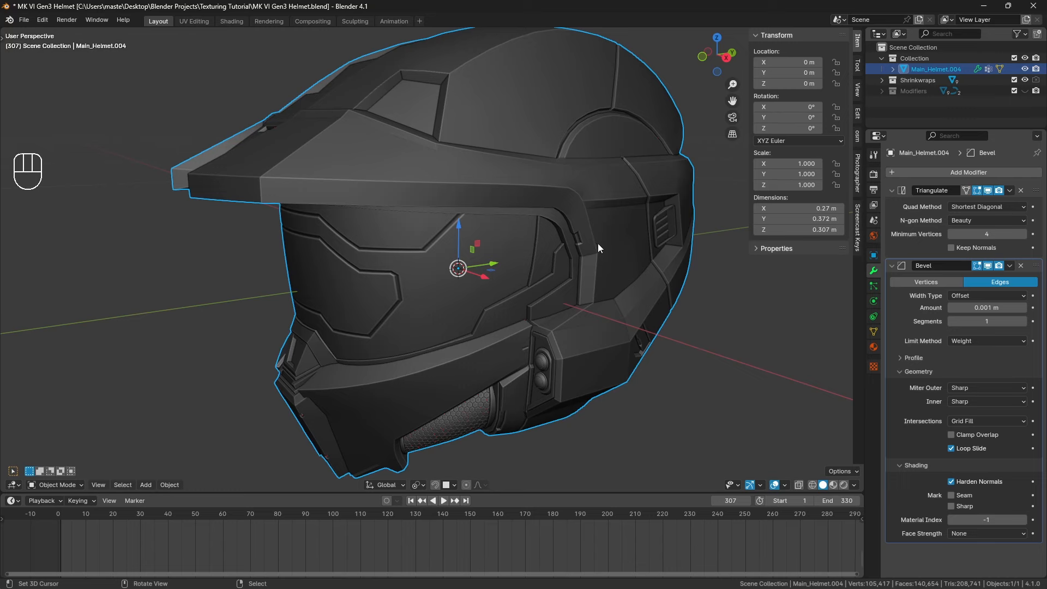
pyautogui.moveTo(582, 290); pyautogui.dragTo(682, 415, button='middle')
pyautogui.click(786, 485)
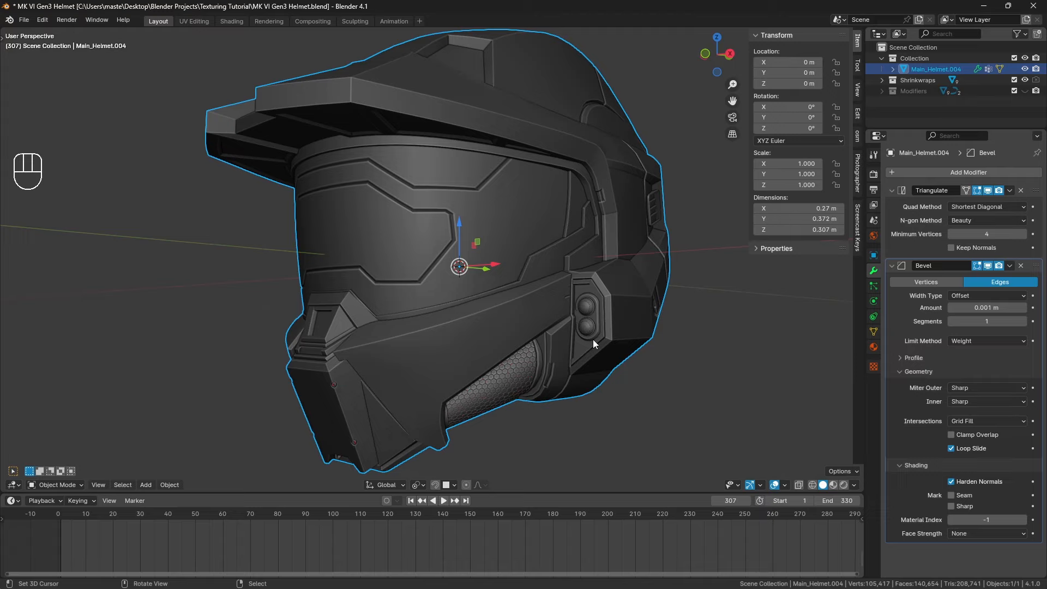
pyautogui.keyDown('shift'); pyautogui.moveTo(593, 339); pyautogui.dragTo(376, 349, button='middle'); pyautogui.keyUp('shift')
pyautogui.keyDown('shift'); pyautogui.moveTo(376, 349); pyautogui.dragTo(609, 370, button='middle'); pyautogui.keyUp('shift')
pyautogui.keyDown('shift'); pyautogui.moveTo(608, 371); pyautogui.dragTo(414, 246, button='middle'); pyautogui.keyUp('shift')
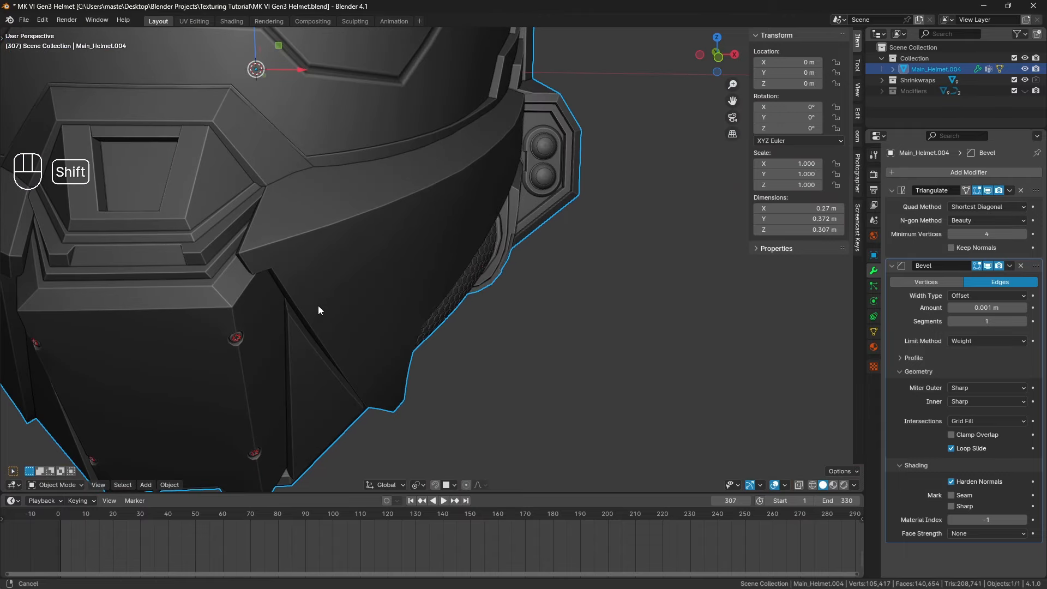
# Select the four small bolts on the chin plate as linked geometry in Edit Mode.
pyautogui.scroll(-3, 318, 311)
pyautogui.press('Tab')
pyautogui.click(280, 269)
pyautogui.press('a')
pyautogui.press('a')
pyautogui.press('a')
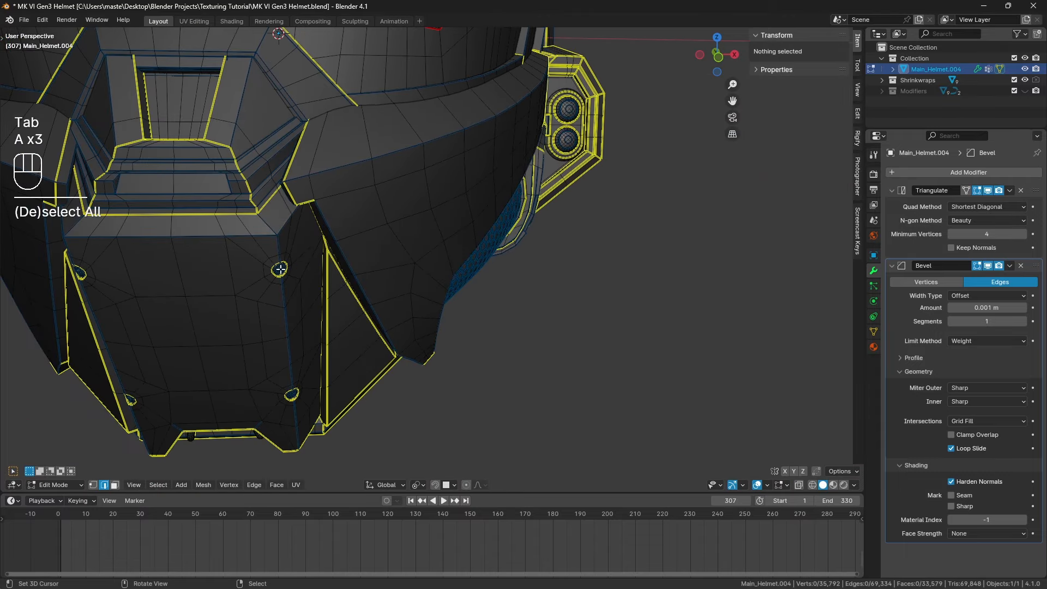
pyautogui.press('l')
pyautogui.press('l')
pyautogui.moveTo(211, 381); pyautogui.dragTo(247, 381, button='middle')
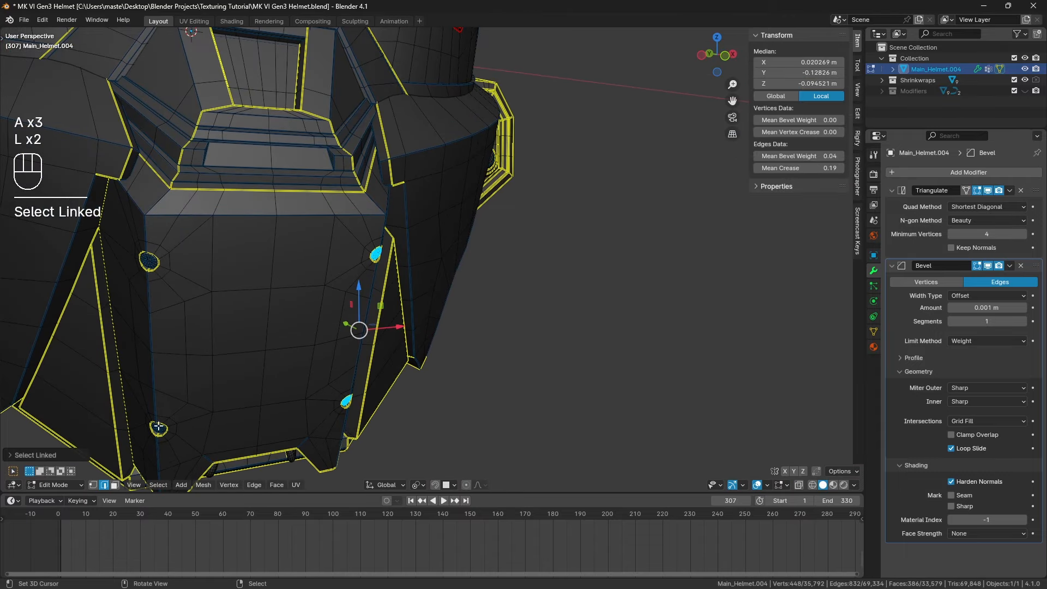
pyautogui.press('l')
pyautogui.press('l')
# Add the linked perforated cheek grille to the selection.
pyautogui.moveTo(687, 301); pyautogui.dragTo(594, 284, button='middle')
pyautogui.scroll(-2, 529, 280)
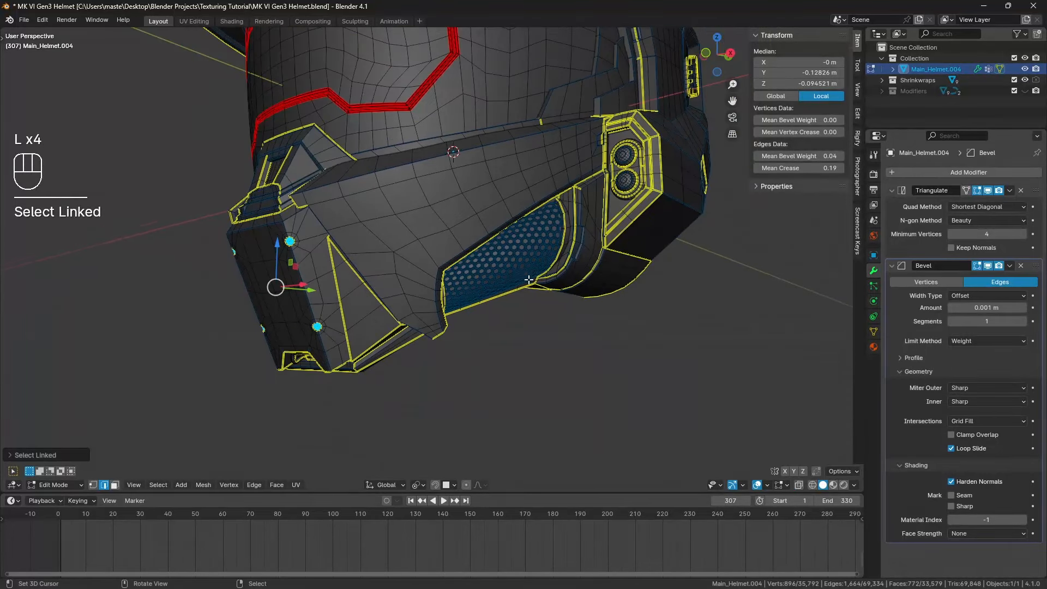
pyautogui.press('l')
pyautogui.scroll(-3, 512, 256)
pyautogui.moveTo(537, 248); pyautogui.dragTo(442, 231, button='middle')
pyautogui.scroll(3, 441, 231)
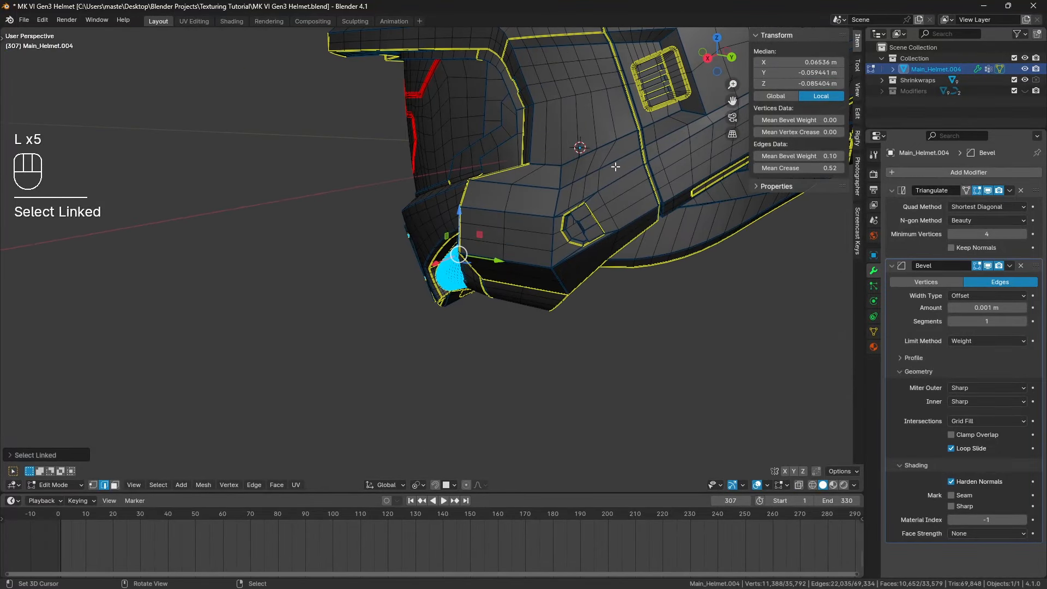
# Add the four small bolts in the recess at the back of the helmet to the selection.
pyautogui.moveTo(616, 166); pyautogui.dragTo(522, 262, button='middle')
pyautogui.press('l')
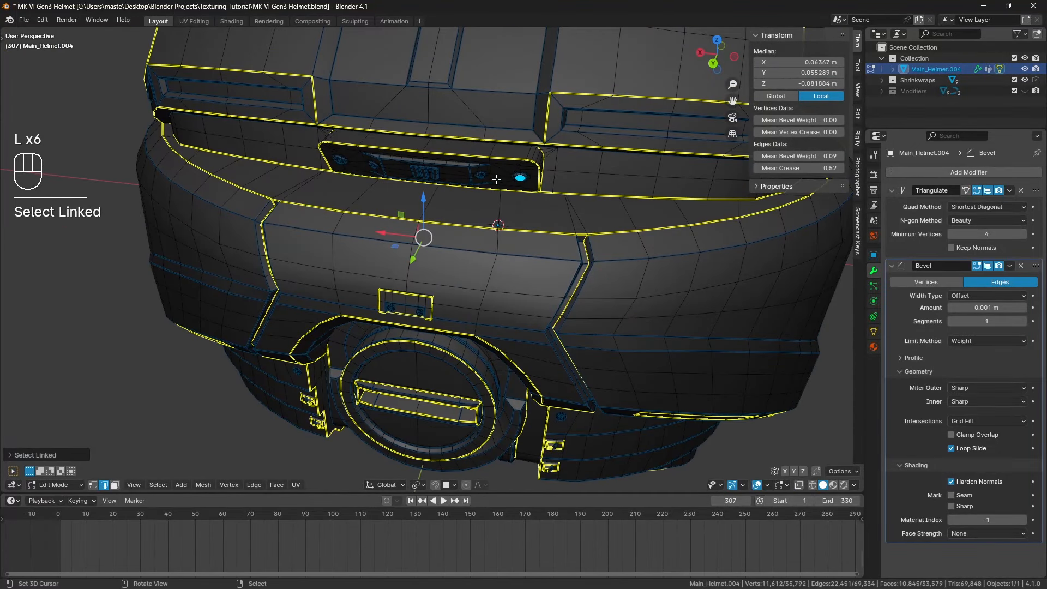
pyautogui.press('l')
pyautogui.press('l')
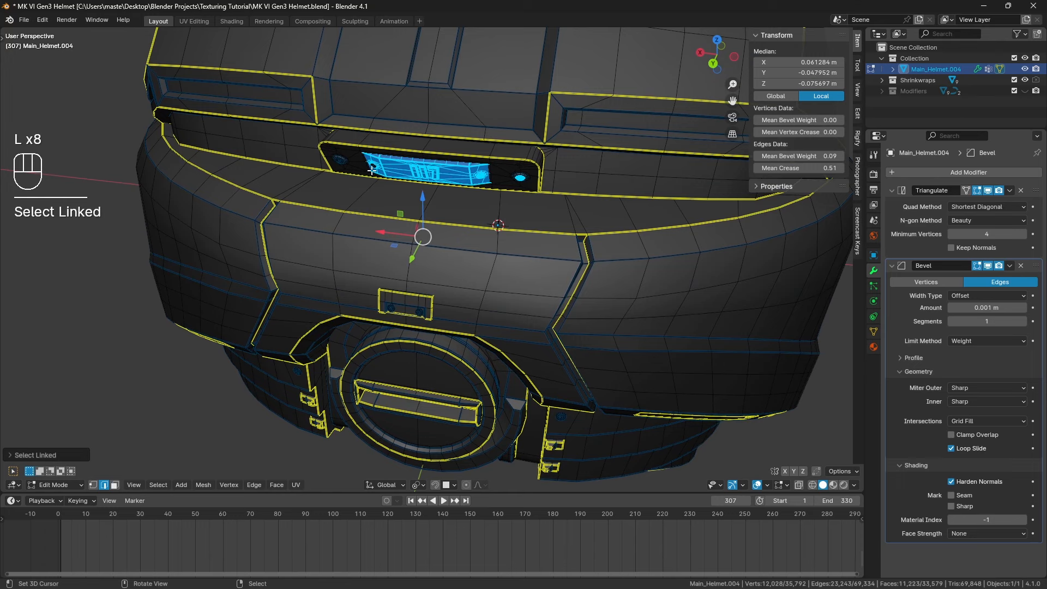
pyautogui.hotkey('ctrl', 'z')
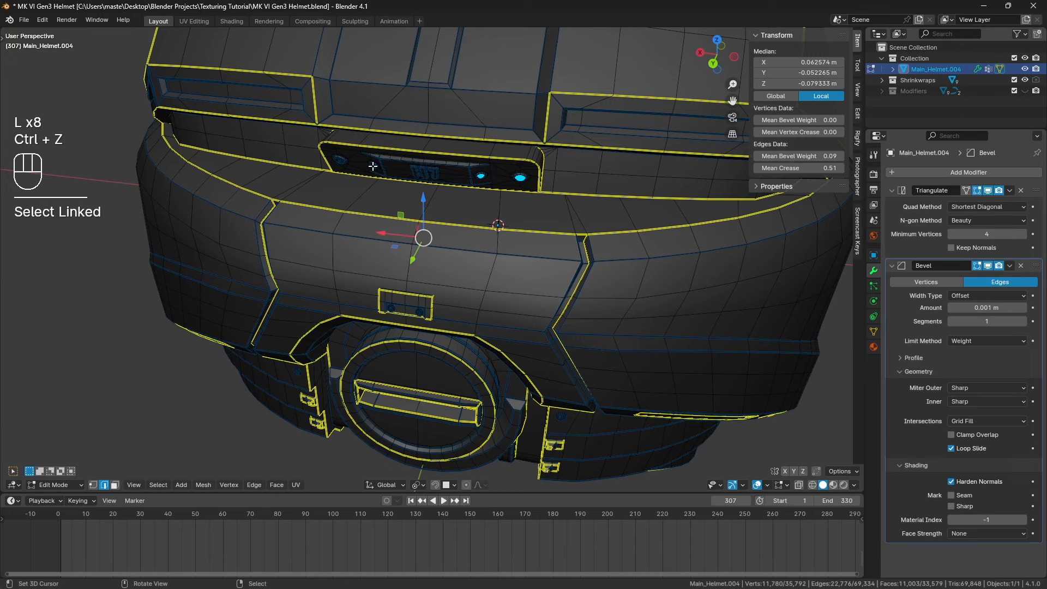
pyautogui.press('l')
pyautogui.press('l')
pyautogui.moveTo(343, 162); pyautogui.dragTo(399, 169, button='middle')
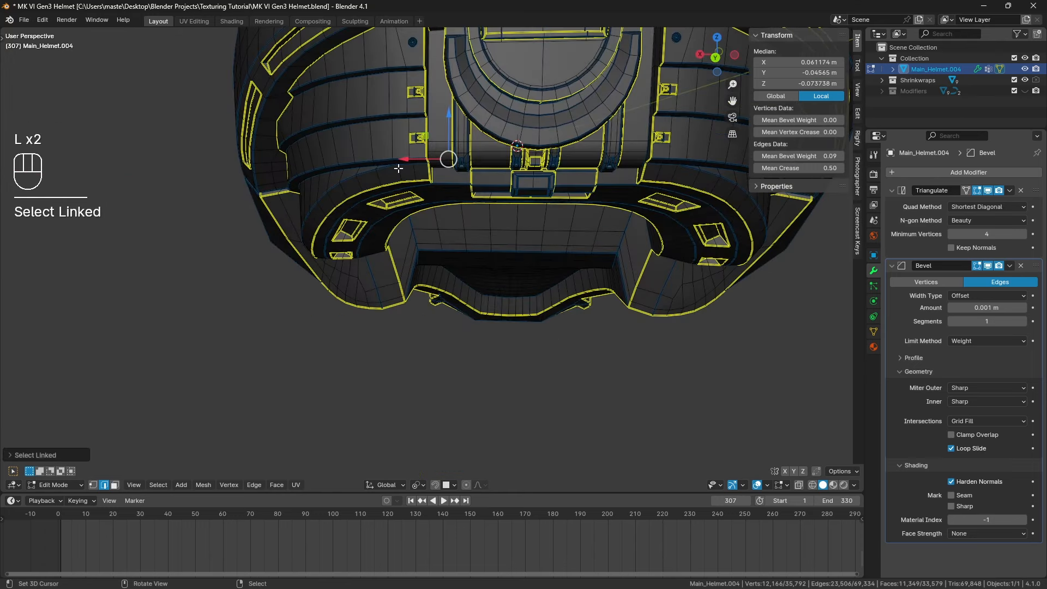
pyautogui.press('l')
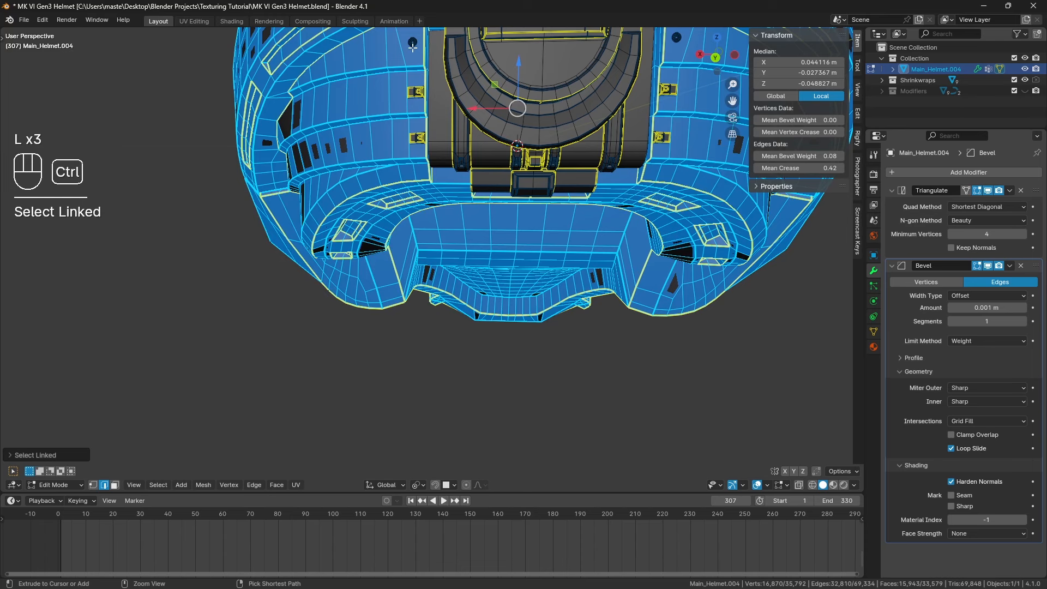
pyautogui.hotkey('ctrl', 'z')
pyautogui.moveTo(406, 66); pyautogui.dragTo(408, 64, button='middle')
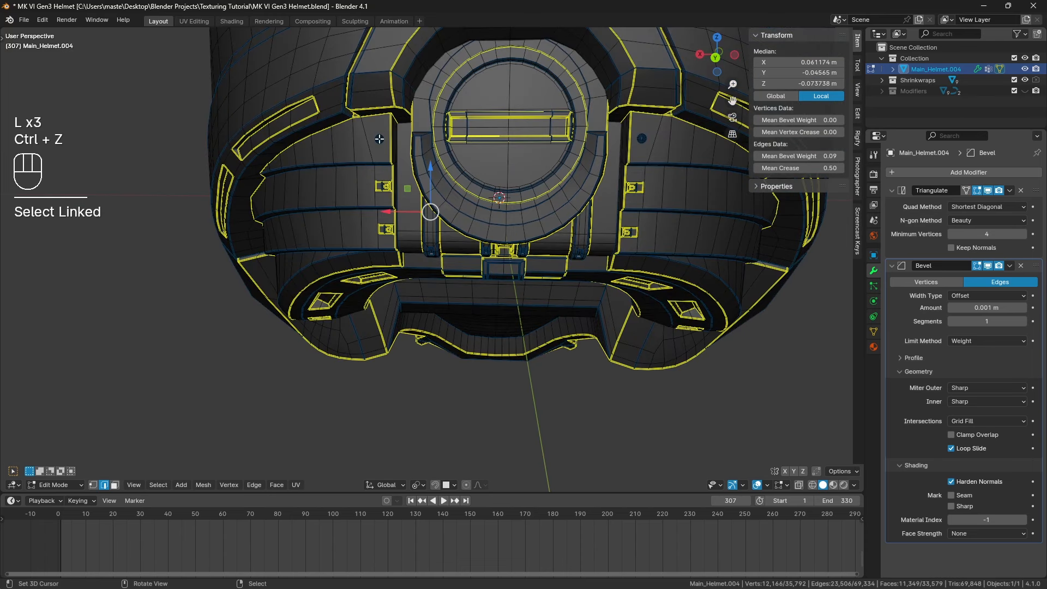
# Add the remaining small parts at the back and the other cheek grille to the selection, and set their mean edge bevel weight to 0.
pyautogui.press('l')
pyautogui.press('l')
pyautogui.moveTo(562, 142); pyautogui.dragTo(682, 180, button='middle')
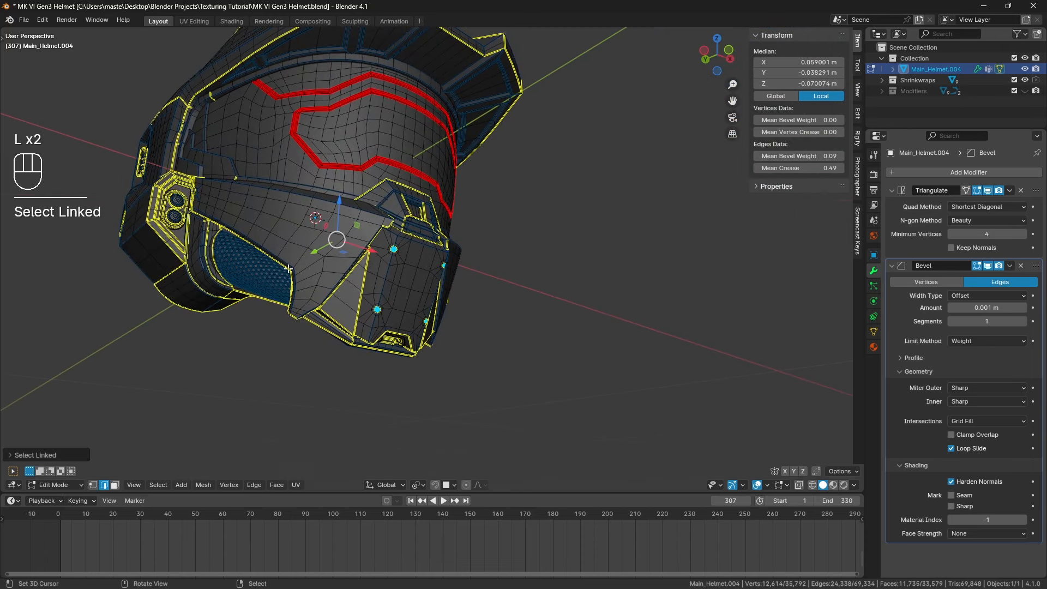
pyautogui.press('l')
pyautogui.click(798, 156)
pyautogui.write('0')
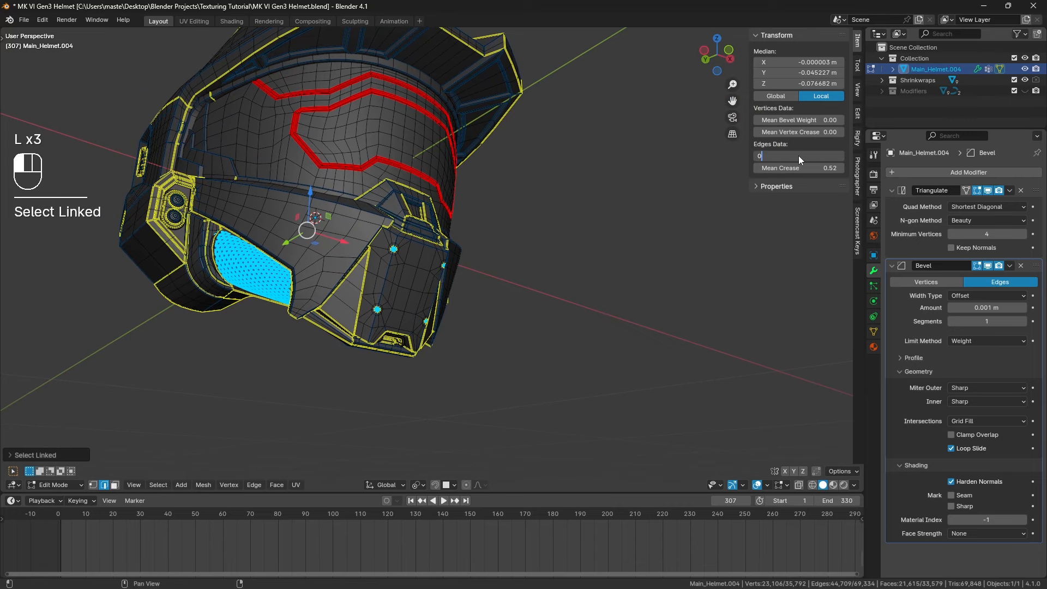
pyautogui.press('Return')
pyautogui.press('a')
pyautogui.press('a')
pyautogui.moveTo(465, 222); pyautogui.dragTo(399, 238, button='middle')
pyautogui.press('Tab')
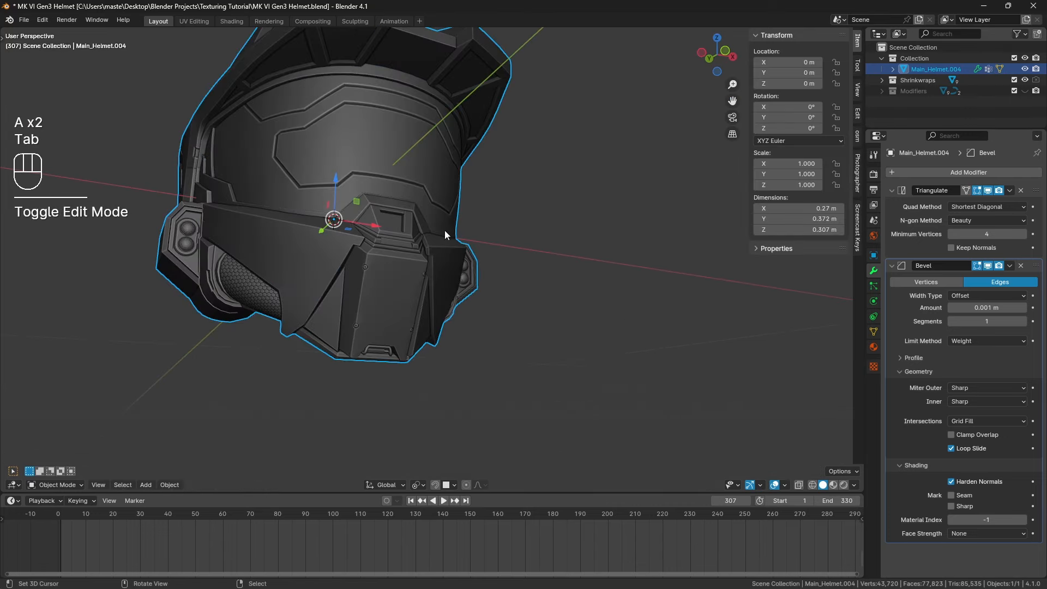
# Move the Bevel modifier above Triangulate in the helmet's modifier stack and apply both modifiers.
pyautogui.press('a')
pyautogui.press('a')
pyautogui.moveTo(538, 253); pyautogui.dragTo(490, 275, button='middle')
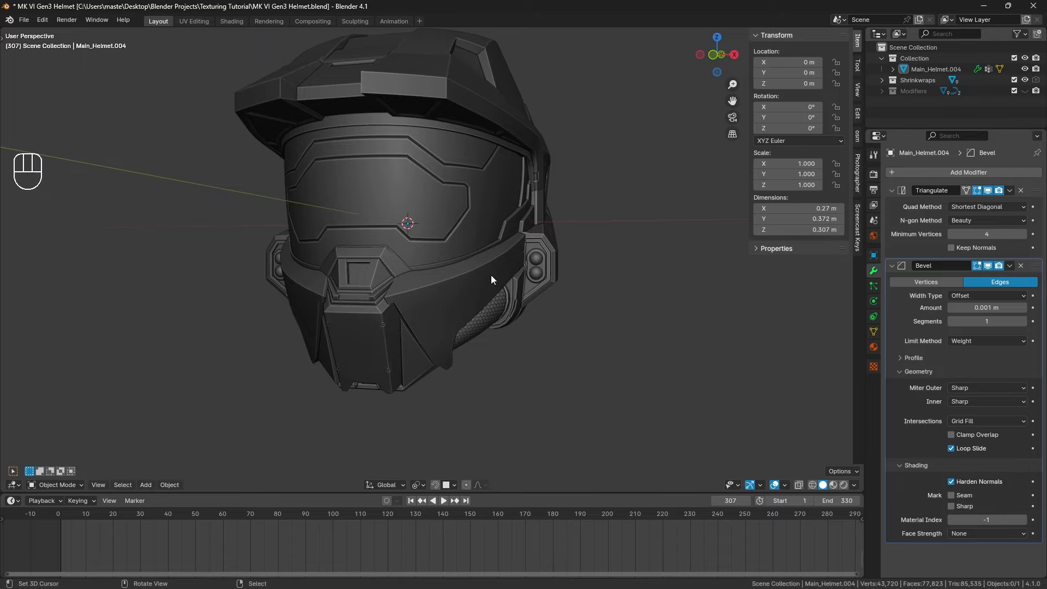
pyautogui.moveTo(495, 257); pyautogui.dragTo(471, 280, button='middle')
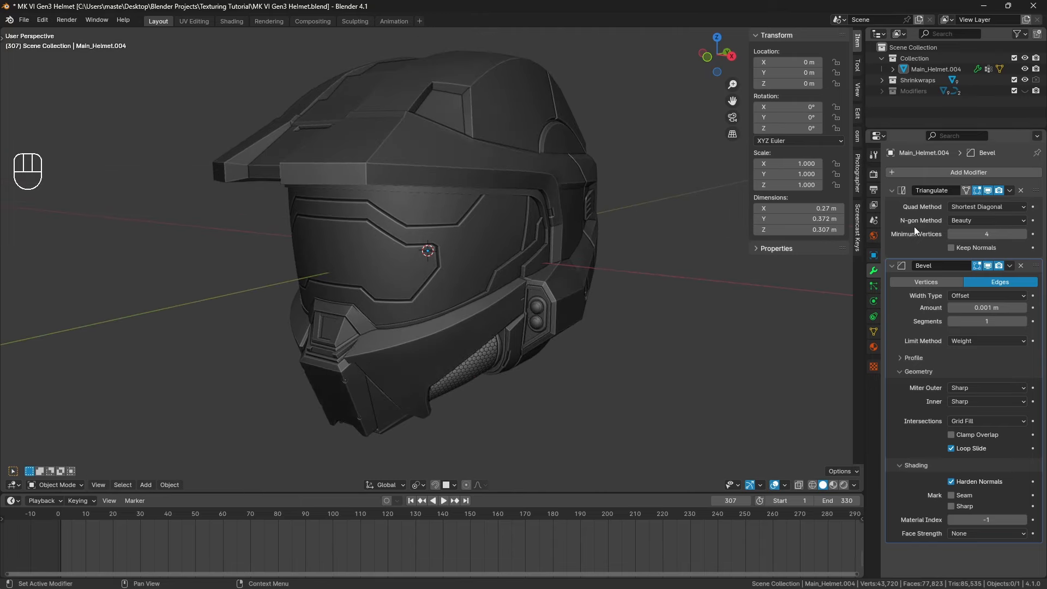
pyautogui.moveTo(398, 221); pyautogui.dragTo(655, 256, button='middle')
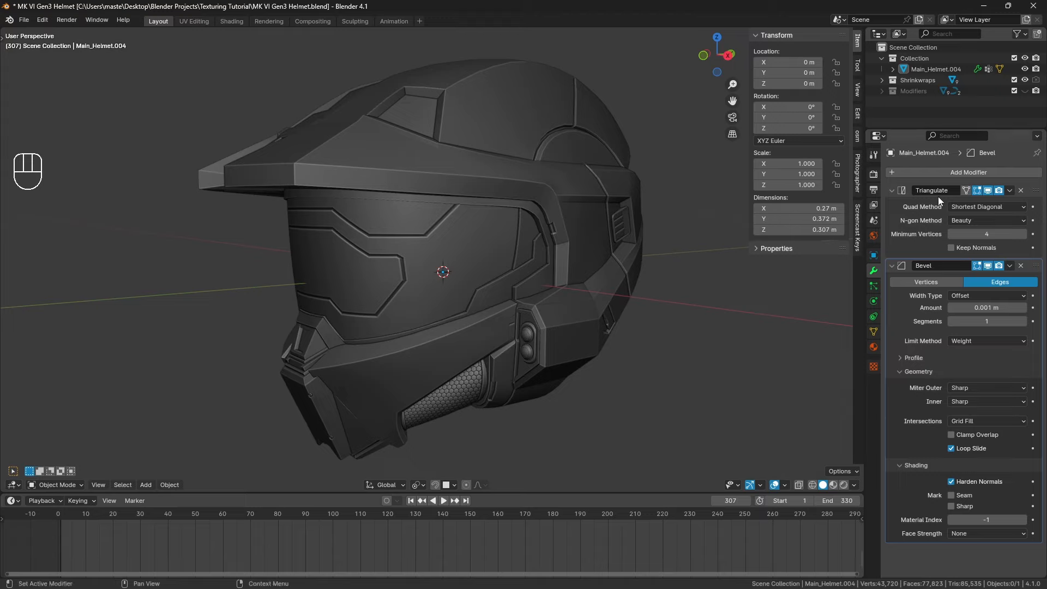
pyautogui.moveTo(1036, 267); pyautogui.dragTo(1038, 185)
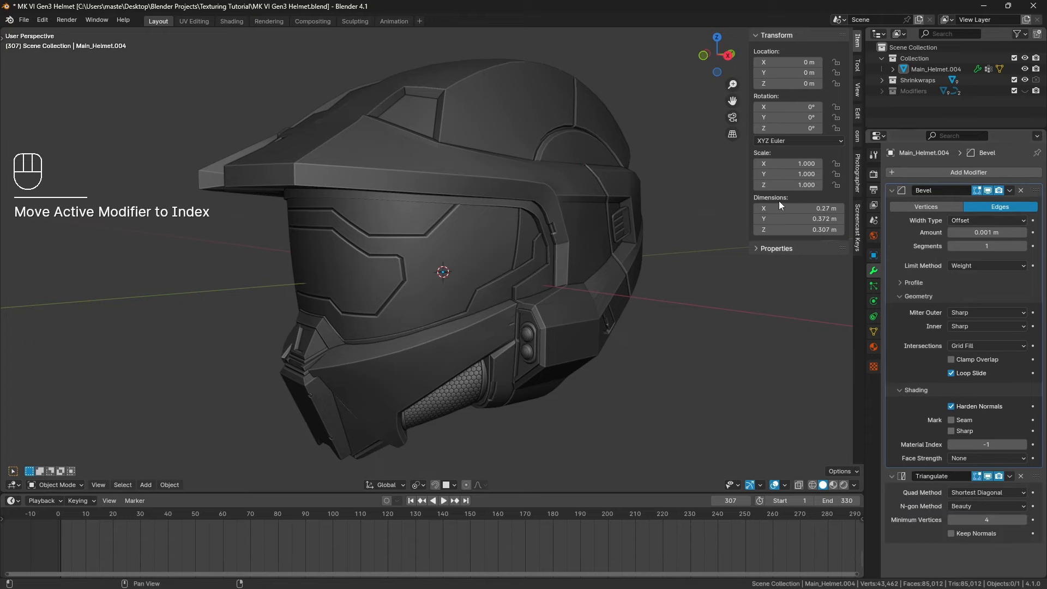
pyautogui.click(893, 192)
pyautogui.click(893, 192)
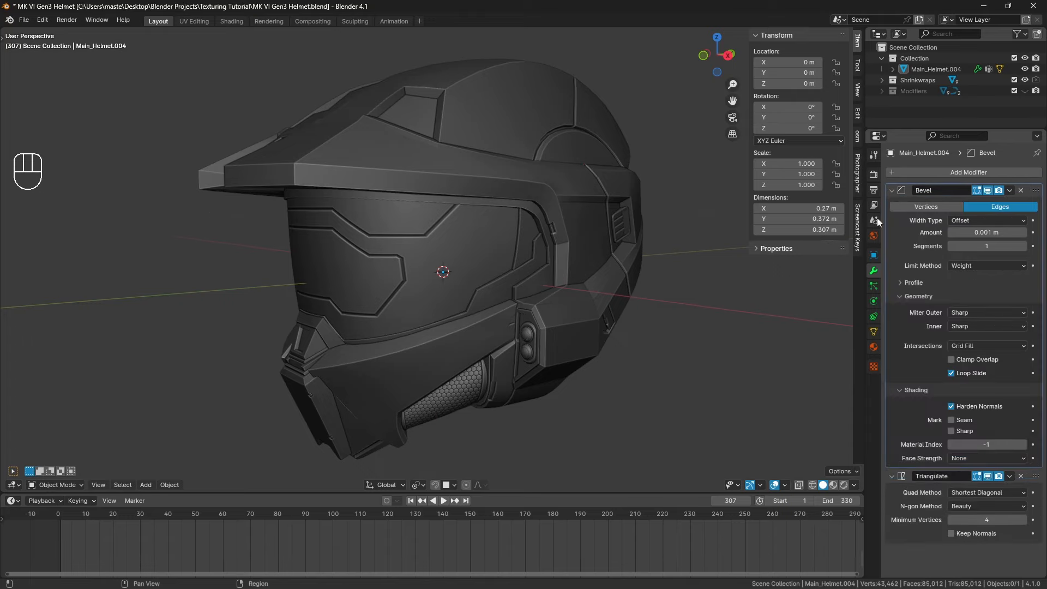
pyautogui.hotkey('ctrl', 'a')
pyautogui.hotkey('ctrl', 'a')
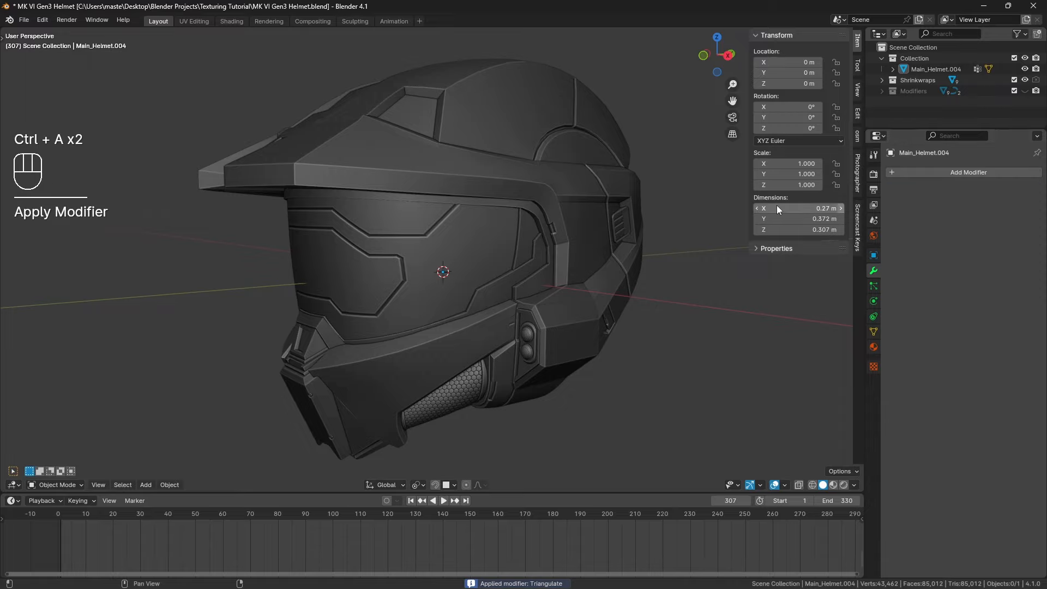
# Inspect the applied bevel's topology along the brim edge in Edit Mode, and undo applying the modifiers.
pyautogui.scroll(3, 443, 262)
pyautogui.click(425, 221)
pyautogui.press('Tab')
pyautogui.scroll(10, 453, 218)
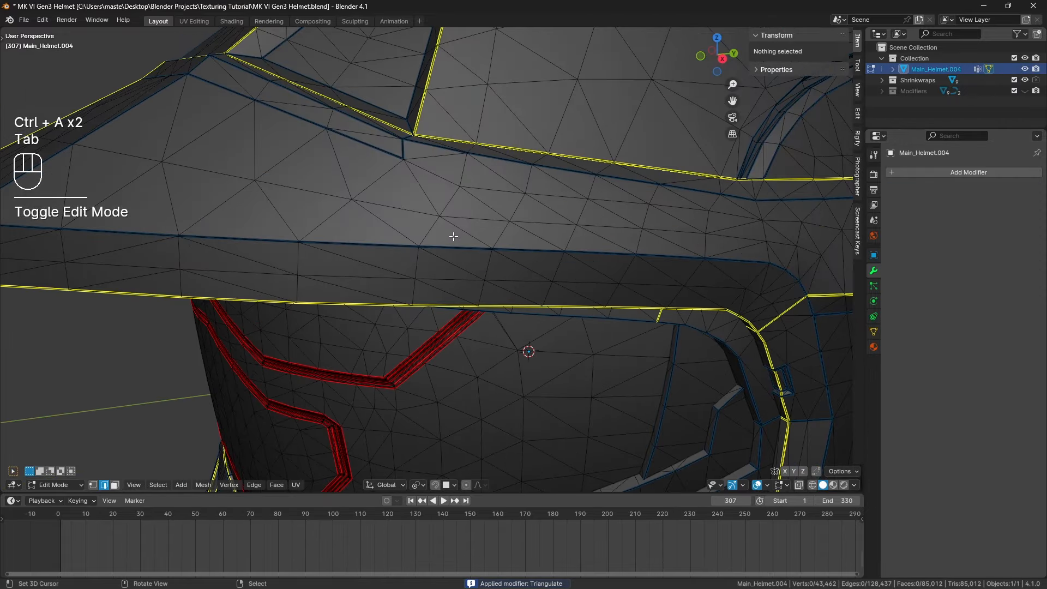
pyautogui.rightClick(505, 133)
pyautogui.keyDown('shift'); pyautogui.moveTo(572, 159); pyautogui.dragTo(510, 165, button='middle'); pyautogui.keyUp('shift')
pyautogui.hotkey('ctrl', 'z')
pyautogui.hotkey('ctrl', 'z')
pyautogui.hotkey('ctrl', 'z')
pyautogui.hotkey('ctrl', 'z')
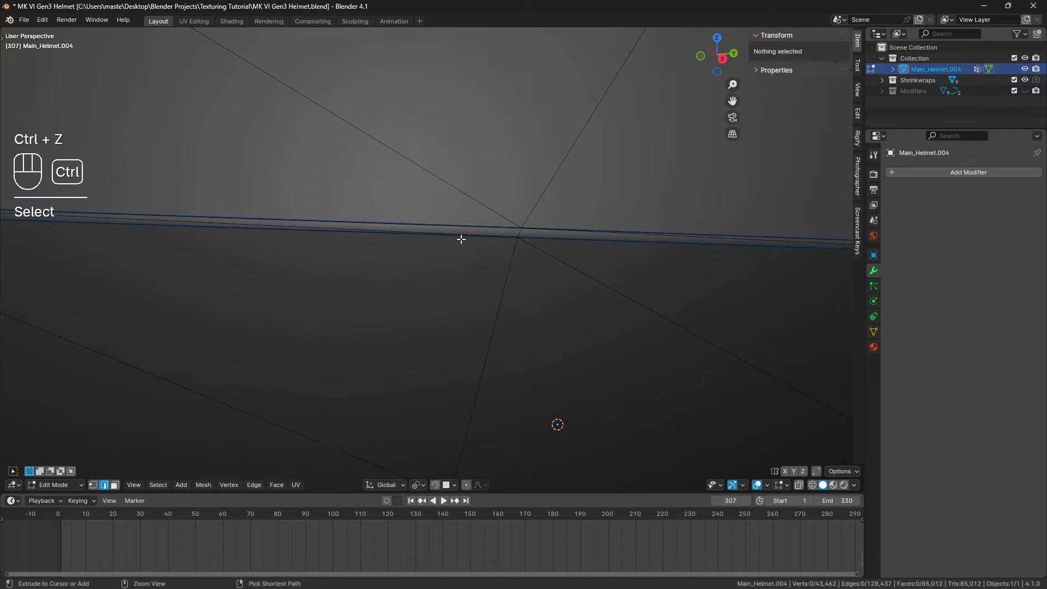
pyautogui.hotkey('ctrl', 'z')
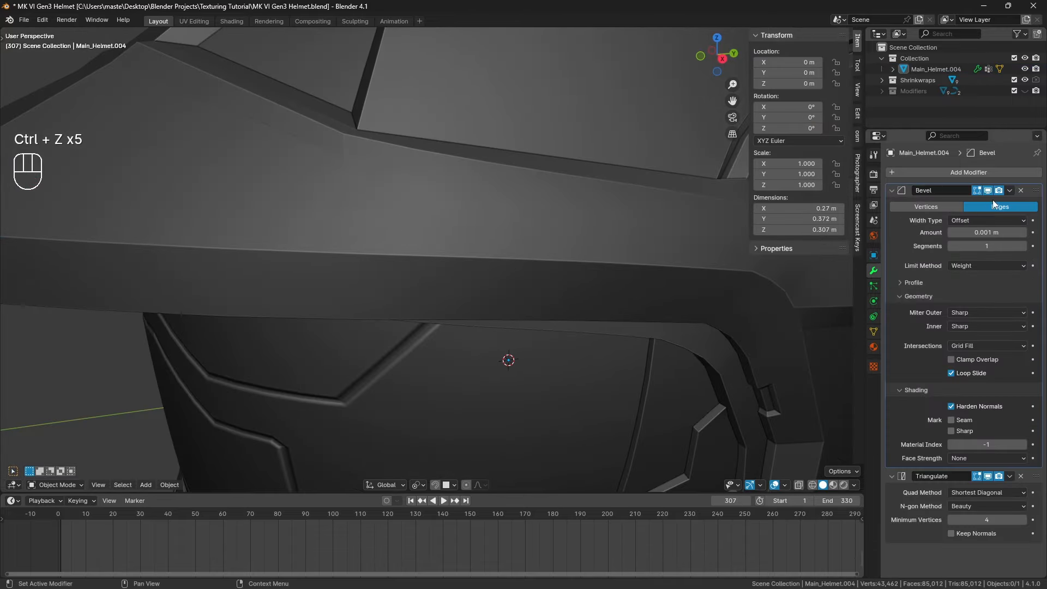
# Apply Triangulate before Bevel on the helmet and inspect the brim edge's topology in Edit Mode.
pyautogui.moveTo(1036, 198); pyautogui.dragTo(1010, 480)
pyautogui.hotkey('ctrl', 'a')
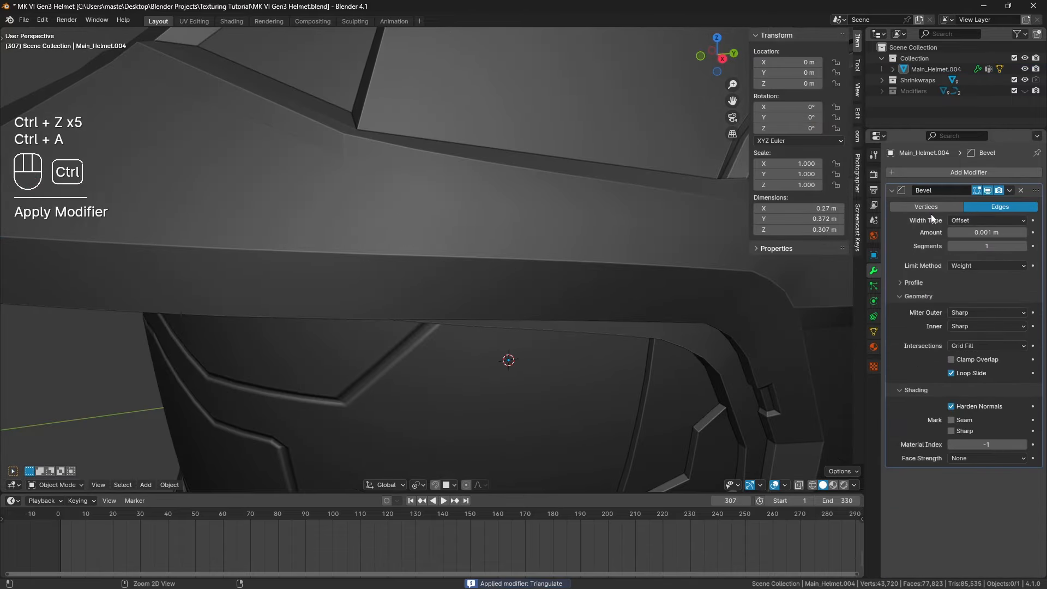
pyautogui.hotkey('ctrl', 'a')
pyautogui.press('Tab')
pyautogui.keyDown('ctrl'); pyautogui.moveTo(499, 262); pyautogui.dragTo(535, 220, button='middle'); pyautogui.keyUp('ctrl')
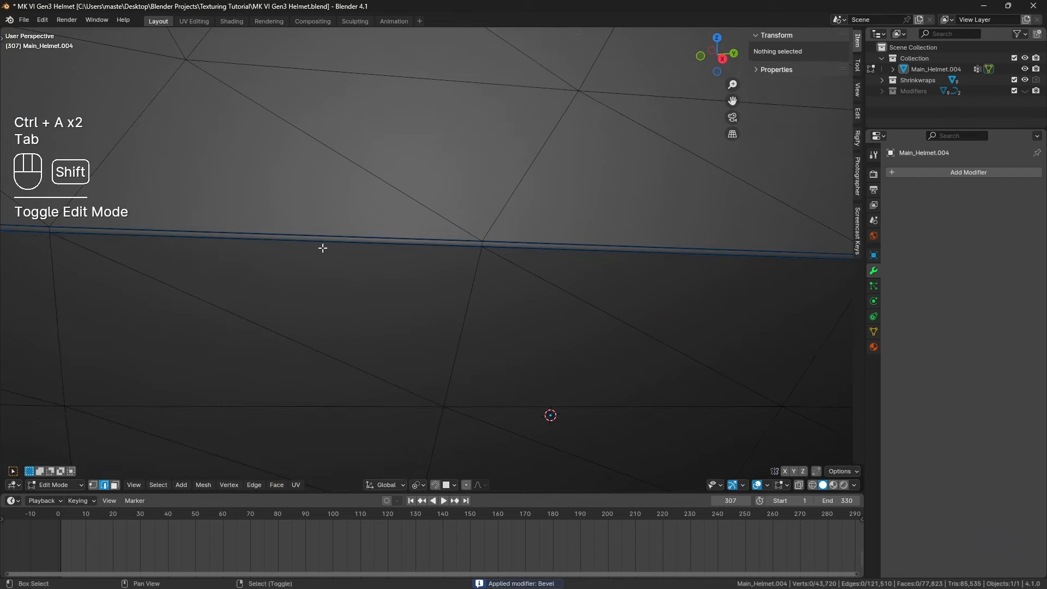
pyautogui.keyDown('shift'); pyautogui.moveTo(322, 247); pyautogui.dragTo(376, 248, button='middle'); pyautogui.keyUp('shift')
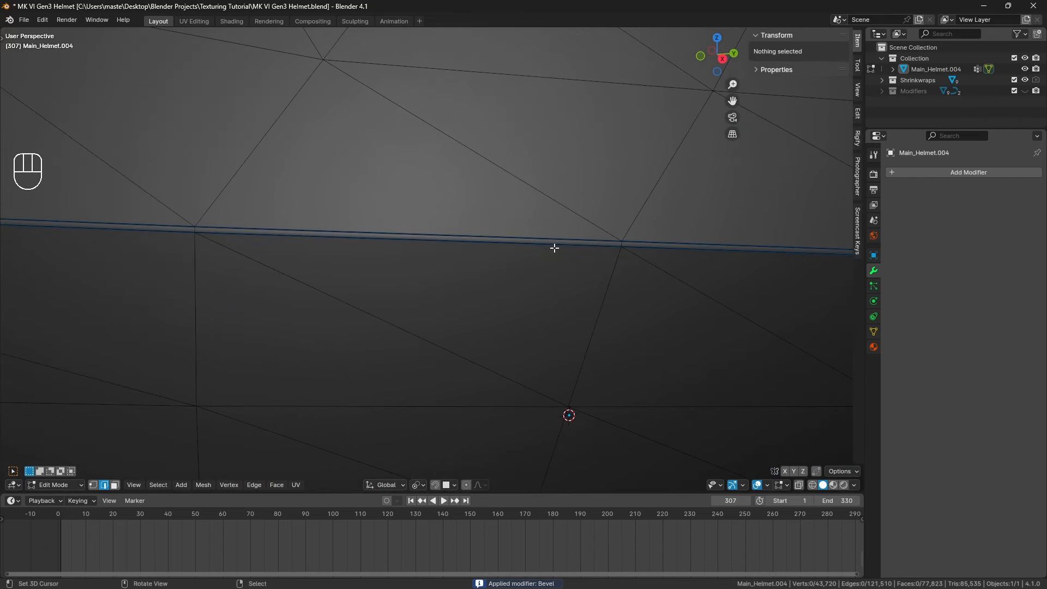
pyautogui.scroll(-4, 554, 248)
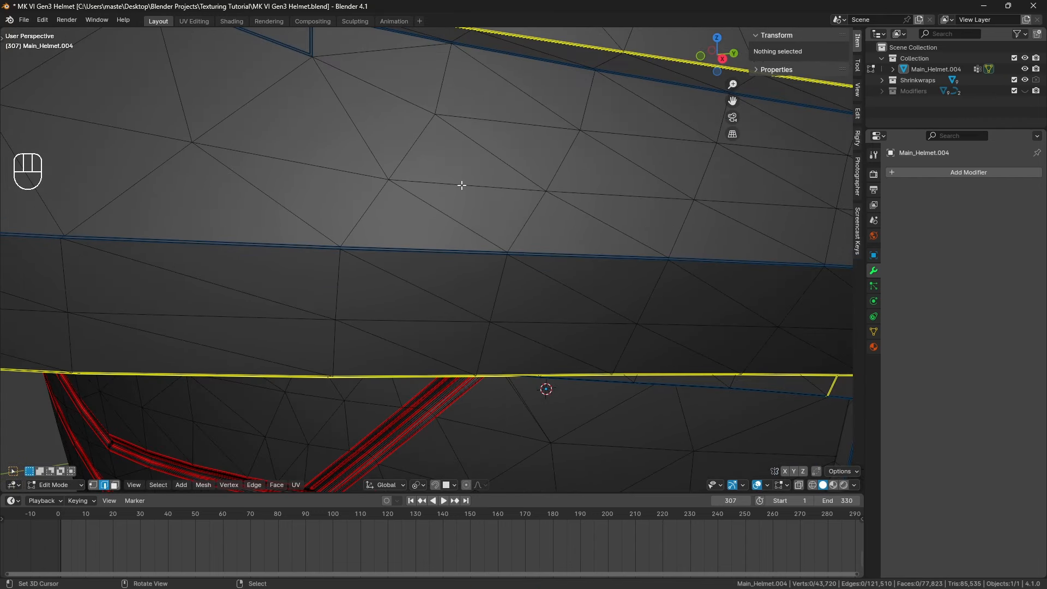
# Undo applying the modifiers and place the Bevel modifier above Triangulate in the stack.
pyautogui.hotkey('ctrl', 'z')
pyautogui.hotkey('ctrl', 'z')
pyautogui.hotkey('ctrl', 'z')
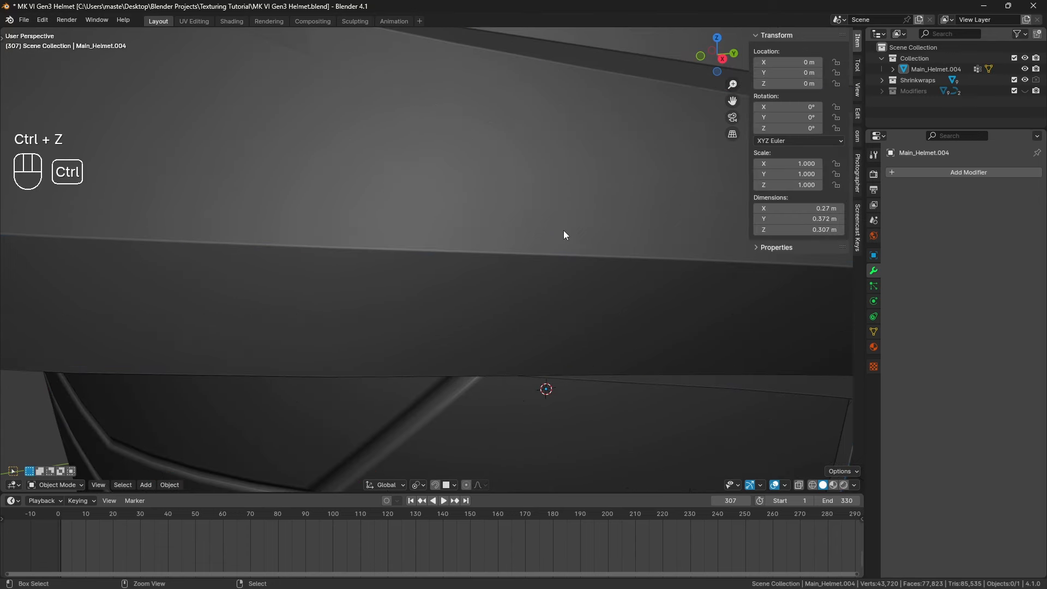
pyautogui.moveTo(1036, 265); pyautogui.dragTo(1035, 188)
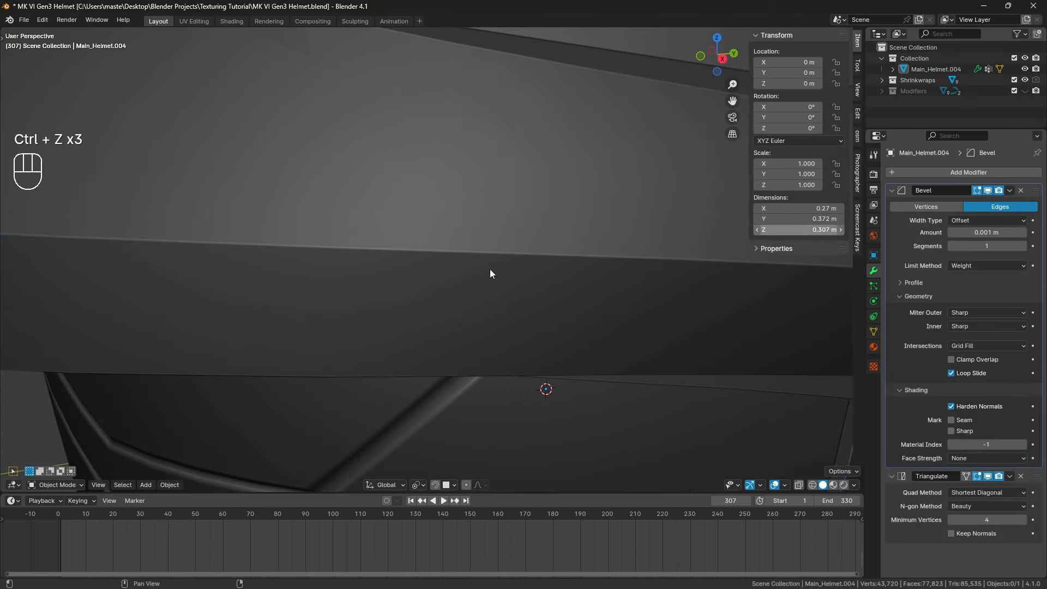
pyautogui.scroll(-5, 284, 285)
pyautogui.moveTo(362, 283); pyautogui.dragTo(491, 236, button='middle')
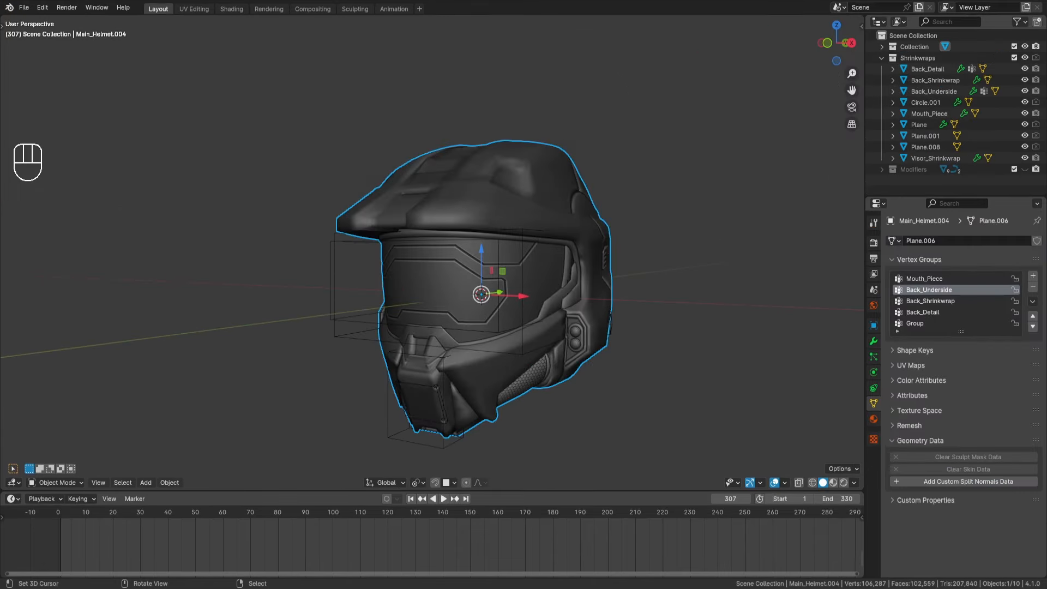
# Select only the Main_Helmet.004 object in the scene with the shrinkwrap objects and copy it.
pyautogui.moveTo(425, 349); pyautogui.dragTo(531, 346, button='middle')
pyautogui.press('a')
pyautogui.press('a')
pyautogui.click(529, 325)
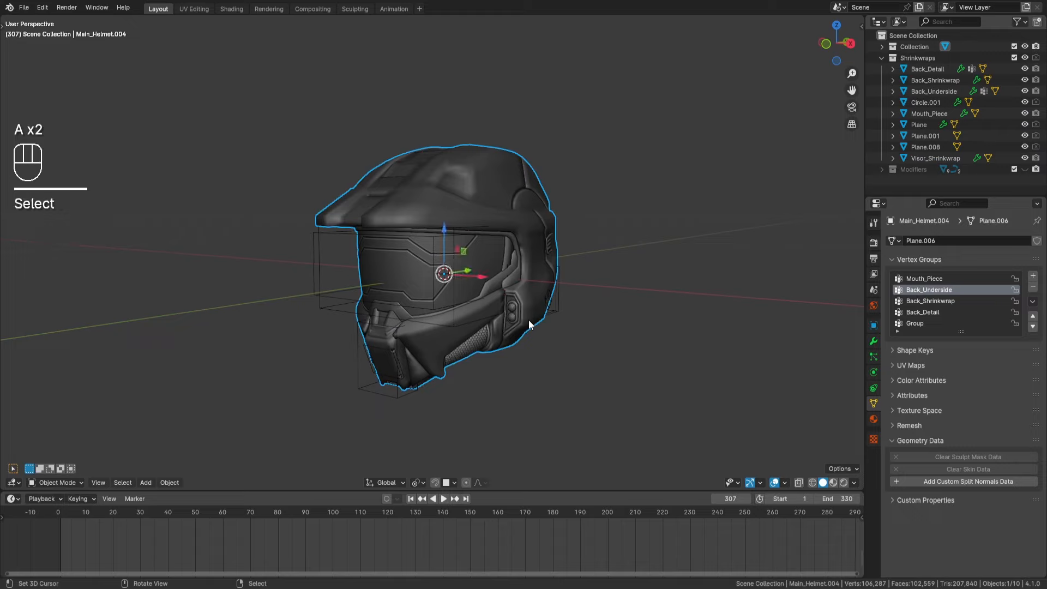
pyautogui.hotkey('ctrl', 'c')
pyautogui.click(528, 323)
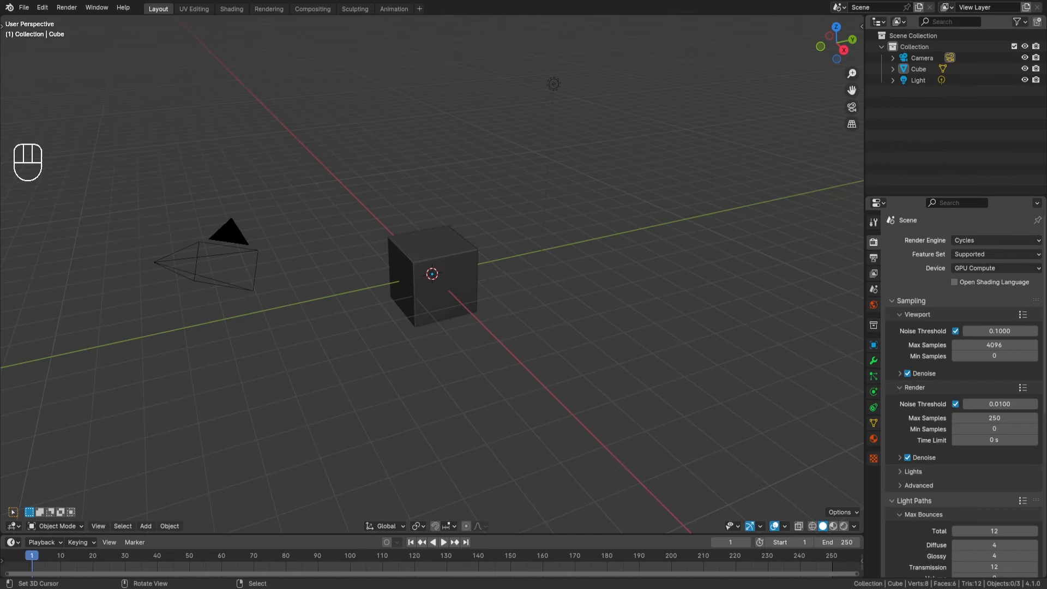
# Delete the default camera, cube and light from the new scene.
pyautogui.press('a')
pyautogui.press('x')
pyautogui.click(568, 336)
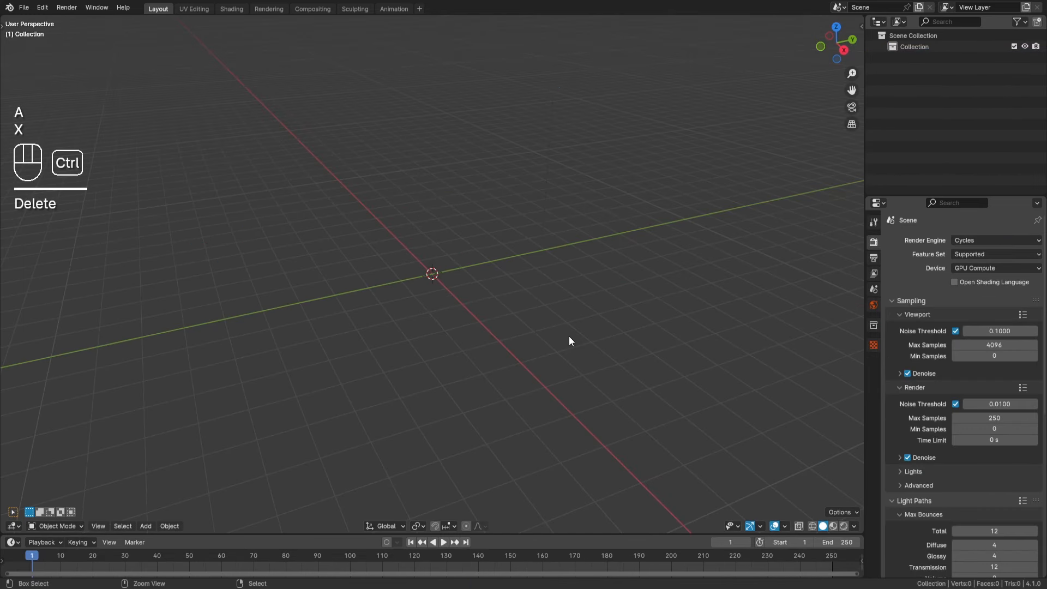
# Paste the copied helmet into the empty scene, frame it in the view and deselect everything.
pyautogui.hotkey('ctrl', 'v')
pyautogui.press('KP_Decimal')
pyautogui.press('a')
pyautogui.press('a')
pyautogui.moveTo(515, 316); pyautogui.dragTo(518, 281, button='middle')
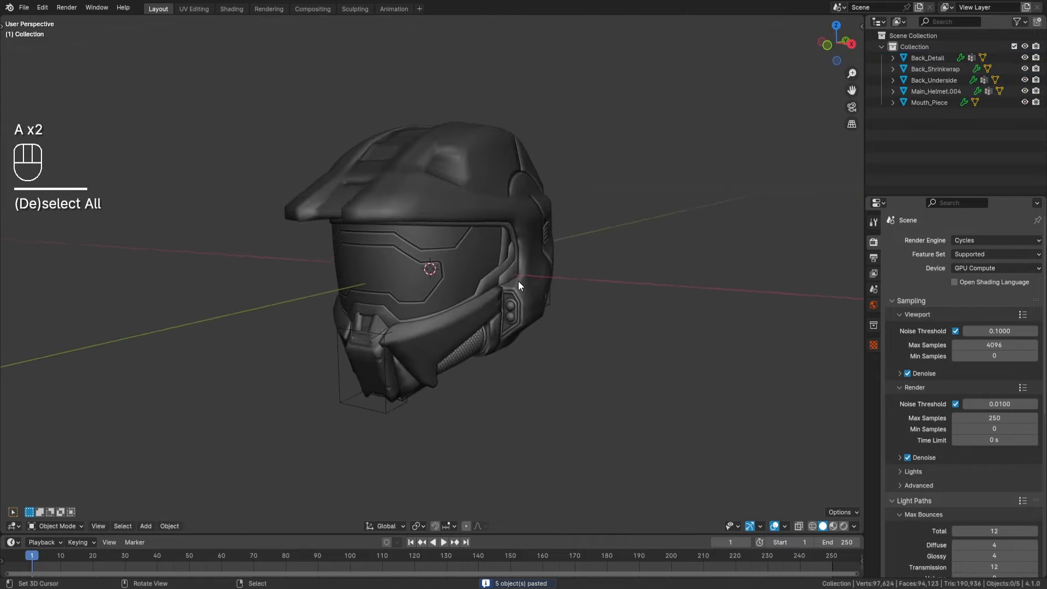
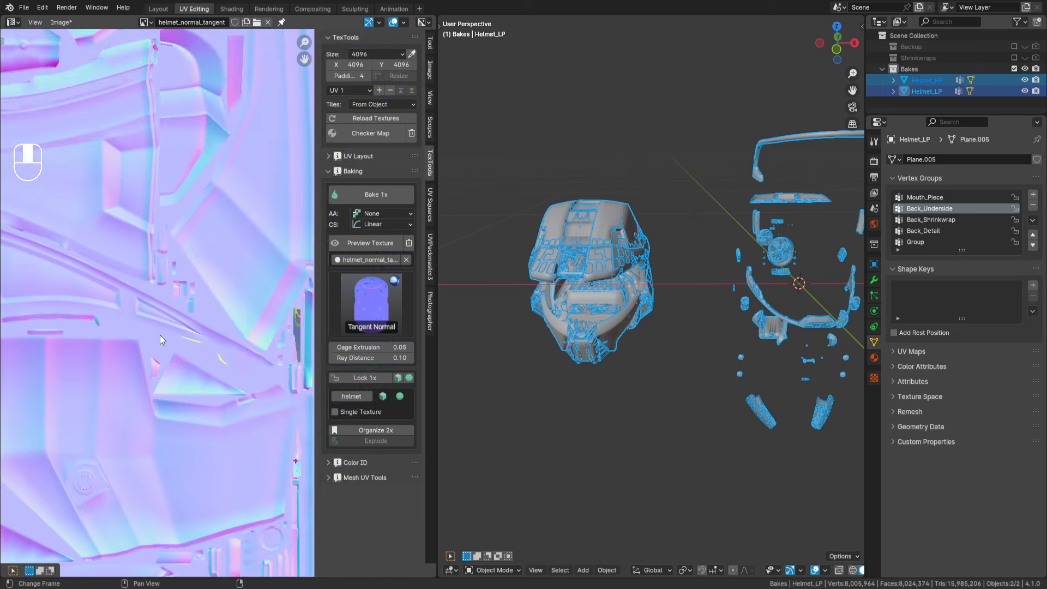
# Examine the baked helmet_normal_tangent map for artifacts and compare it with the helmet model.
pyautogui.scroll(-6, 190, 291)
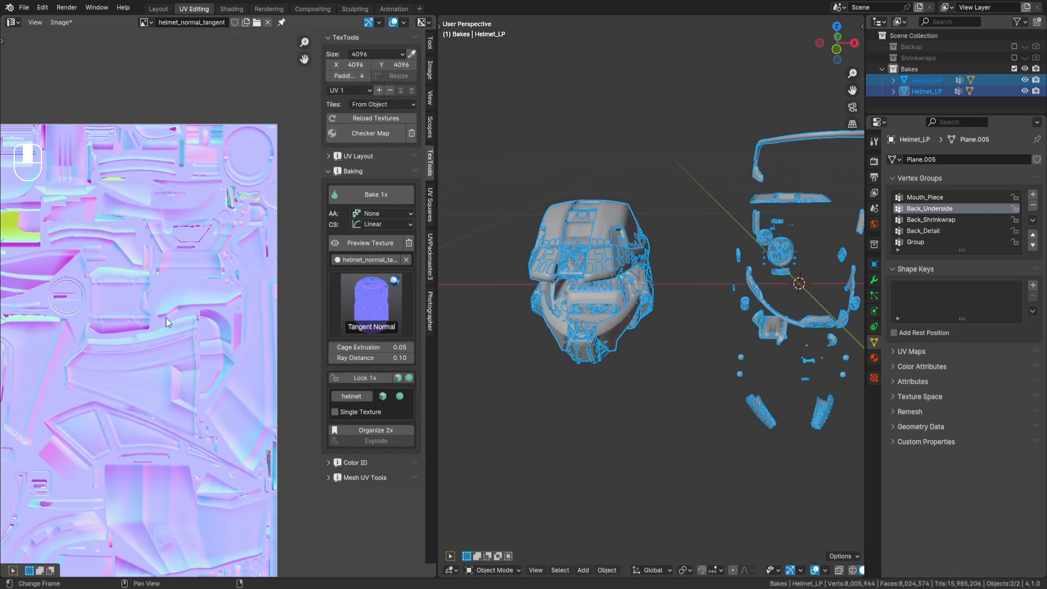
pyautogui.moveTo(24, 308); pyautogui.dragTo(99, 295, button='middle')
pyautogui.moveTo(36, 324)
pyautogui.mouseDown(button='middle')
pyautogui.moveTo(134, 325)
pyautogui.moveTo(113, 300)
pyautogui.moveTo(201, 336)
pyautogui.mouseUp(button='middle')
pyautogui.scroll(2, 218, 297)
pyautogui.moveTo(244, 261); pyautogui.dragTo(260, 303, button='middle')
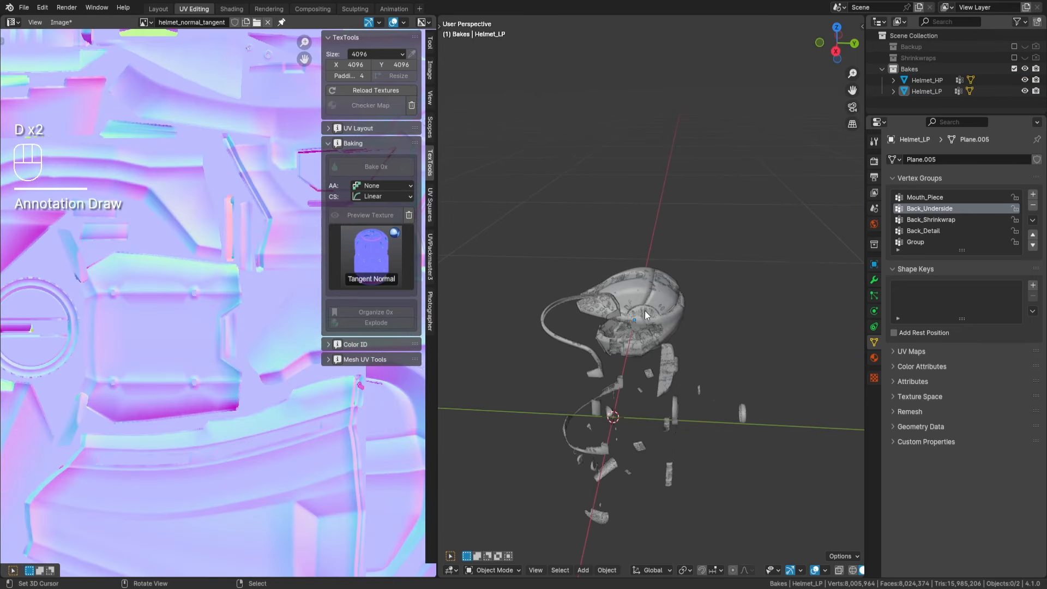
pyautogui.moveTo(617, 327)
pyautogui.mouseDown(button='middle')
pyautogui.moveTo(622, 340)
pyautogui.moveTo(654, 314)
pyautogui.mouseUp(button='middle')
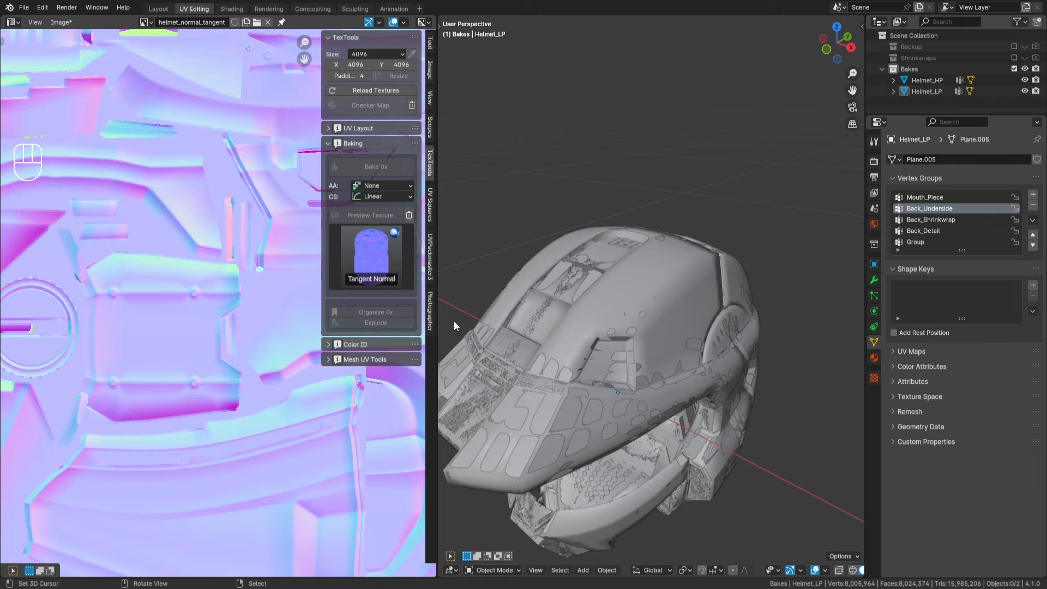
pyautogui.moveTo(314, 204); pyautogui.dragTo(194, 318, button='middle')
pyautogui.scroll(2, 239, 242)
pyautogui.scroll(2, 194, 319)
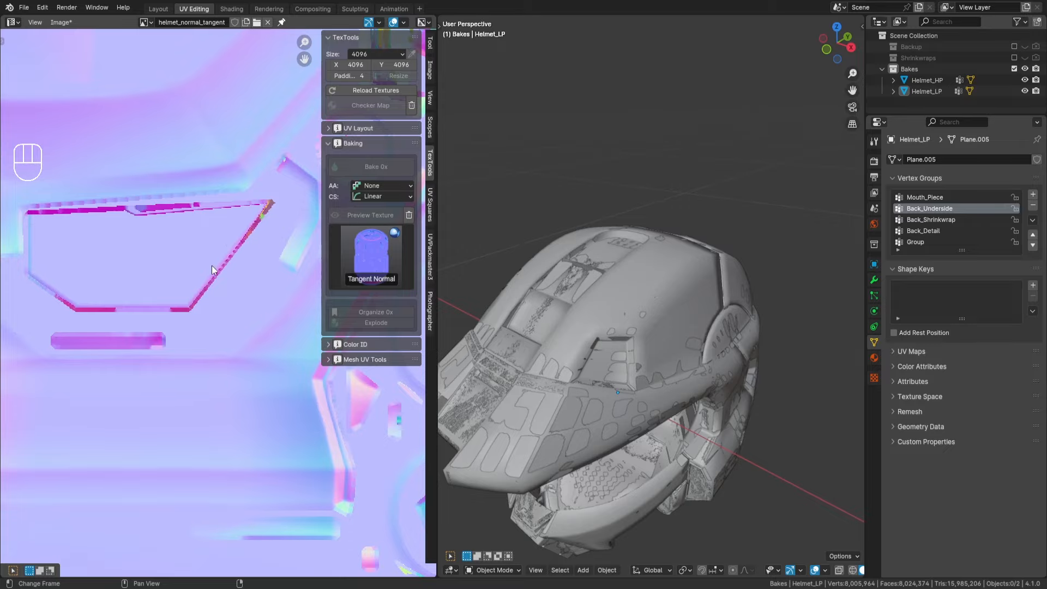
# Open Helmet_LP in Edit Mode, maximize the UV editor, and select the two angular islands and the half-round fan island with bake artifacts.
pyautogui.click(660, 307)
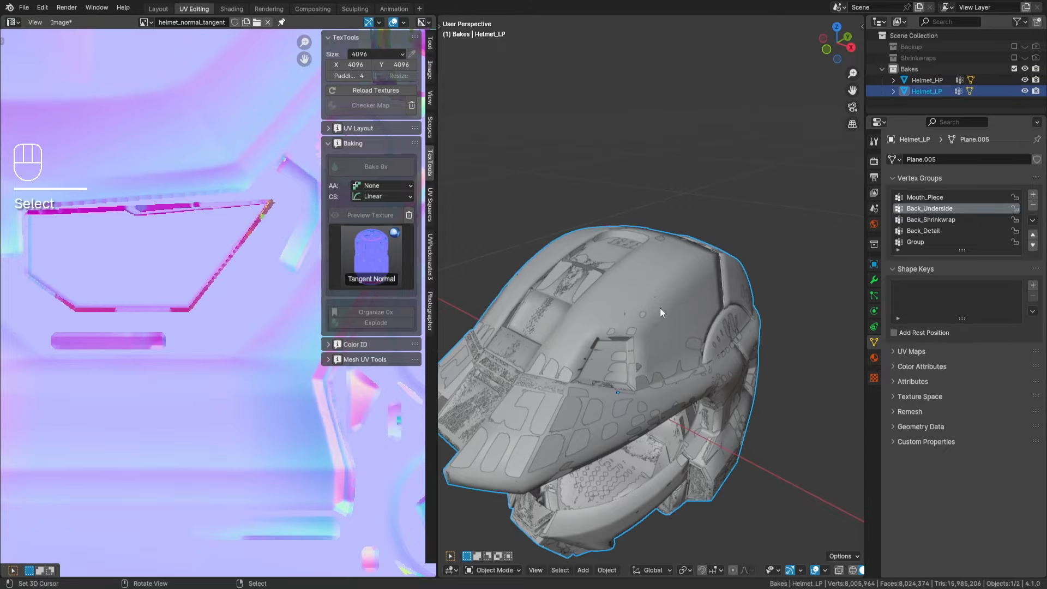
pyautogui.press('Tab')
pyautogui.hotkey('shift', 'space')
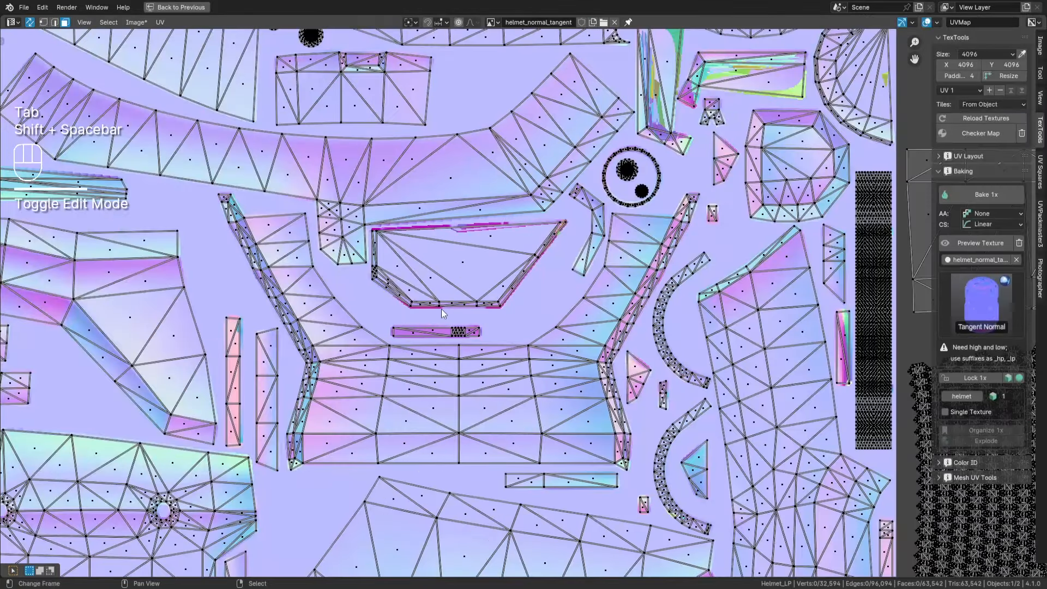
pyautogui.scroll(4, 479, 287)
pyautogui.scroll(3, 521, 300)
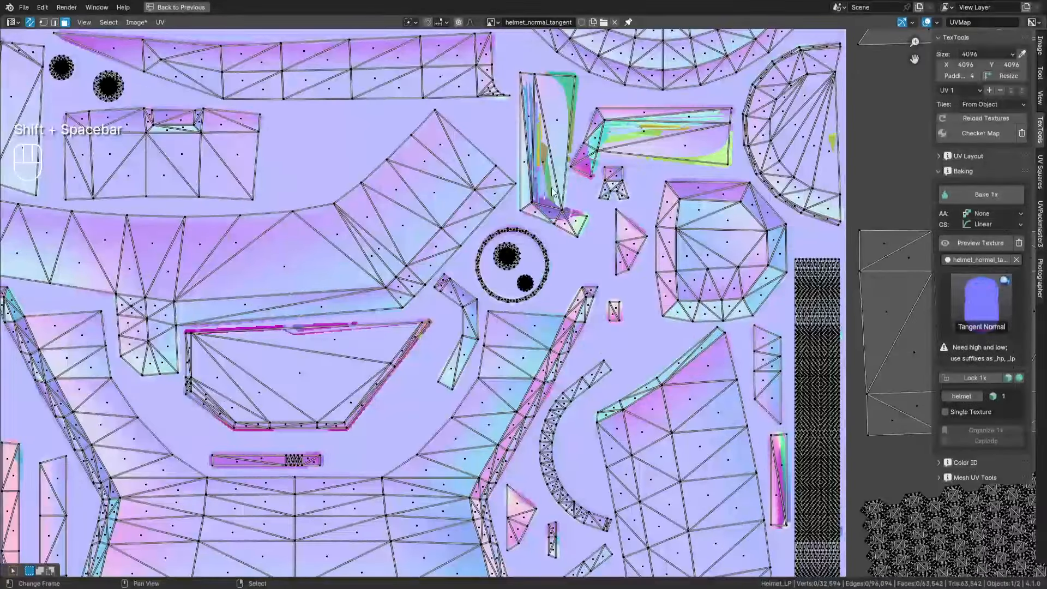
pyautogui.press('l')
pyautogui.press('l')
pyautogui.moveTo(659, 208); pyautogui.dragTo(500, 255, button='middle')
pyautogui.press('l')
pyautogui.moveTo(180, 435); pyautogui.dragTo(309, 367, button='middle')
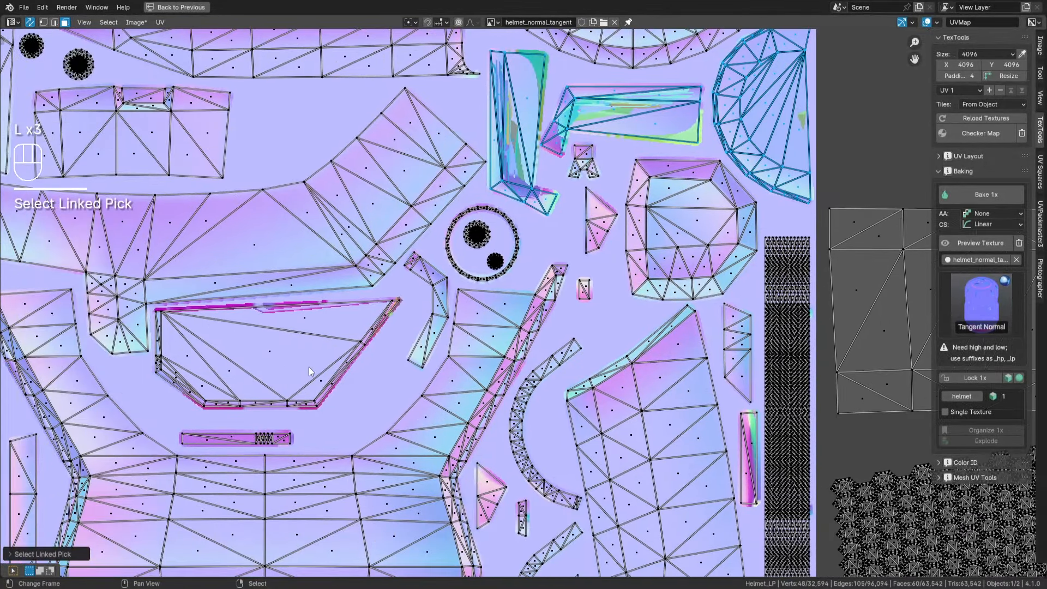
# Add the trapezoidal panel island and the small narrow strip island to the selection, and locate the selected faces on the helmet.
pyautogui.press('l')
pyautogui.moveTo(436, 454); pyautogui.dragTo(418, 337, button='middle')
pyautogui.moveTo(506, 391); pyautogui.dragTo(505, 238, button='middle')
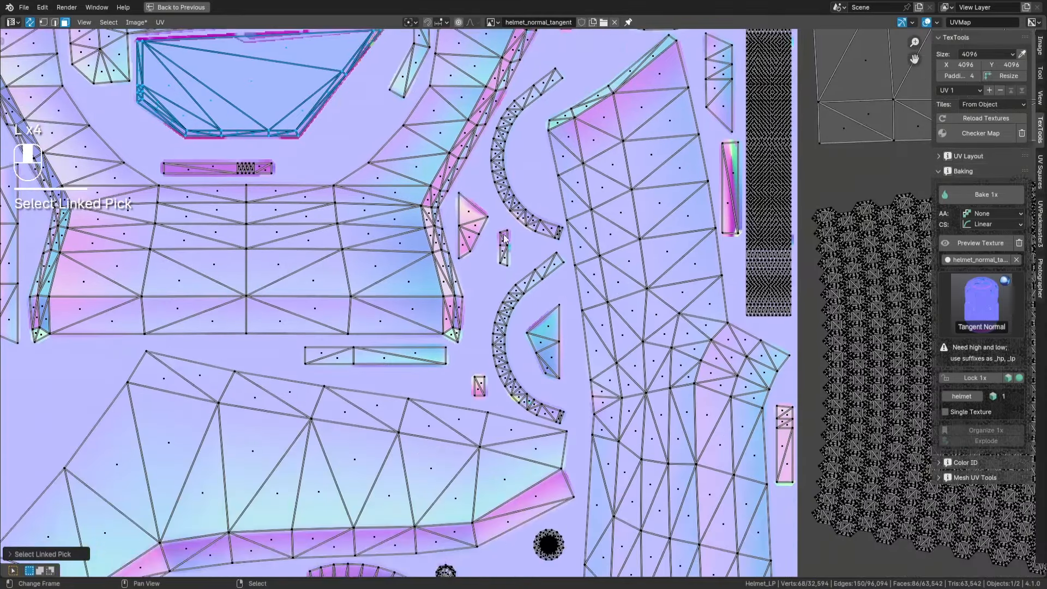
pyautogui.press('l')
pyautogui.scroll(-5, 520, 404)
pyautogui.scroll(6, 474, 339)
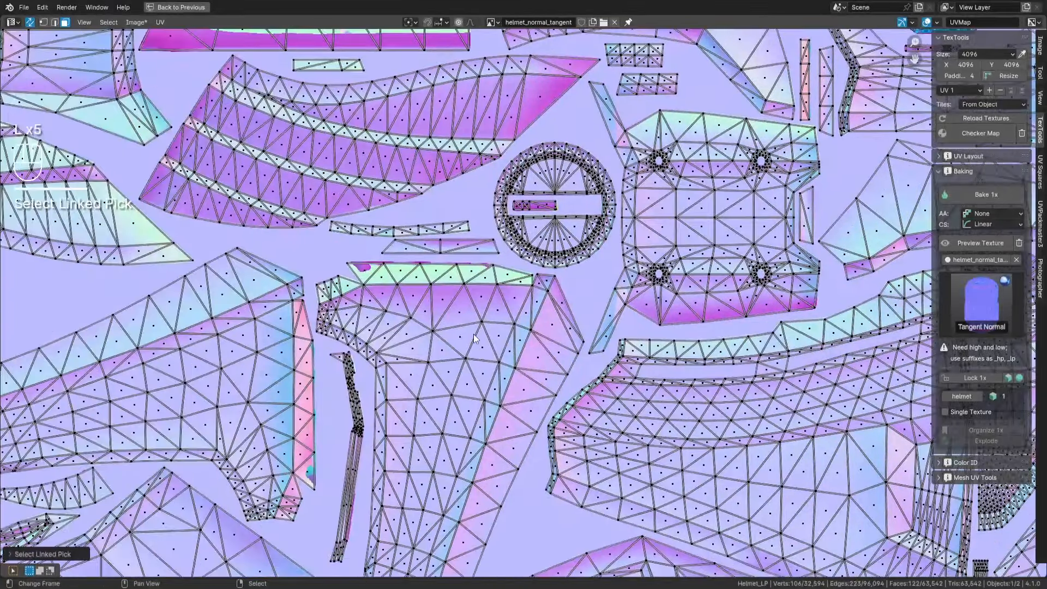
pyautogui.hotkey('shift', 'space')
pyautogui.moveTo(692, 349); pyautogui.dragTo(714, 388, button='middle')
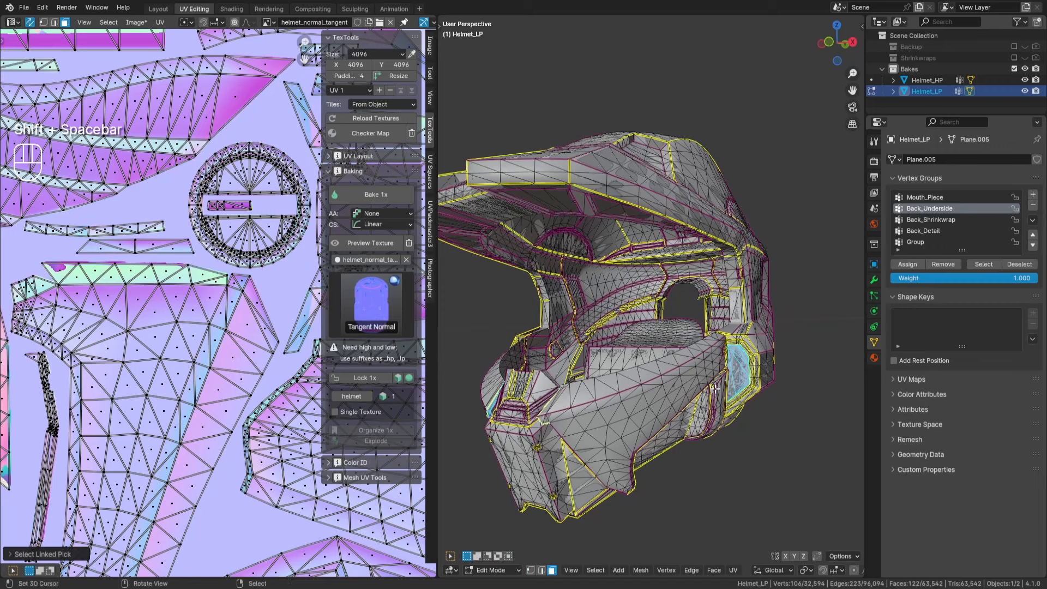
# Create a new material for Helmet_LP in the Shading workspace and add an Image Texture node beside the Principled BSDF.
pyautogui.press('Tab')
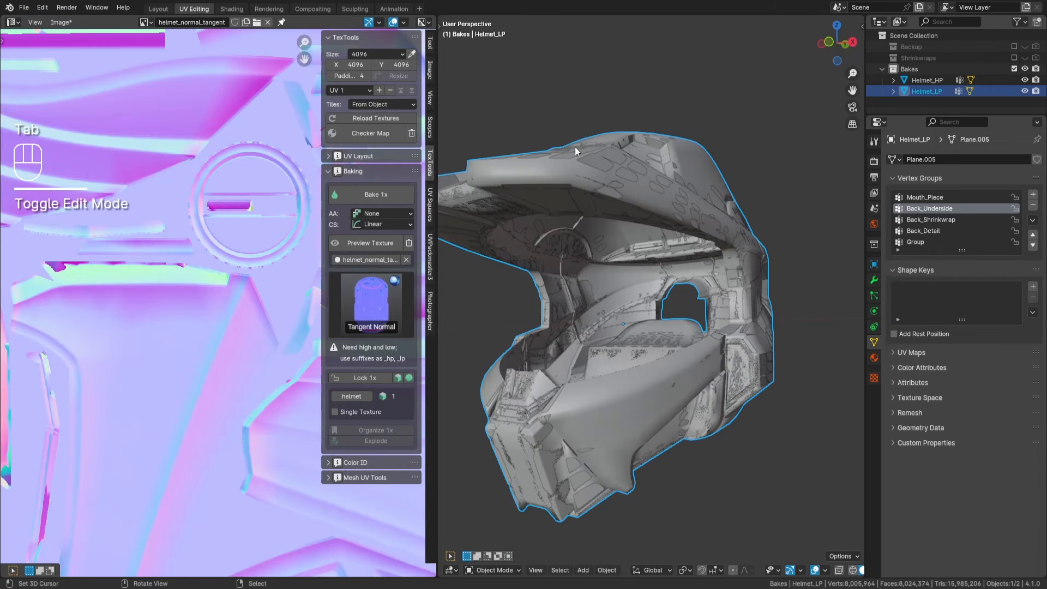
pyautogui.click(230, 9)
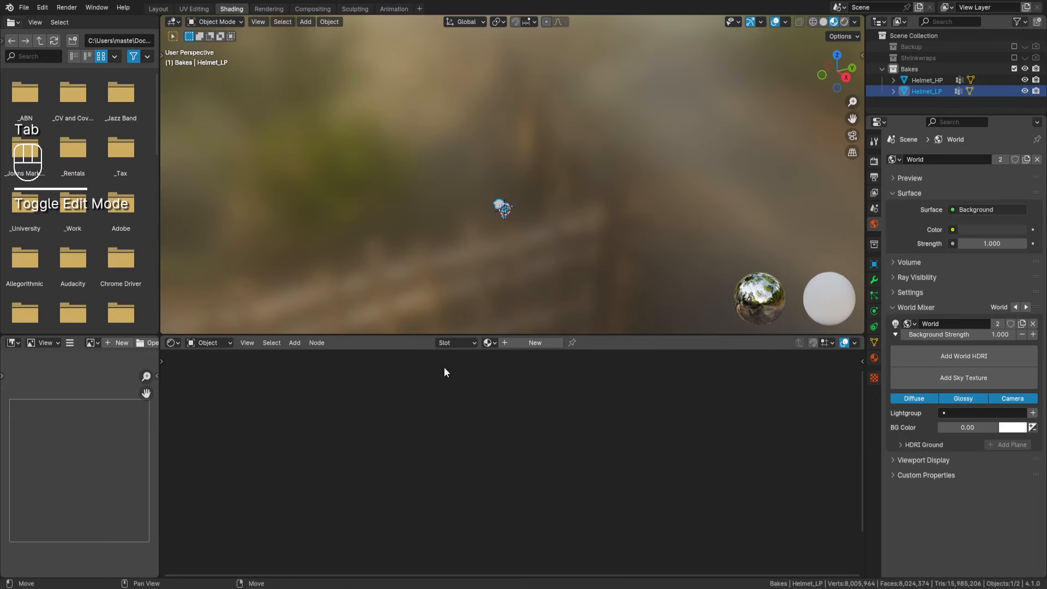
pyautogui.click(220, 343)
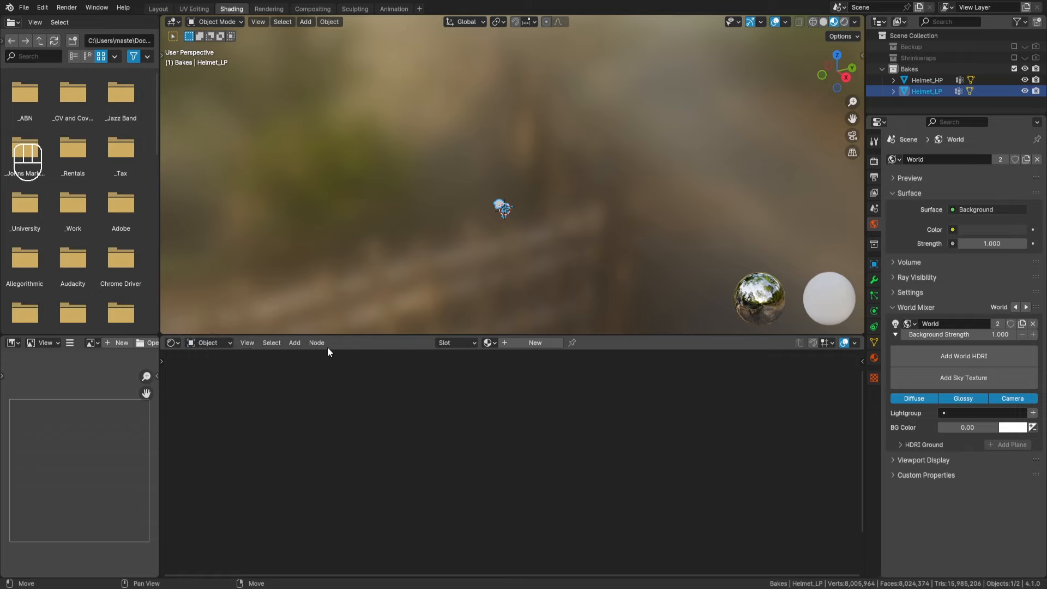
pyautogui.click(533, 342)
pyautogui.hotkey('shift', 'a')
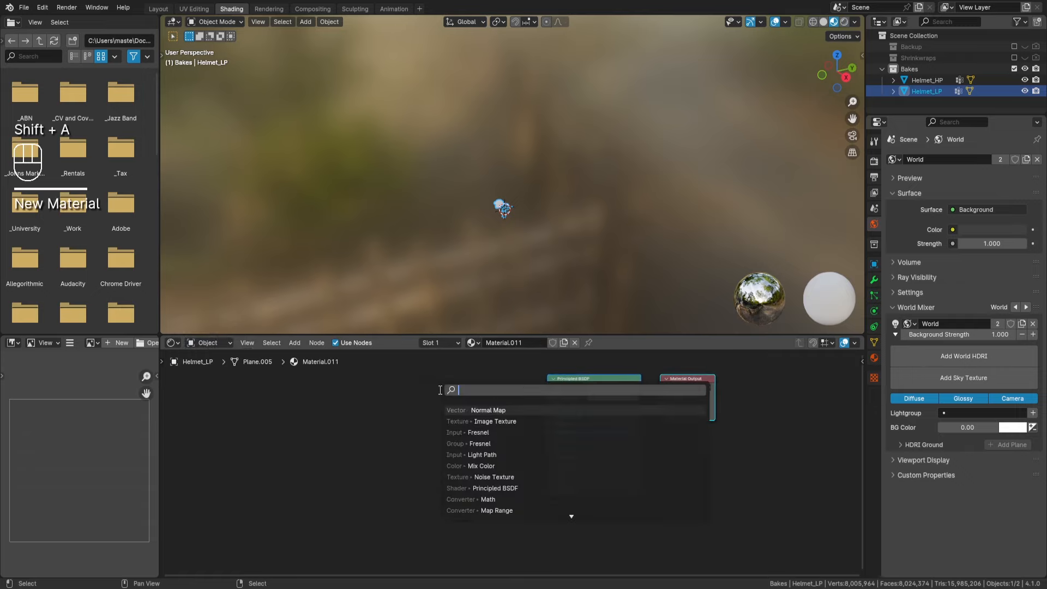
pyautogui.write('image')
pyautogui.press('Return')
pyautogui.click(438, 389)
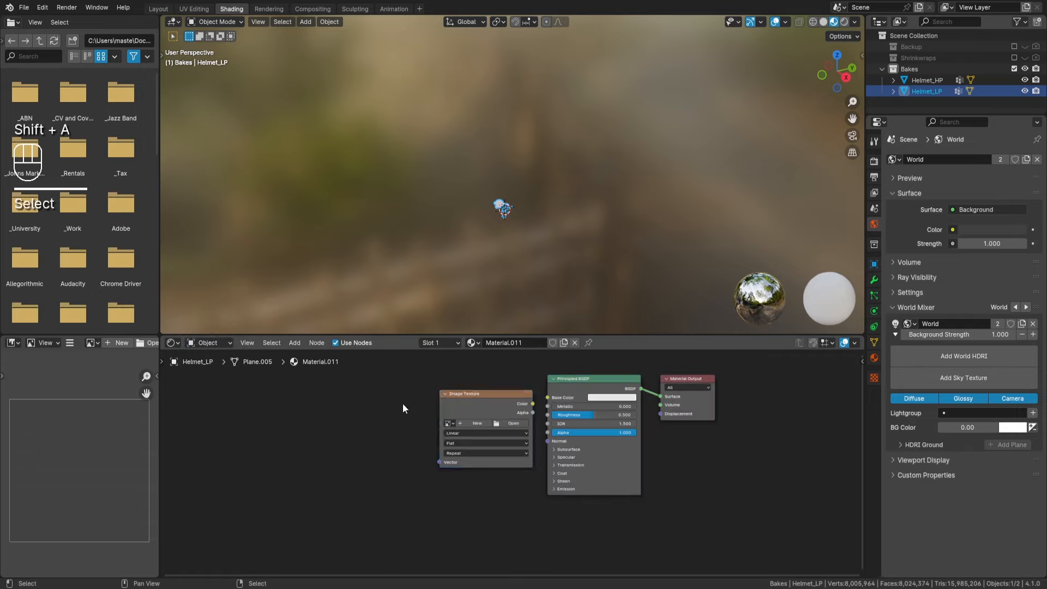
# Assign helmet_normal_tangent to the Image Texture node, preview that node on the helmet and frame the helmet in view.
pyautogui.click(450, 424)
pyautogui.click(483, 436)
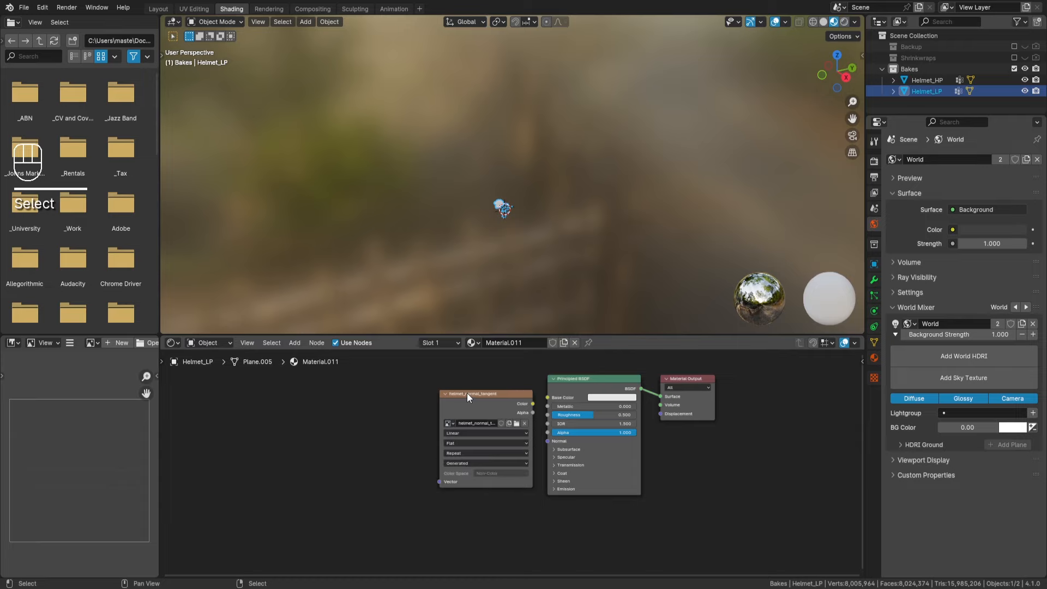
pyautogui.keyDown('ctrl'); pyautogui.keyDown('shift'); pyautogui.click(467, 393); pyautogui.keyUp('shift'); pyautogui.keyUp('ctrl')
pyautogui.press('KP_Decimal')
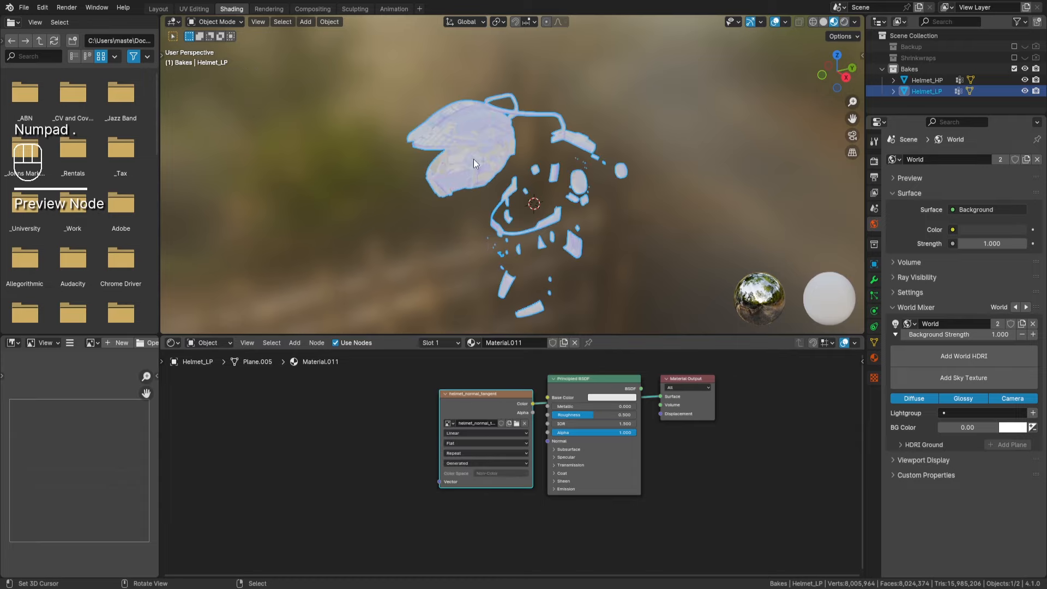
# Deselect everything, hide Helmet_HP and inspect the normal map on the side of Helmet_LP.
pyautogui.press('a')
pyautogui.press('a')
pyautogui.moveTo(473, 159); pyautogui.dragTo(532, 151, button='middle')
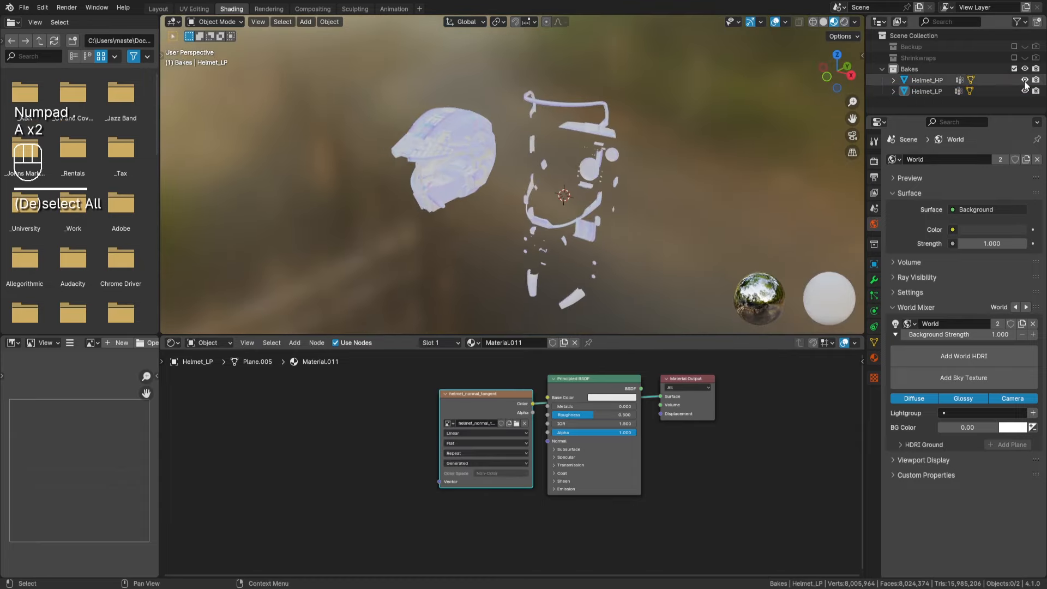
pyautogui.click(1025, 80)
pyautogui.scroll(5, 629, 184)
pyautogui.moveTo(630, 184); pyautogui.dragTo(672, 170, button='middle')
pyautogui.scroll(3, 524, 183)
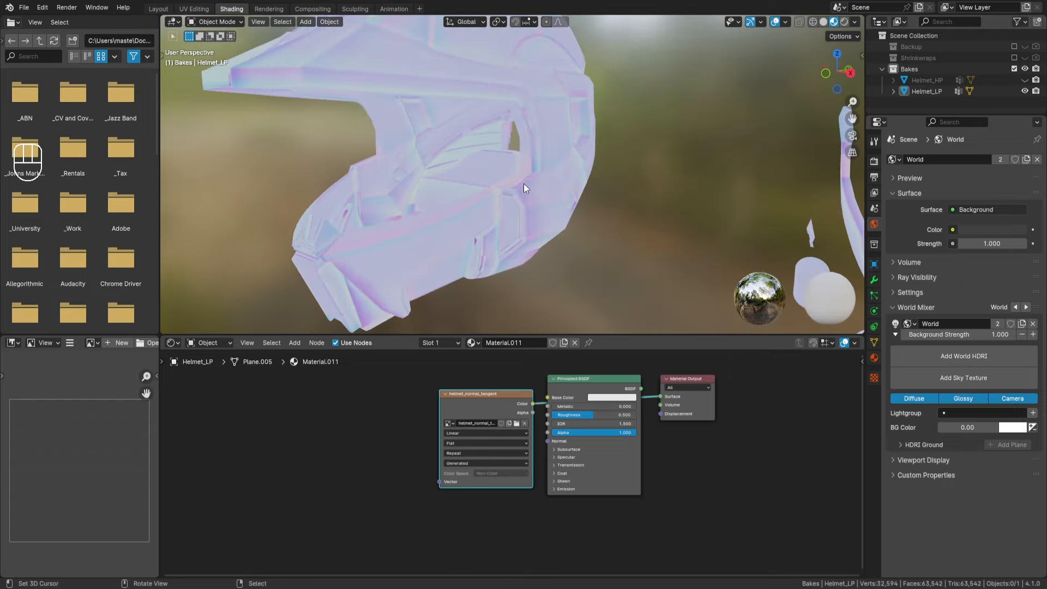
pyautogui.moveTo(524, 183)
pyautogui.mouseDown(button='middle')
pyautogui.moveTo(564, 151)
pyautogui.moveTo(571, 175)
pyautogui.moveTo(525, 165)
pyautogui.mouseUp(button='middle')
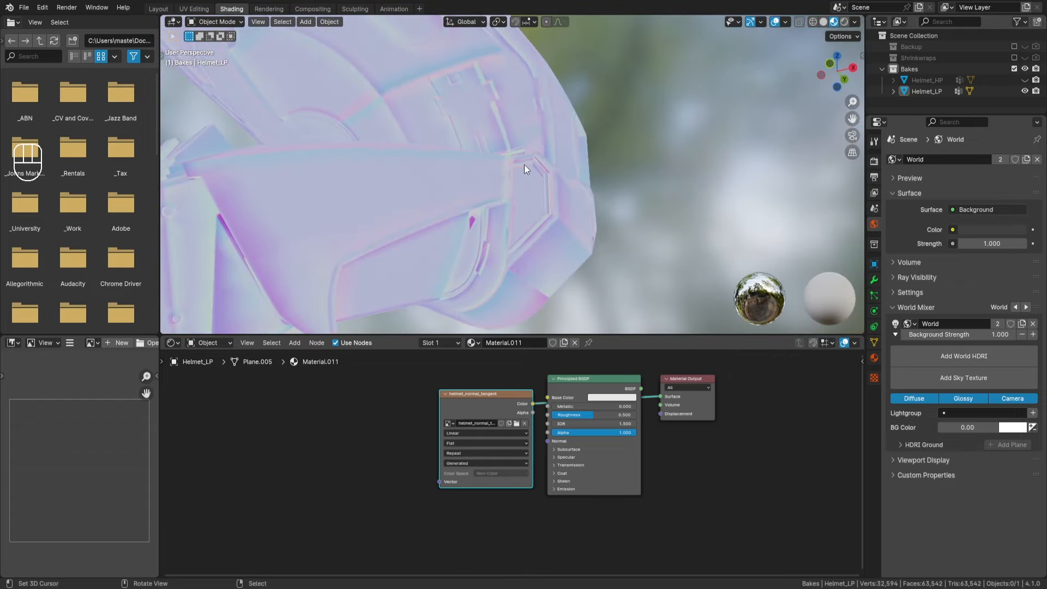
# Return to the UV Editing workspace and show the helmet with its normal map in Material Preview shading.
pyautogui.click(201, 9)
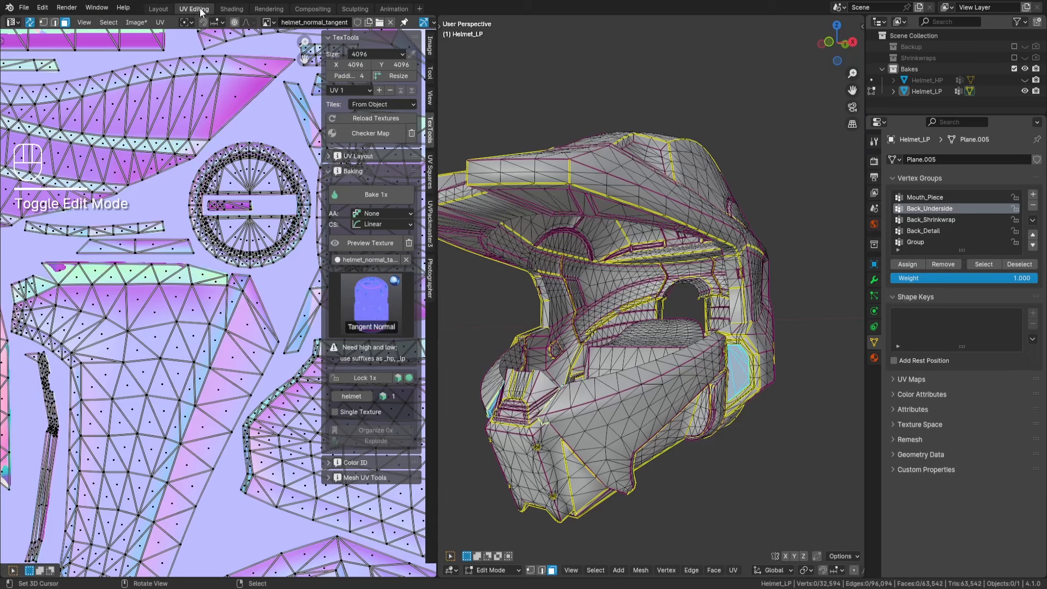
pyautogui.scroll(-5, 773, 572)
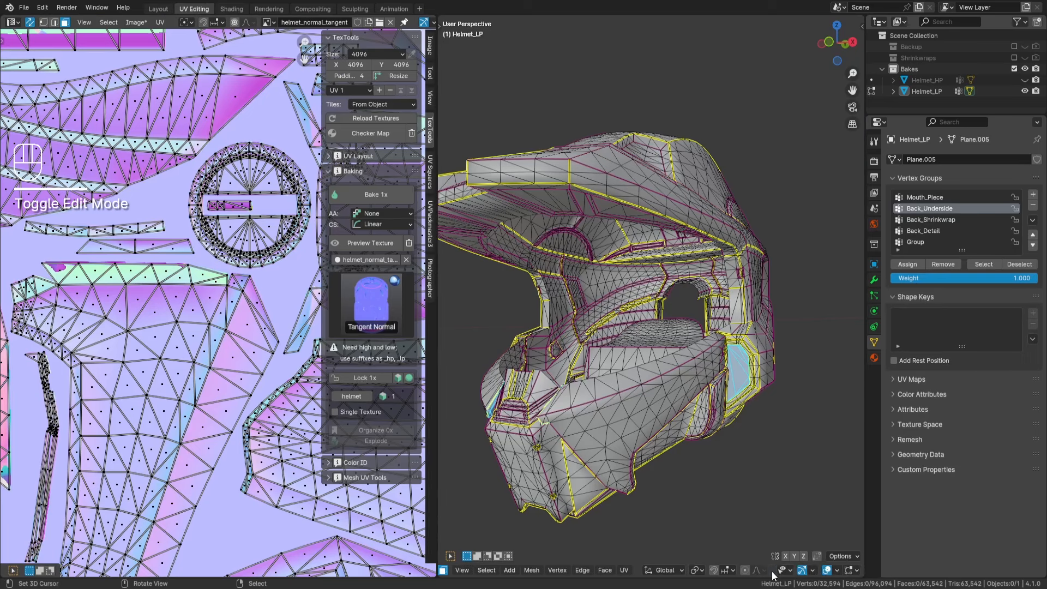
pyautogui.click(834, 571)
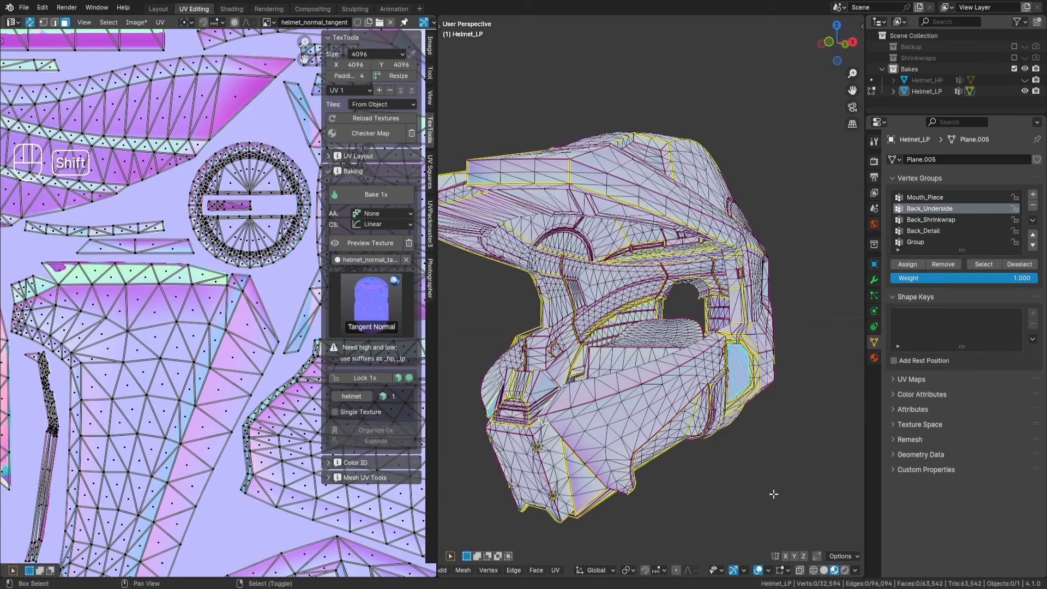
pyautogui.scroll(2, 744, 557)
pyautogui.scroll(4, 762, 483)
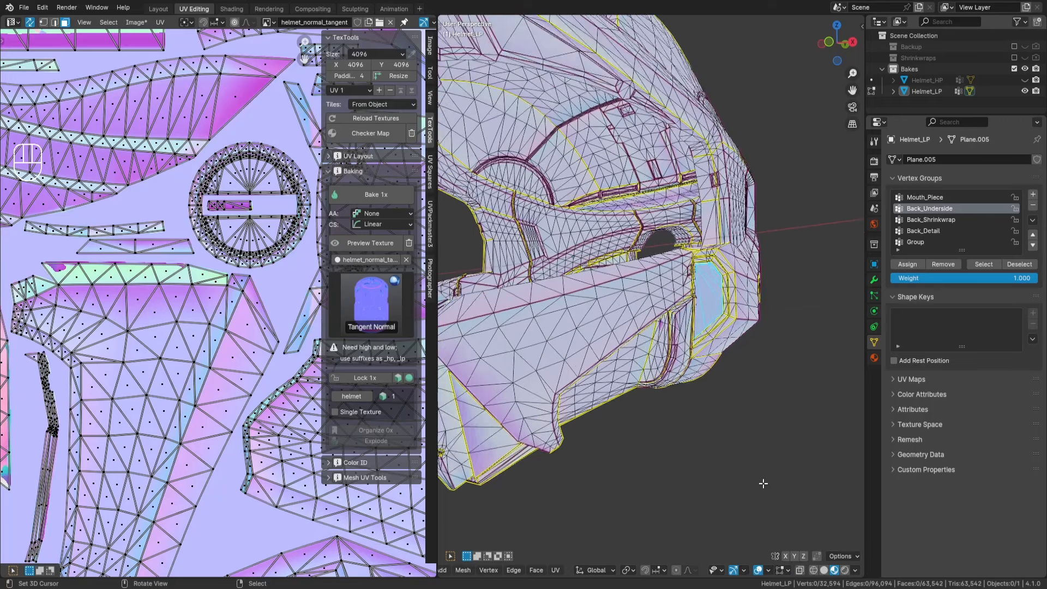
pyautogui.moveTo(686, 363); pyautogui.dragTo(686, 381, button='middle')
# Clear the selection and select the curved recess panel and the angular rear panel, with linked selection delimited by seams.
pyautogui.press('a')
pyautogui.press('a')
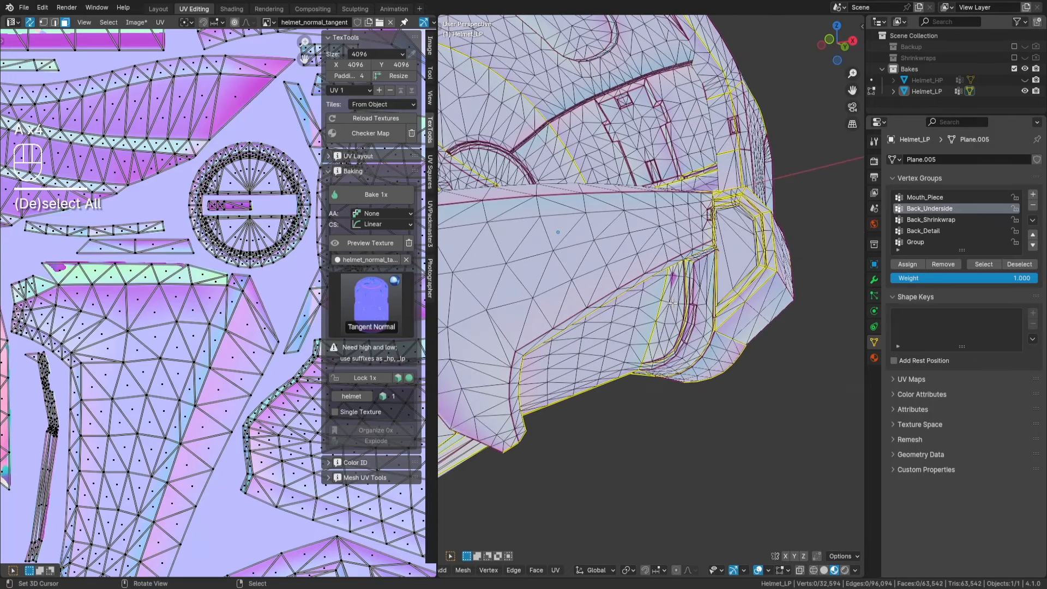
pyautogui.press('l')
pyautogui.click(482, 540)
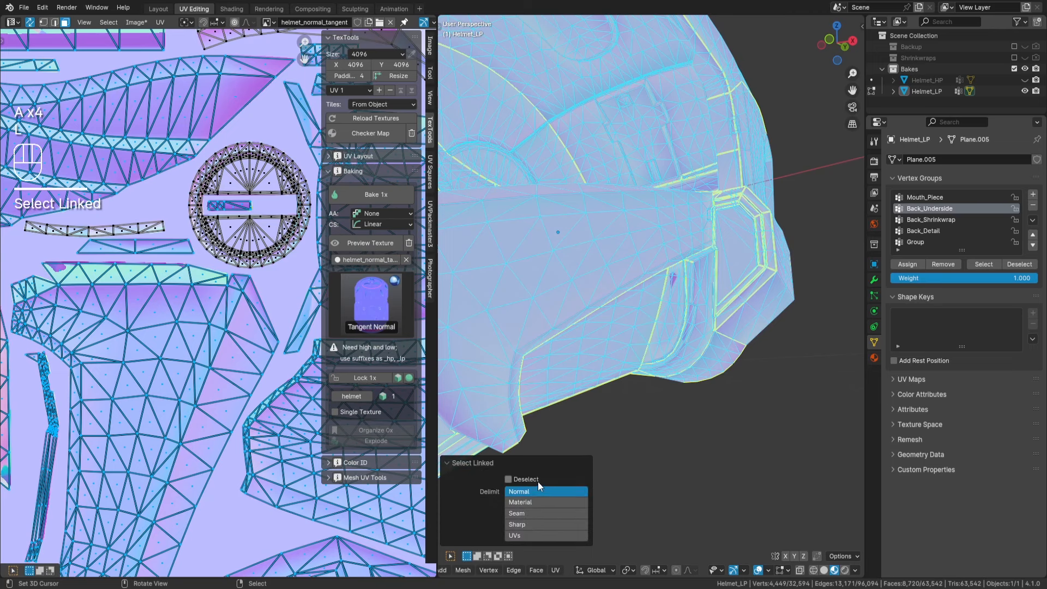
pyautogui.click(545, 512)
pyautogui.click(479, 539)
pyautogui.press('l')
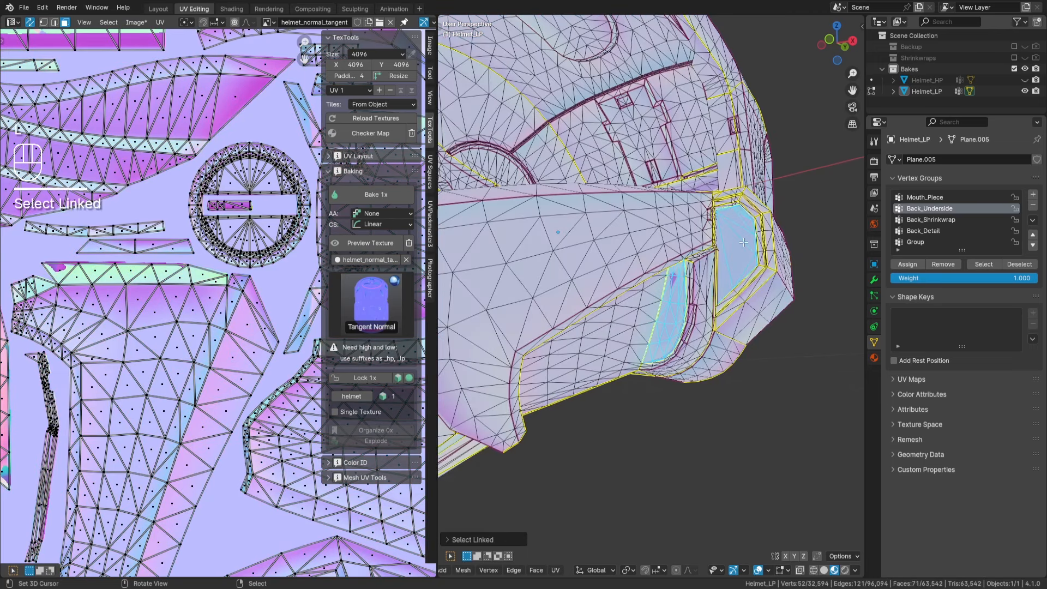
# Hide the UV editor's sidebar and add another island with bake artifacts to the selection.
pyautogui.press('n')
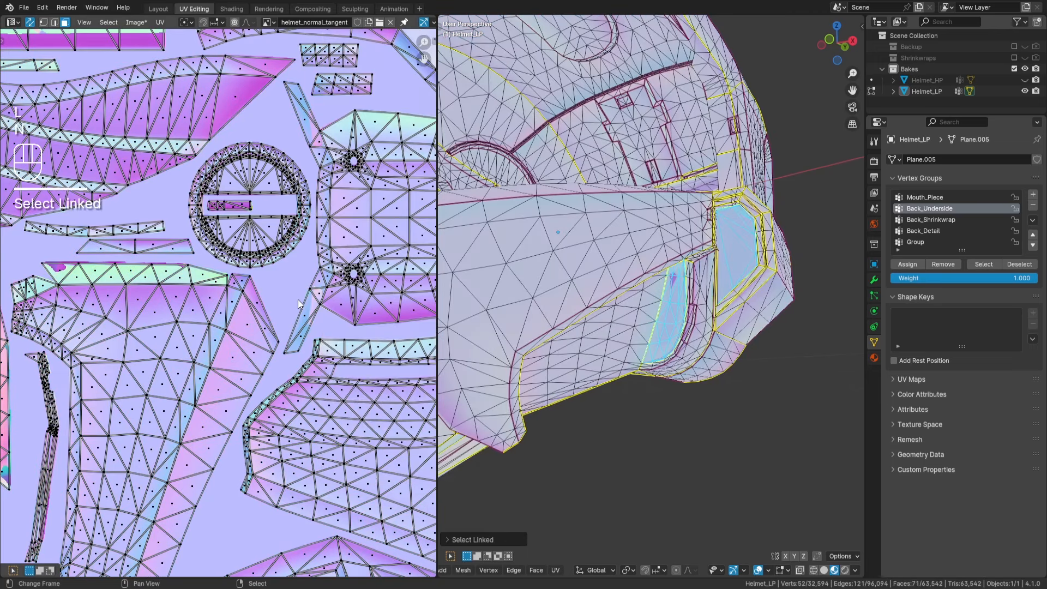
pyautogui.scroll(-2, 298, 300)
pyautogui.moveTo(143, 312); pyautogui.dragTo(155, 435, button='middle')
pyautogui.press('l')
# Add the large curved purple island and the three narrow strip islands above it to the selection.
pyautogui.scroll(-3, 169, 234)
pyautogui.moveTo(169, 235); pyautogui.dragTo(345, 260, button='middle')
pyautogui.scroll(3, 113, 275)
pyautogui.moveTo(114, 275); pyautogui.dragTo(226, 342, button='middle')
pyautogui.scroll(3, 241, 224)
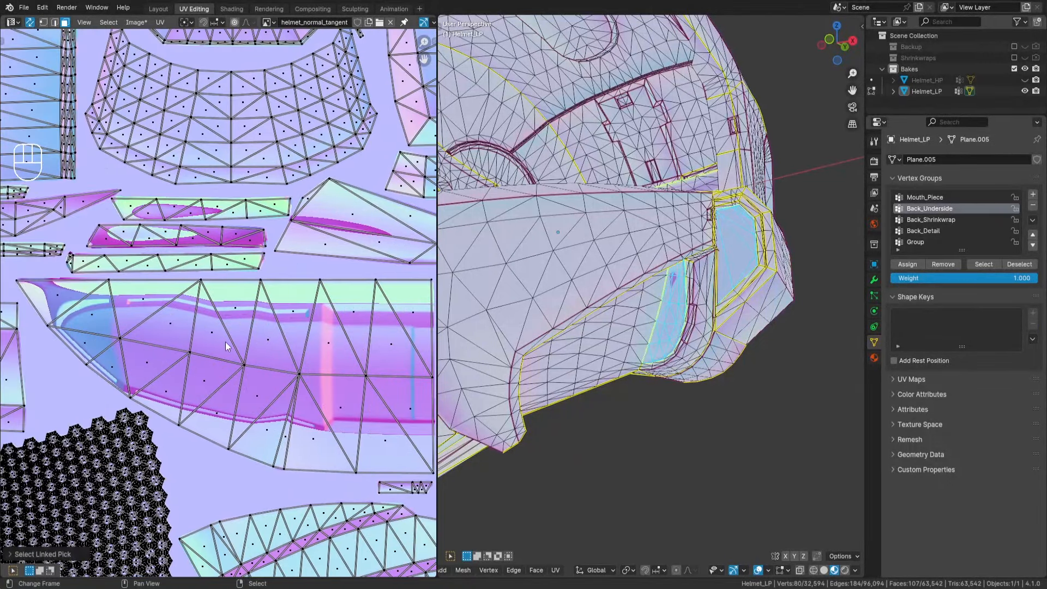
pyautogui.scroll(-2, 284, 351)
pyautogui.press('l')
pyautogui.scroll(-2, 278, 289)
pyautogui.moveTo(278, 289); pyautogui.dragTo(184, 319, button='middle')
pyautogui.scroll(3, 247, 297)
pyautogui.press('l')
pyautogui.press('l')
pyautogui.press('l')
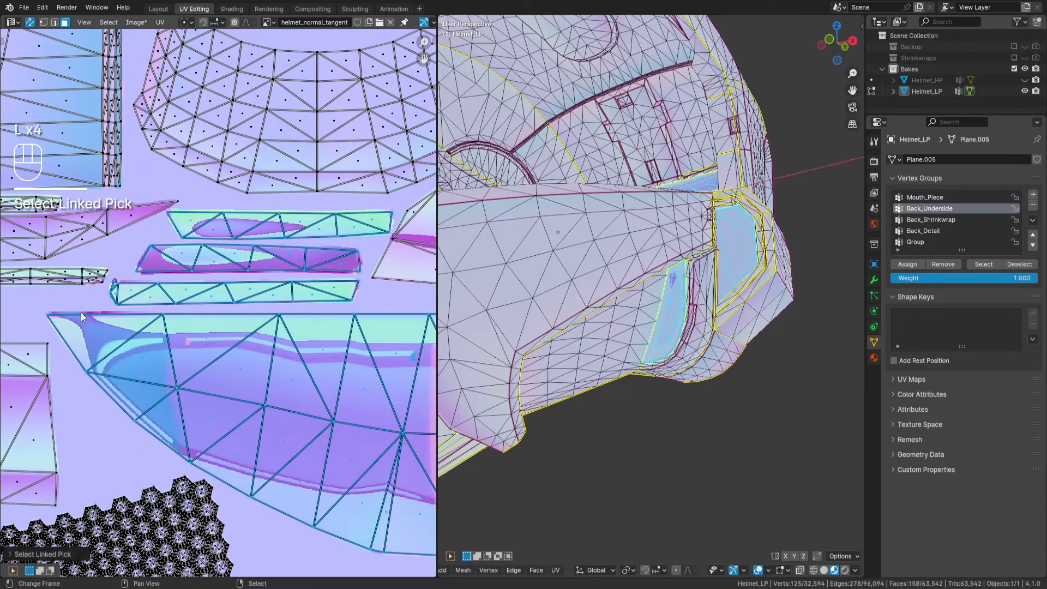
# Leave Edit Mode and examine the helmet_normal_tangent map around the strip and curved islands, comparing it with the helmet model.
pyautogui.moveTo(116, 310); pyautogui.dragTo(272, 316, button='middle')
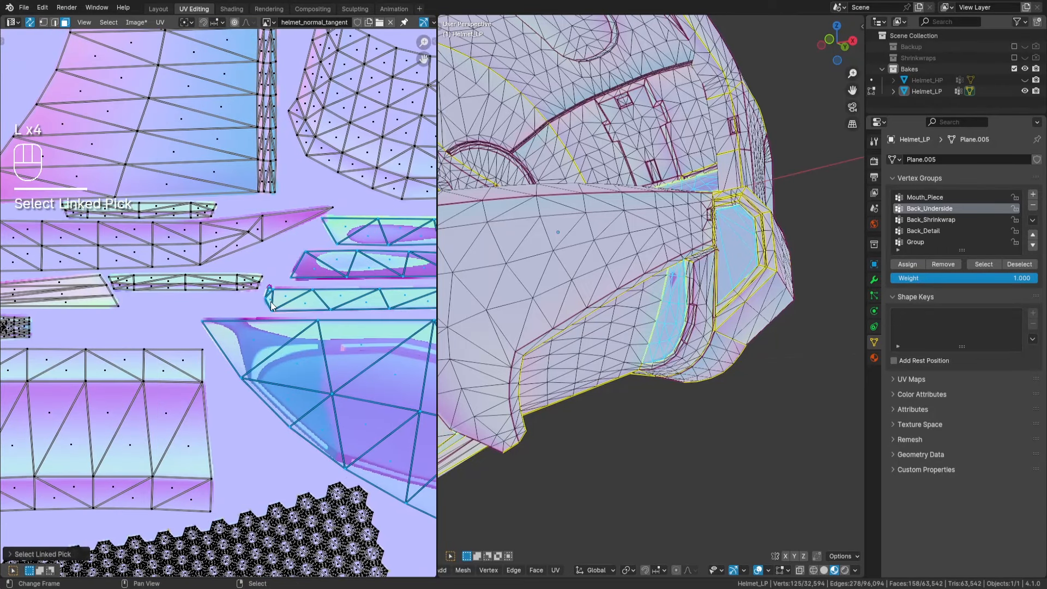
pyautogui.press('Tab')
pyautogui.scroll(-4, 277, 299)
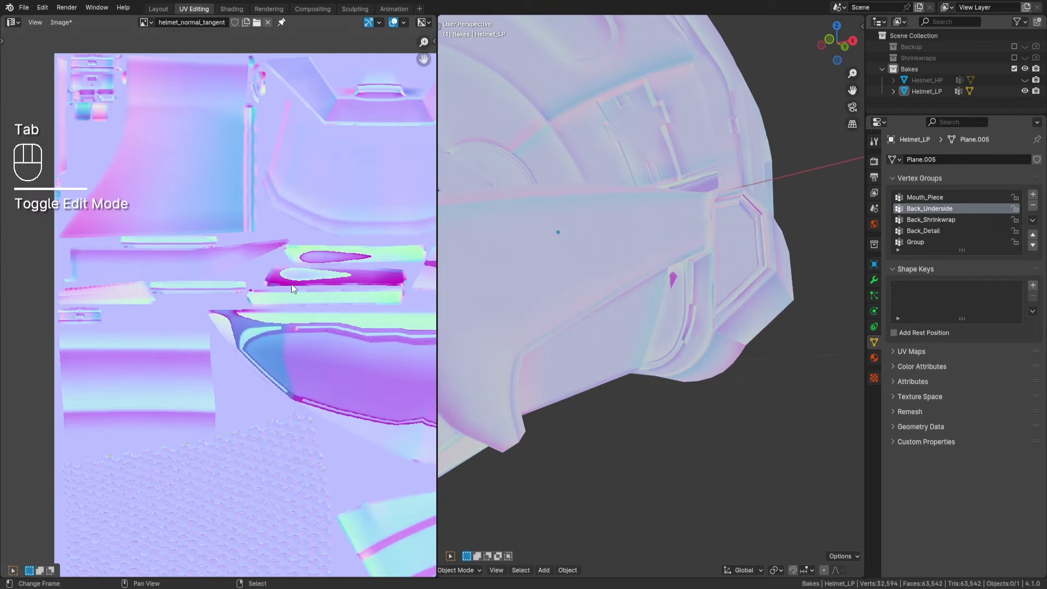
pyautogui.scroll(1, 257, 311)
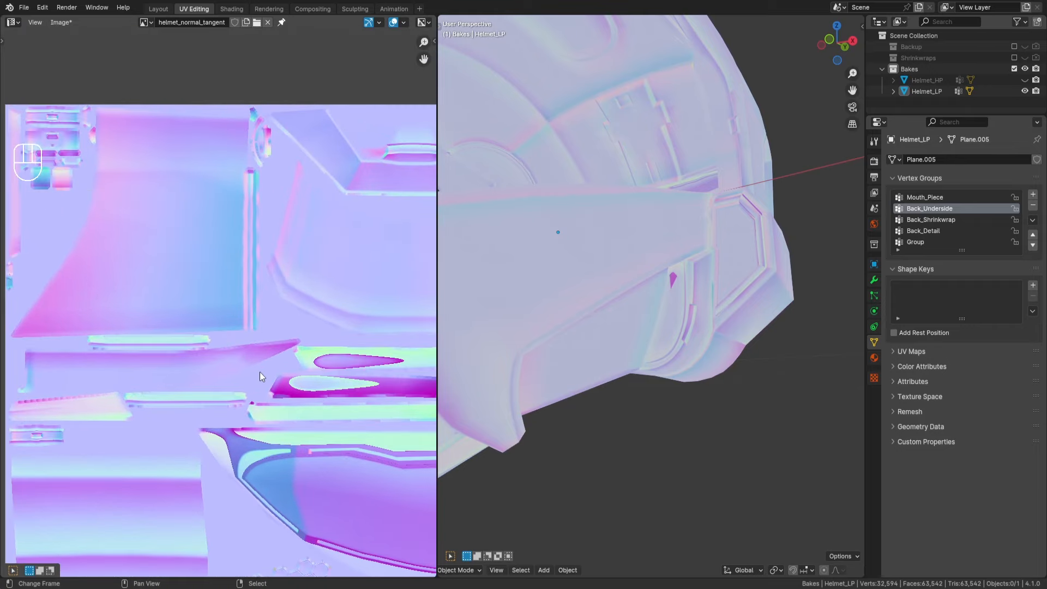
pyautogui.moveTo(259, 372); pyautogui.dragTo(201, 328, button='middle')
pyautogui.scroll(2, 240, 344)
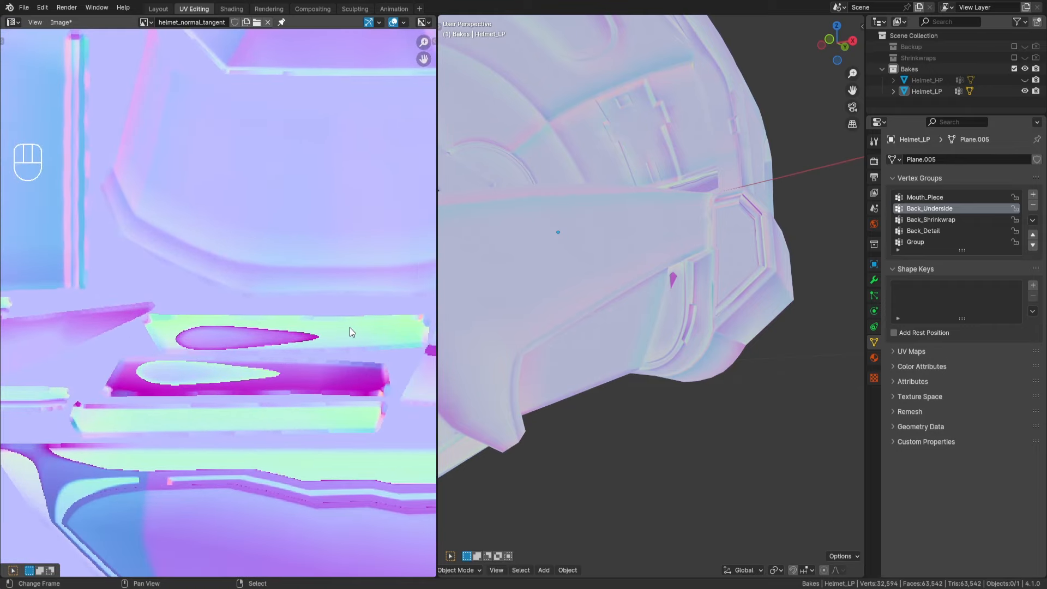
pyautogui.moveTo(287, 280); pyautogui.dragTo(113, 394, button='middle')
pyautogui.moveTo(201, 325); pyautogui.dragTo(215, 355, button='middle')
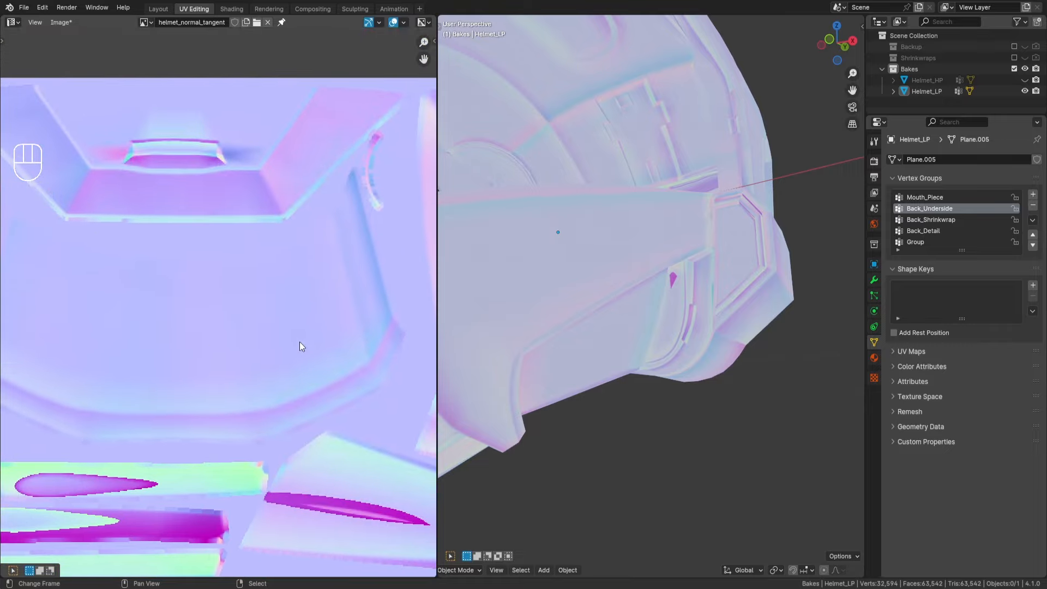
pyautogui.scroll(-1, 281, 346)
pyautogui.moveTo(281, 347); pyautogui.dragTo(326, 346, button='middle')
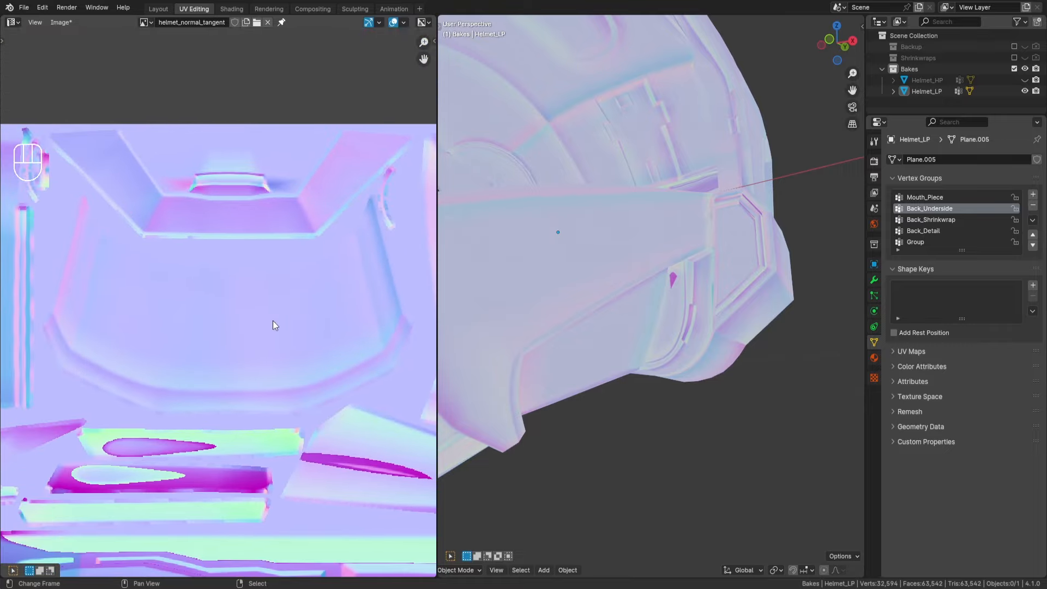
pyautogui.scroll(-3, 287, 313)
pyautogui.moveTo(286, 313); pyautogui.dragTo(284, 240, button='middle')
pyautogui.scroll(4, 247, 337)
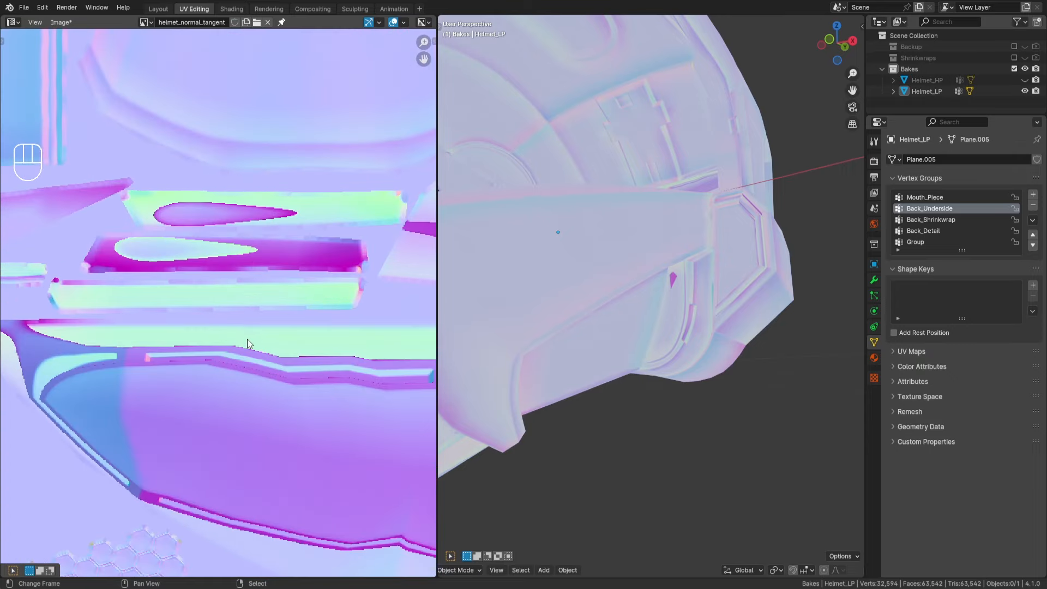
pyautogui.scroll(-2, 218, 328)
pyautogui.moveTo(238, 328); pyautogui.dragTo(184, 318, button='middle')
pyautogui.moveTo(304, 320); pyautogui.dragTo(283, 308, button='middle')
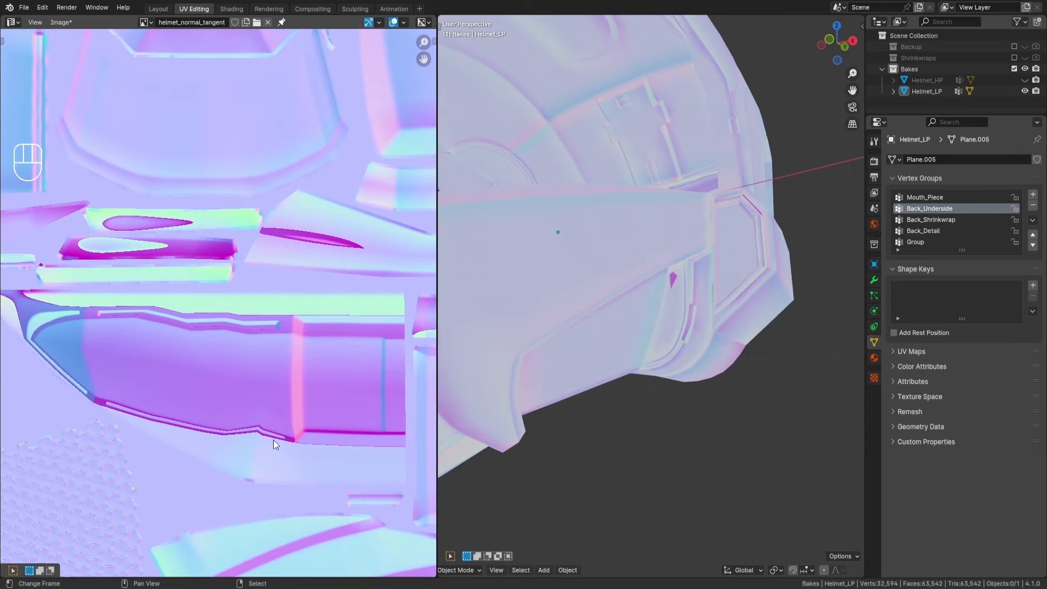
pyautogui.moveTo(686, 252); pyautogui.dragTo(670, 124, button='middle')
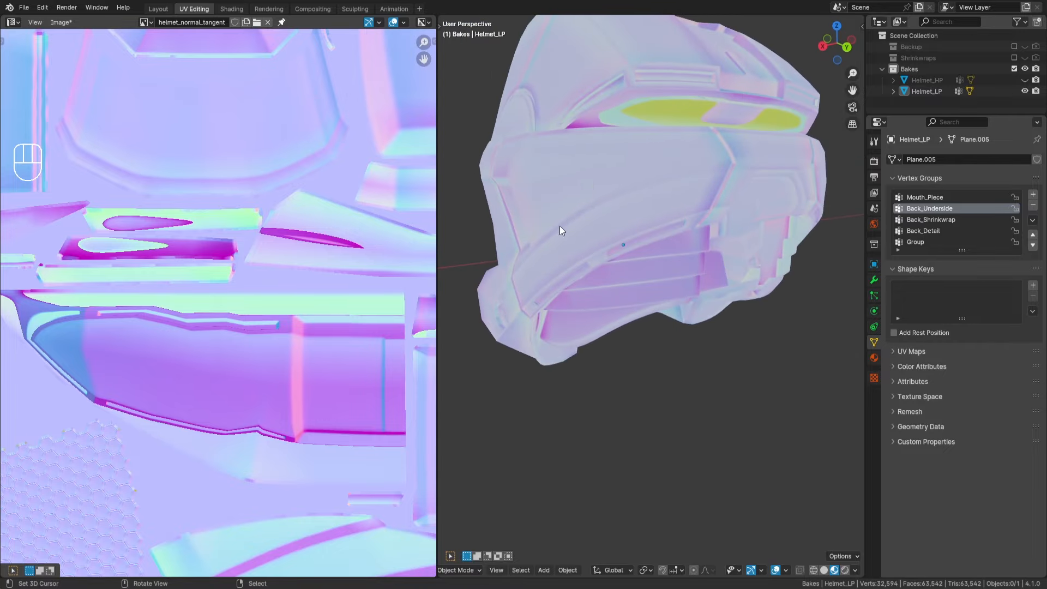
# Reopen the mesh in Edit Mode and try adding the tapered strip island and two other suspect islands to the selection.
pyautogui.press('Tab')
pyautogui.scroll(1, 237, 343)
pyautogui.moveTo(190, 311); pyautogui.dragTo(362, 362, button='middle')
pyautogui.scroll(2, 314, 348)
pyautogui.press('l')
pyautogui.moveTo(98, 309); pyautogui.dragTo(328, 276, button='middle')
pyautogui.press('l')
pyautogui.scroll(6, 325, 327)
pyautogui.scroll(-5, 319, 361)
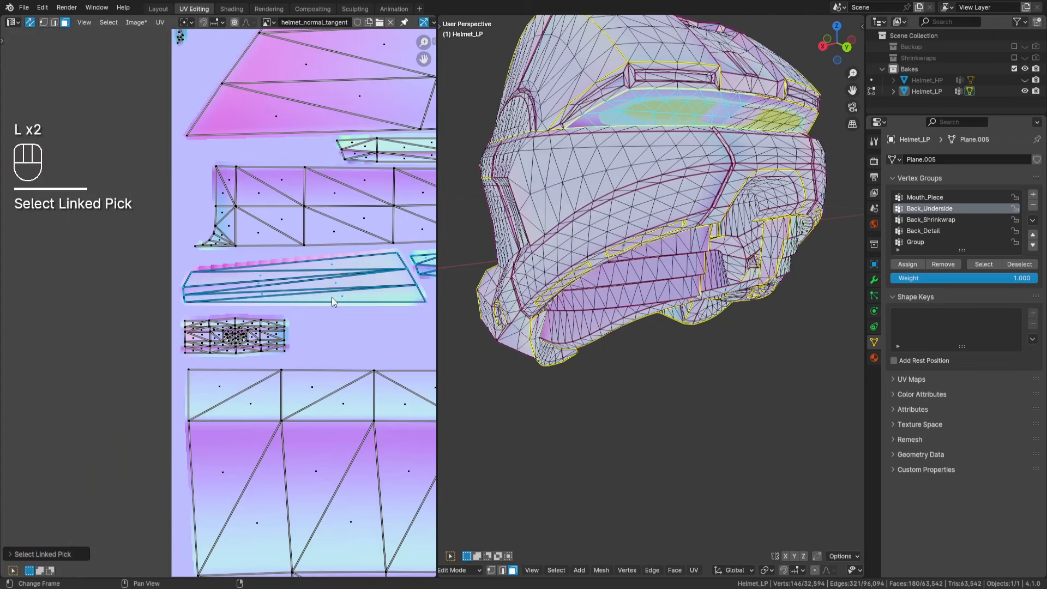
pyautogui.scroll(-4, 323, 319)
pyautogui.press('l')
# Look over the remaining UV islands across the layout for further bake artifacts.
pyautogui.scroll(-2, 215, 315)
pyautogui.scroll(1, 277, 405)
pyautogui.moveTo(231, 281); pyautogui.dragTo(278, 263, button='middle')
pyautogui.scroll(6, 219, 294)
pyautogui.scroll(-6, 220, 300)
pyautogui.scroll(-2, 229, 317)
pyautogui.moveTo(322, 546); pyautogui.dragTo(277, 355, button='middle')
pyautogui.scroll(2, 277, 356)
pyautogui.moveTo(298, 300); pyautogui.dragTo(197, 290, button='middle')
pyautogui.scroll(-3, 197, 290)
pyautogui.moveTo(407, 488); pyautogui.dragTo(203, 293, button='middle')
pyautogui.moveTo(260, 416); pyautogui.dragTo(87, 272, button='middle')
pyautogui.scroll(1, 86, 272)
pyautogui.moveTo(420, 297); pyautogui.dragTo(239, 171, button='middle')
pyautogui.scroll(3, 205, 354)
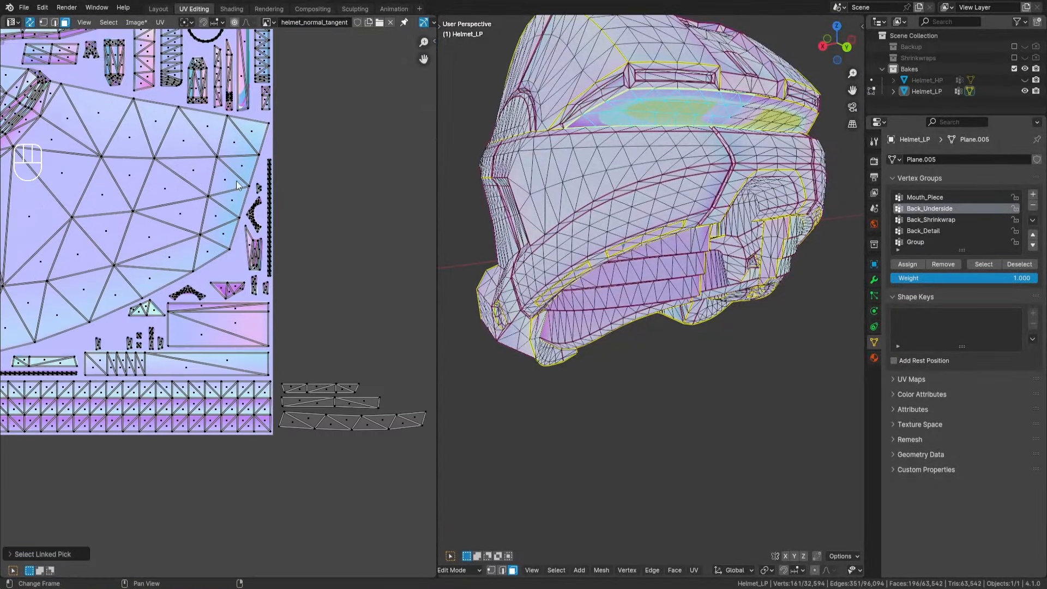
# Select a face of the small fan-shaped island near the map's lower edge and locate it on the helmet.
pyautogui.scroll(2, 234, 185)
pyautogui.click(107, 323)
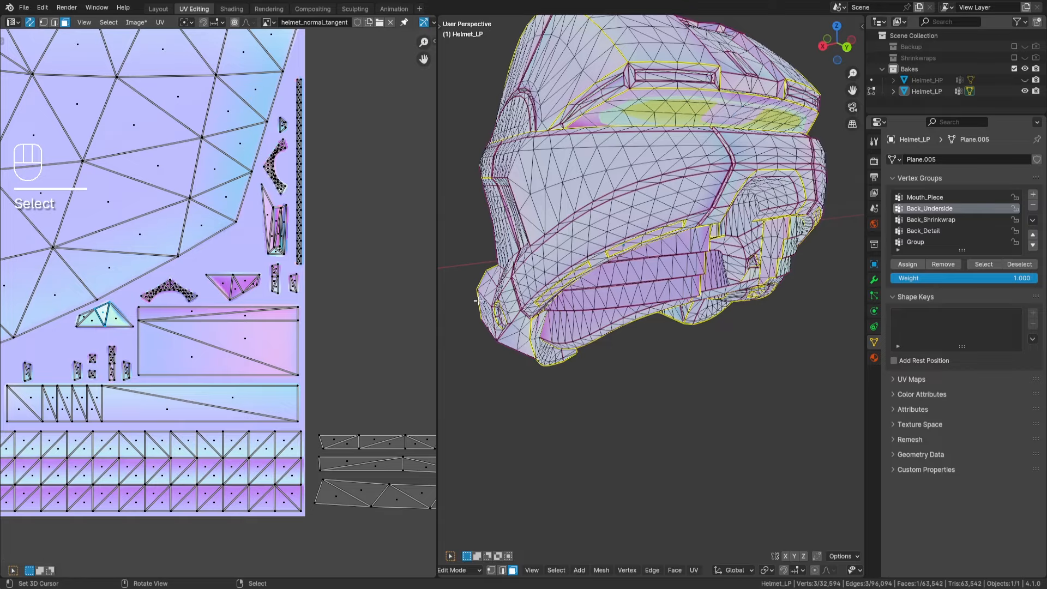
pyautogui.press('KP_Decimal')
pyautogui.moveTo(546, 205); pyautogui.dragTo(554, 119, button='middle')
pyautogui.moveTo(683, 272); pyautogui.dragTo(663, 267, button='middle')
# Undo the last face and island selections, check the map in Object Mode and return to Edit Mode.
pyautogui.hotkey('ctrl', 'z')
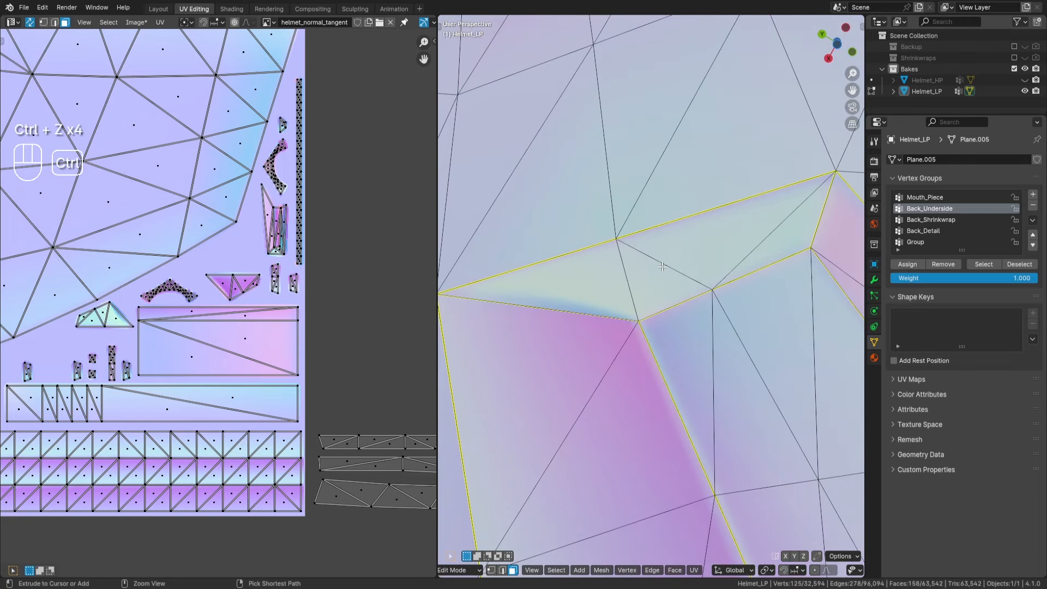
pyautogui.hotkey('ctrl', 'z')
pyautogui.press('Tab')
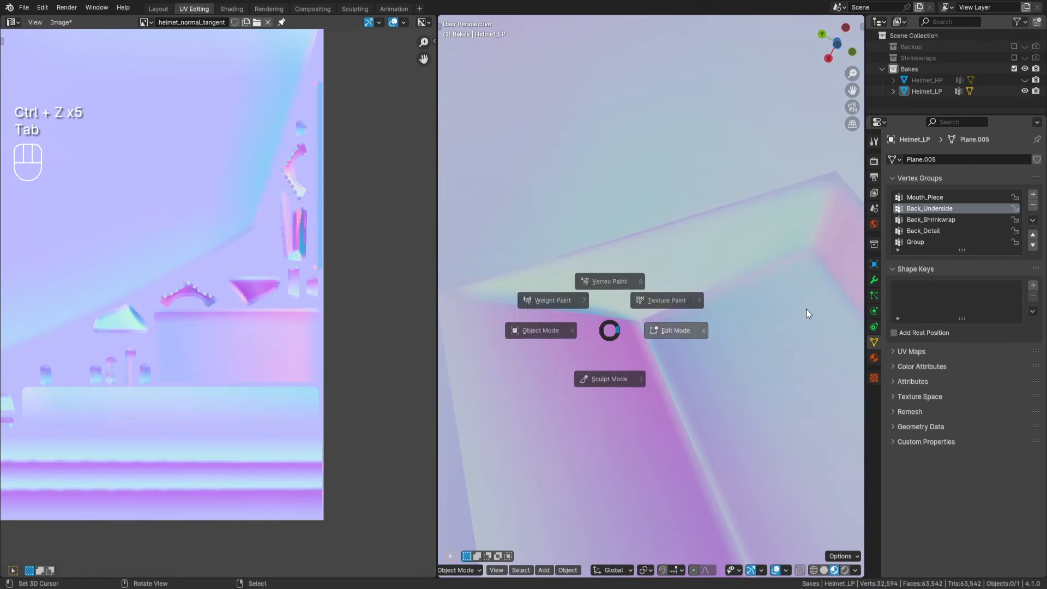
pyautogui.click(662, 314)
pyautogui.scroll(-6, 154, 322)
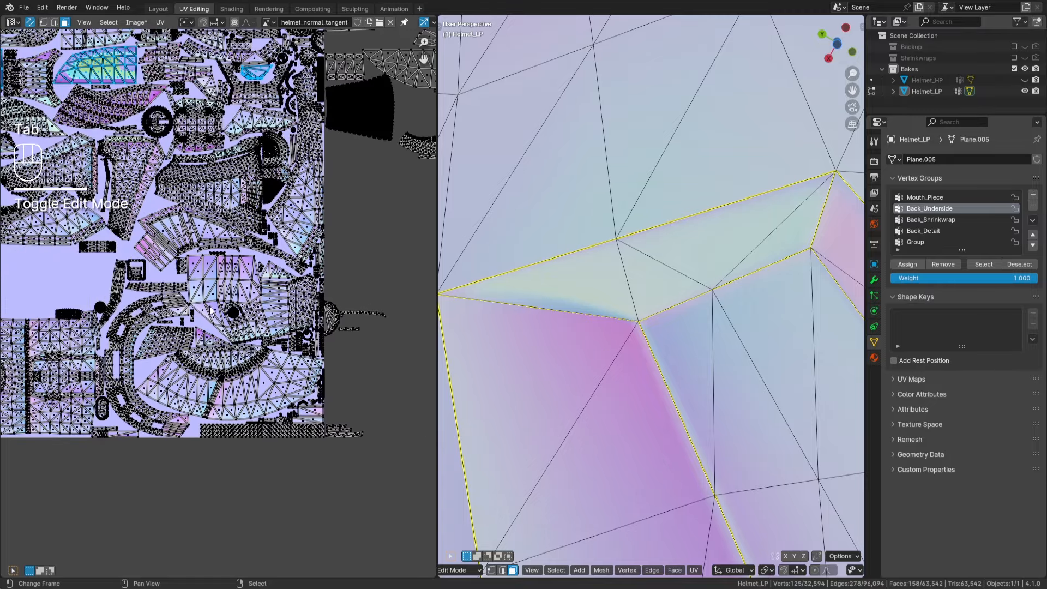
# Examine the small tapered island near the map's lower corner and locate its middle face on the helmet.
pyautogui.moveTo(268, 383); pyautogui.dragTo(196, 236, button='middle')
pyautogui.scroll(3, 240, 306)
pyautogui.scroll(3, 355, 404)
pyautogui.moveTo(354, 403); pyautogui.dragTo(156, 344, button='middle')
pyautogui.scroll(2, 188, 335)
pyautogui.scroll(2, 155, 344)
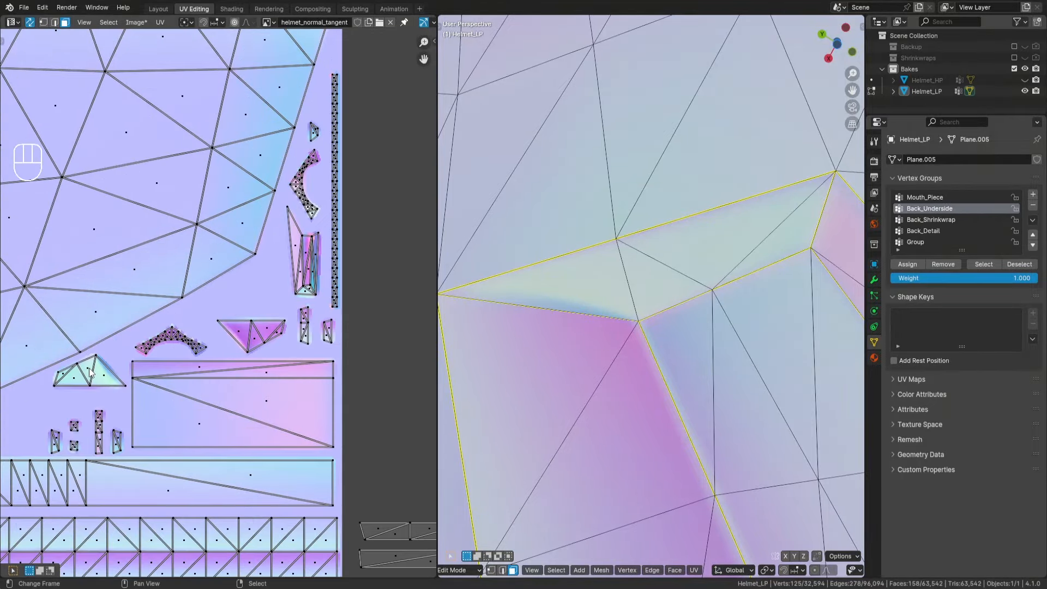
pyautogui.scroll(2, 306, 262)
pyautogui.moveTo(306, 262); pyautogui.dragTo(240, 349, button='middle')
pyautogui.scroll(3, 240, 349)
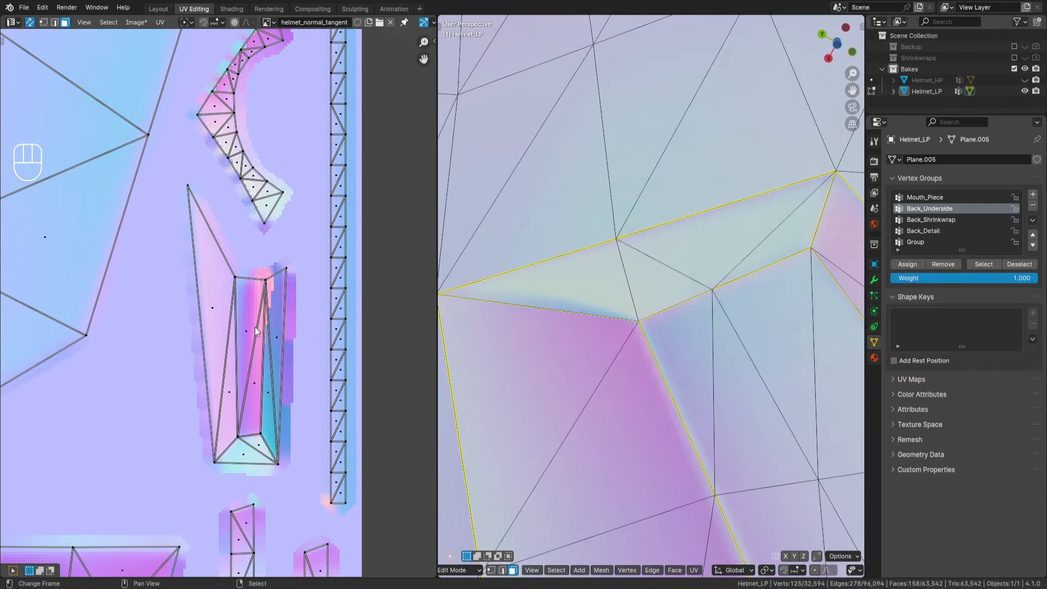
pyautogui.click(255, 341)
pyautogui.press('KP_Decimal')
pyautogui.moveTo(709, 289); pyautogui.dragTo(662, 155, button='middle')
pyautogui.moveTo(650, 244); pyautogui.dragTo(679, 179, button='middle')
pyautogui.scroll(-5, 684, 240)
pyautogui.moveTo(676, 122); pyautogui.dragTo(669, 131, button='middle')
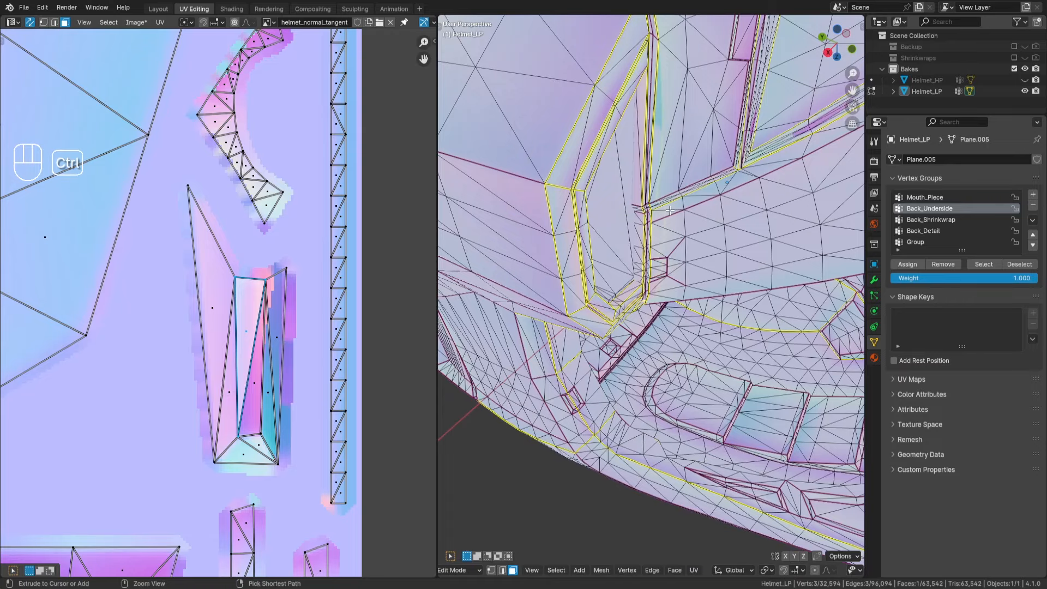
# Undo the single-face pick, then add the whole tapered island and the adjoining cheek-guard pieces to the selection.
pyautogui.hotkey('ctrl', 'z')
pyautogui.press('l')
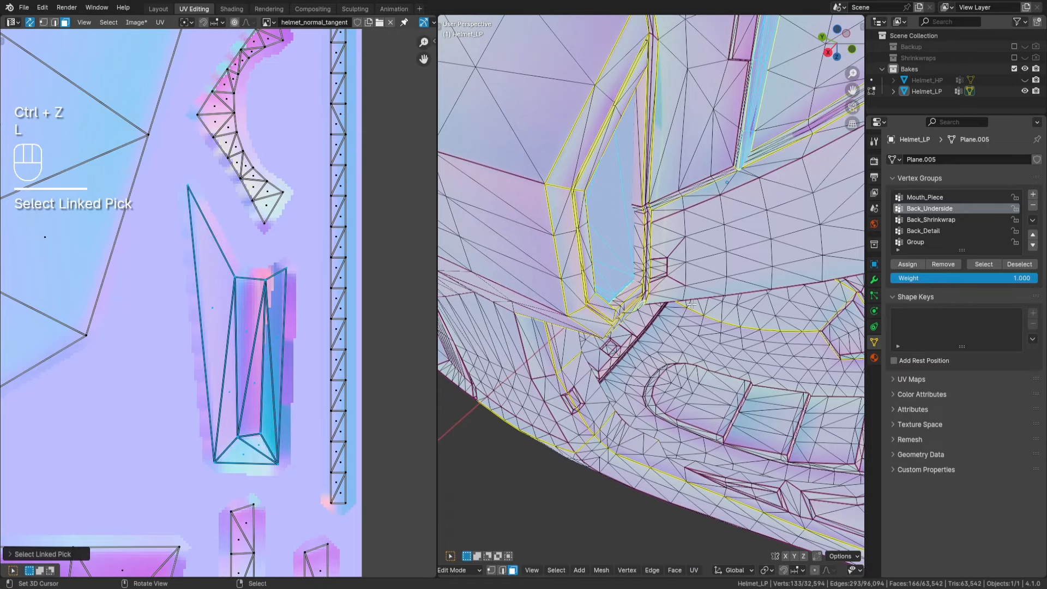
pyautogui.press('l')
pyautogui.press('l')
pyautogui.moveTo(687, 157); pyautogui.dragTo(687, 188, button='middle')
pyautogui.press('l')
pyautogui.moveTo(709, 240); pyautogui.dragTo(636, 245, button='middle')
pyautogui.scroll(-5, 226, 364)
pyautogui.scroll(-6, 226, 365)
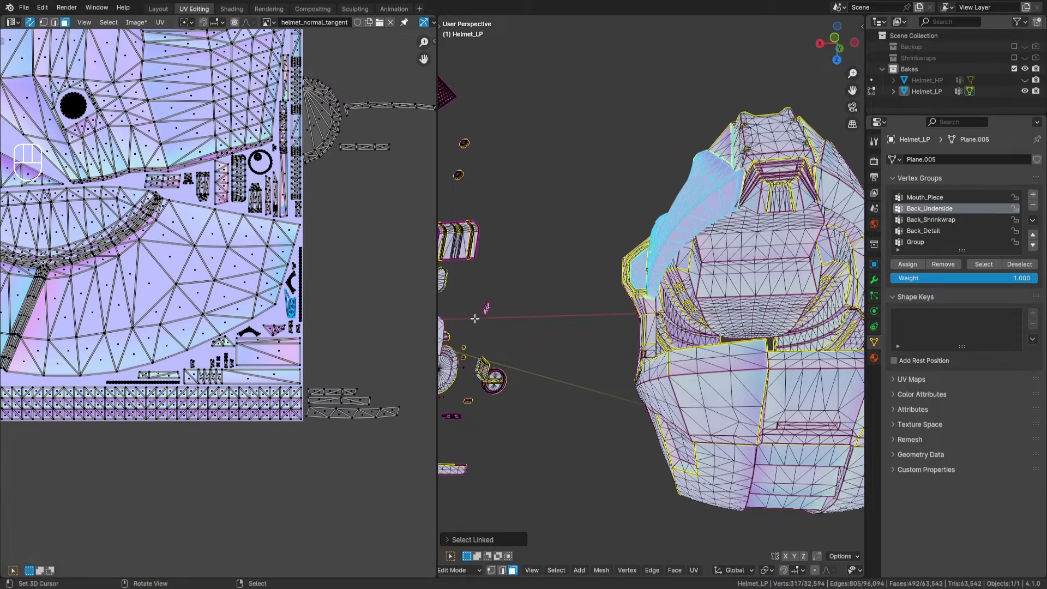
pyautogui.moveTo(601, 301); pyautogui.dragTo(569, 167, button='middle')
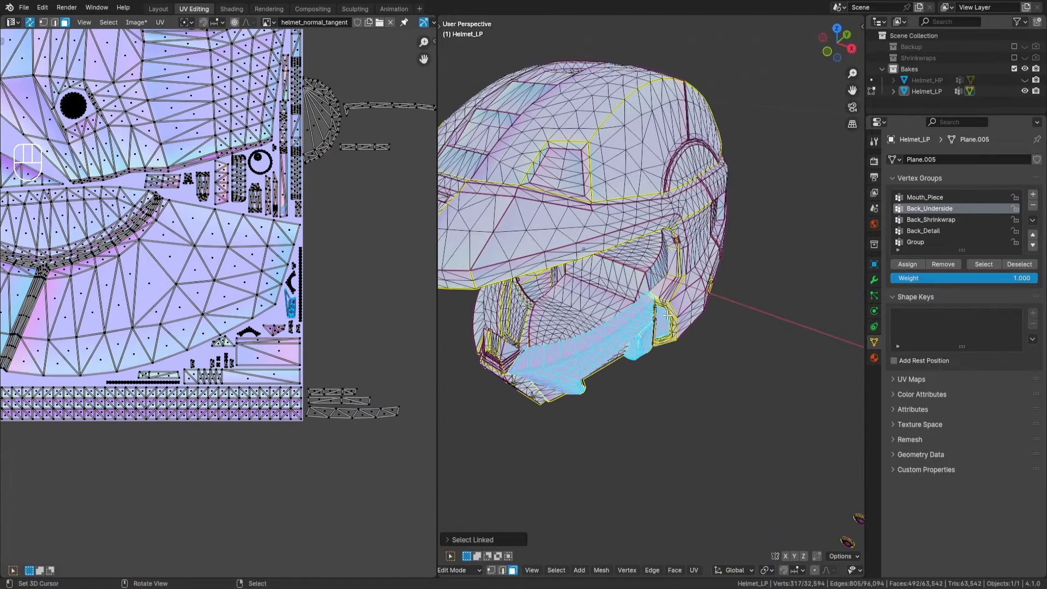
pyautogui.moveTo(668, 316); pyautogui.dragTo(638, 305, button='middle')
# Add the two curved arc-shaped strip islands to the UV selection.
pyautogui.scroll(-6, 226, 403)
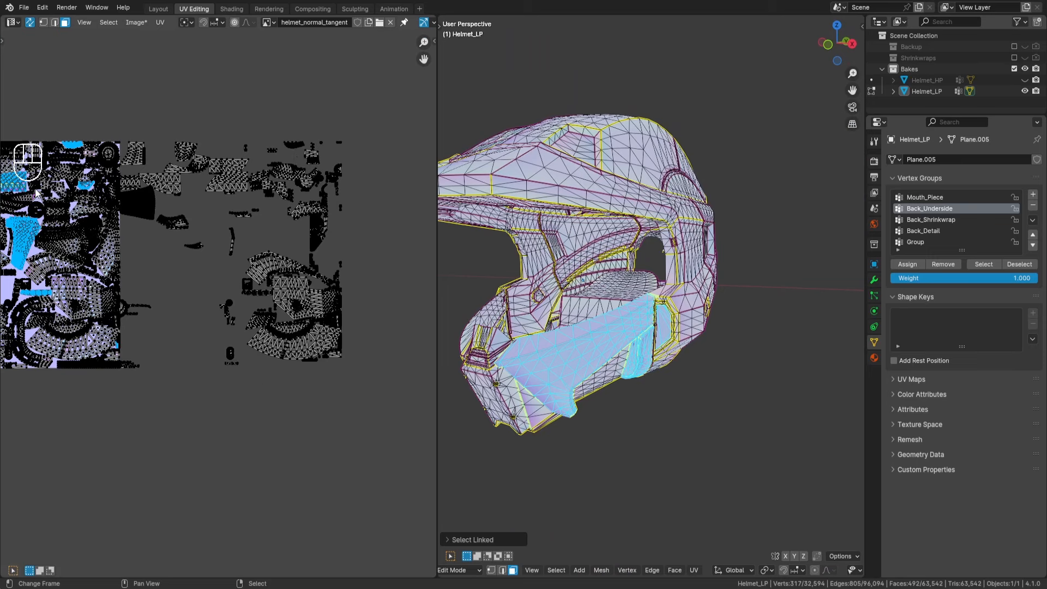
pyautogui.scroll(8, 124, 304)
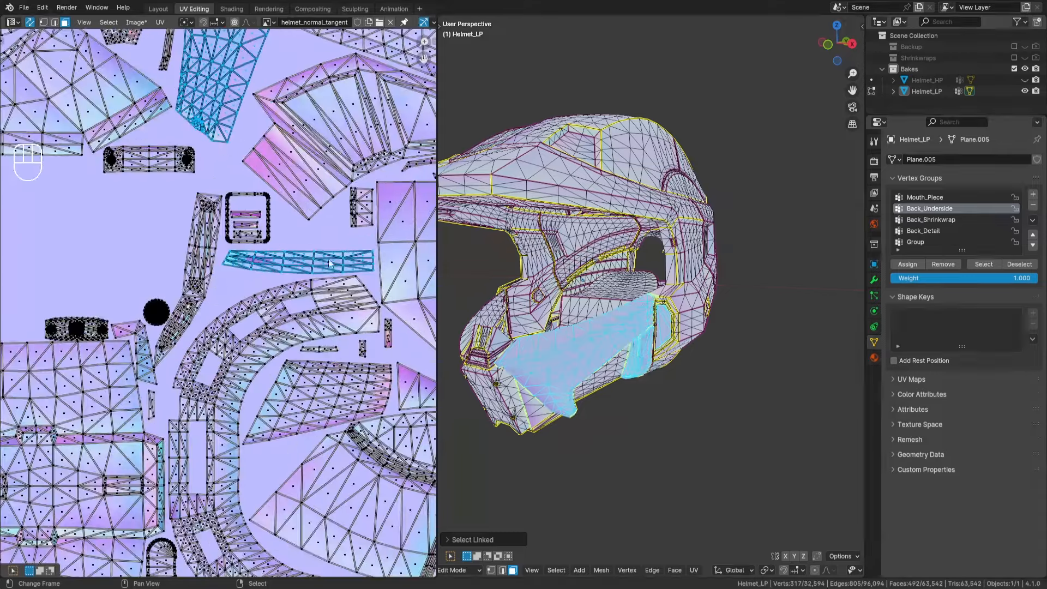
pyautogui.scroll(10, 207, 357)
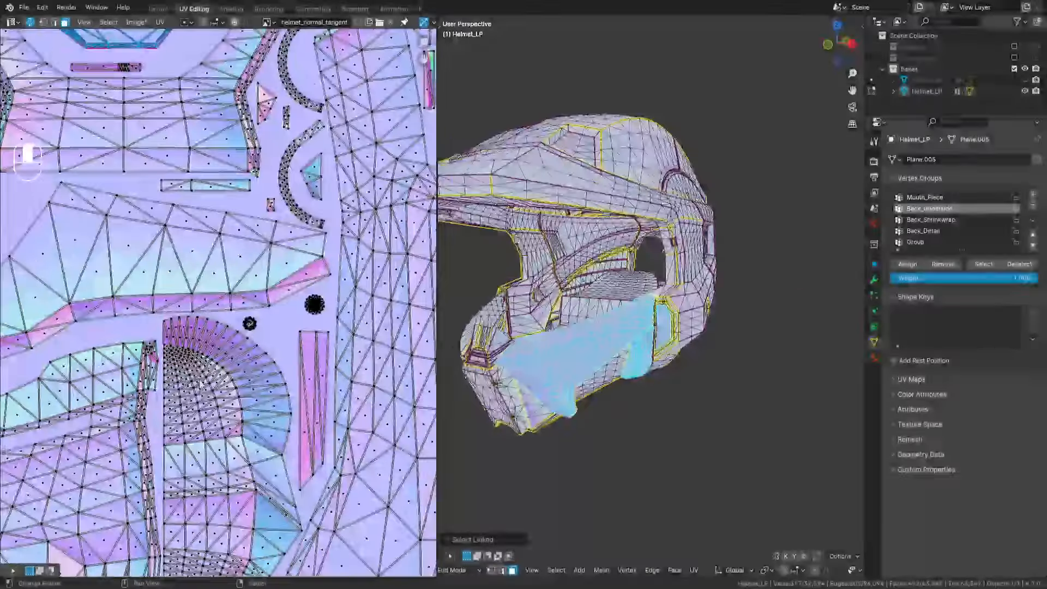
pyautogui.scroll(5, 251, 349)
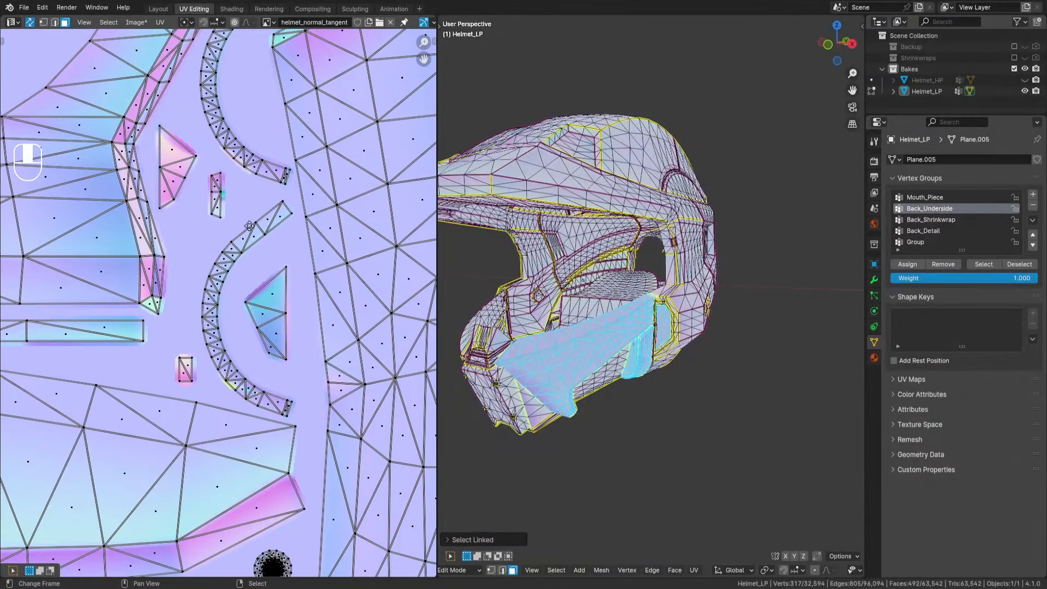
pyautogui.press('l')
pyautogui.moveTo(277, 361); pyautogui.dragTo(277, 387, button='middle')
pyautogui.press('l')
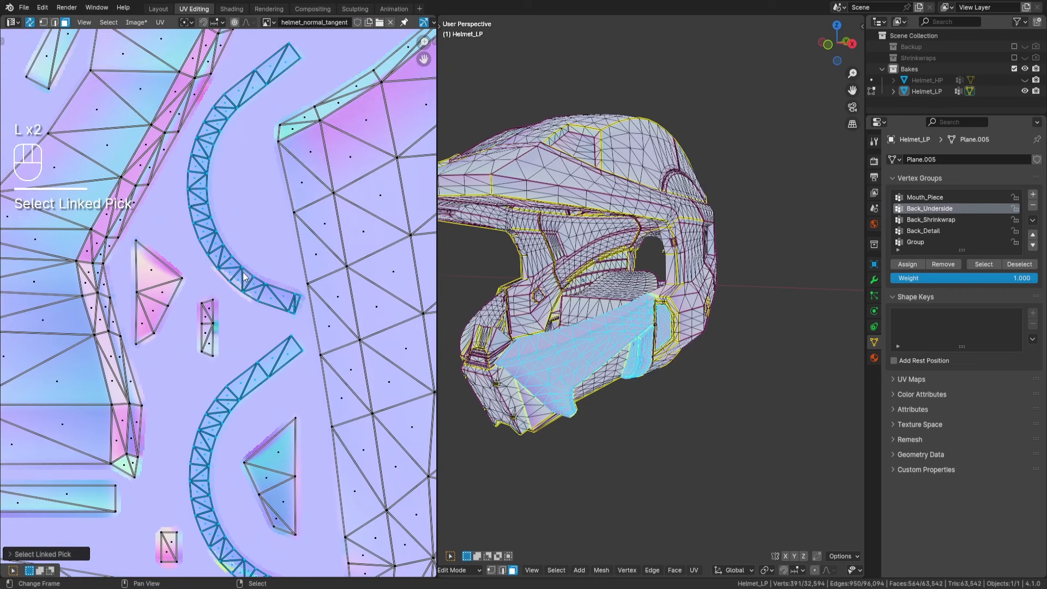
# Add two more small flawed islands above the curved strips to the selection.
pyautogui.moveTo(240, 192); pyautogui.dragTo(225, 292, button='middle')
pyautogui.moveTo(293, 198); pyautogui.dragTo(215, 357, button='middle')
pyautogui.moveTo(227, 244); pyautogui.dragTo(260, 485, button='middle')
pyautogui.press('l')
pyautogui.press('l')
# Add the thin trapezoid strip and the long two-row strip below the grid-shaped island to the selection.
pyautogui.scroll(-2, 243, 54)
pyautogui.moveTo(240, 52); pyautogui.dragTo(350, 352, button='middle')
pyautogui.moveTo(240, 393); pyautogui.dragTo(314, 328, button='middle')
pyautogui.scroll(2, 240, 328)
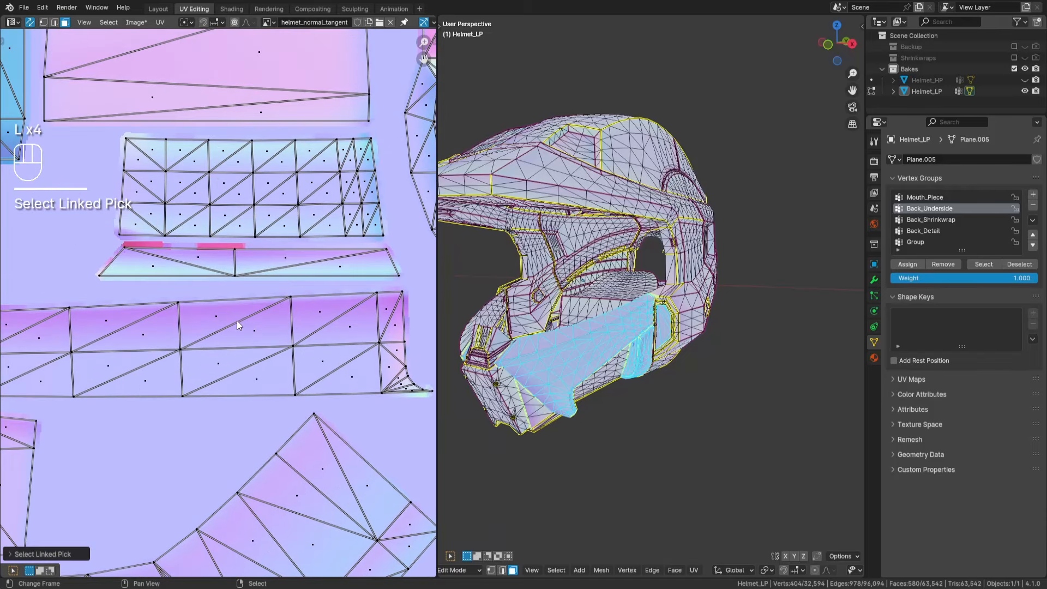
pyautogui.press('l')
pyautogui.press('l')
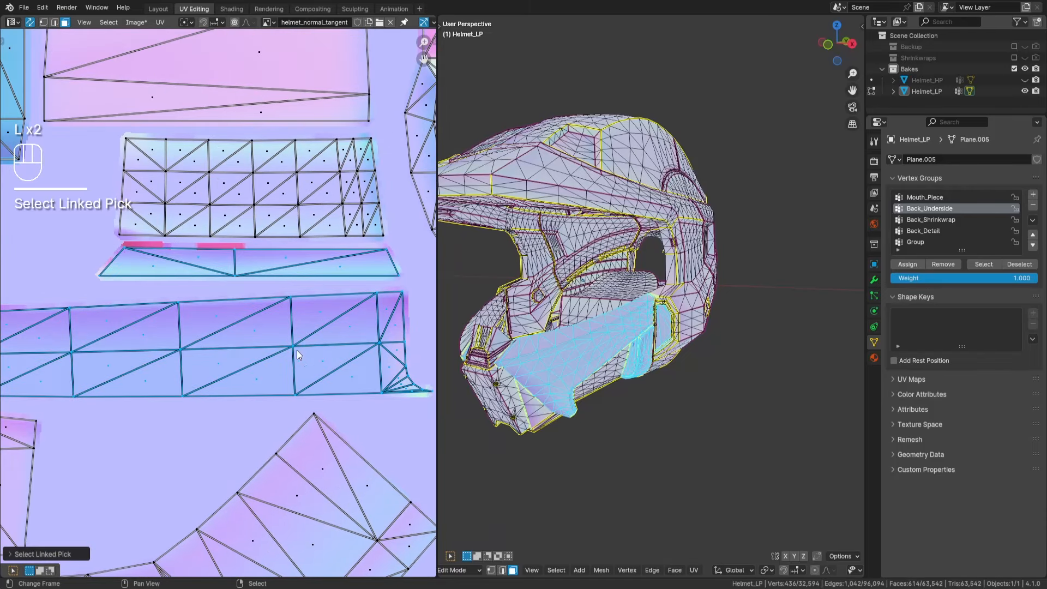
# Add the narrow green strip and the tall multi-column island with bake artifacts to the selection.
pyautogui.scroll(-3, 251, 362)
pyautogui.moveTo(252, 361); pyautogui.dragTo(423, 382, button='middle')
pyautogui.moveTo(172, 369); pyautogui.dragTo(243, 341, button='middle')
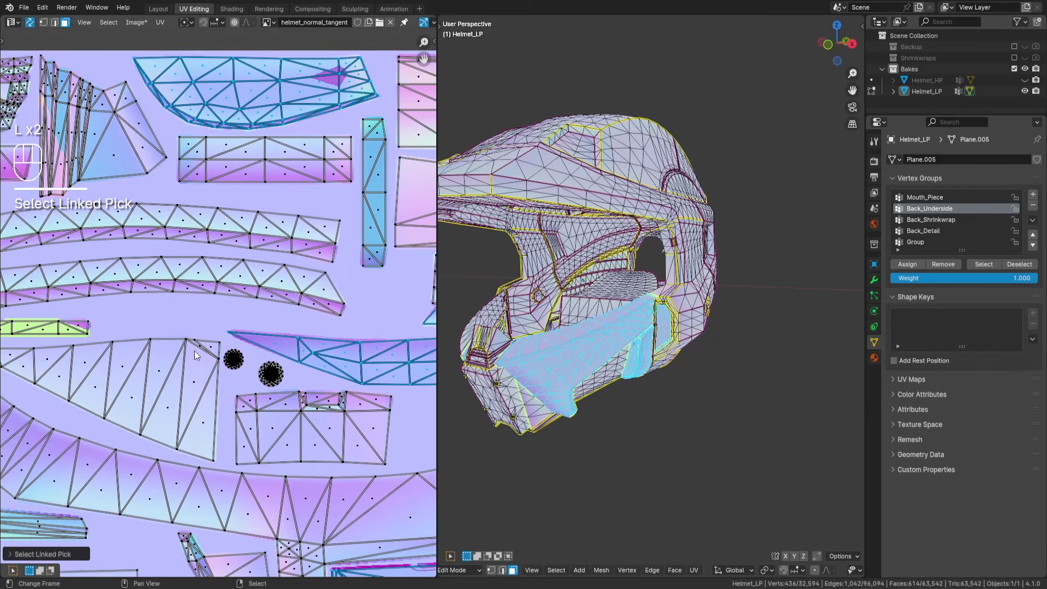
pyautogui.moveTo(68, 339); pyautogui.dragTo(251, 338, button='middle')
pyautogui.press('l')
pyautogui.moveTo(166, 324); pyautogui.dragTo(272, 432, button='middle')
pyautogui.scroll(6, 214, 292)
pyautogui.press('l')
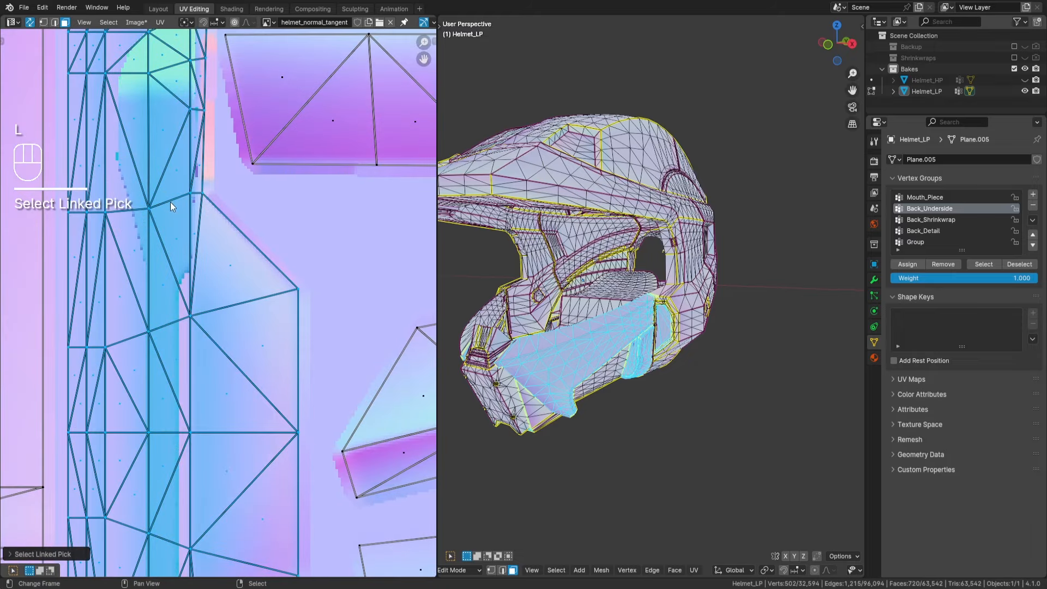
# Add the long zigzag strip near the map's upper edge and another flawed island below it to the selection.
pyautogui.scroll(-7, 219, 298)
pyautogui.moveTo(227, 337); pyautogui.dragTo(315, 285, button='middle')
pyautogui.moveTo(208, 362); pyautogui.dragTo(354, 414, button='middle')
pyautogui.moveTo(183, 379); pyautogui.dragTo(267, 429, button='middle')
pyautogui.scroll(2, 247, 408)
pyautogui.scroll(-2, 288, 397)
pyautogui.scroll(3, 201, 325)
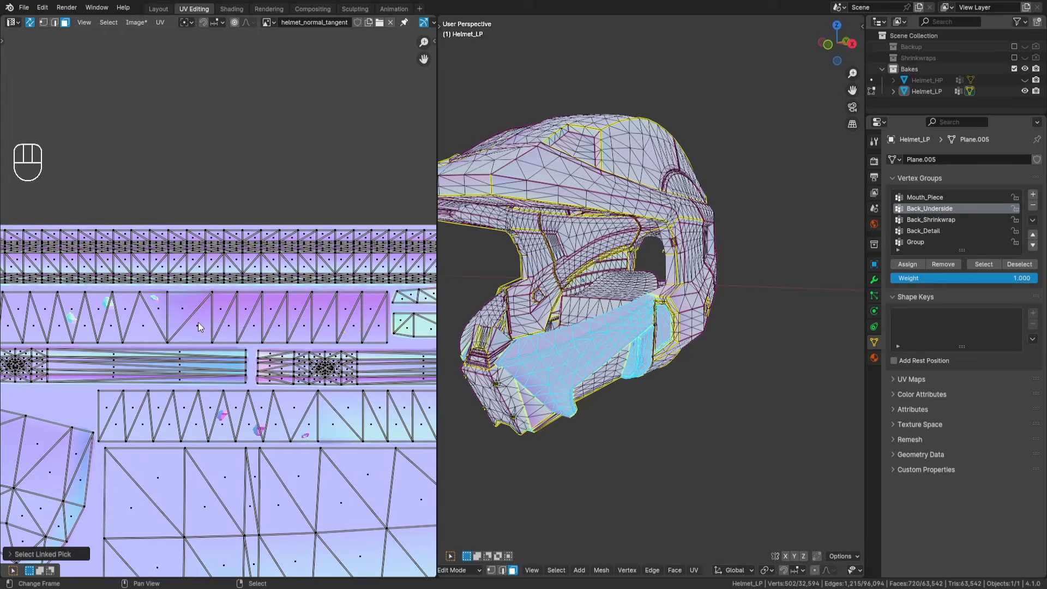
pyautogui.press('l')
pyautogui.scroll(-3, 109, 338)
pyautogui.moveTo(87, 364); pyautogui.dragTo(330, 325, button='middle')
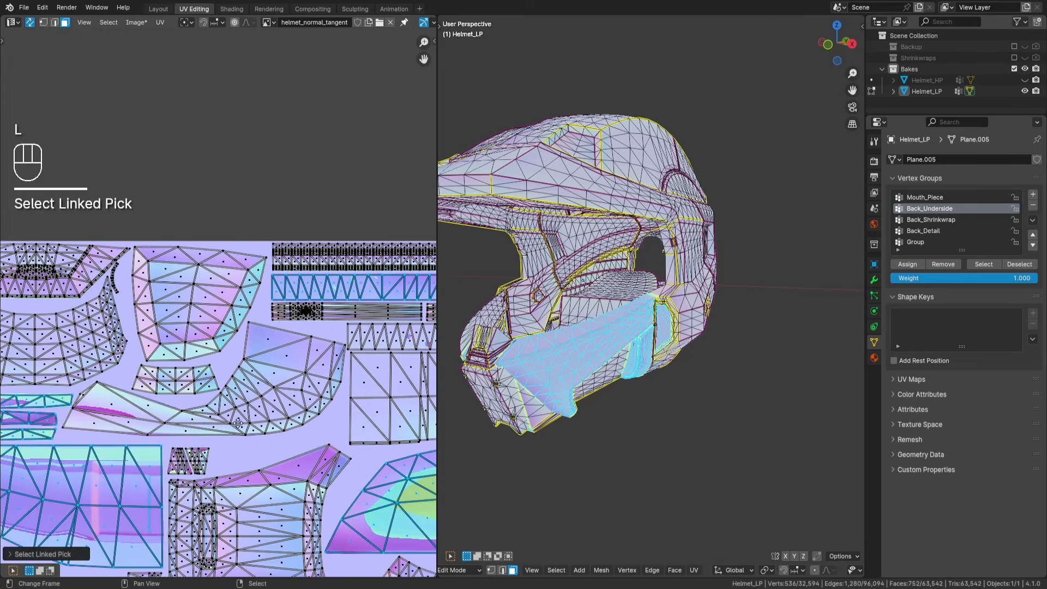
pyautogui.moveTo(228, 429); pyautogui.dragTo(309, 318, button='middle')
pyautogui.press('l')
# Add the large wing-shaped side panel island with the artifact on its pink edge to the selection.
pyautogui.scroll(-2, 228, 302)
pyautogui.moveTo(202, 363); pyautogui.dragTo(266, 225, button='middle')
pyautogui.moveTo(318, 422); pyautogui.dragTo(242, 230, button='middle')
pyautogui.moveTo(271, 391); pyautogui.dragTo(164, 347, button='middle')
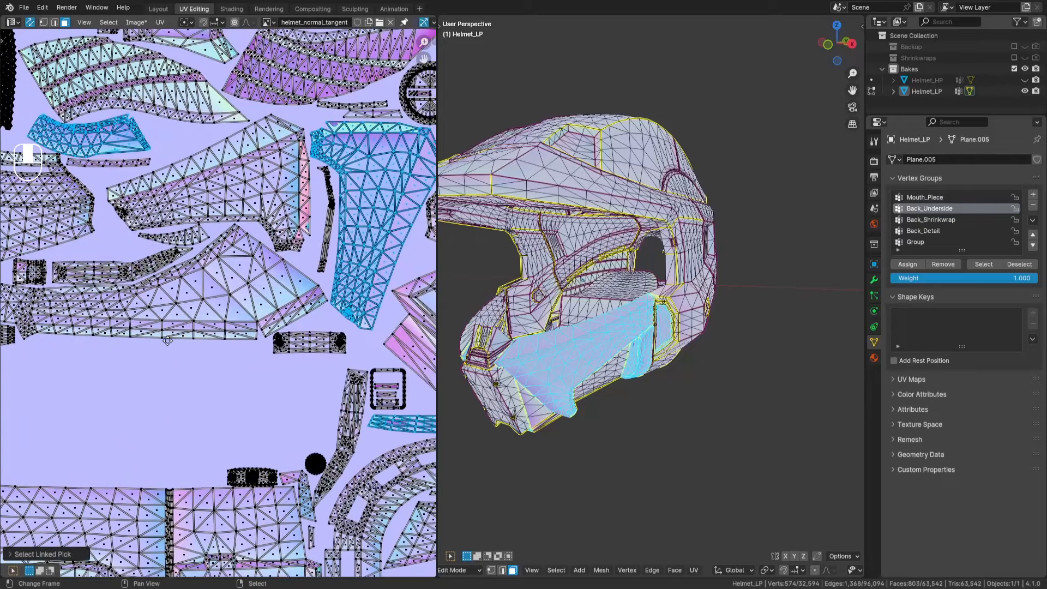
pyautogui.scroll(2, 359, 188)
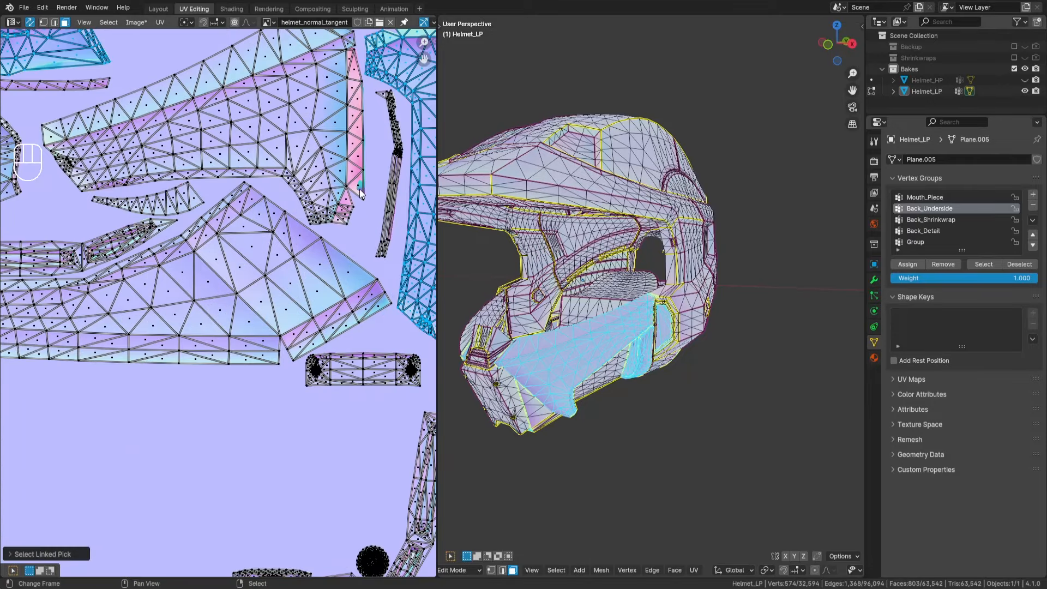
pyautogui.press('l')
pyautogui.scroll(-1, 330, 238)
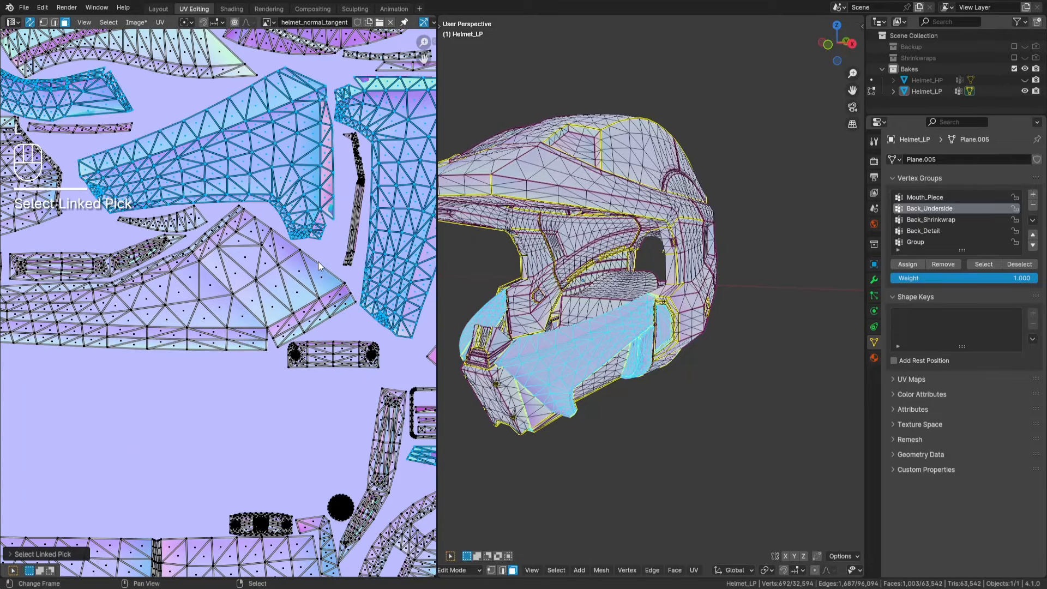
# Add the short thin strip just above the map's lower edge, beneath the capsule-shaped island, to the selection.
pyautogui.scroll(-2, 318, 260)
pyautogui.moveTo(326, 350); pyautogui.dragTo(262, 258, button='middle')
pyautogui.moveTo(296, 398); pyautogui.dragTo(190, 284, button='middle')
pyautogui.scroll(3, 266, 393)
pyautogui.press('l')
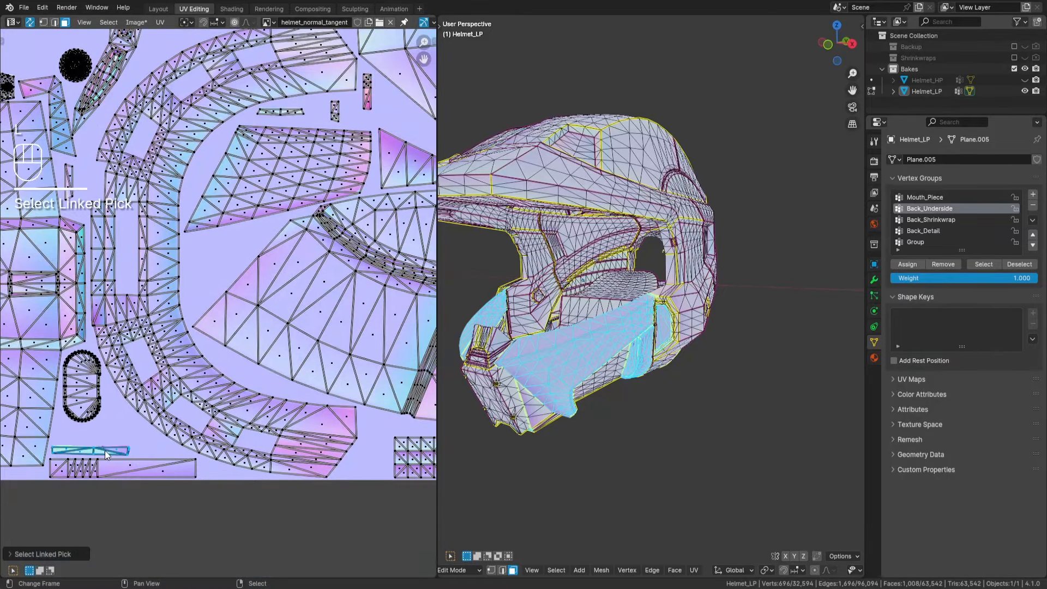
# Add the two narrow upright strip islands close to the map's outer side edge to the selection.
pyautogui.moveTo(371, 433); pyautogui.dragTo(166, 393, button='middle')
pyautogui.moveTo(278, 388); pyautogui.dragTo(122, 387, button='middle')
pyautogui.moveTo(328, 391); pyautogui.dragTo(221, 414, button='middle')
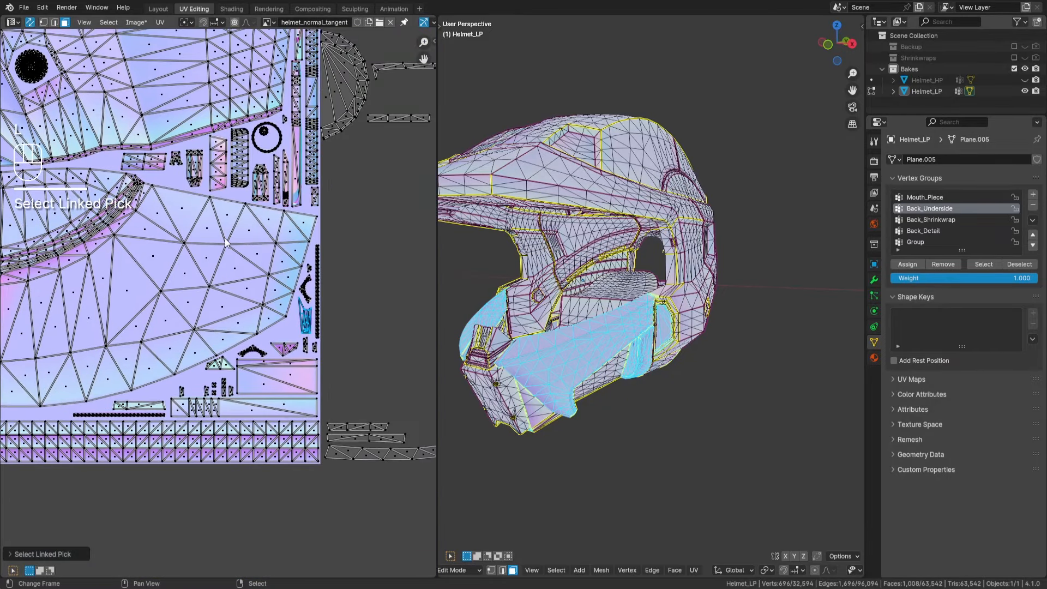
pyautogui.moveTo(205, 155); pyautogui.dragTo(228, 289, button='middle')
pyautogui.press('l')
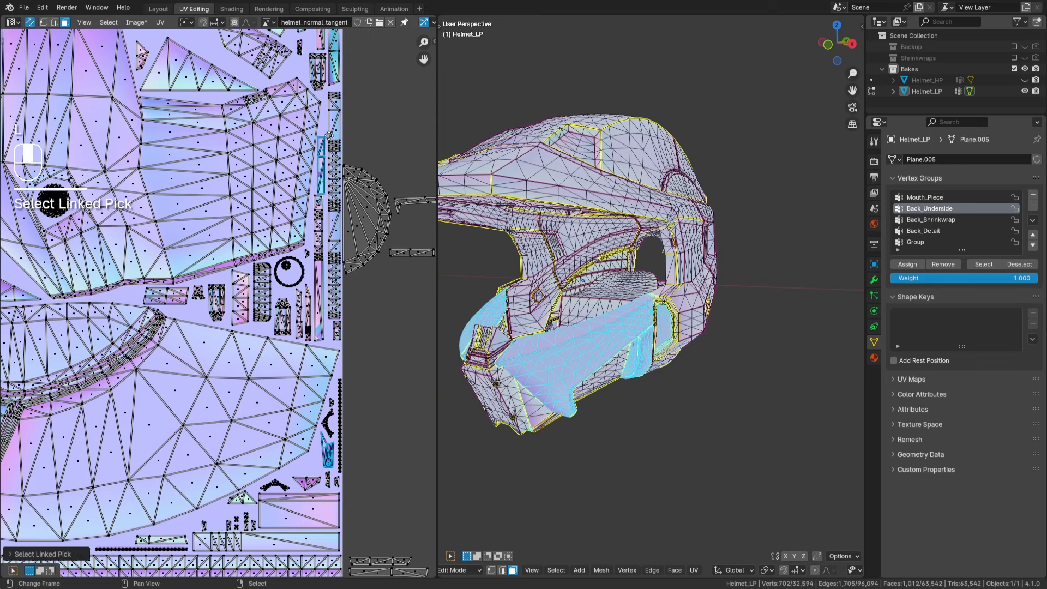
pyautogui.scroll(5, 326, 172)
pyautogui.press('l')
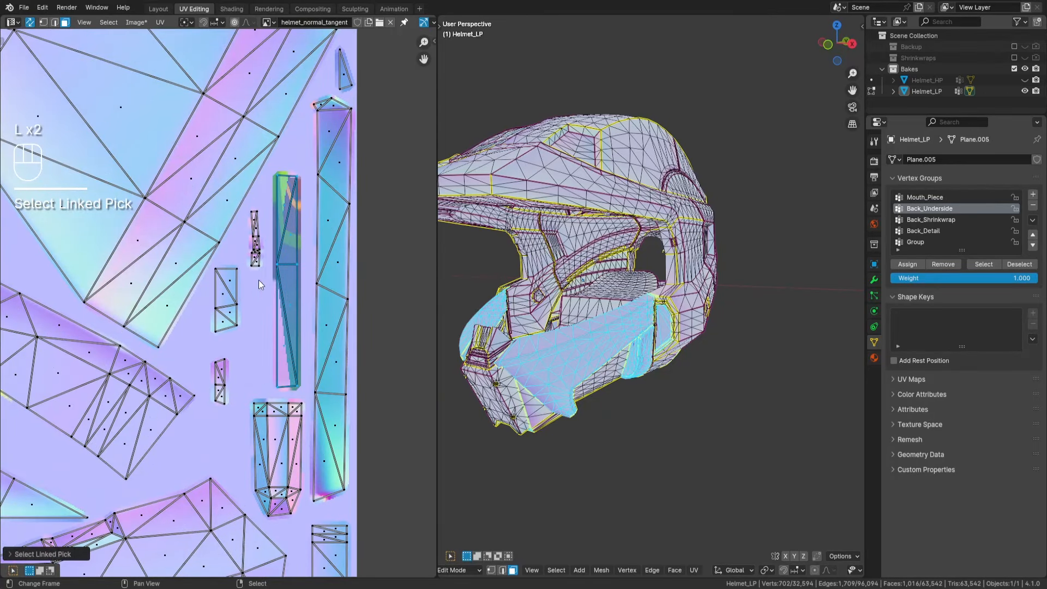
# Add the long diagonal band island to the selection and check the selected pieces on the helmet.
pyautogui.scroll(-1, 227, 348)
pyautogui.moveTo(227, 348); pyautogui.dragTo(352, 325, button='middle')
pyautogui.press('l')
pyautogui.moveTo(133, 322); pyautogui.dragTo(277, 374, button='middle')
pyautogui.moveTo(550, 322); pyautogui.dragTo(580, 302, button='middle')
pyautogui.scroll(-2, 579, 302)
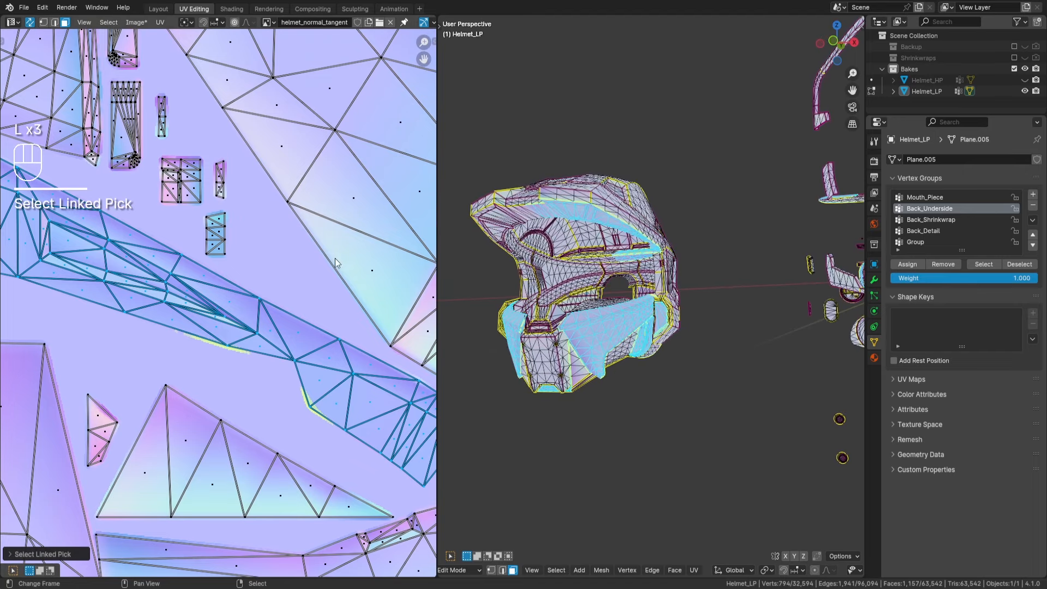
pyautogui.scroll(-3, 224, 292)
pyautogui.moveTo(213, 287); pyautogui.dragTo(226, 264, button='middle')
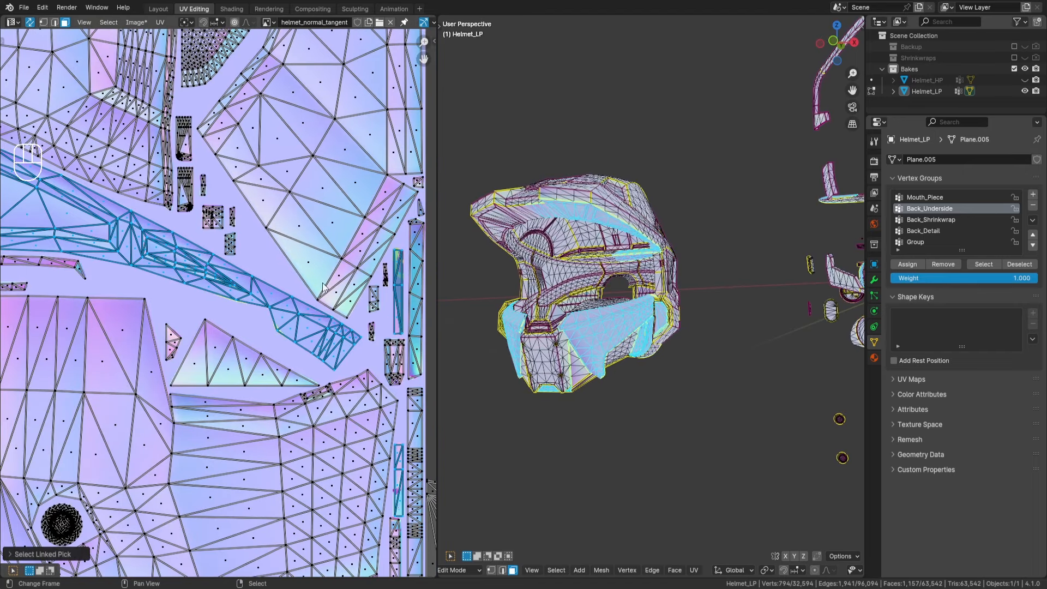
# Add the dense vertical band of narrow faces running through the large panel island to the selection.
pyautogui.scroll(2, 288, 315)
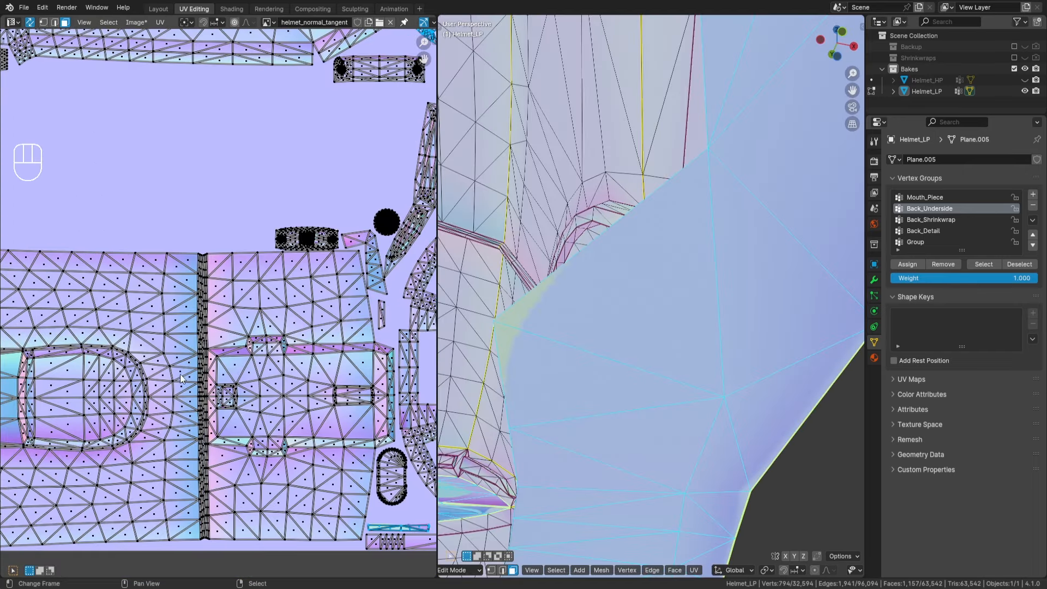
pyautogui.scroll(4, 220, 338)
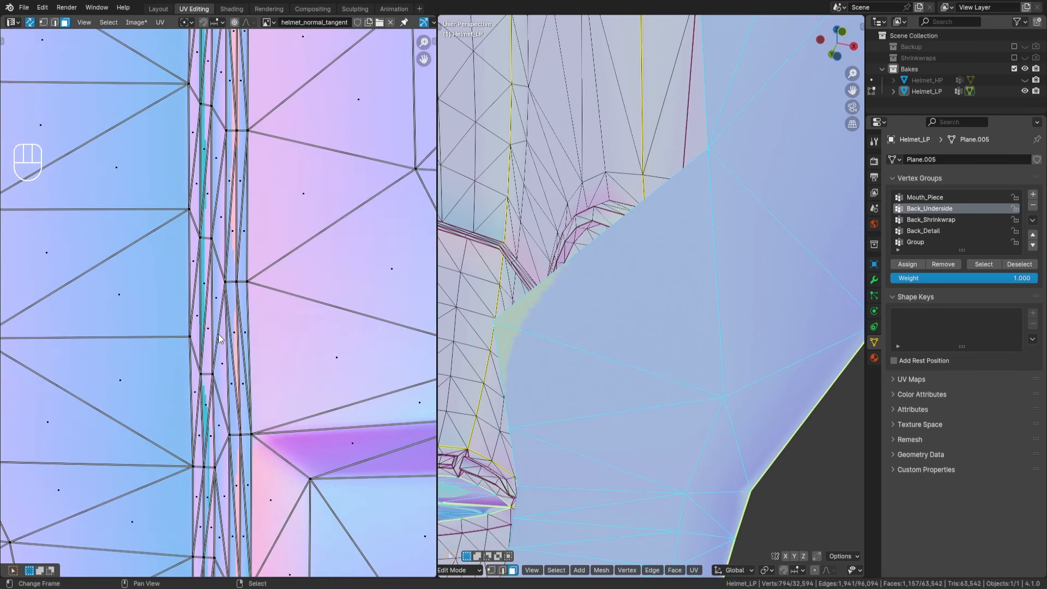
pyautogui.scroll(-3, 220, 338)
pyautogui.scroll(-5, 220, 338)
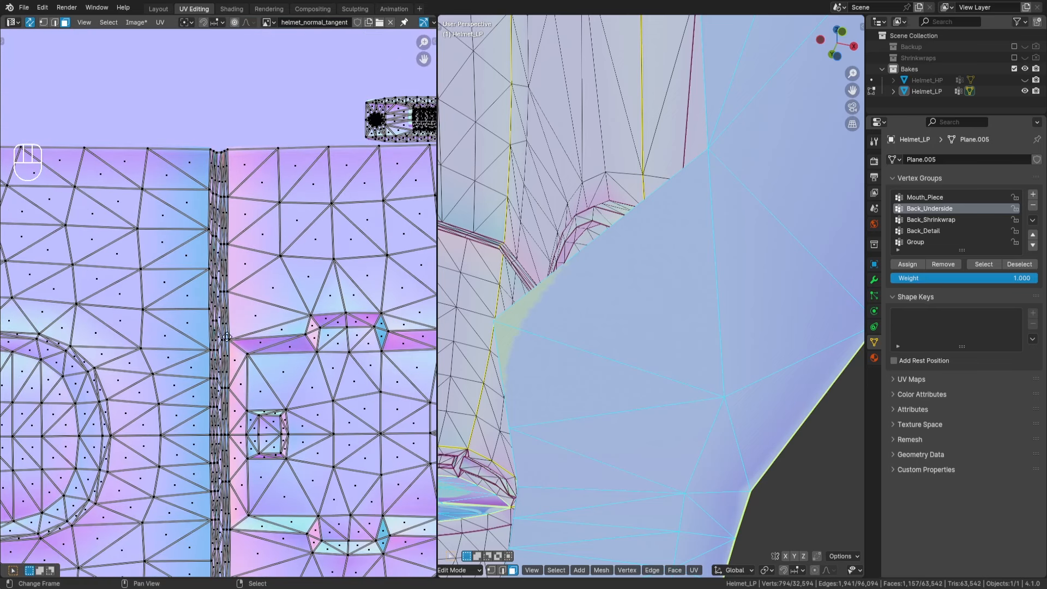
pyautogui.keyDown('shift'); pyautogui.moveTo(216, 158); pyautogui.dragTo(235, 545); pyautogui.keyUp('shift')
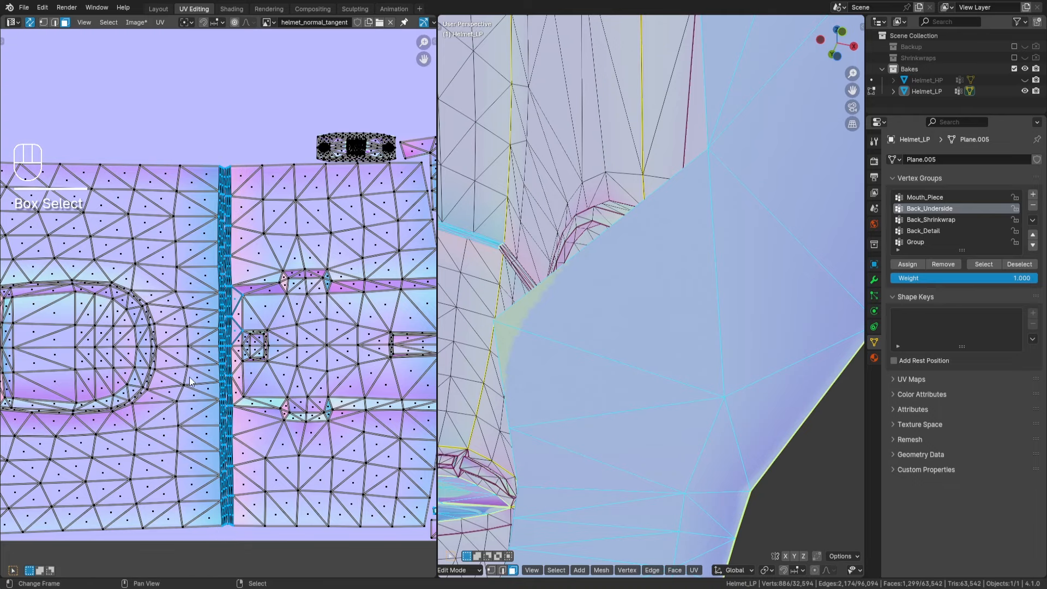
# Inspect the rest of the large panel island and add the two short strips near the map's origin corner to the selection.
pyautogui.scroll(-3, 131, 376)
pyautogui.moveTo(101, 371); pyautogui.dragTo(214, 380, button='middle')
pyautogui.scroll(3, 214, 380)
pyautogui.scroll(4, 212, 383)
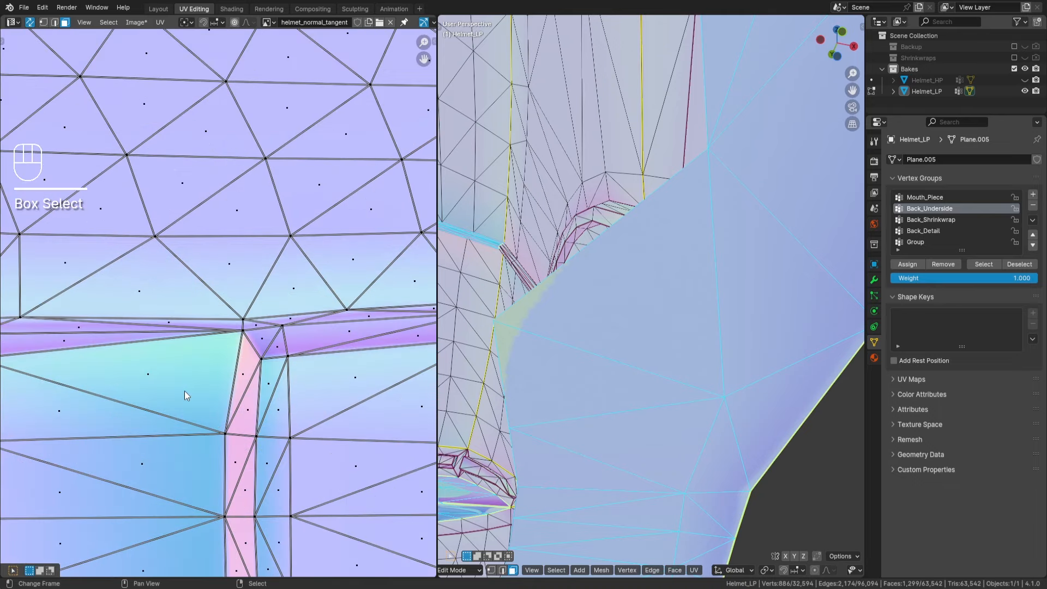
pyautogui.scroll(-5, 188, 397)
pyautogui.scroll(5, 198, 415)
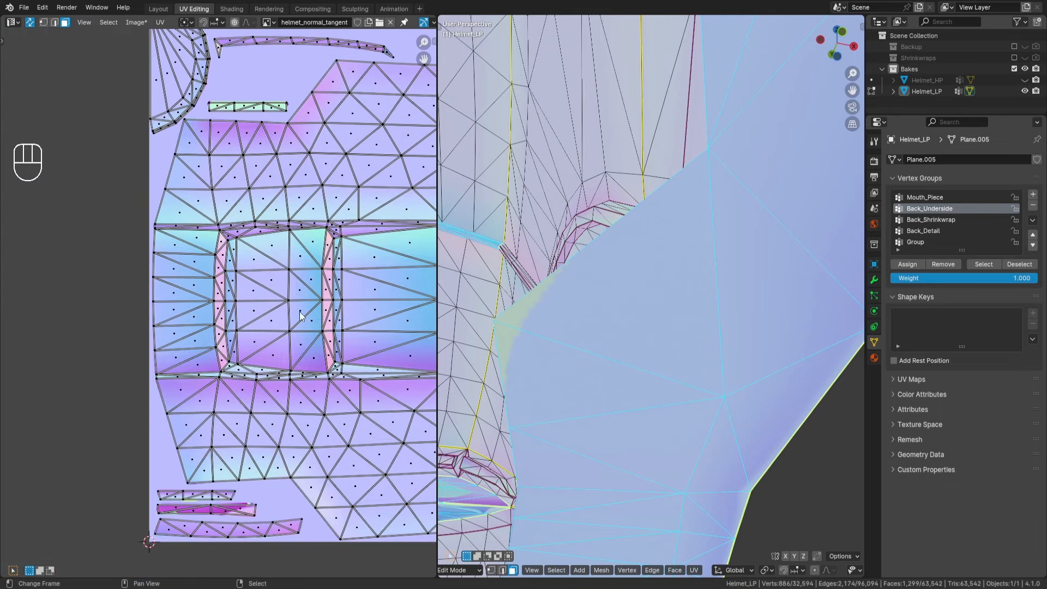
pyautogui.scroll(4, 260, 374)
pyautogui.moveTo(234, 334); pyautogui.dragTo(130, 329, button='middle')
pyautogui.keyDown('shift'); pyautogui.moveTo(106, 315); pyautogui.dragTo(383, 371); pyautogui.keyUp('shift')
pyautogui.scroll(-3, 382, 344)
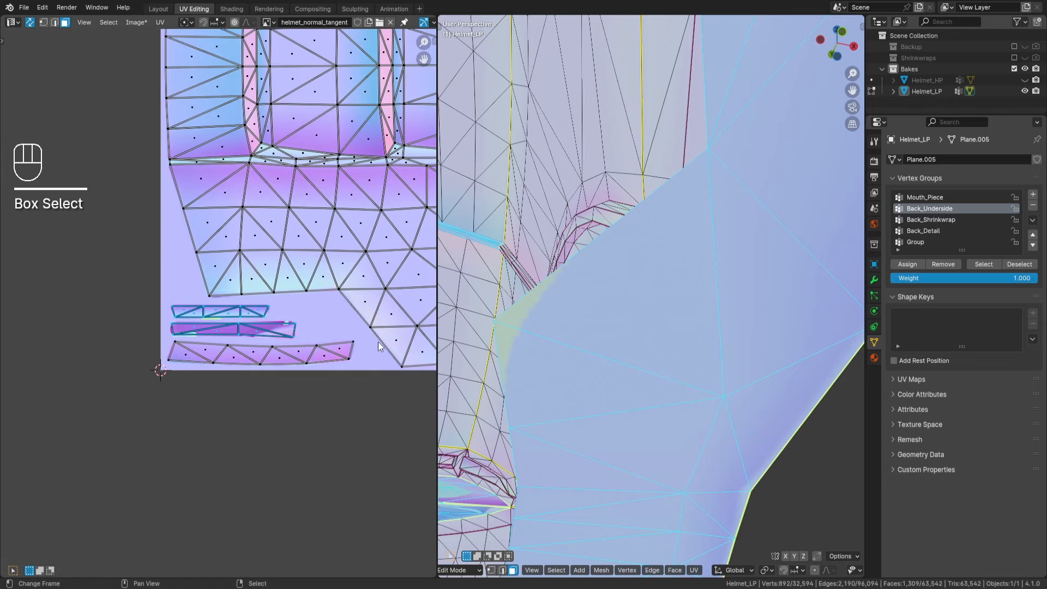
# Add the short green strip beside the half-round island, above the large panel, to the selection.
pyautogui.moveTo(381, 339); pyautogui.dragTo(232, 430, button='middle')
pyautogui.scroll(-2, 265, 256)
pyautogui.moveTo(267, 248); pyautogui.dragTo(233, 392, button='middle')
pyautogui.scroll(4, 59, 184)
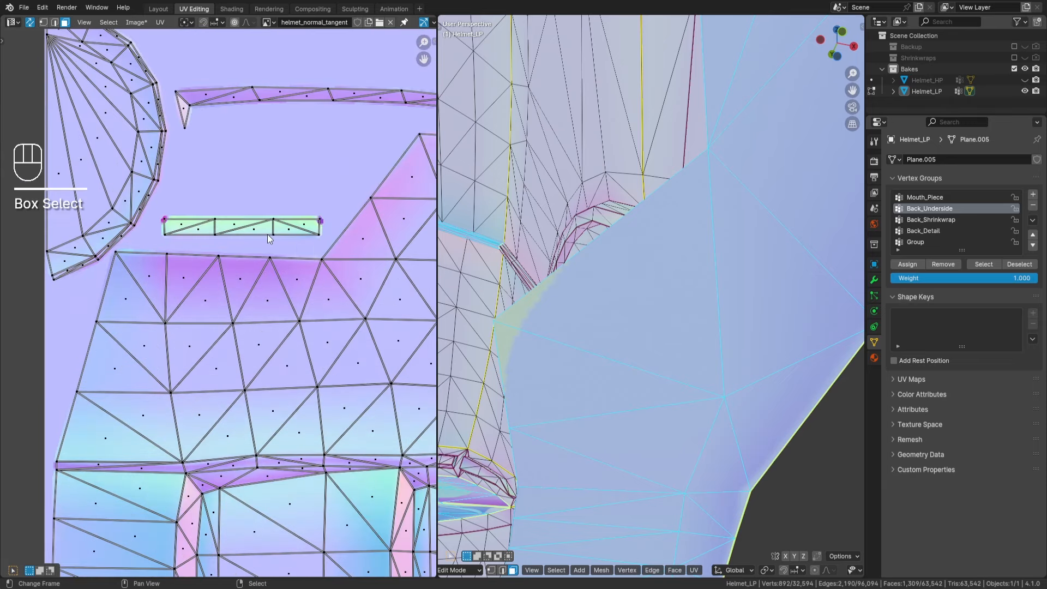
pyautogui.keyDown('shift'); pyautogui.moveTo(159, 215); pyautogui.dragTo(341, 237); pyautogui.keyUp('shift')
pyautogui.scroll(-3, 341, 191)
pyautogui.keyDown('shift'); pyautogui.moveTo(341, 190); pyautogui.dragTo(277, 349, button='middle'); pyautogui.keyUp('shift')
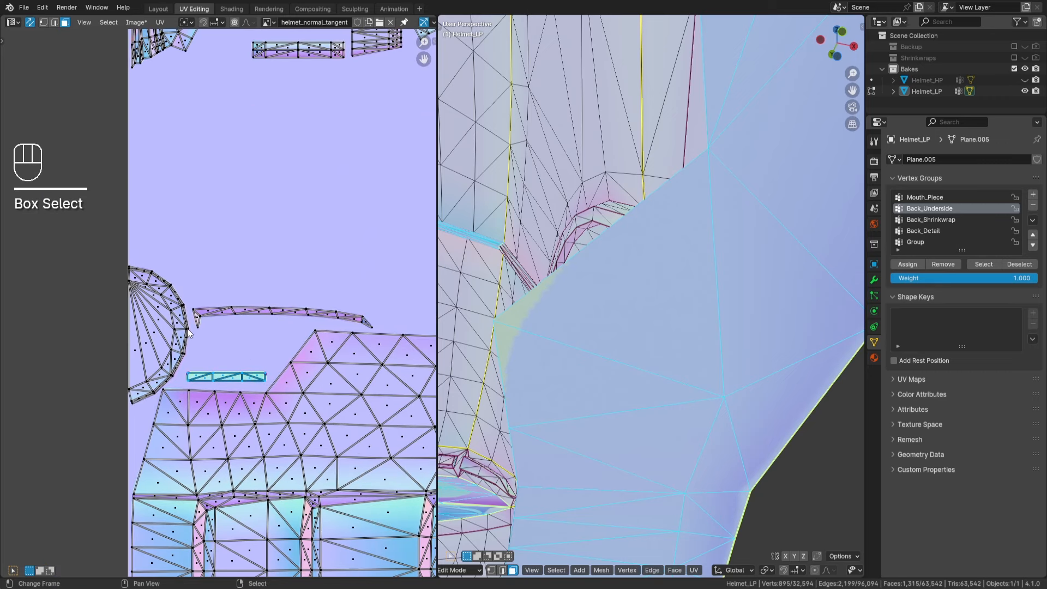
# Inspect the bake around the mid-map islands and add the small square framed island beside the long slotted strip to the selection.
pyautogui.press('Tab')
pyautogui.scroll(-2, 250, 336)
pyautogui.moveTo(381, 158); pyautogui.dragTo(276, 284, button='middle')
pyautogui.scroll(-2, 276, 283)
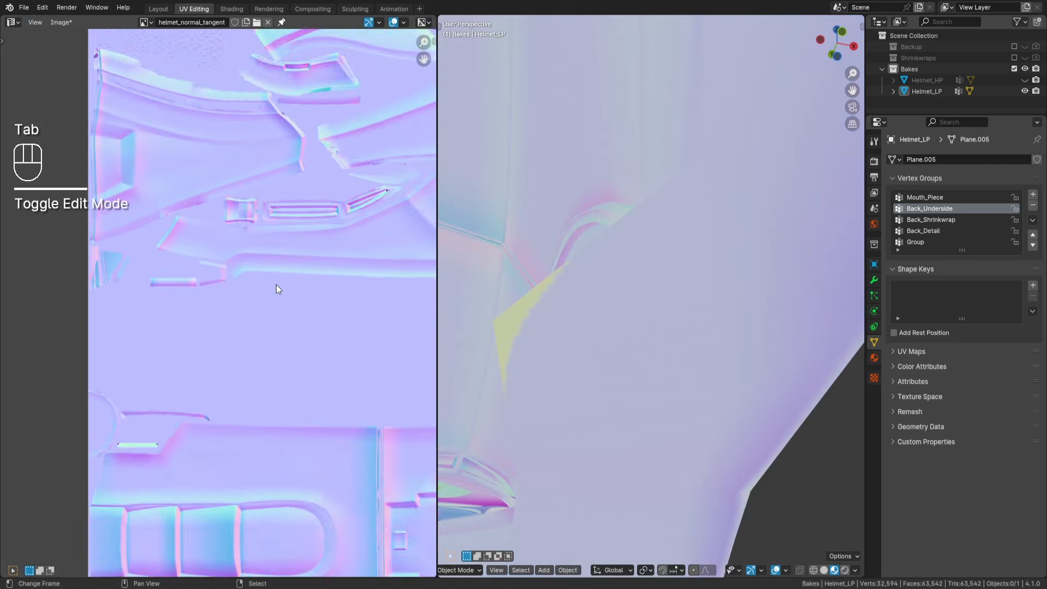
pyautogui.moveTo(328, 248); pyautogui.dragTo(219, 355, button='middle')
pyautogui.scroll(2, 183, 327)
pyautogui.moveTo(181, 326); pyautogui.dragTo(284, 352, button='middle')
pyautogui.scroll(2, 163, 364)
pyautogui.moveTo(163, 364); pyautogui.dragTo(195, 357, button='middle')
pyautogui.scroll(2, 206, 335)
pyautogui.press('Tab')
pyautogui.hotkey('ctrl', 'z')
pyautogui.hotkey('ctrl', 'z')
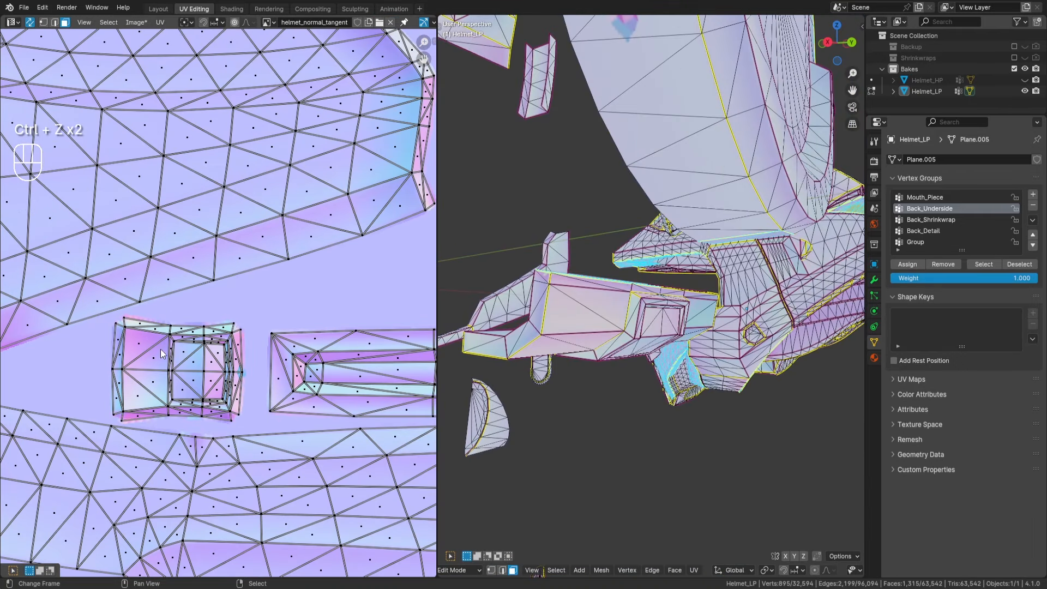
pyautogui.keyDown('shift'); pyautogui.moveTo(101, 319); pyautogui.dragTo(124, 348); pyautogui.keyUp('shift')
pyautogui.keyDown('shift'); pyautogui.moveTo(239, 414); pyautogui.dragTo(263, 407); pyautogui.keyUp('shift')
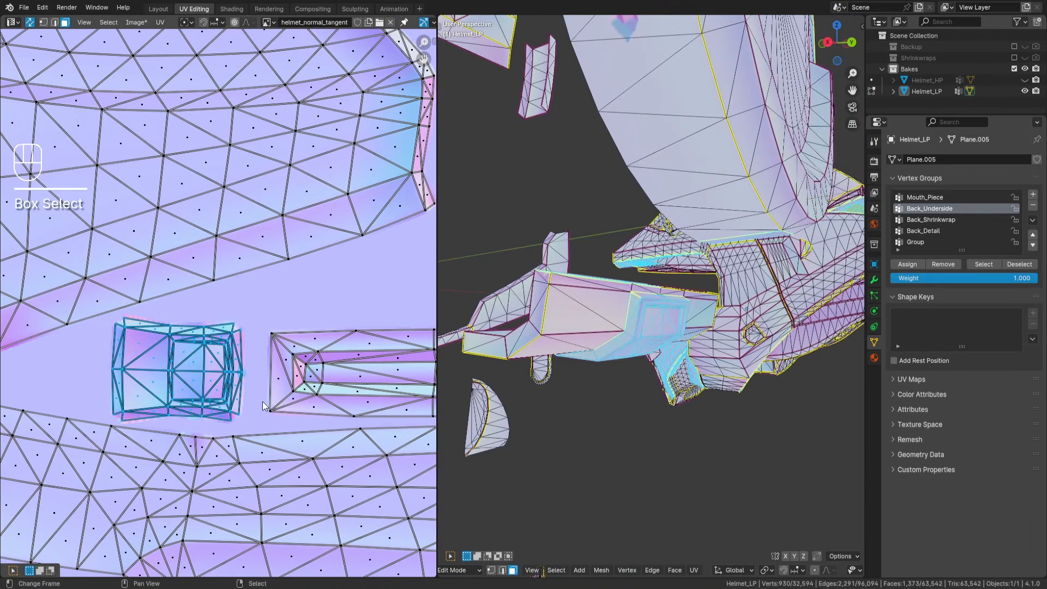
# Add the two small tapered islands just above the slotted, flared panel island to the selection.
pyautogui.scroll(-7, 315, 384)
pyautogui.moveTo(361, 188); pyautogui.dragTo(288, 327, button='middle')
pyautogui.scroll(2, 288, 328)
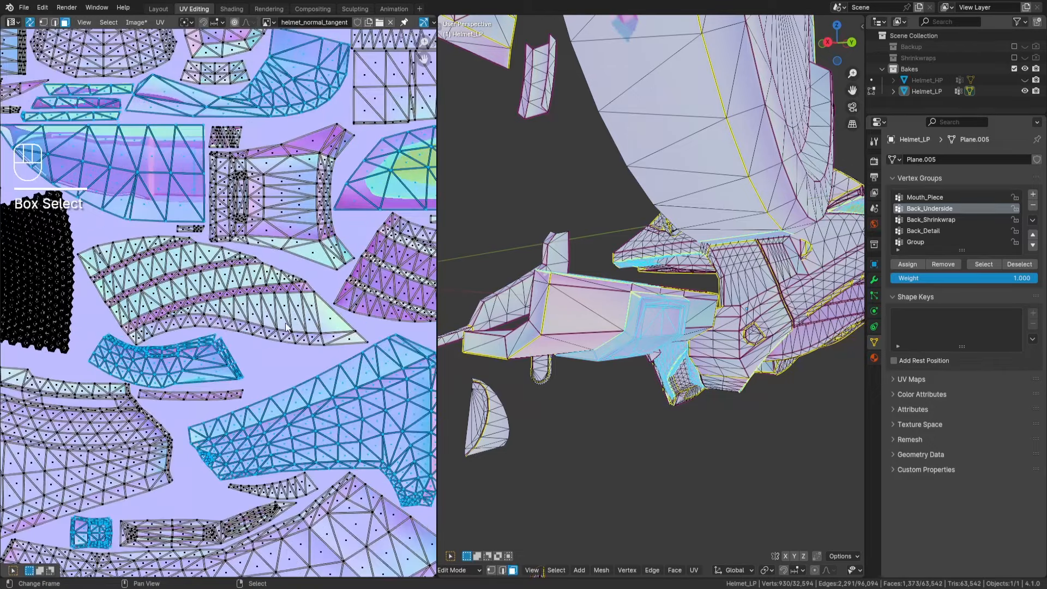
pyautogui.press('Tab')
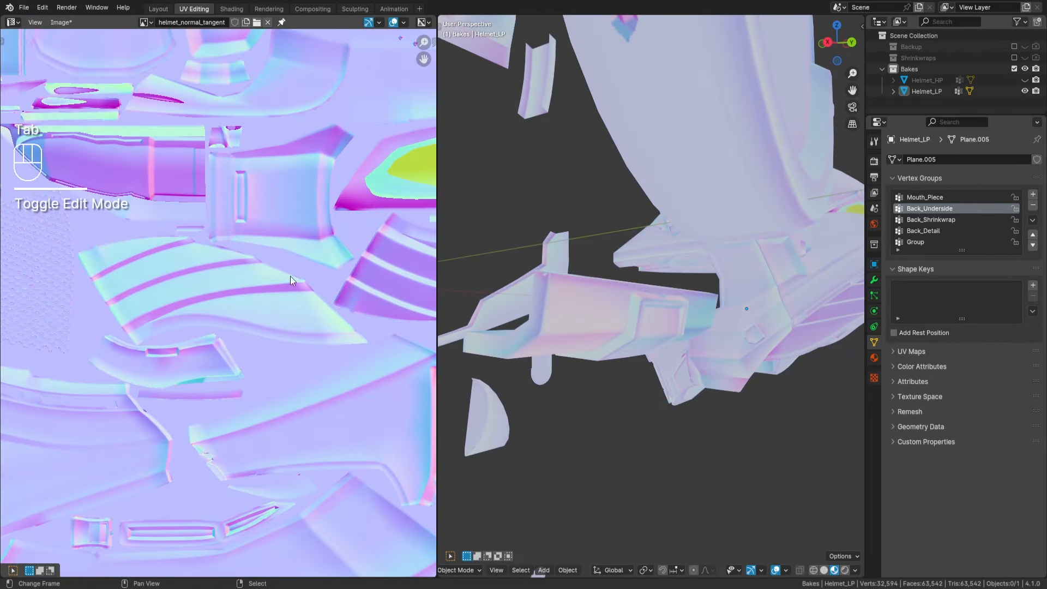
pyautogui.moveTo(252, 294); pyautogui.dragTo(57, 389, button='middle')
pyautogui.press('Tab')
pyautogui.scroll(6, 138, 299)
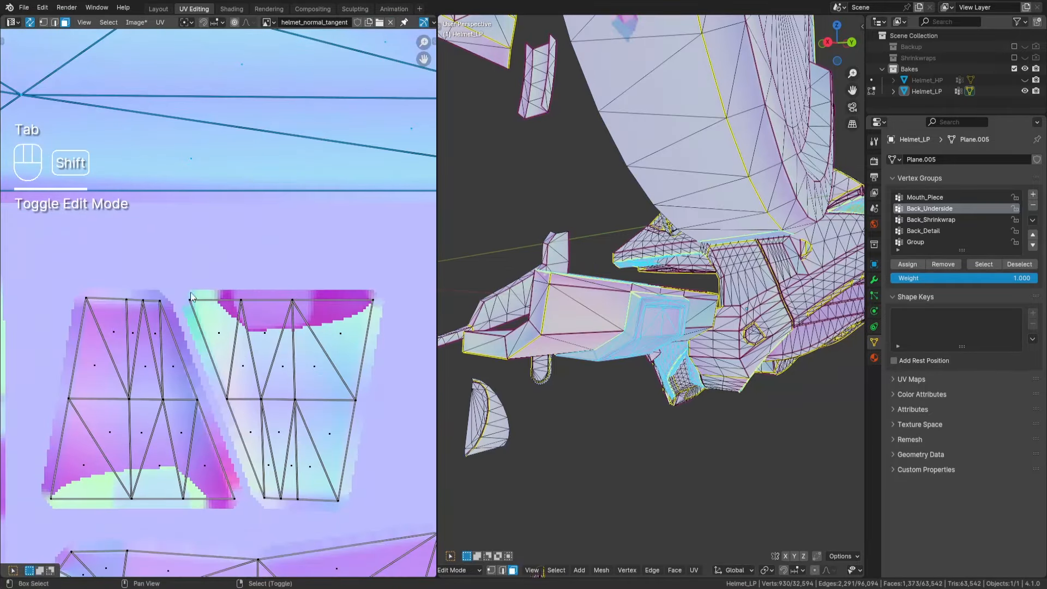
pyautogui.moveTo(138, 298); pyautogui.dragTo(300, 410)
pyautogui.scroll(-6, 300, 410)
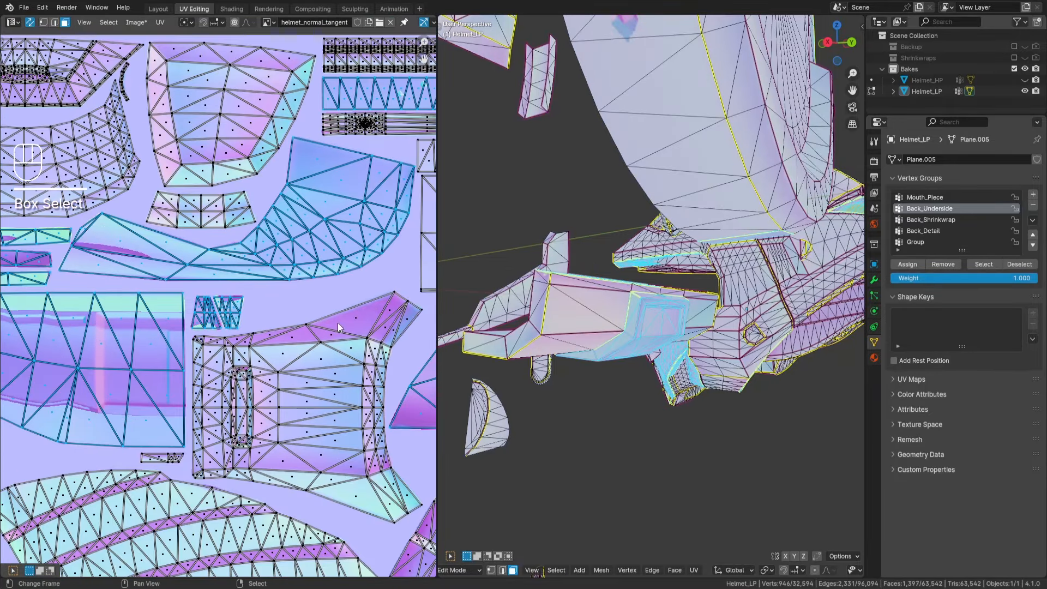
# Add the long triangulated strip with dark artifact spots, above the large curved panel island, to the selection.
pyautogui.press('Tab')
pyautogui.press('Tab')
pyautogui.scroll(4, 256, 268)
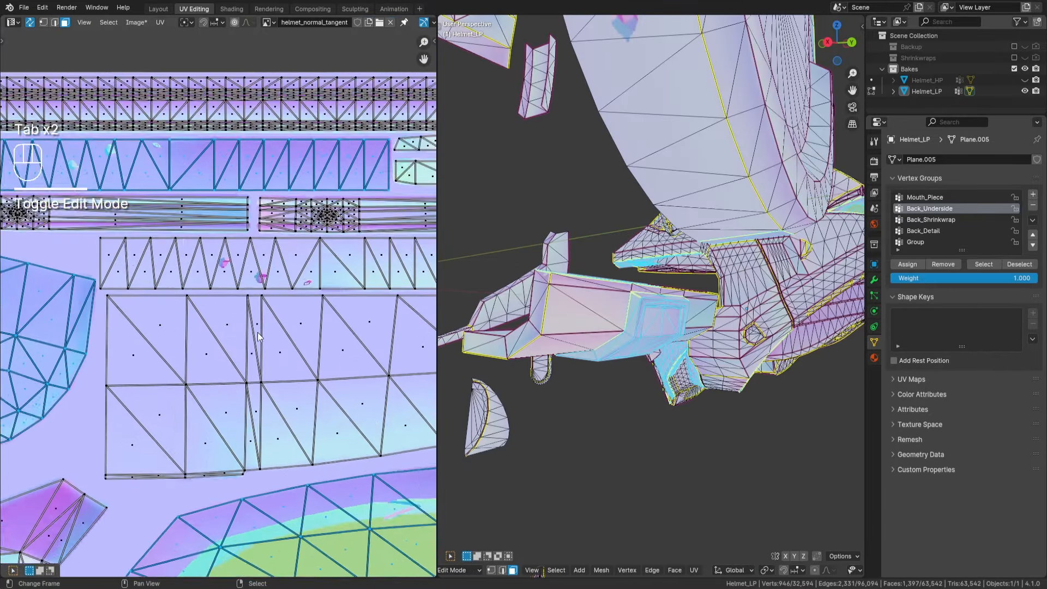
pyautogui.press('l')
pyautogui.press('Tab')
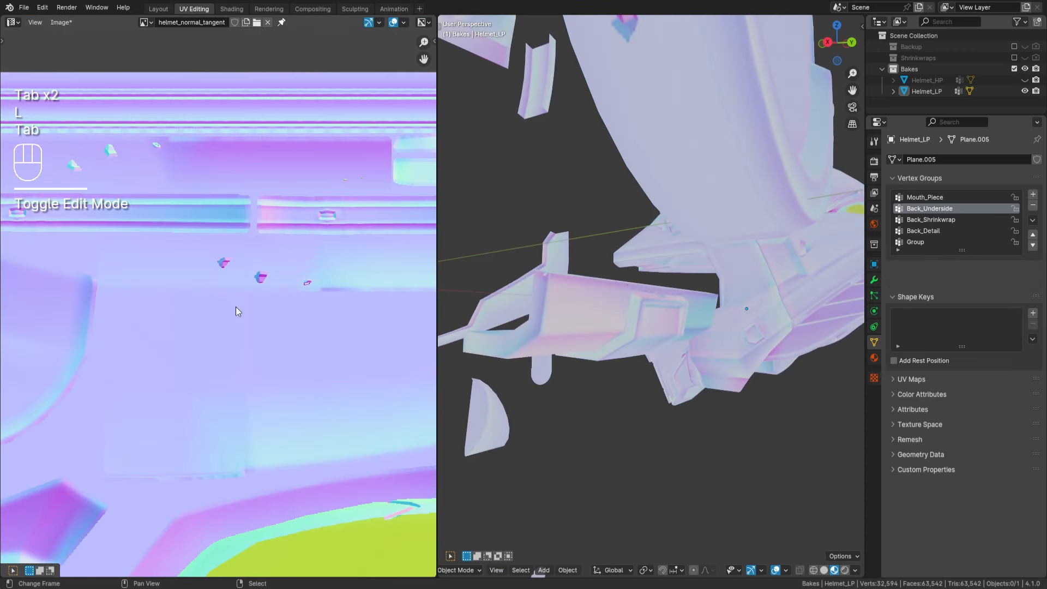
pyautogui.press('Tab')
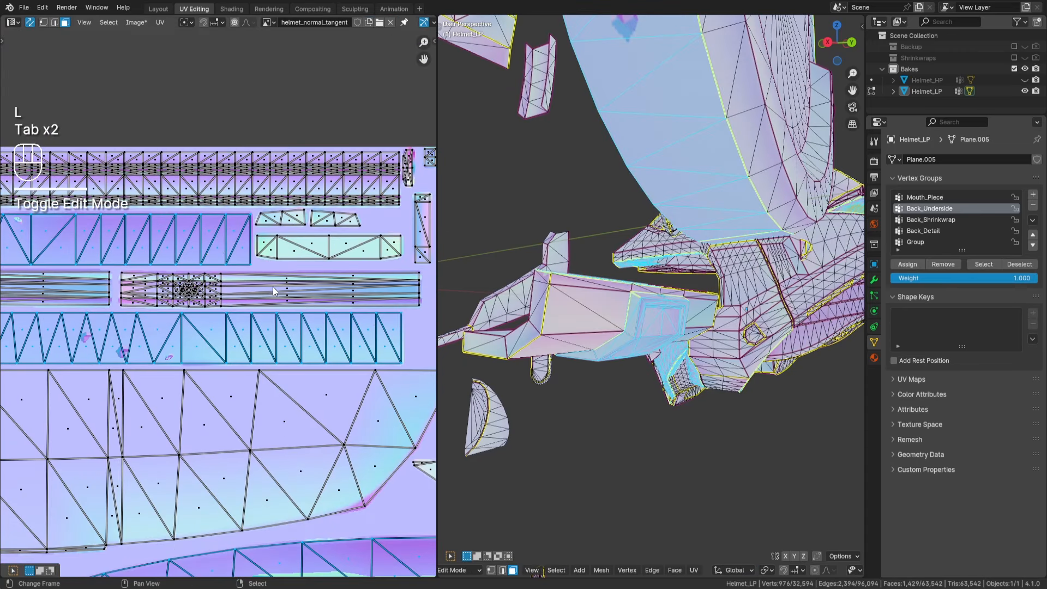
# Add the tiny narrow island at the end of the long parallel rail strips to the selection.
pyautogui.press('Tab')
pyautogui.keyDown('ctrl'); pyautogui.hscroll(5, 308, 357); pyautogui.keyUp('ctrl')
pyautogui.press('Tab')
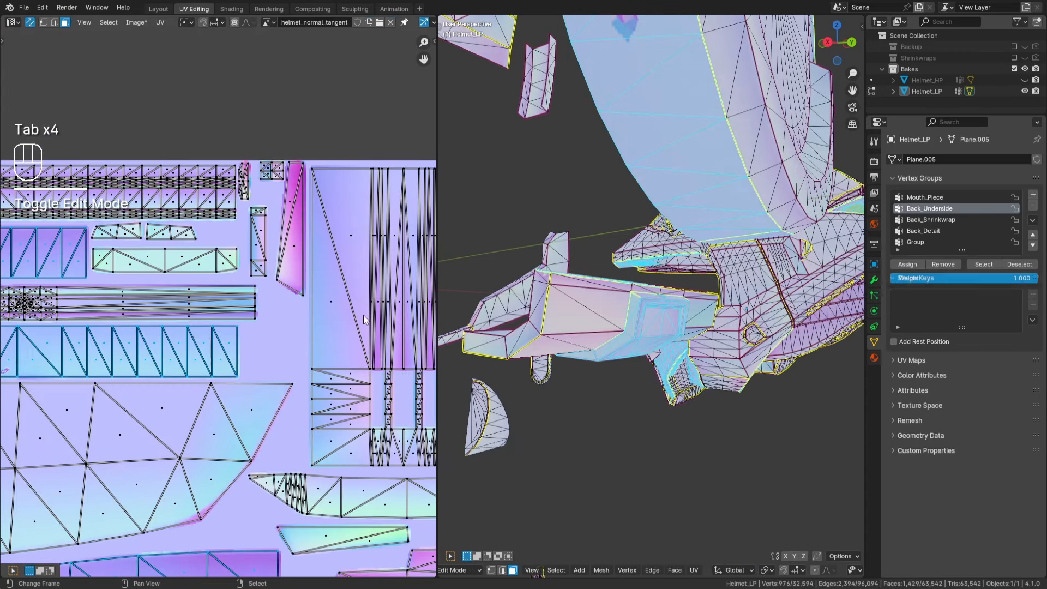
pyautogui.scroll(4, 327, 283)
pyautogui.keyDown('shift'); pyautogui.moveTo(300, 198); pyautogui.dragTo(255, 333); pyautogui.keyUp('shift')
pyautogui.scroll(-6, 273, 355)
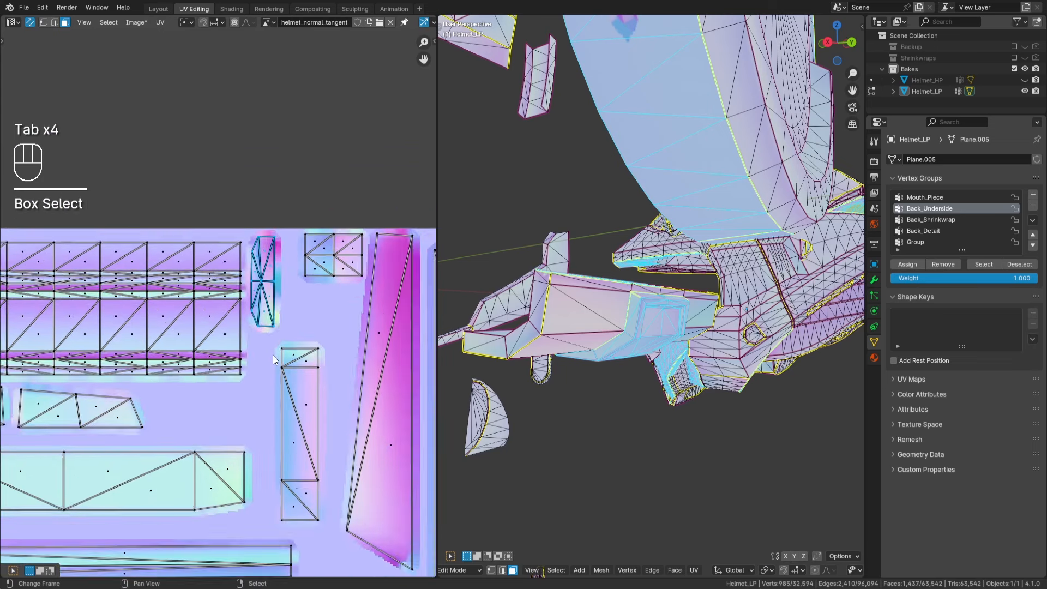
# Add the fan-shaped island with narrow vertical faces, beside the half-oval island, to the selection.
pyautogui.press('Tab')
pyautogui.moveTo(288, 401); pyautogui.dragTo(166, 329, button='middle')
pyautogui.press('Tab')
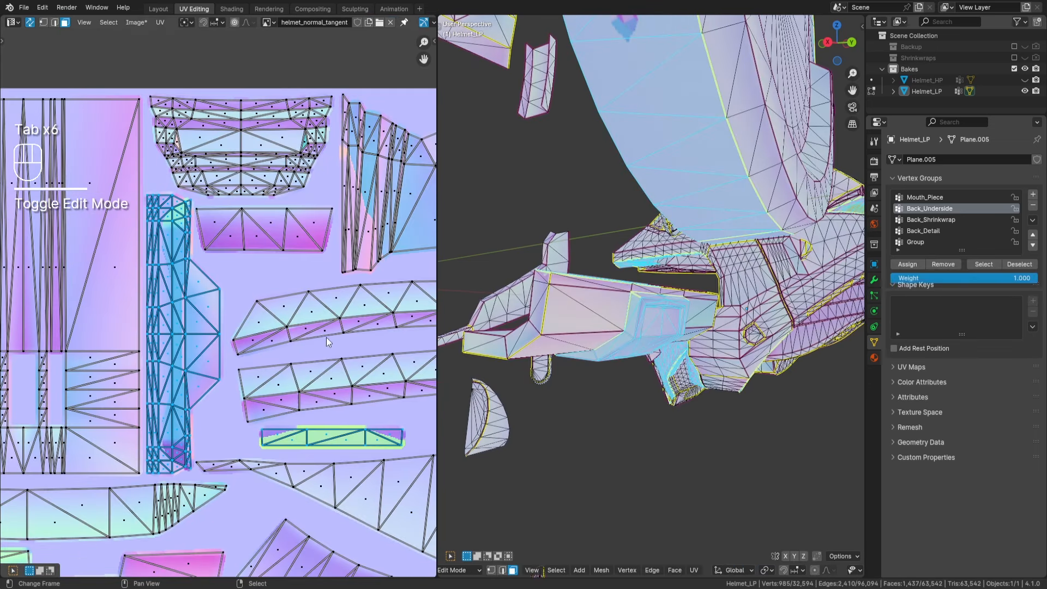
pyautogui.scroll(4, 214, 289)
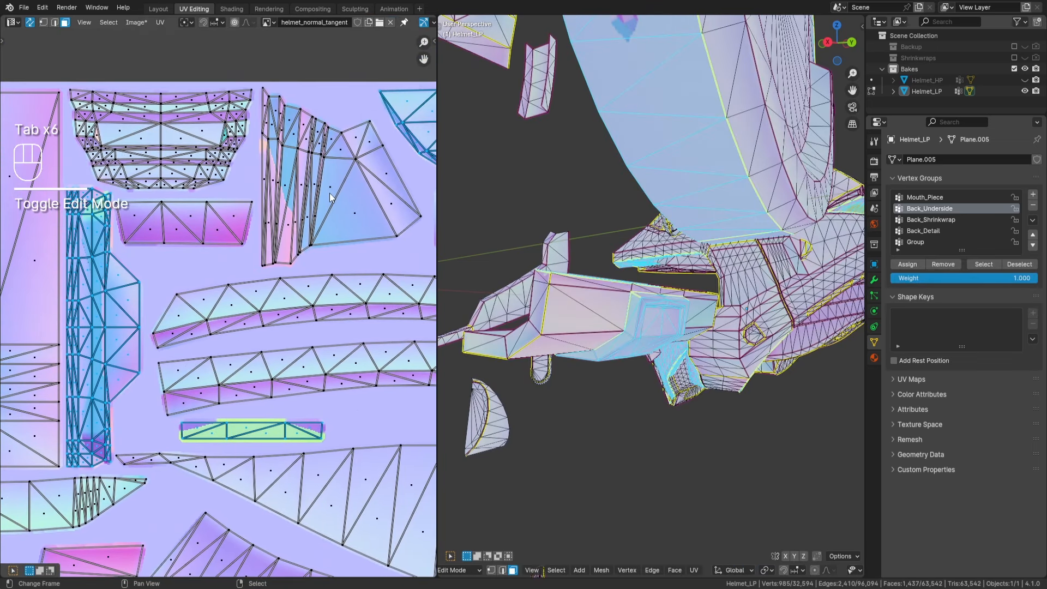
pyautogui.press('Tab')
pyautogui.press('Tab')
pyautogui.press('l')
pyautogui.scroll(-3, 327, 327)
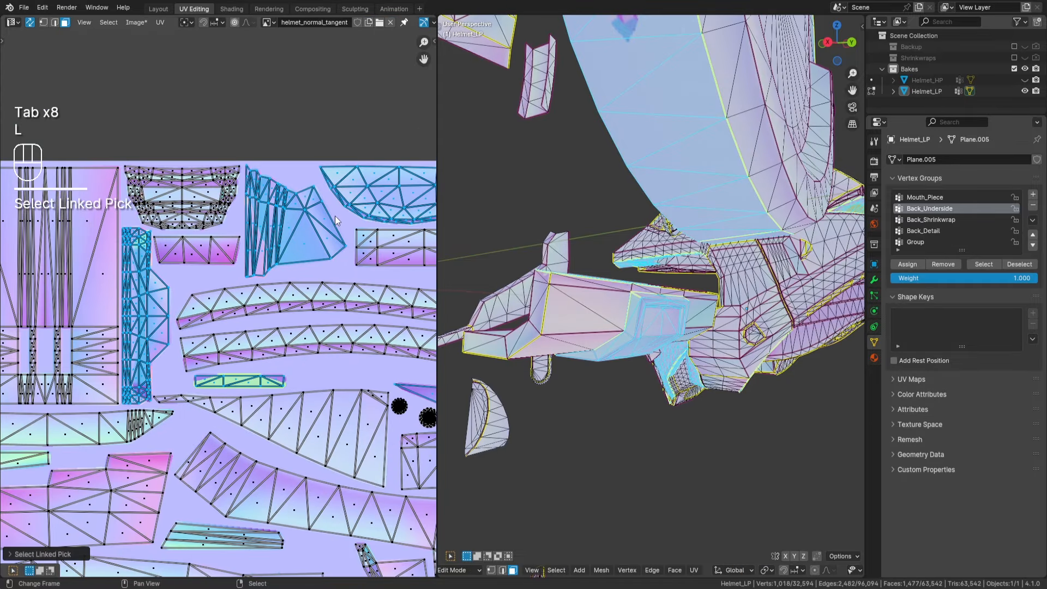
pyautogui.scroll(-3, 339, 349)
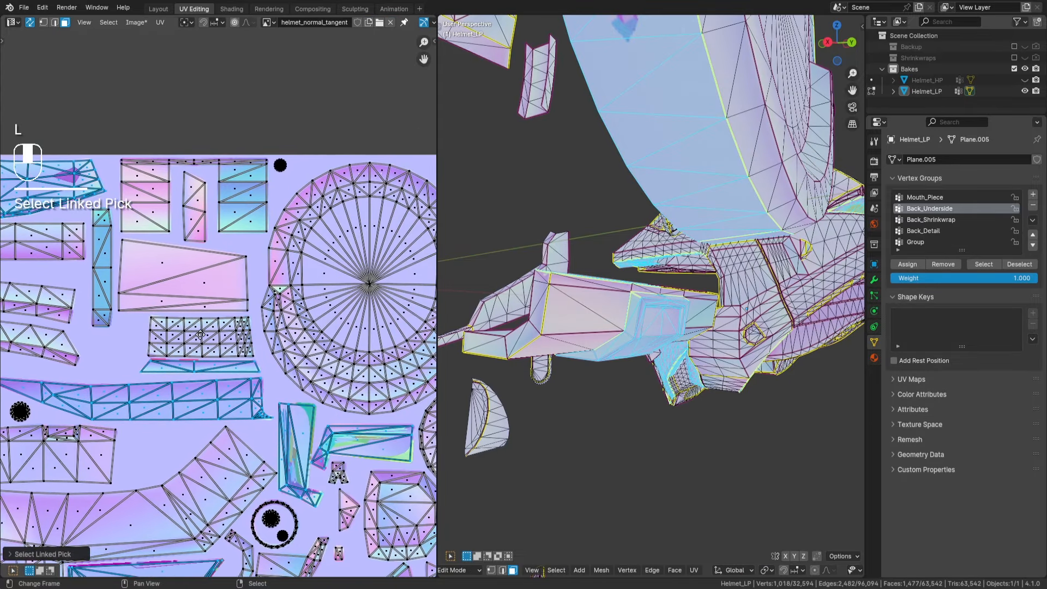
# Add the half-round island at the map's edge, below the large wheel-shaped island, to the selection.
pyautogui.press('Tab')
pyautogui.moveTo(295, 345); pyautogui.dragTo(211, 305, button='middle')
pyautogui.press('Tab')
pyautogui.press('l')
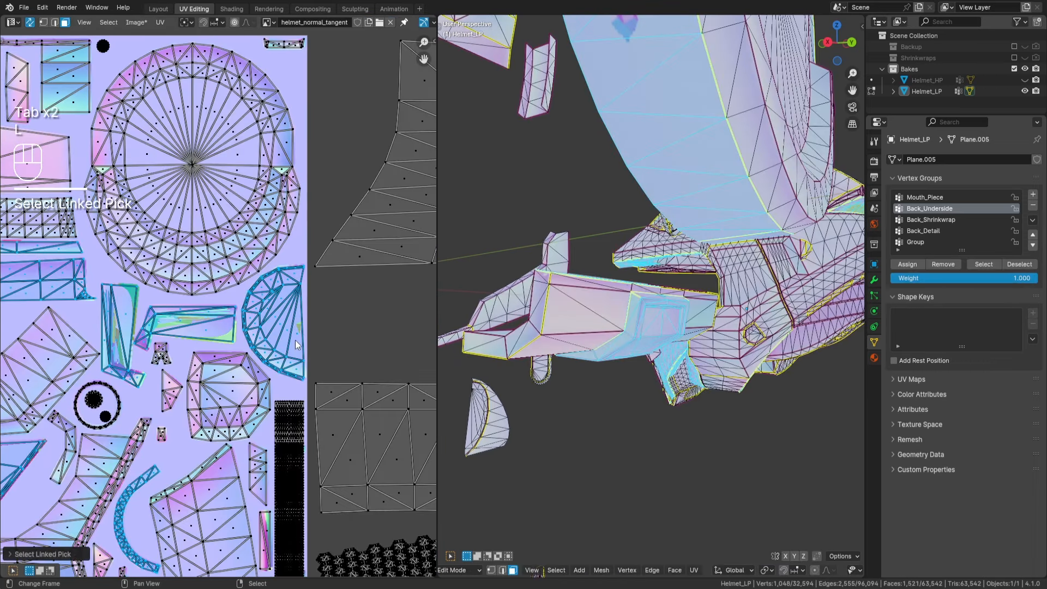
# Inspect the bake along the map's edge and add the dense vertical strip island there to the selection.
pyautogui.scroll(4, 296, 340)
pyautogui.press('Tab')
pyautogui.moveTo(260, 349); pyautogui.dragTo(172, 317, button='middle')
pyautogui.scroll(2, 242, 350)
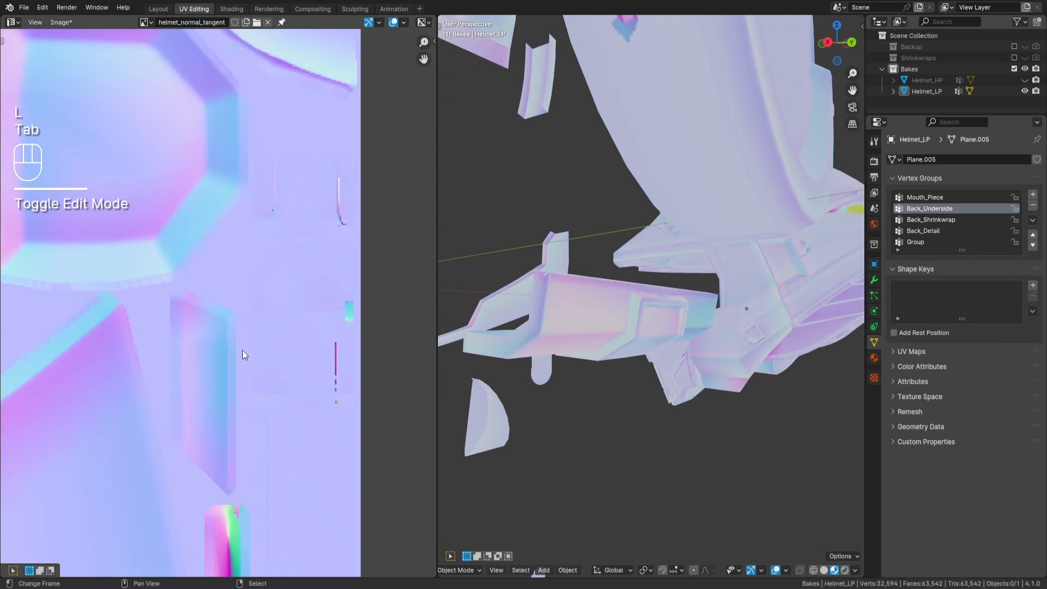
pyautogui.press('Tab')
pyautogui.press('l')
pyautogui.press('Tab')
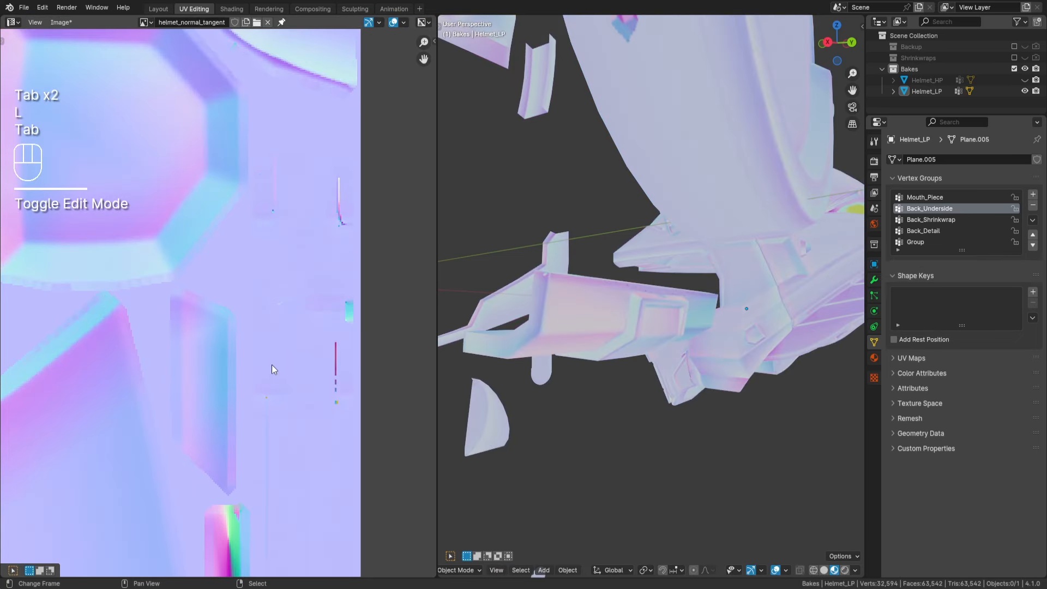
# Add the narrow two-face island near the map's outer edge to the selection.
pyautogui.moveTo(260, 366); pyautogui.dragTo(244, 257, button='middle')
pyautogui.press('Tab')
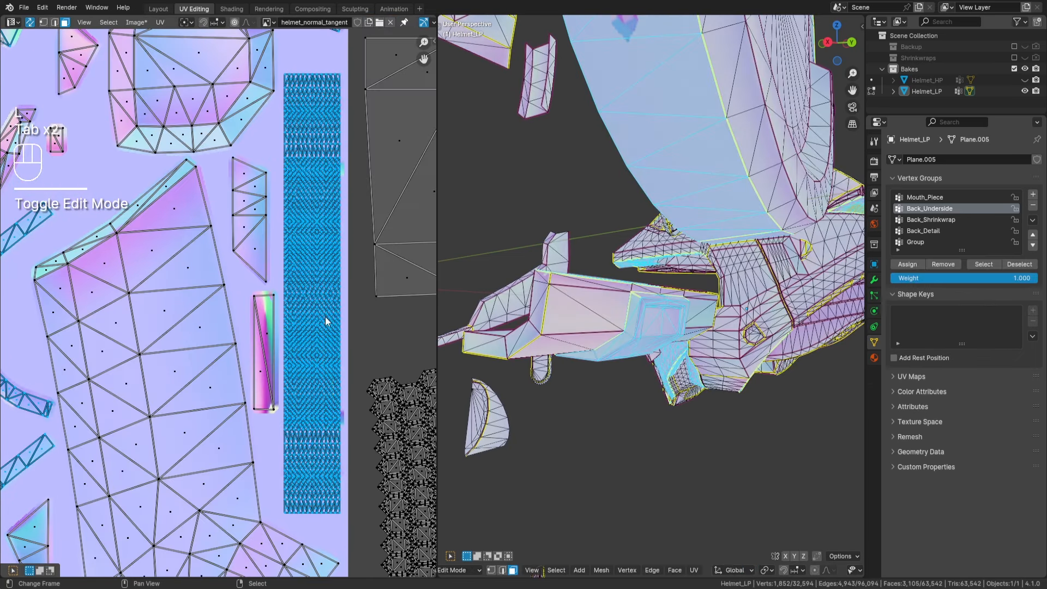
pyautogui.moveTo(293, 346); pyautogui.dragTo(354, 142, button='middle')
pyautogui.press('l')
# Bring the helmet's front into view and add the large side panel island next to the dense dome-shaped island to the selection.
pyautogui.scroll(-3, 264, 319)
pyautogui.scroll(1, 355, 141)
pyautogui.moveTo(169, 311); pyautogui.dragTo(336, 161, button='middle')
pyautogui.moveTo(313, 346); pyautogui.dragTo(223, 130, button='middle')
pyautogui.moveTo(146, 185); pyautogui.dragTo(261, 250, button='middle')
pyautogui.scroll(-4, 195, 219)
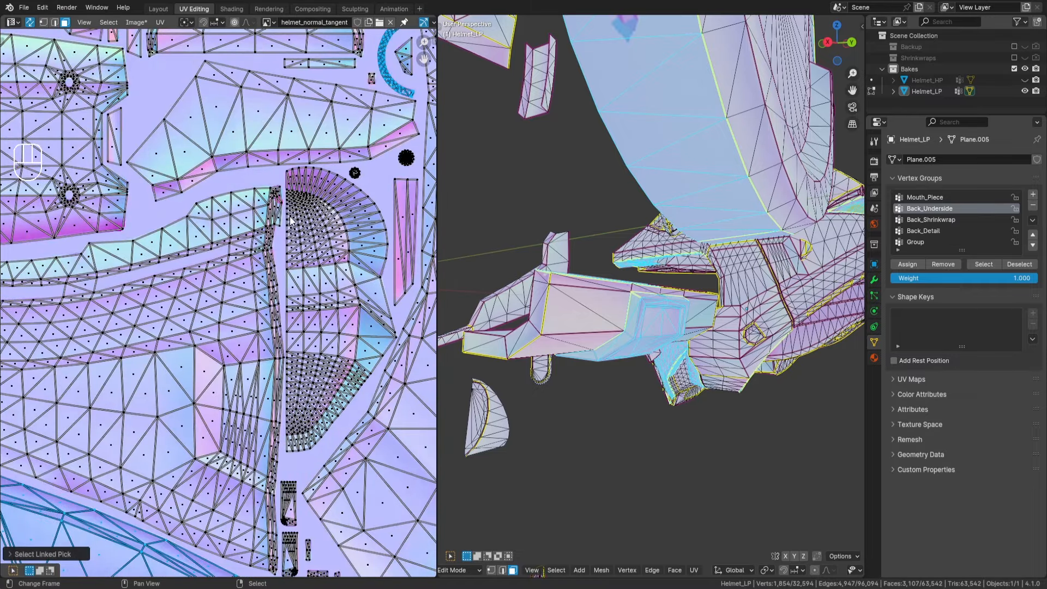
pyautogui.scroll(6, 199, 284)
pyautogui.moveTo(199, 285); pyautogui.dragTo(5, 394, button='middle')
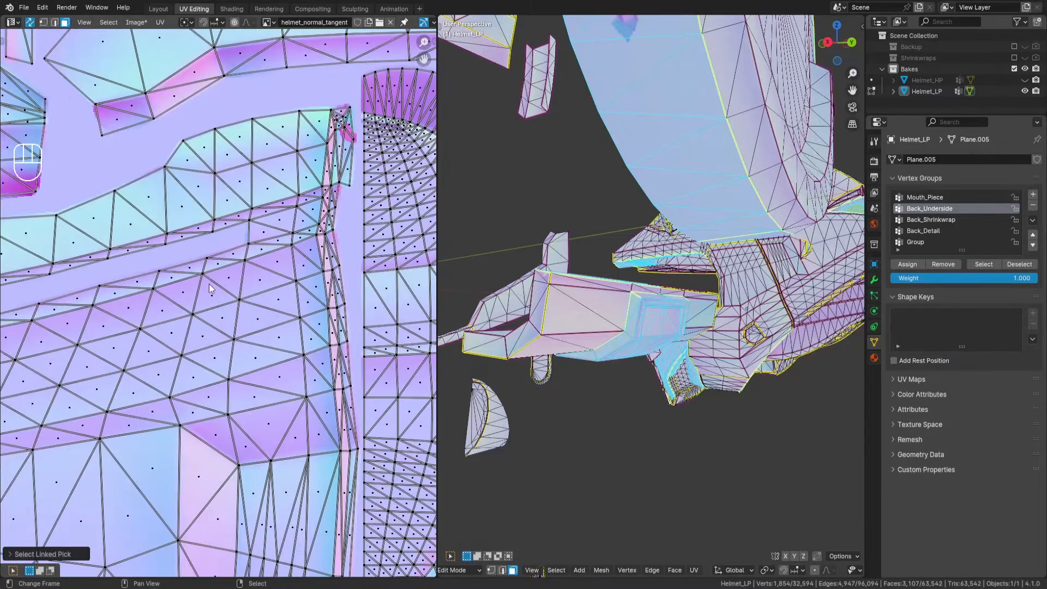
pyautogui.scroll(-9, 623, 151)
pyautogui.moveTo(579, 295); pyautogui.dragTo(720, 305, button='middle')
pyautogui.keyDown('shift'); pyautogui.moveTo(513, 319); pyautogui.dragTo(677, 324, button='middle'); pyautogui.keyUp('shift')
pyautogui.scroll(5, 677, 324)
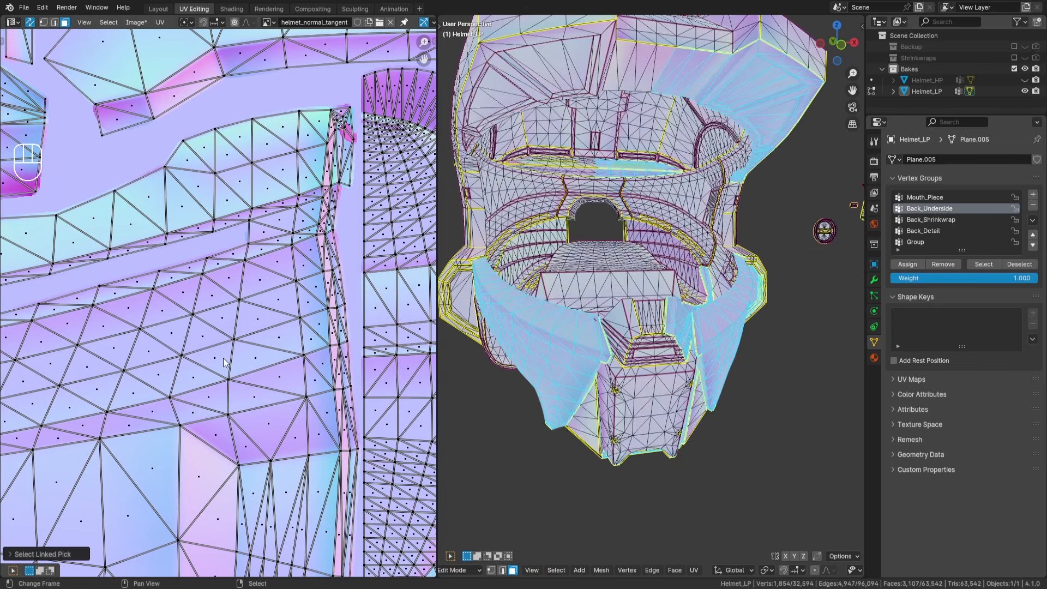
pyautogui.press('l')
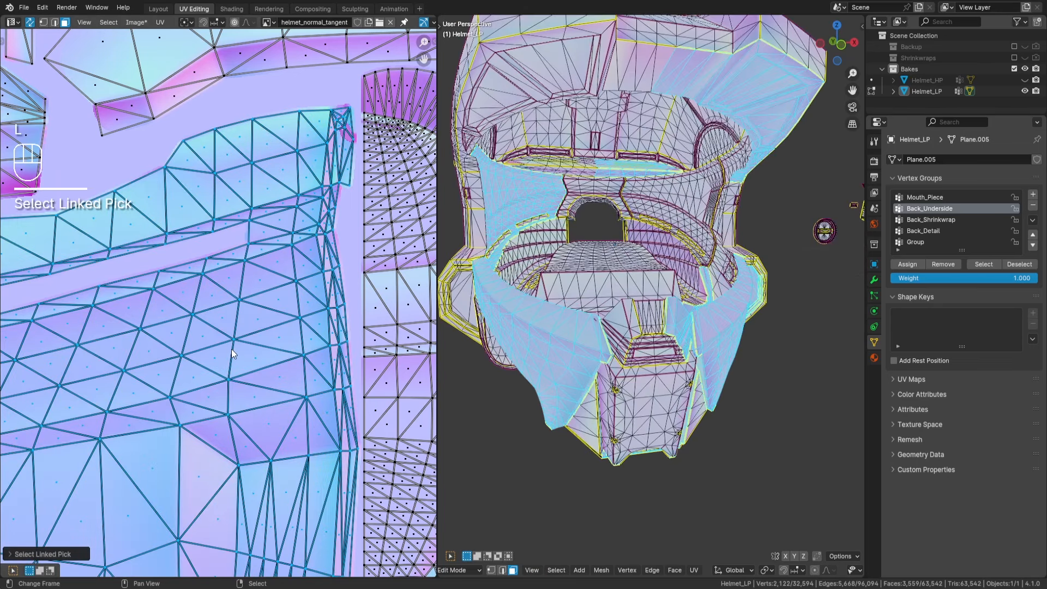
# Add the mirrored counterpart of the large side panel island, below the dense black mesh island, to the selection.
pyautogui.scroll(-6, 224, 358)
pyautogui.moveTo(235, 343); pyautogui.dragTo(230, 317, button='middle')
pyautogui.scroll(6, 230, 316)
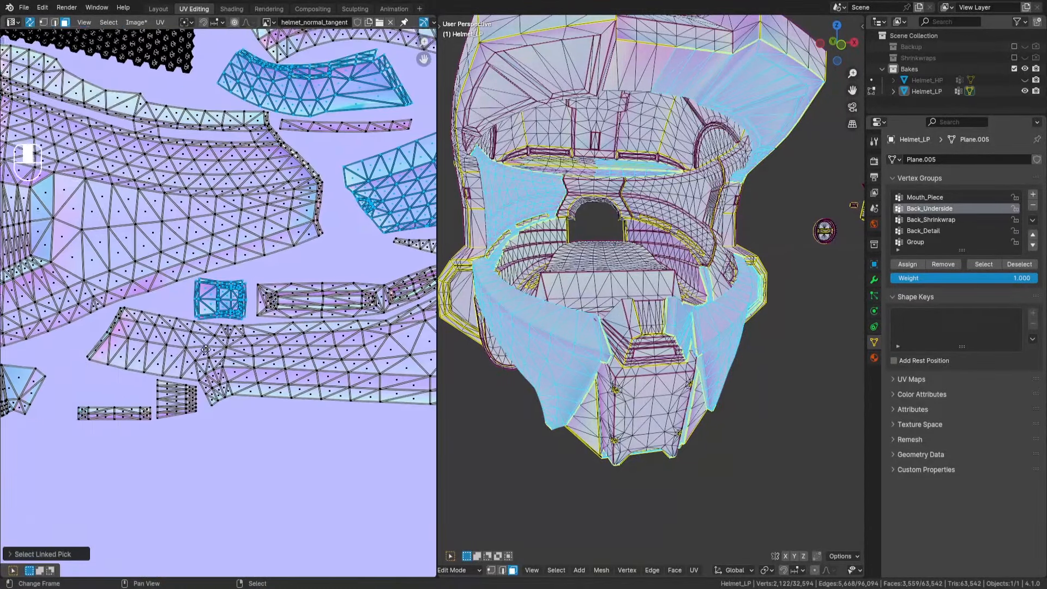
pyautogui.moveTo(206, 350); pyautogui.dragTo(282, 373, button='middle')
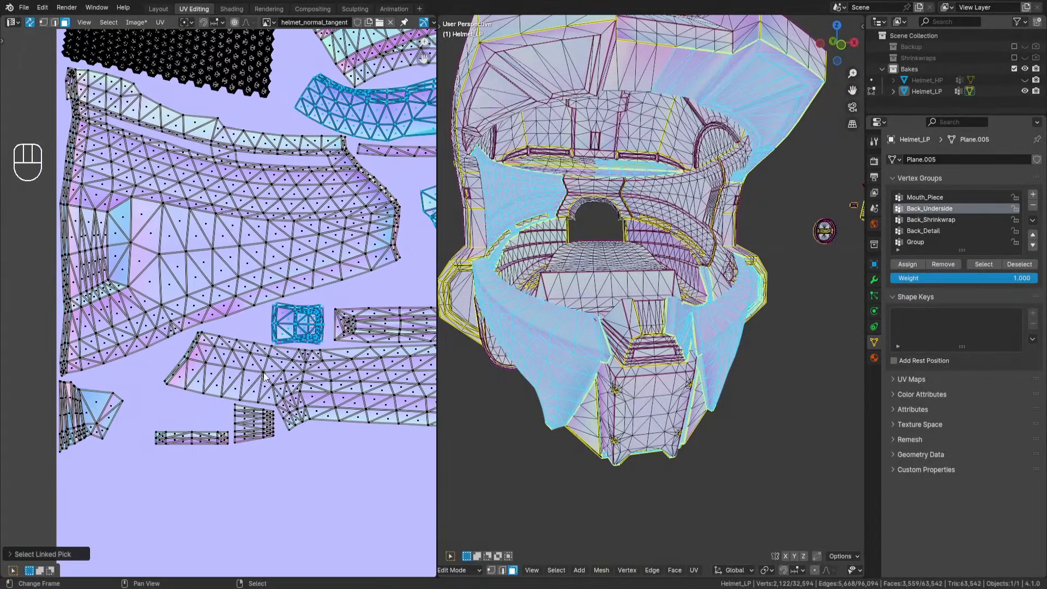
pyautogui.press('l')
pyautogui.scroll(-3, 276, 256)
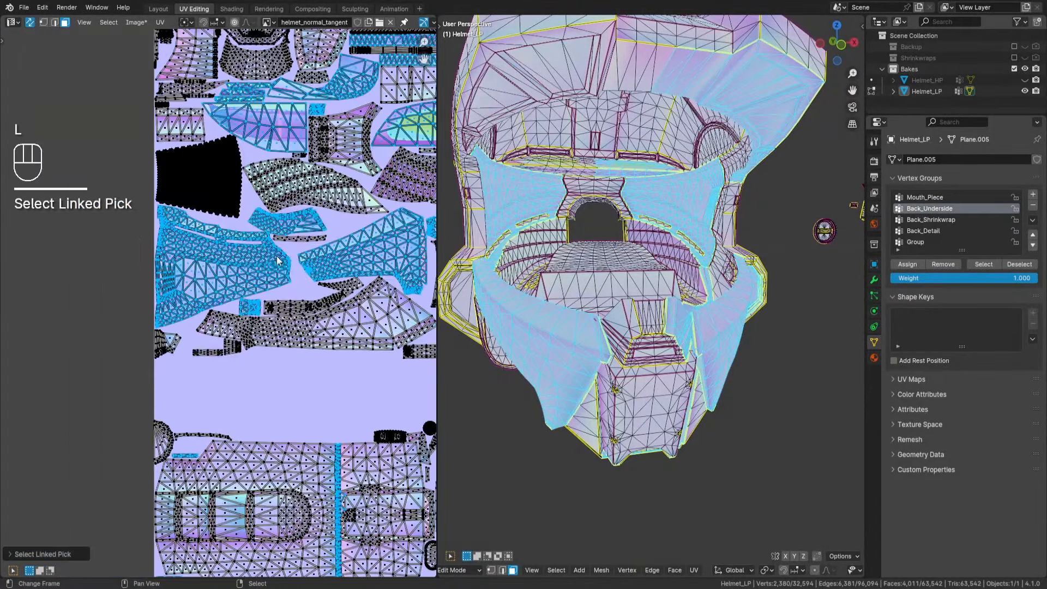
# Examine the remaining islands near the map's lower corner, including the baked arched groove and its diagonal branch, for artifacts.
pyautogui.scroll(2, 190, 246)
pyautogui.moveTo(324, 290); pyautogui.dragTo(177, 264, button='middle')
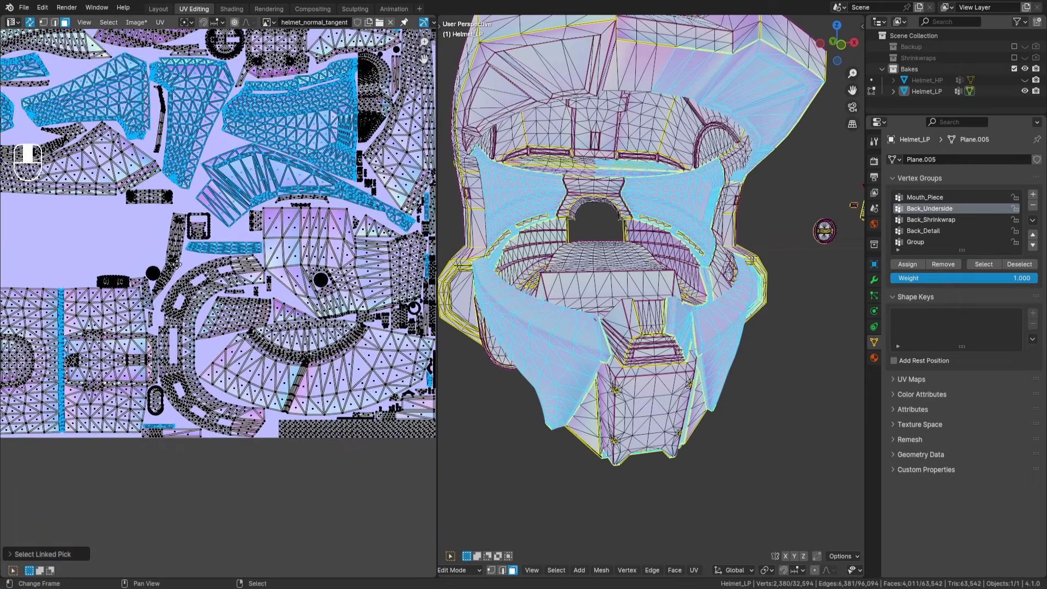
pyautogui.moveTo(366, 312); pyautogui.dragTo(188, 289, button='middle')
pyautogui.scroll(4, 266, 305)
pyautogui.moveTo(277, 314); pyautogui.dragTo(221, 284, button='middle')
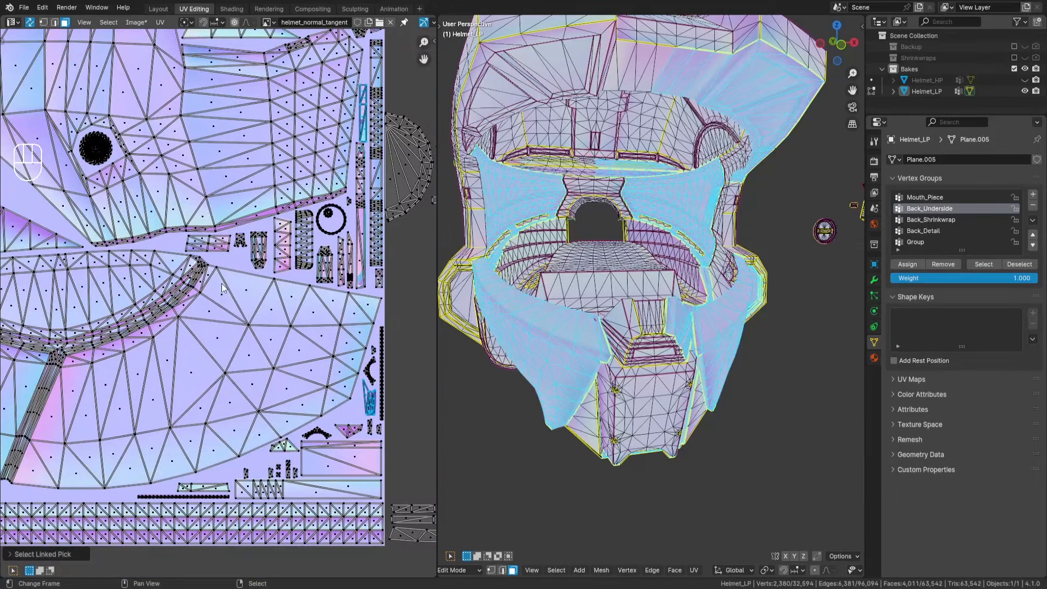
pyautogui.scroll(5, 229, 316)
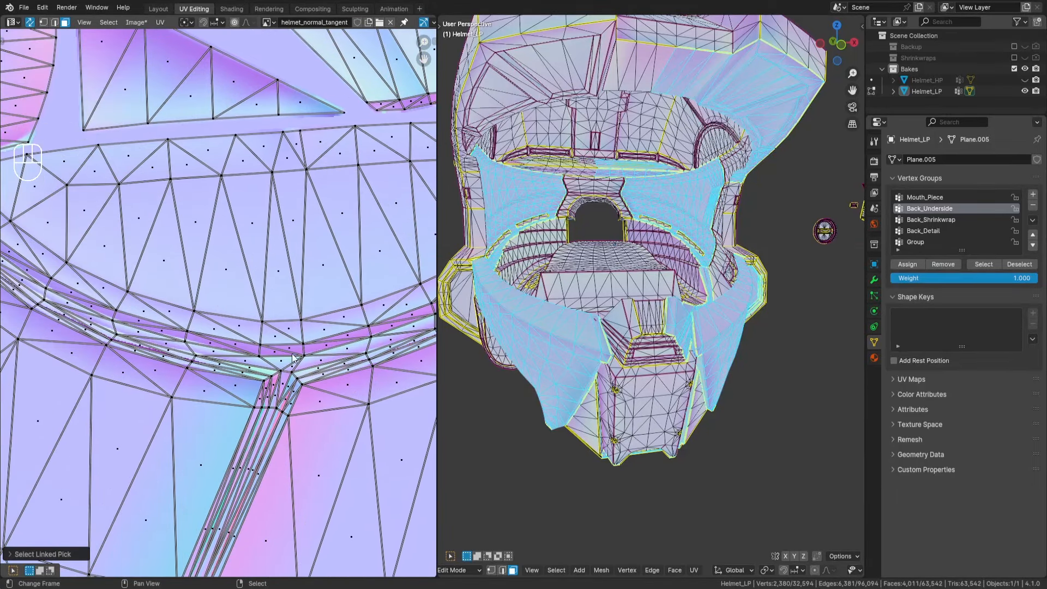
pyautogui.press('Tab')
pyautogui.moveTo(216, 395); pyautogui.dragTo(309, 340, button='middle')
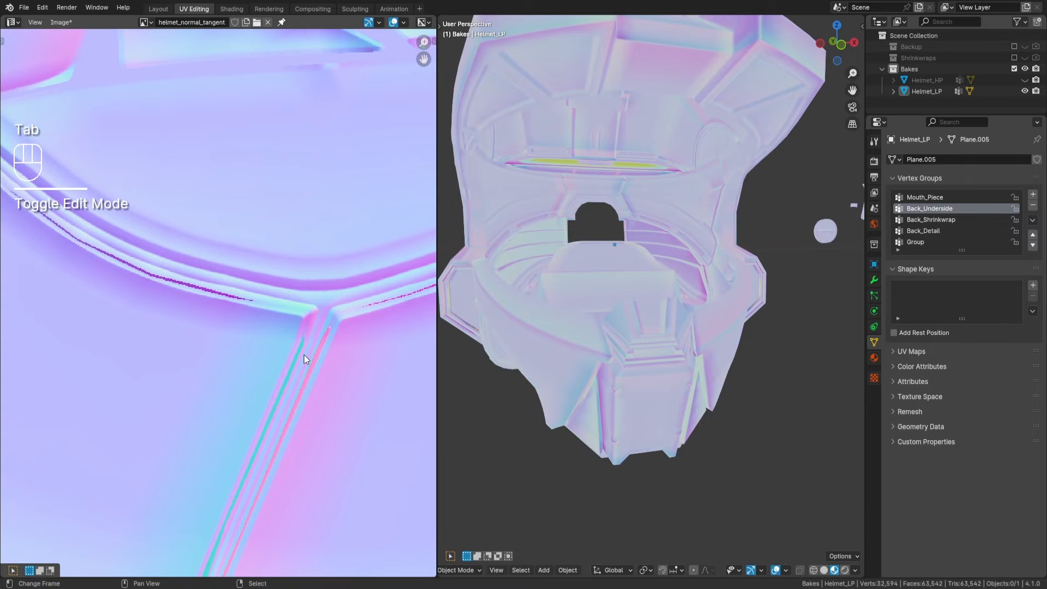
# In the UV layout, circle-select the diagonal groove branch and the adjoining arched groove from its upper-left end to just past the junction.
pyautogui.hotkey('shift', 'space')
pyautogui.moveTo(404, 372); pyautogui.dragTo(398, 253, button='middle')
pyautogui.press('Tab')
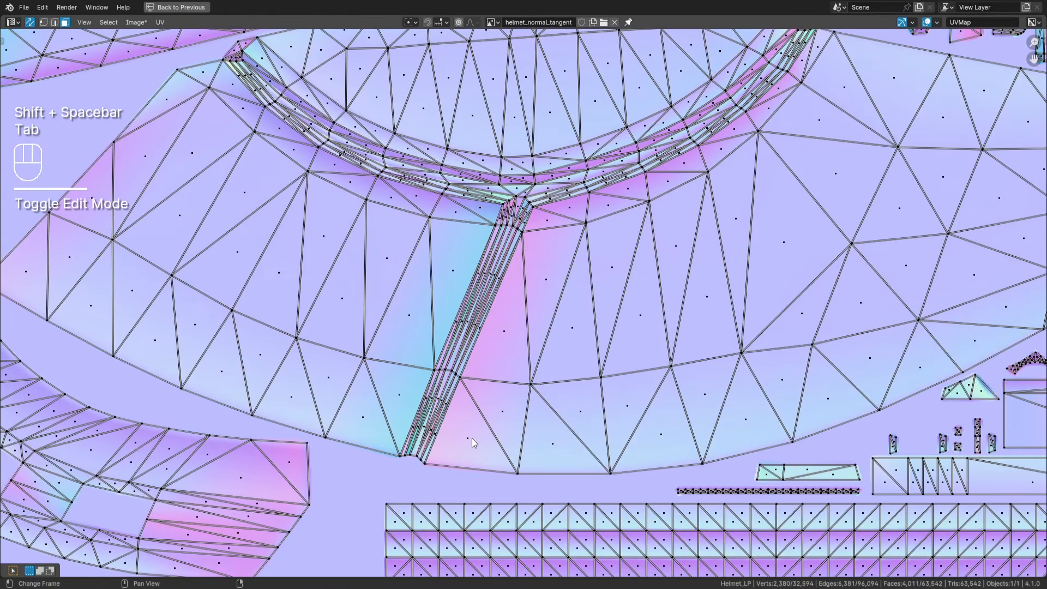
pyautogui.press('c')
pyautogui.moveTo(426, 444)
pyautogui.mouseDown()
pyautogui.moveTo(510, 245)
pyautogui.moveTo(523, 208)
pyautogui.moveTo(503, 199)
pyautogui.mouseUp()
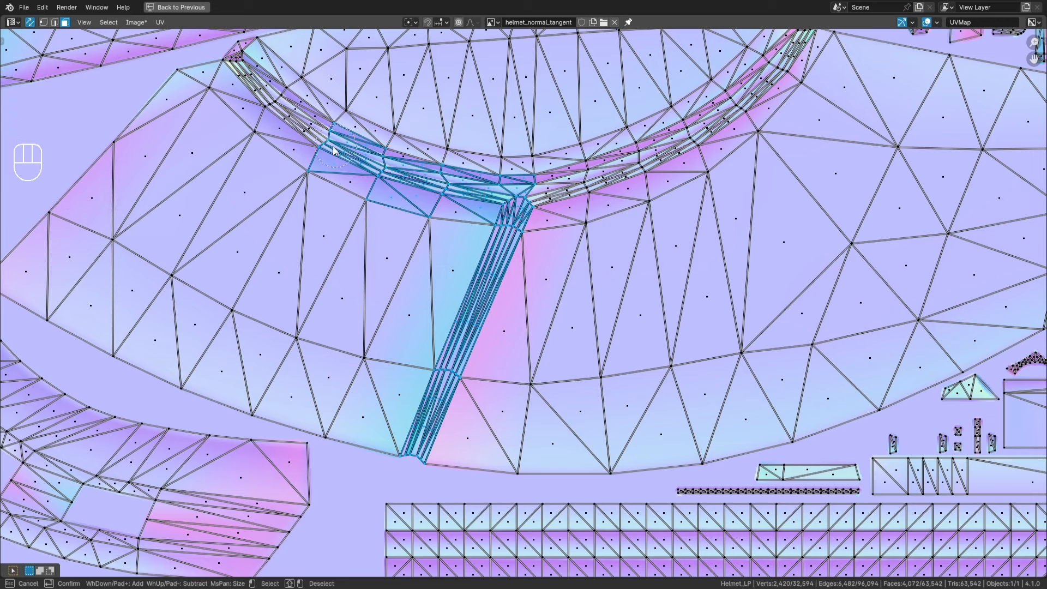
pyautogui.moveTo(334, 150)
pyautogui.mouseDown()
pyautogui.moveTo(246, 76)
pyautogui.moveTo(256, 60)
pyautogui.moveTo(293, 97)
pyautogui.mouseUp()
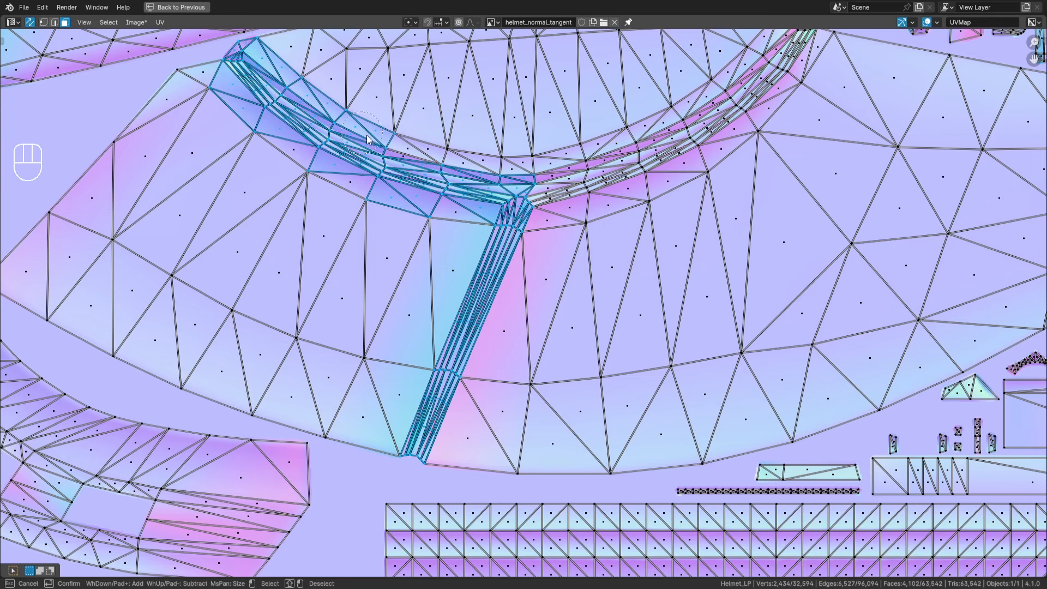
pyautogui.moveTo(367, 137)
pyautogui.mouseDown()
pyautogui.moveTo(515, 173)
pyautogui.moveTo(641, 156)
pyautogui.mouseUp()
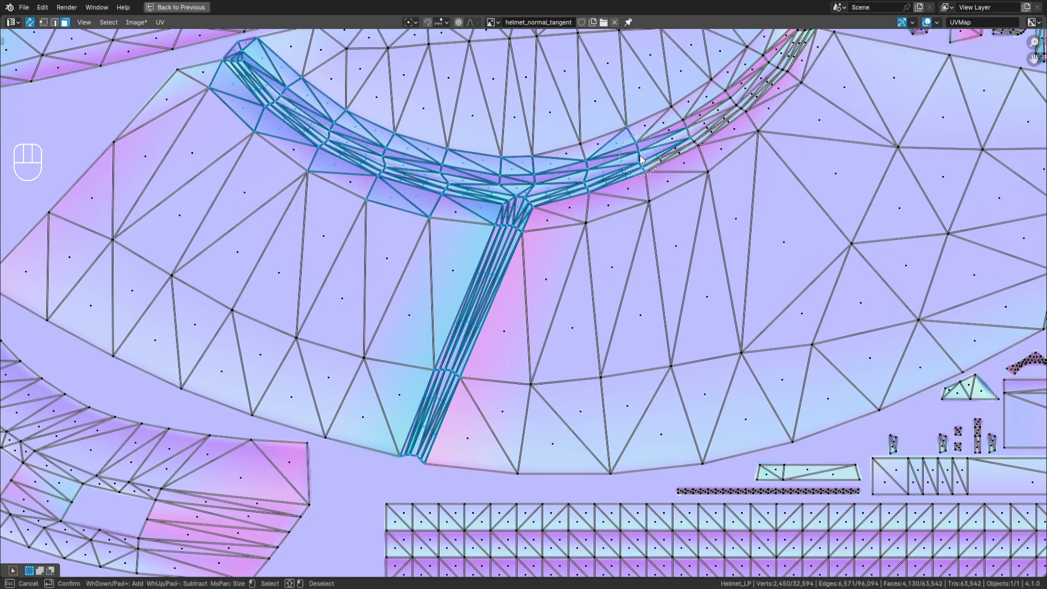
pyautogui.rightClick(640, 156)
# Add the rest of the arched groove up to its upper-right end to the selection.
pyautogui.moveTo(640, 158); pyautogui.dragTo(462, 298, button='middle')
pyautogui.press('c')
pyautogui.moveTo(401, 306)
pyautogui.mouseDown()
pyautogui.moveTo(518, 256)
pyautogui.moveTo(614, 175)
pyautogui.mouseUp()
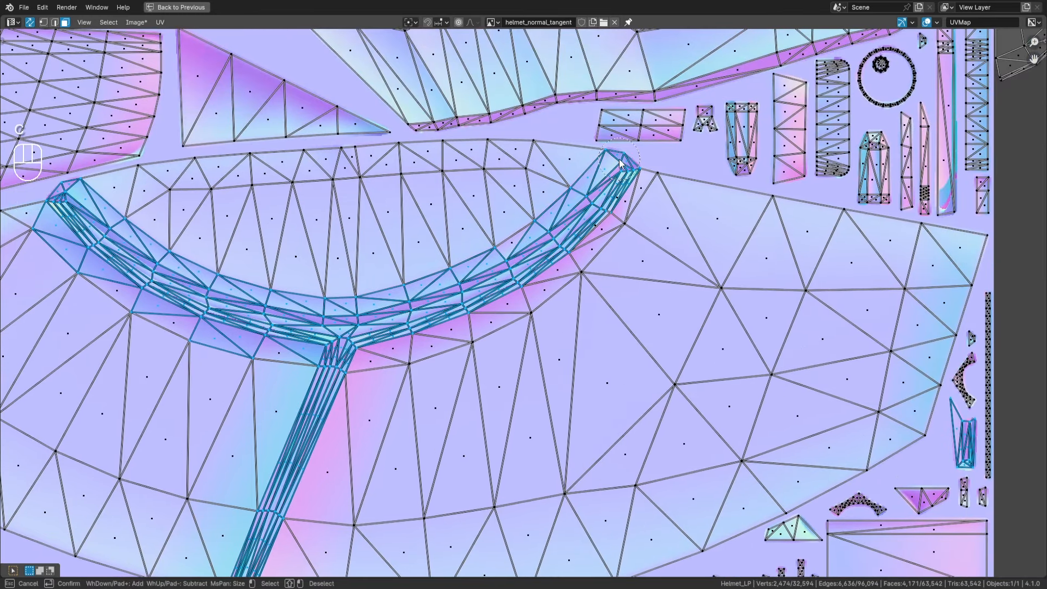
# Deselect the row of faces along the inner edge of the arched groove, keeping the groove faces selected.
pyautogui.moveTo(599, 148); pyautogui.dragTo(586, 166, button='middle')
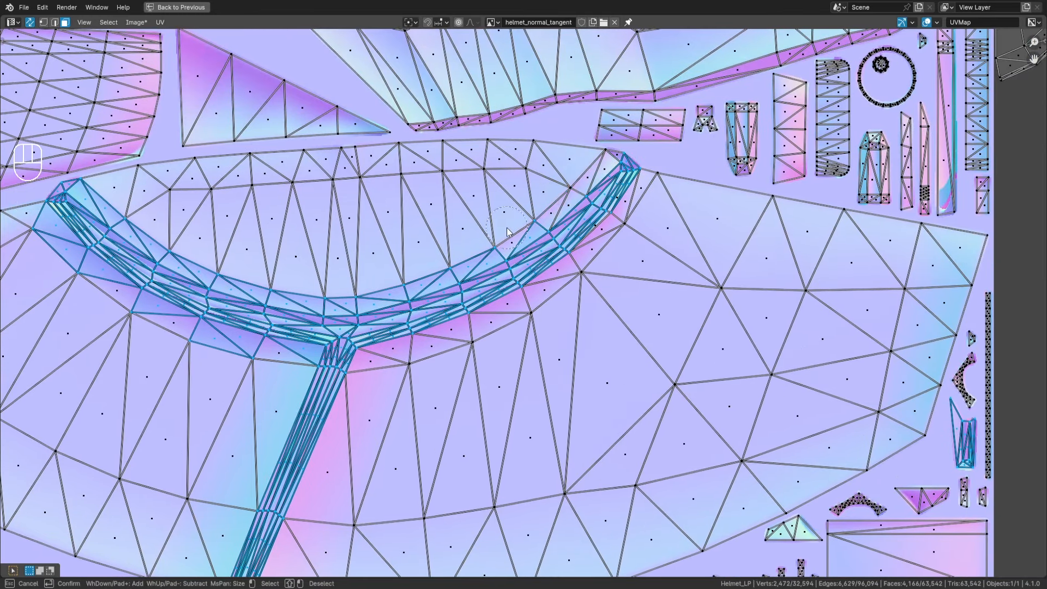
pyautogui.moveTo(469, 253); pyautogui.dragTo(428, 272, button='middle')
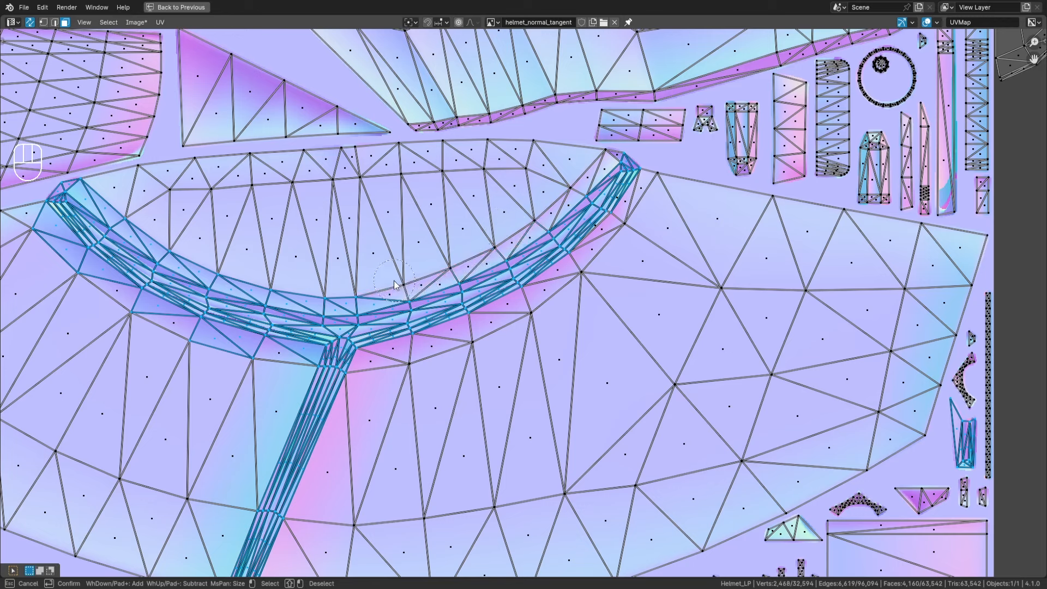
pyautogui.moveTo(360, 292); pyautogui.dragTo(326, 295, button='middle')
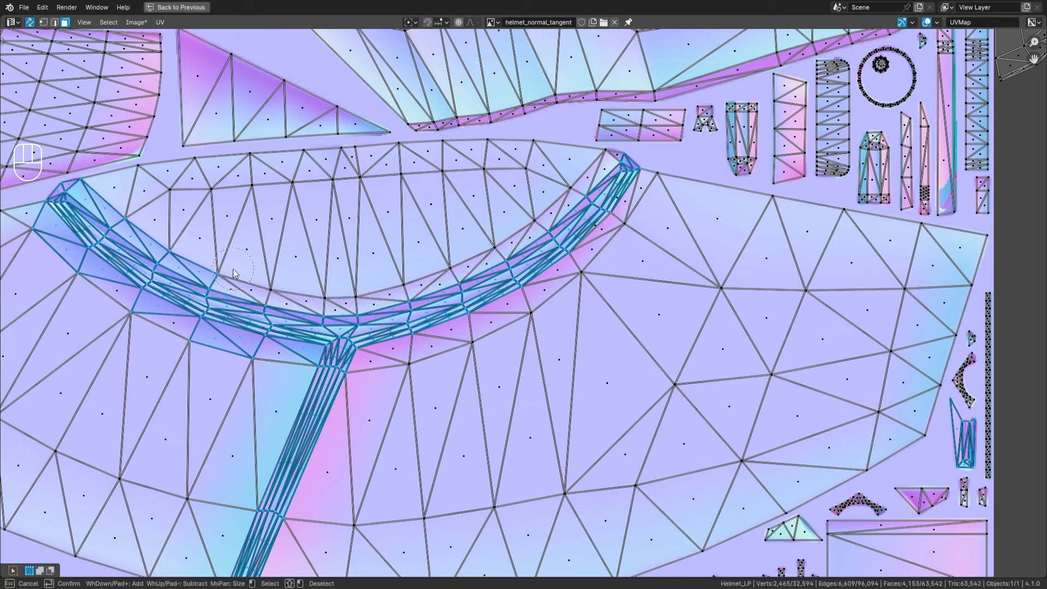
pyautogui.moveTo(234, 269)
pyautogui.mouseDown(button='middle')
pyautogui.moveTo(158, 240)
pyautogui.moveTo(82, 180)
pyautogui.mouseUp(button='middle')
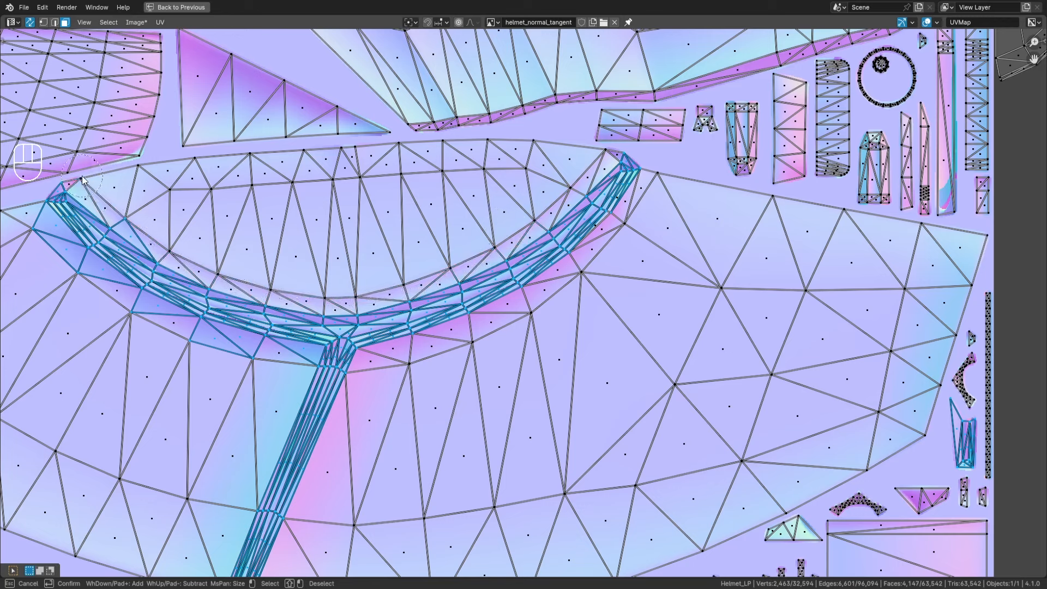
pyautogui.rightClick(155, 234)
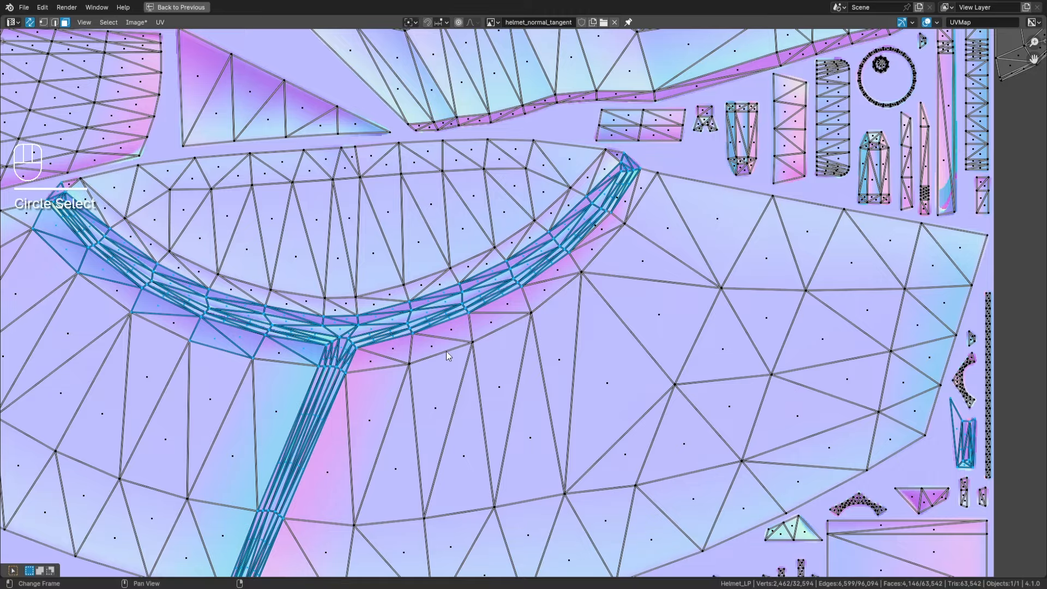
# Review the full artifact selection across the UV map and around the helmet mesh.
pyautogui.scroll(-3, 447, 351)
pyautogui.scroll(-2, 480, 373)
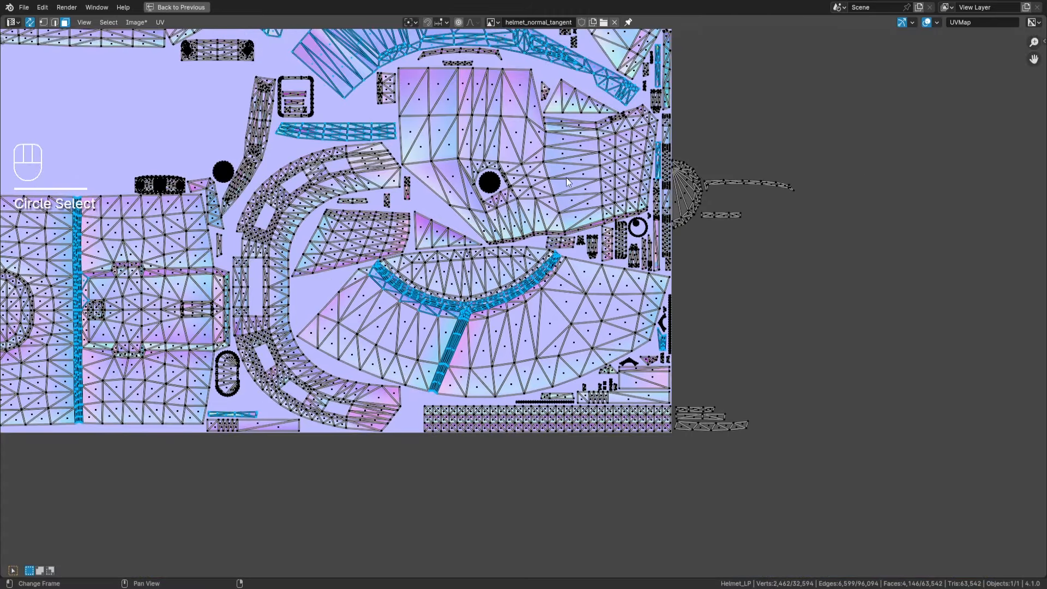
pyautogui.moveTo(568, 178); pyautogui.dragTo(523, 322, button='middle')
pyautogui.scroll(-5, 523, 321)
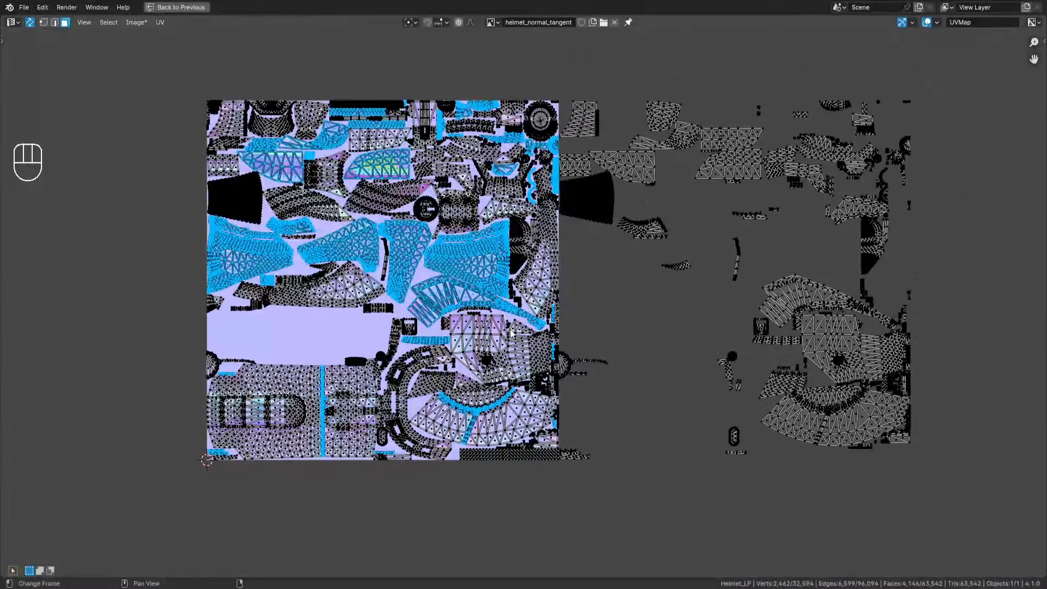
pyautogui.hotkey('shift', 'space')
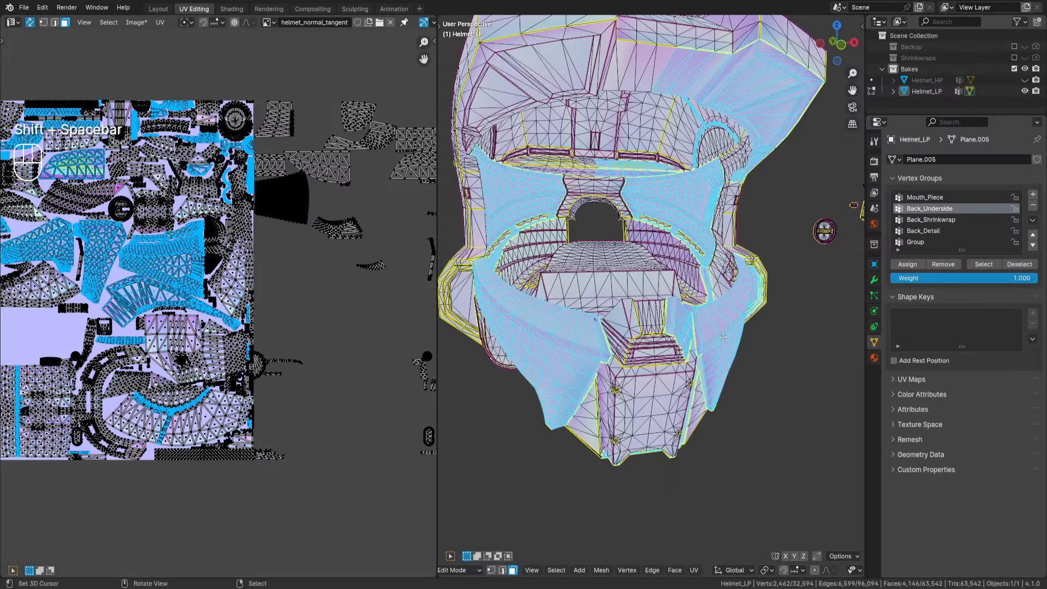
pyautogui.moveTo(723, 337); pyautogui.dragTo(636, 284, button='middle')
pyautogui.press('KP_Decimal')
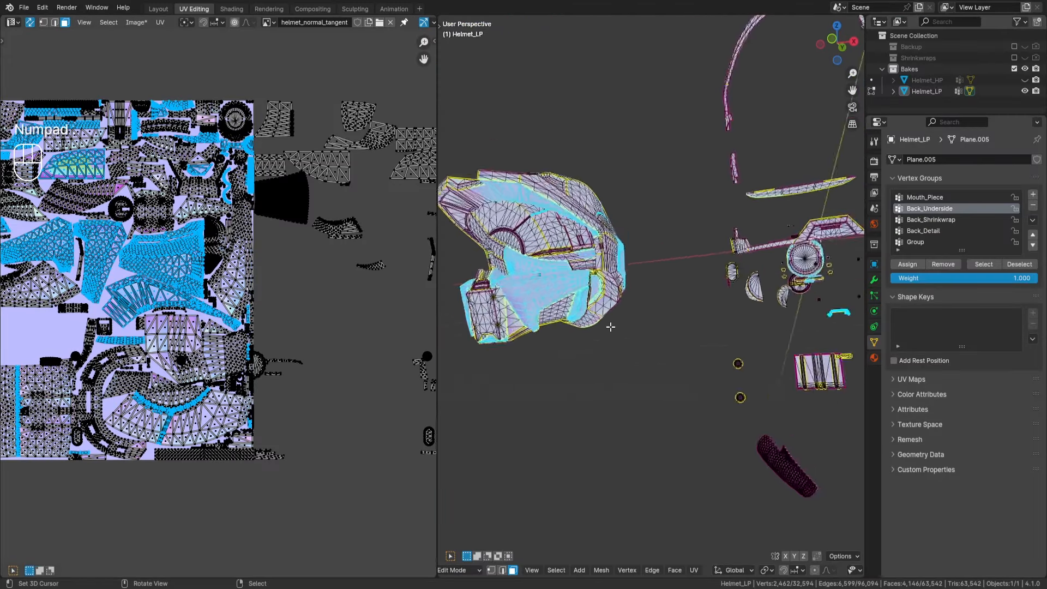
pyautogui.scroll(3, 604, 332)
pyautogui.moveTo(603, 332); pyautogui.dragTo(637, 328, button='middle')
pyautogui.keyDown('shift'); pyautogui.moveTo(637, 327); pyautogui.dragTo(684, 344, button='middle'); pyautogui.keyUp('shift')
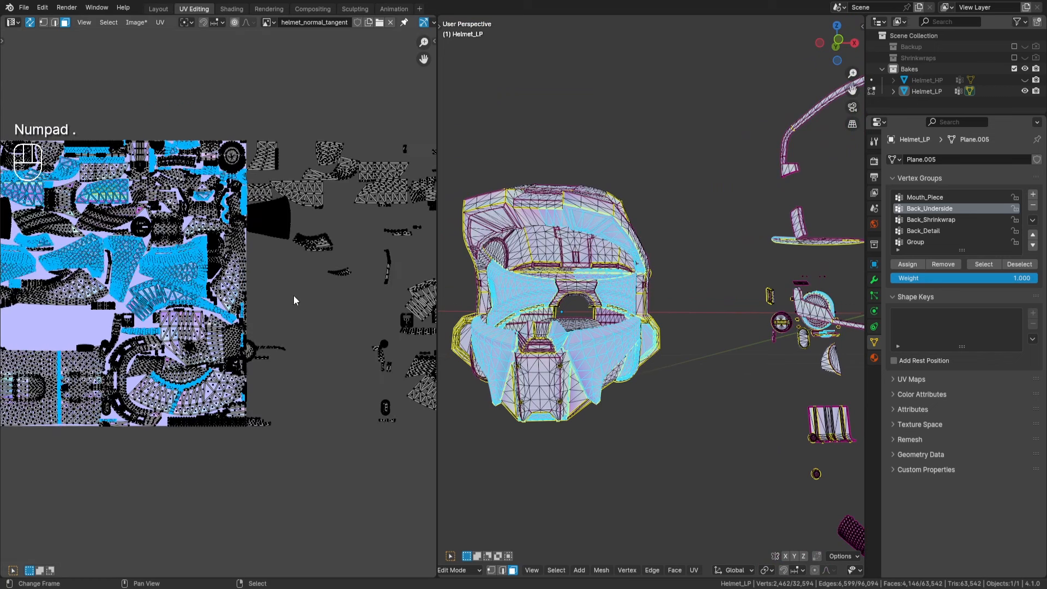
pyautogui.scroll(-3, 300, 302)
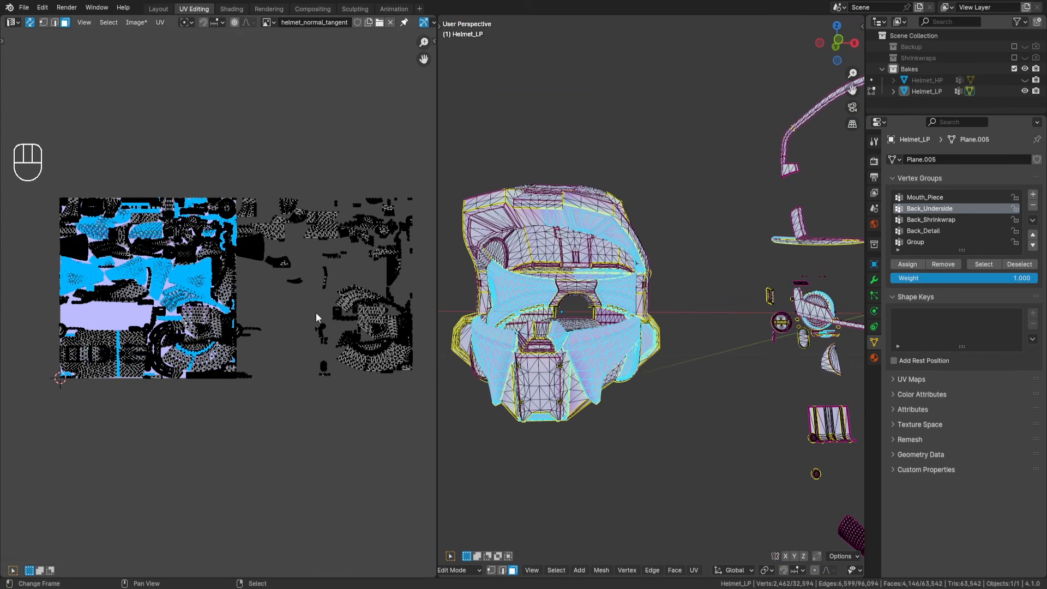
# Invert the selection and move the artifact-free UVs 1 unit along Y, out of the image tile.
pyautogui.hotkey('ctrl', 'i')
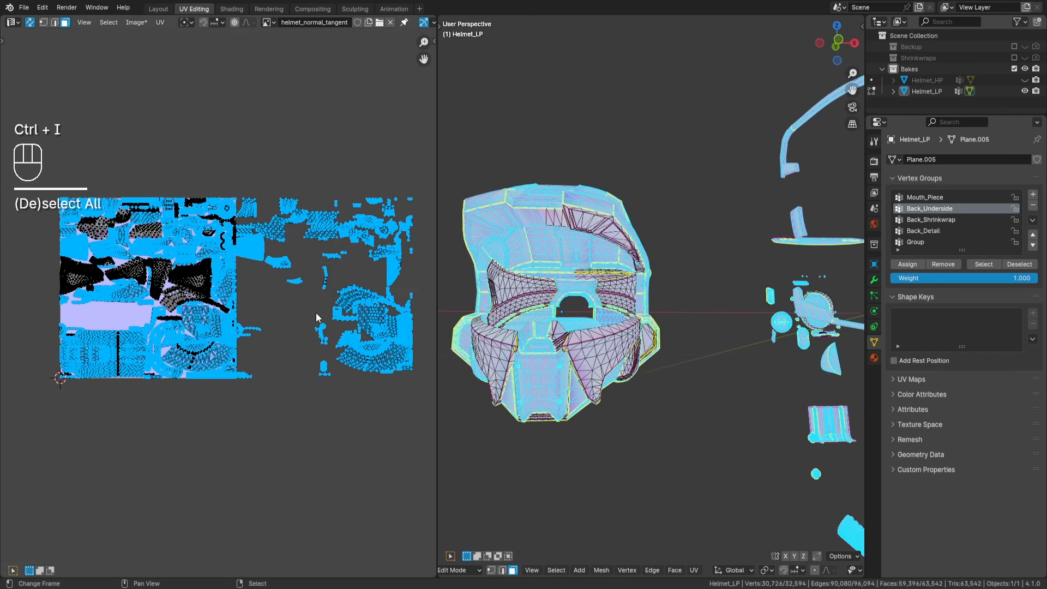
pyautogui.press('g')
pyautogui.press('y')
pyautogui.press('KP_1')
pyautogui.press('Return')
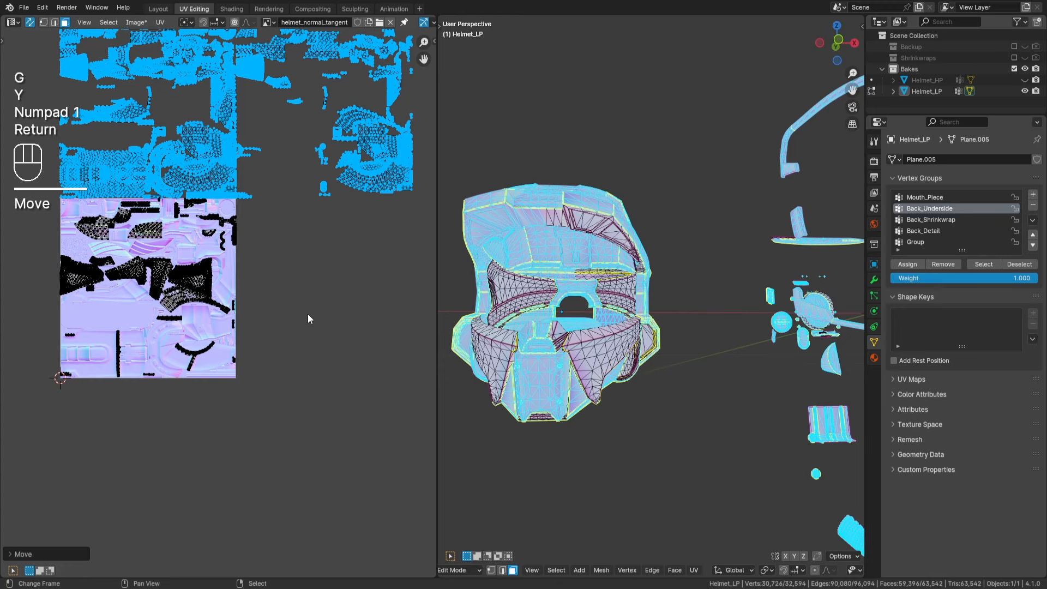
# Deselect all faces, return to Object Mode, and select the Helmet_LP object.
pyautogui.press('a')
pyautogui.press('a')
pyautogui.moveTo(676, 333); pyautogui.dragTo(697, 382, button='middle')
pyautogui.press('Tab')
pyautogui.moveTo(616, 384); pyautogui.dragTo(603, 371, button='middle')
pyautogui.press('a')
pyautogui.press('a')
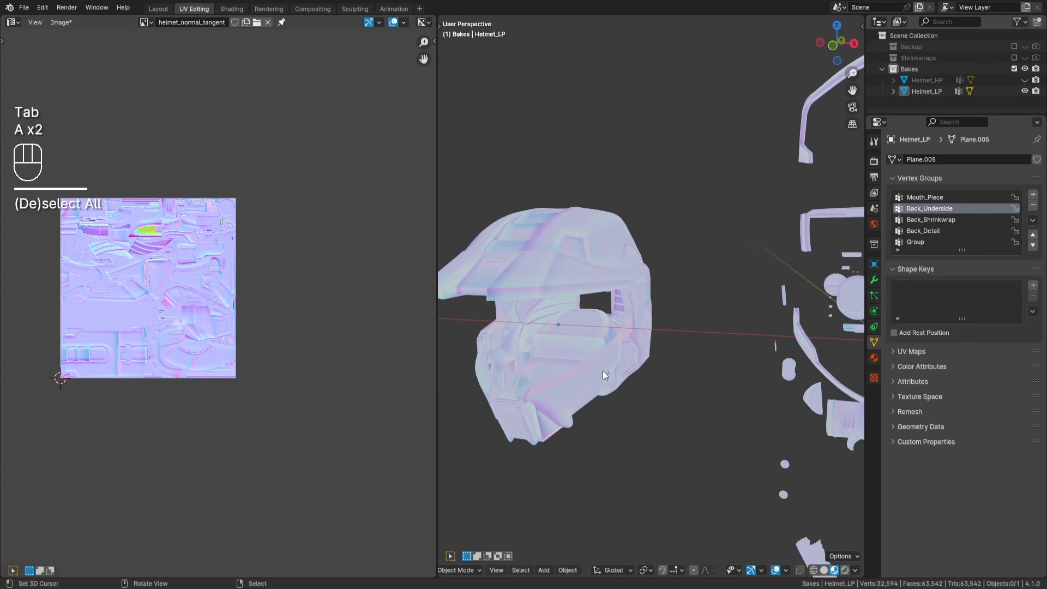
pyautogui.click(571, 368)
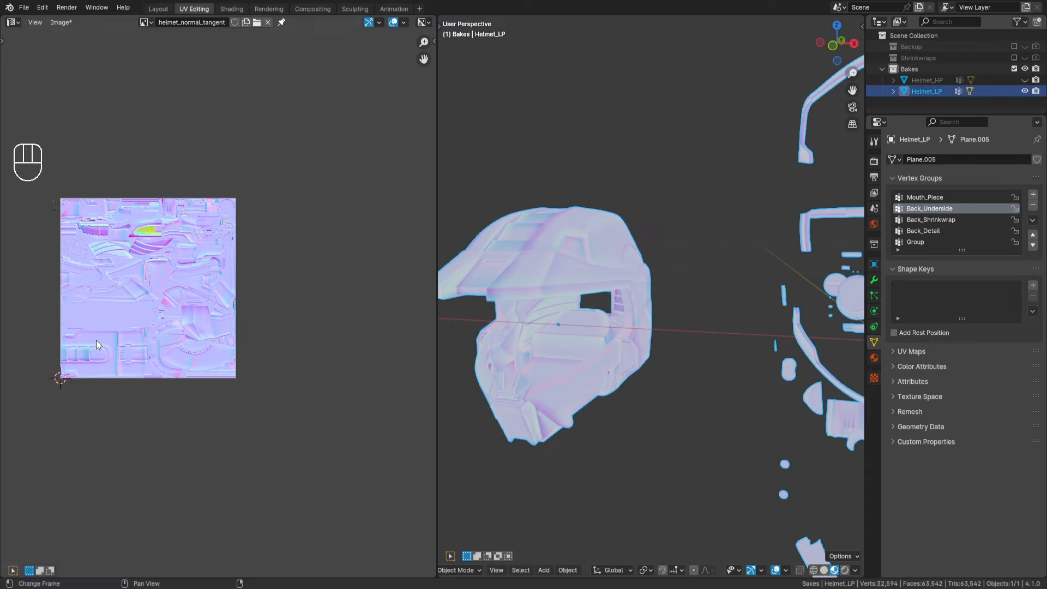
# Show the TexTools baking settings and look over the baked normal map beside them.
pyautogui.press('n')
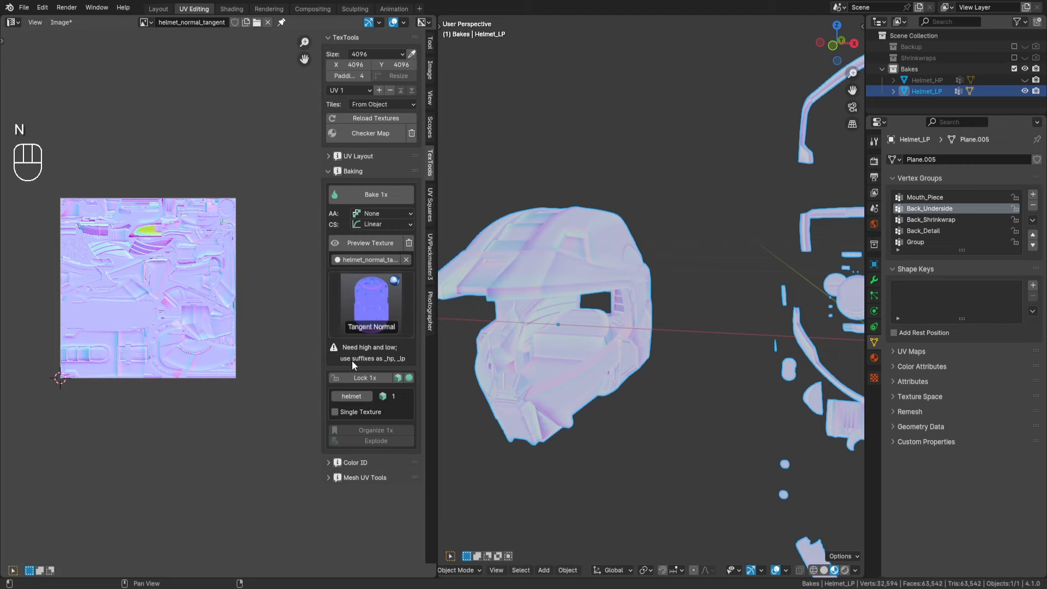
pyautogui.scroll(2, 186, 281)
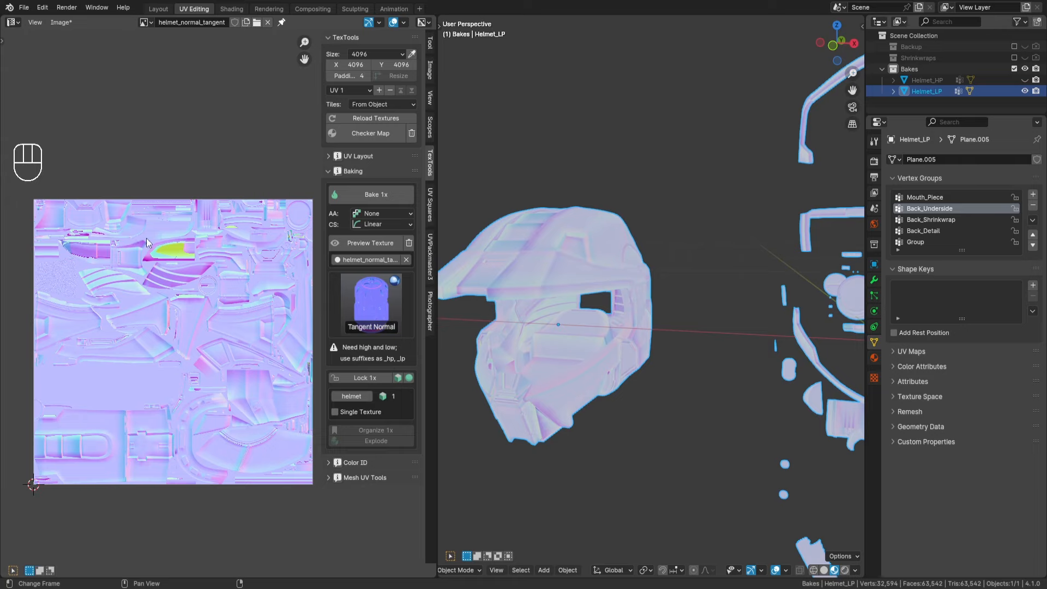
pyautogui.moveTo(186, 352); pyautogui.dragTo(140, 358, button='middle')
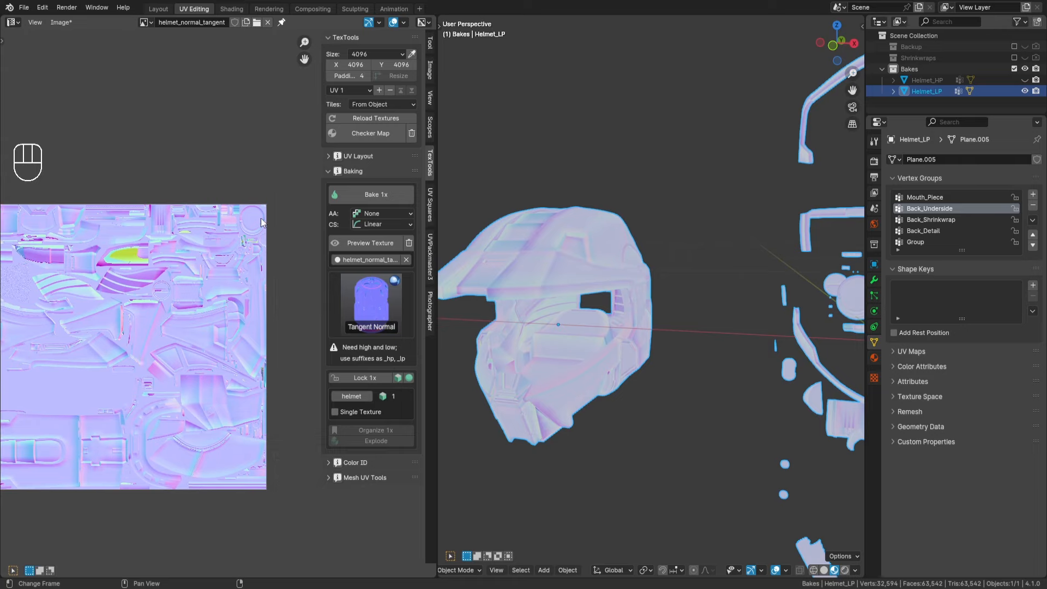
pyautogui.moveTo(135, 249); pyautogui.dragTo(184, 234, button='middle')
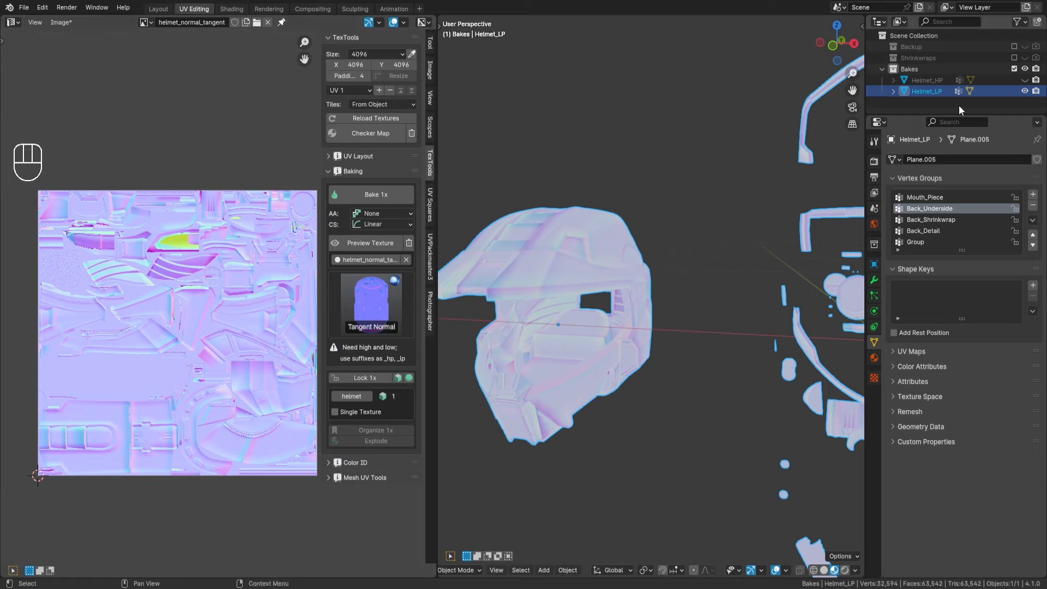
# Expand the Cycles bake settings and set the bake type to Normal.
pyautogui.click(874, 162)
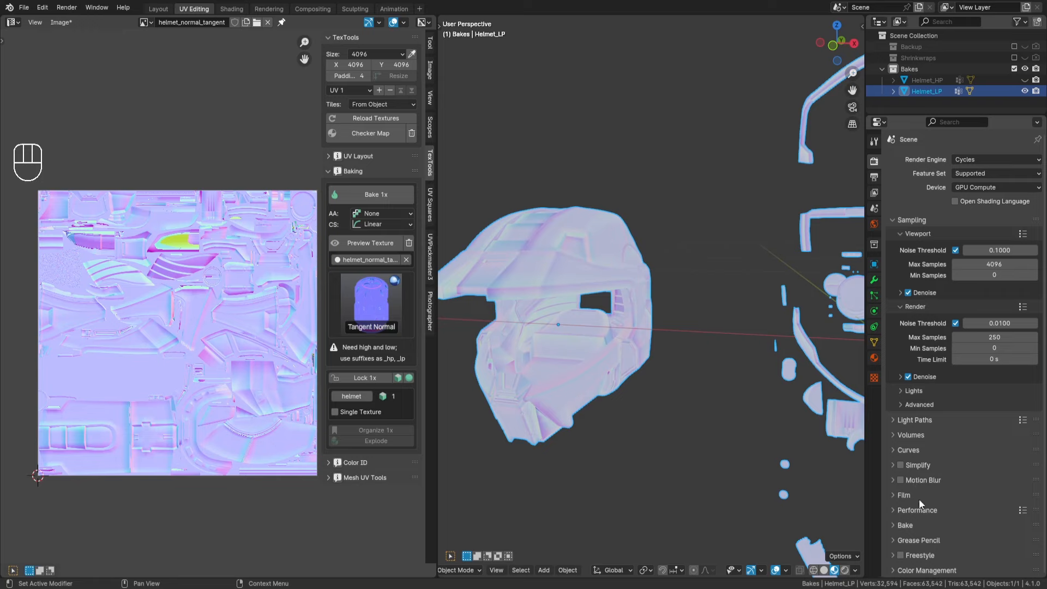
pyautogui.click(914, 528)
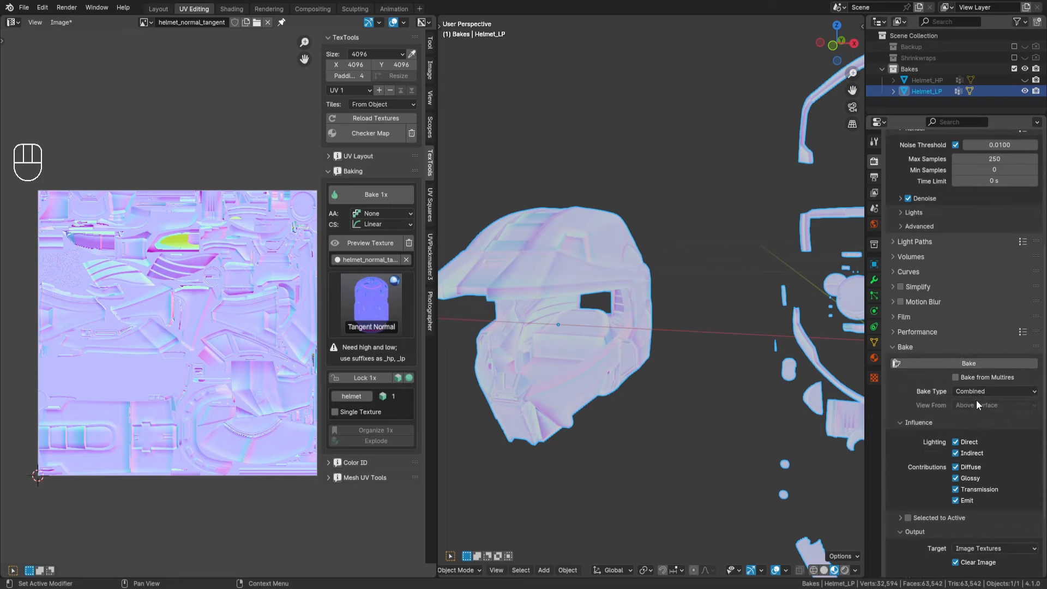
pyautogui.click(976, 395)
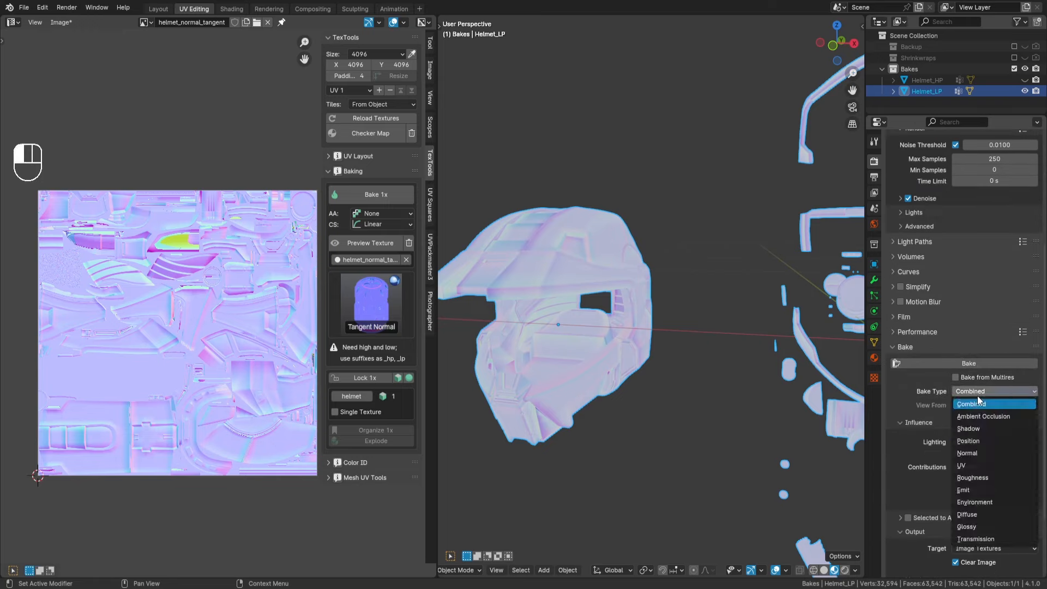
pyautogui.click(976, 453)
# Disable Clear Image and set the bake margin size to 0 px.
pyautogui.scroll(-2, 926, 384)
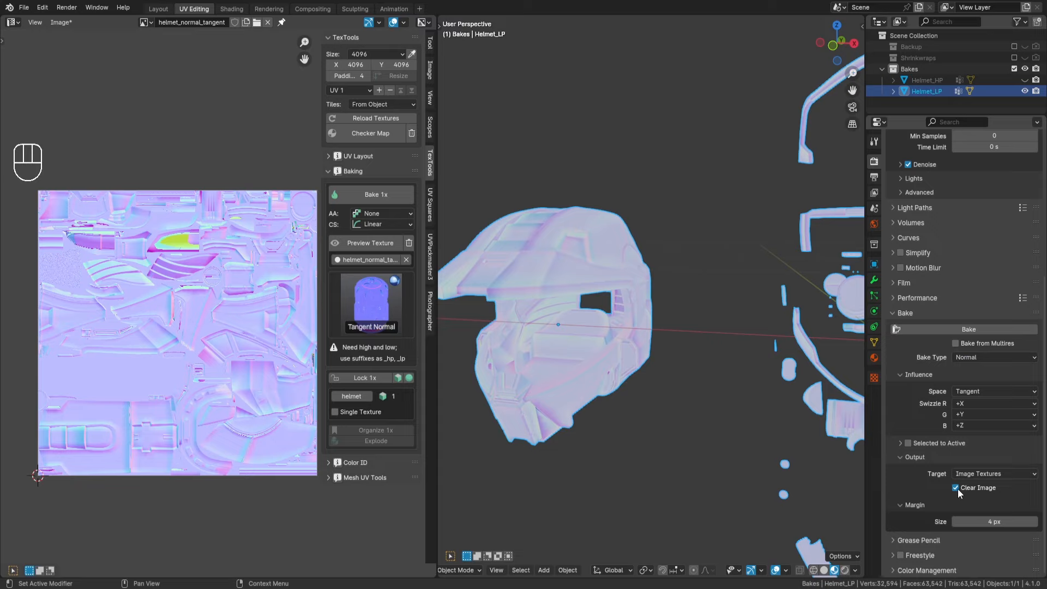
pyautogui.click(956, 488)
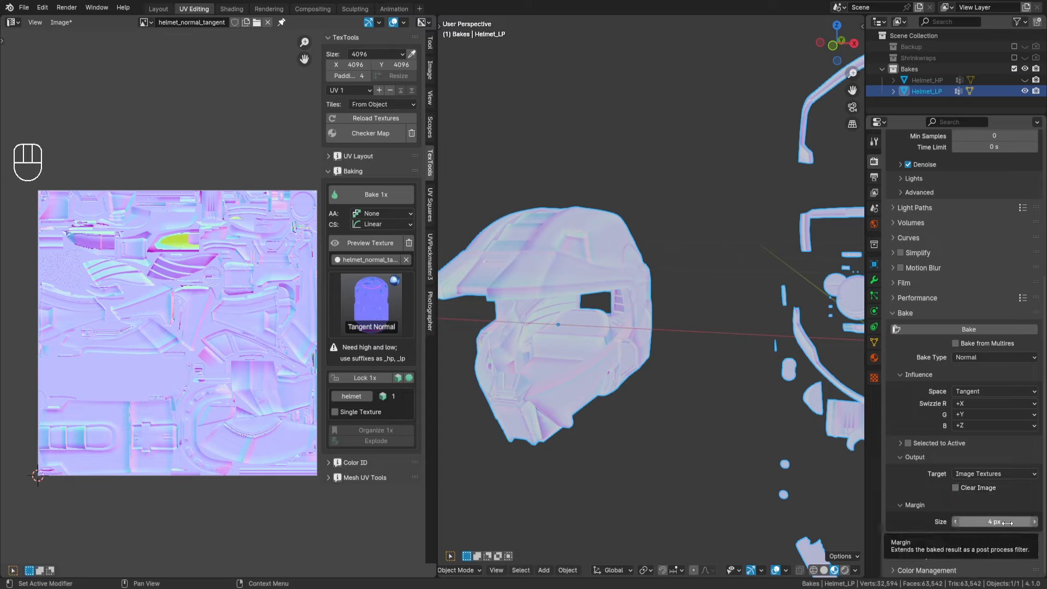
pyautogui.moveTo(1007, 523); pyautogui.dragTo(937, 492)
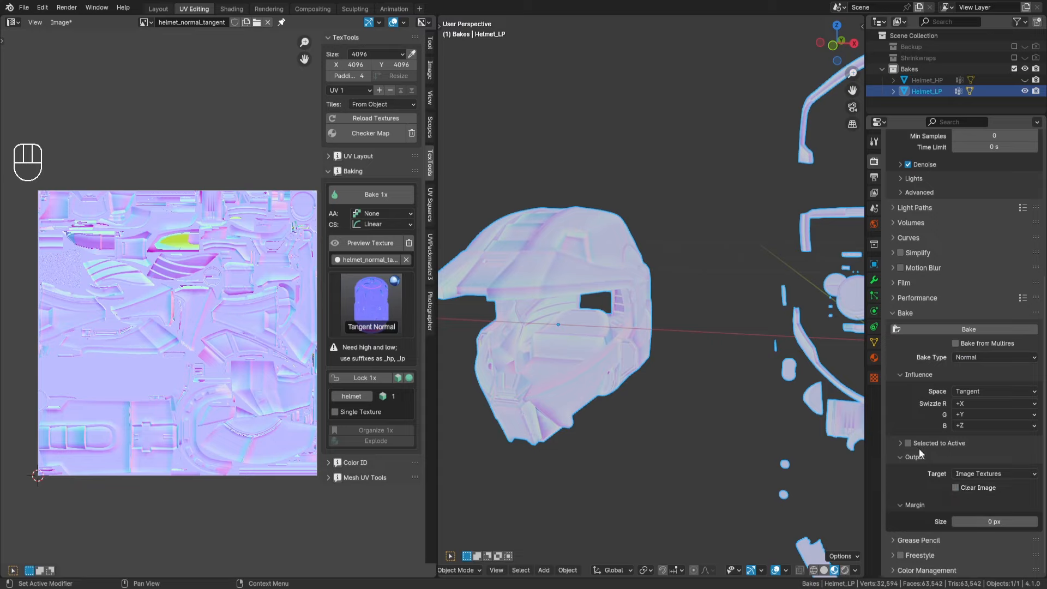
# Re-enter Edit Mode and box-select the narrow vertical strip on the UV map to check for stray faces.
pyautogui.moveTo(524, 288); pyautogui.dragTo(545, 302, button='middle')
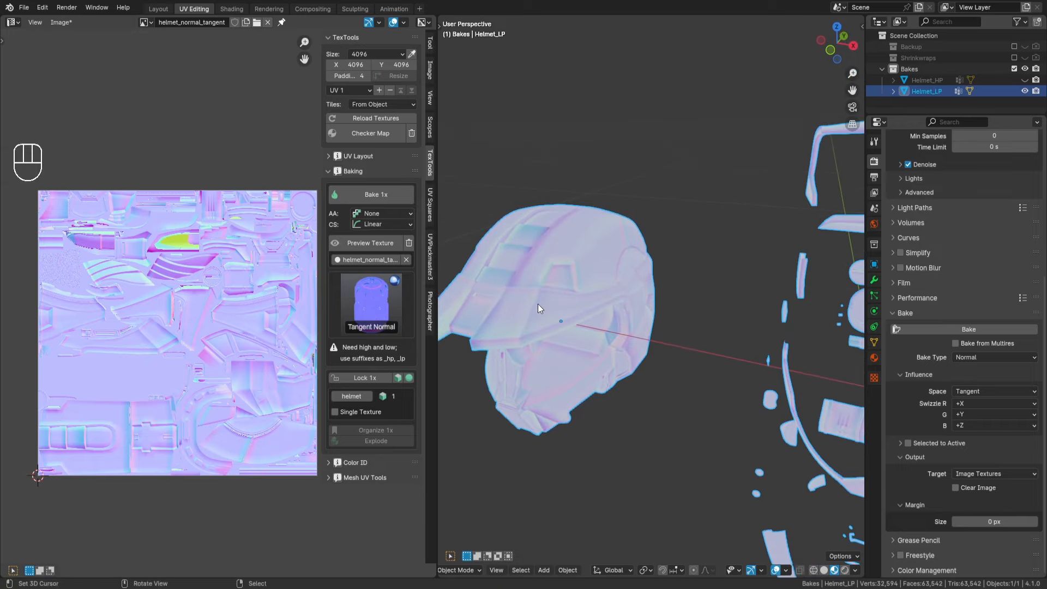
pyautogui.press('Tab')
pyautogui.scroll(3, 122, 432)
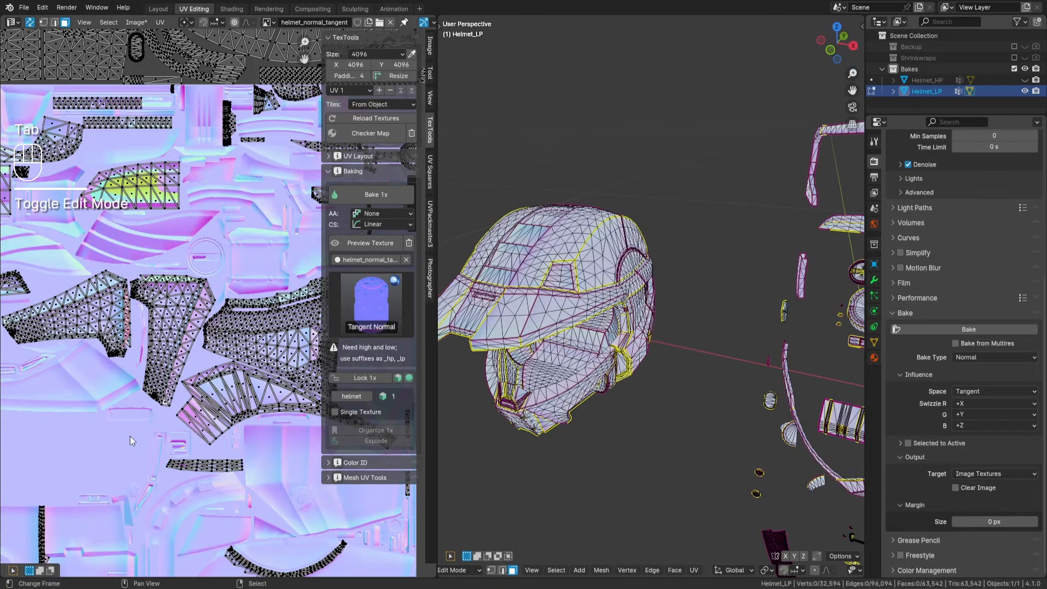
pyautogui.scroll(1, 146, 306)
pyautogui.moveTo(126, 209); pyautogui.dragTo(205, 486)
pyautogui.scroll(4, 189, 387)
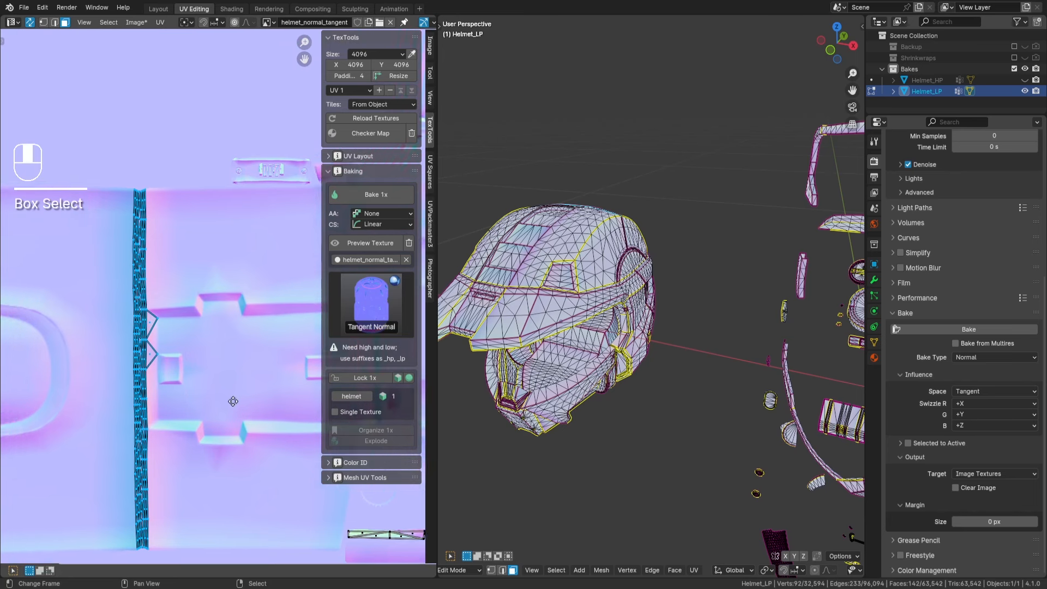
# Select only the two stray triangles beside the vertical strip and move their UVs 1 unit along Y, out of the image tile.
pyautogui.press('a')
pyautogui.press('a')
pyautogui.rightClick(110, 413)
pyautogui.keyDown('shift'); pyautogui.rightClick(112, 355); pyautogui.keyUp('shift')
pyautogui.press('g')
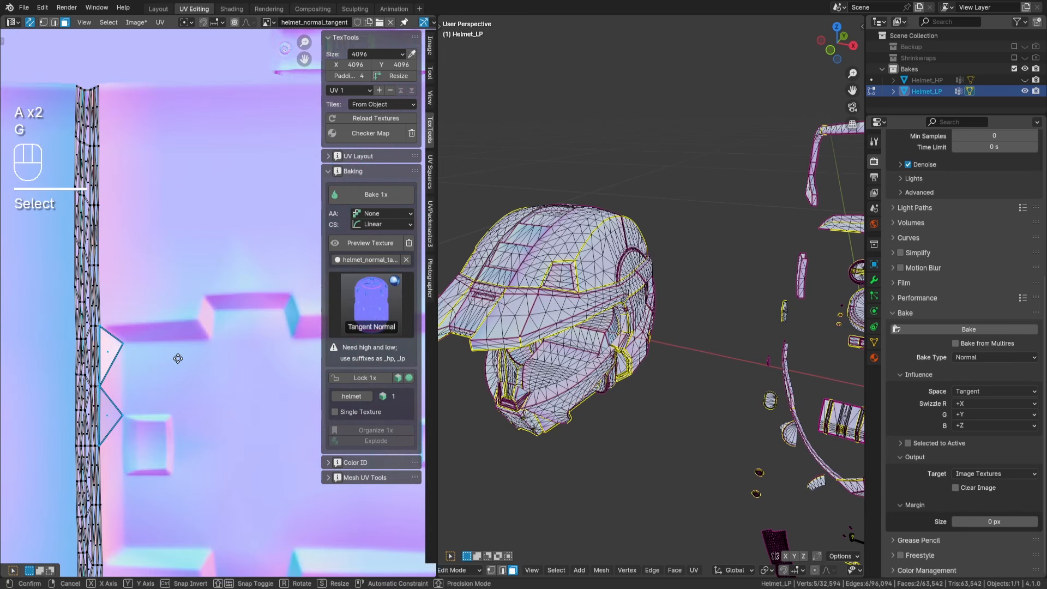
pyautogui.press('y')
pyautogui.press('KP_1')
pyautogui.press('Return')
pyautogui.scroll(-5, 164, 353)
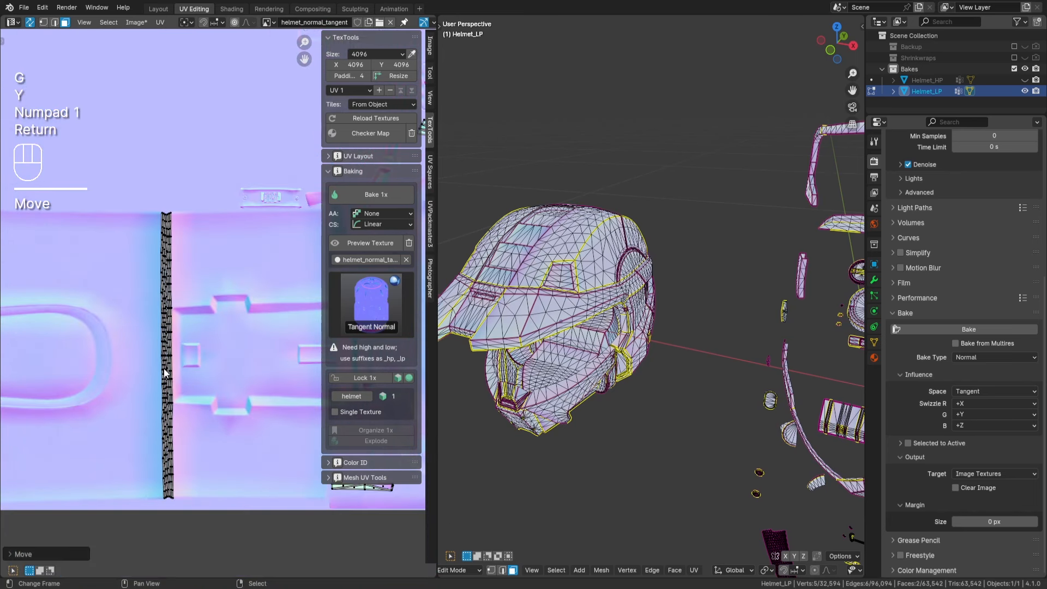
# Select the linked faces of the small numbered plate on the helmet mesh and move their UVs -1 unit along Y.
pyautogui.moveTo(150, 339); pyautogui.dragTo(158, 342, button='middle')
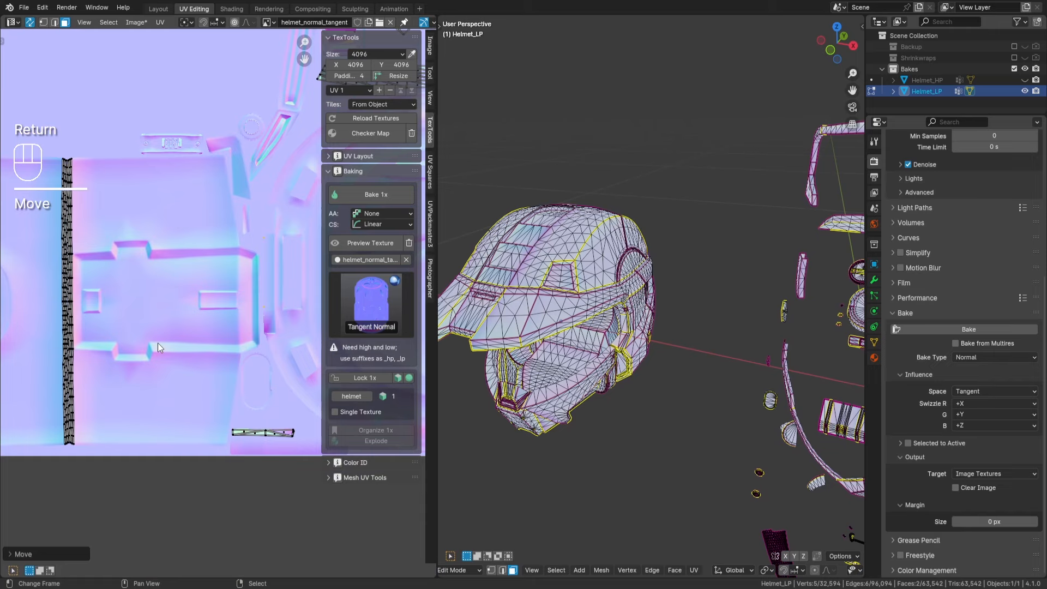
pyautogui.moveTo(166, 181); pyautogui.dragTo(147, 327, button='middle')
pyautogui.scroll(4, 198, 309)
pyautogui.moveTo(139, 248); pyautogui.dragTo(223, 256, button='middle')
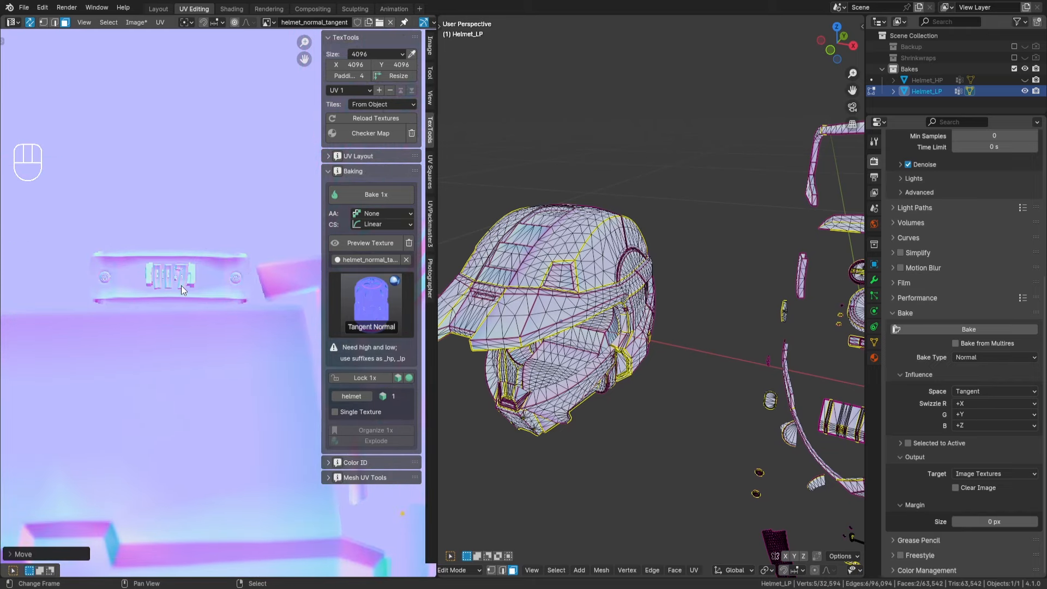
pyautogui.scroll(2, 181, 286)
pyautogui.moveTo(644, 267); pyautogui.dragTo(522, 274, button='middle')
pyautogui.moveTo(720, 316); pyautogui.dragTo(687, 330, button='middle')
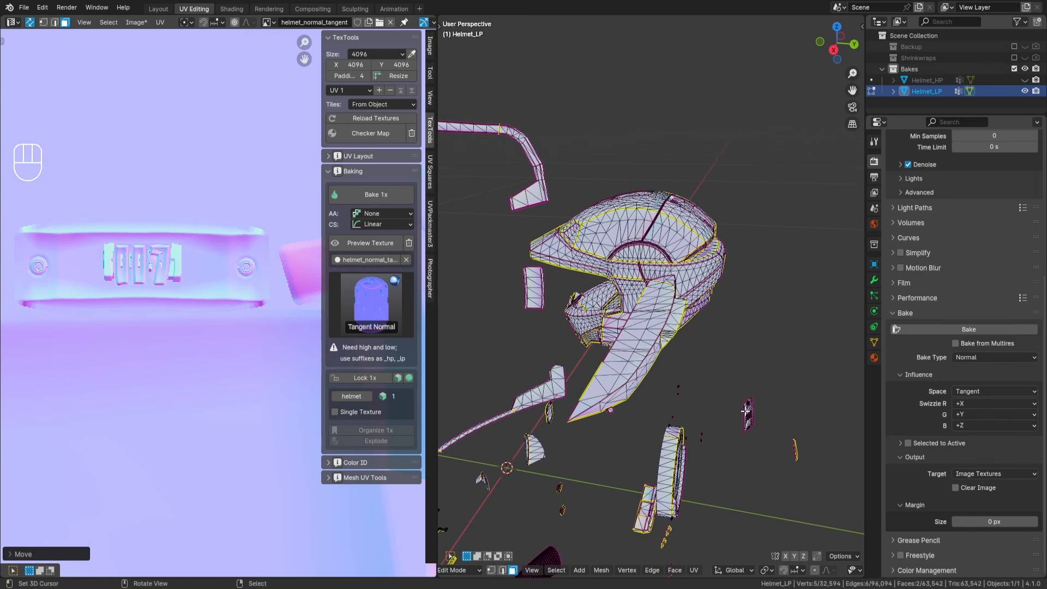
pyautogui.press('l')
pyautogui.press('g')
pyautogui.press('y')
pyautogui.press('KP_1')
pyautogui.press('KP_Subtract')
pyautogui.press('Return')
# Check the numbered plate's UVs against its baked digits, clear the selection, and return to Object Mode.
pyautogui.press('a')
pyautogui.press('a')
pyautogui.scroll(3, 138, 236)
pyautogui.moveTo(138, 235); pyautogui.dragTo(185, 250, button='middle')
pyautogui.press('Tab')
pyautogui.press('Tab')
pyautogui.moveTo(600, 306); pyautogui.dragTo(635, 307, button='middle')
pyautogui.press('a')
pyautogui.press('a')
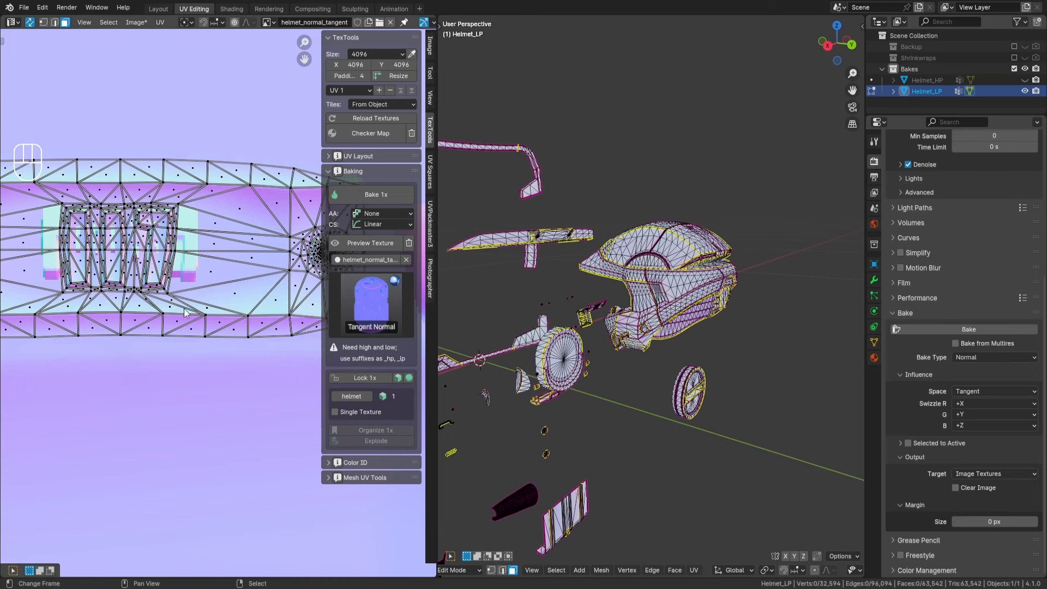
pyautogui.scroll(-5, 256, 312)
pyautogui.moveTo(262, 346); pyautogui.dragTo(169, 424, button='middle')
pyautogui.moveTo(617, 374); pyautogui.dragTo(661, 376, button='middle')
pyautogui.press('Tab')
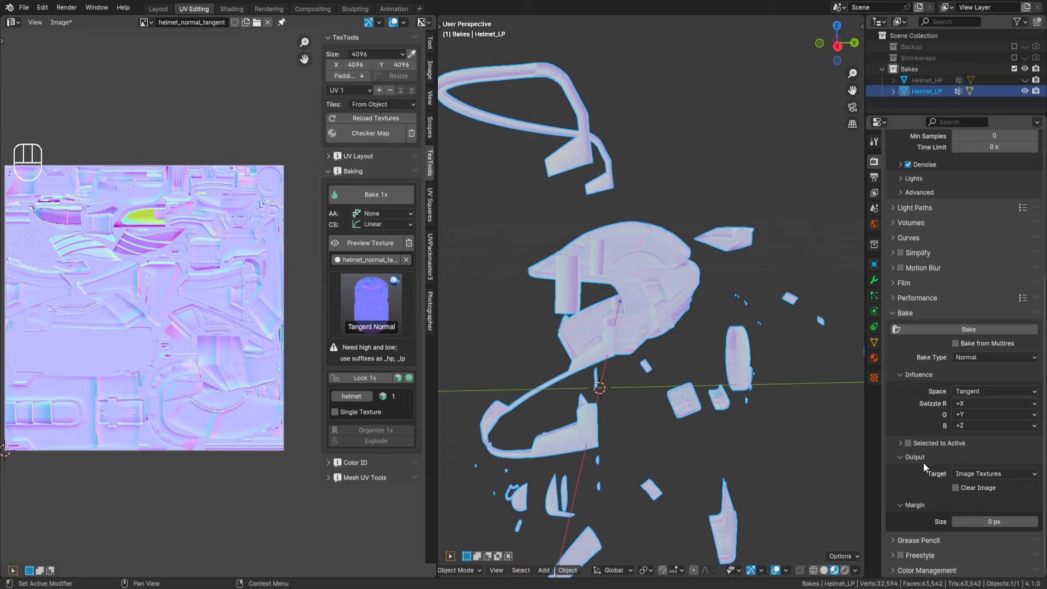
# Enable Selected to Active for the bake and set the max ray distance to 0.001 m.
pyautogui.click(908, 443)
pyautogui.scroll(-2, 968, 454)
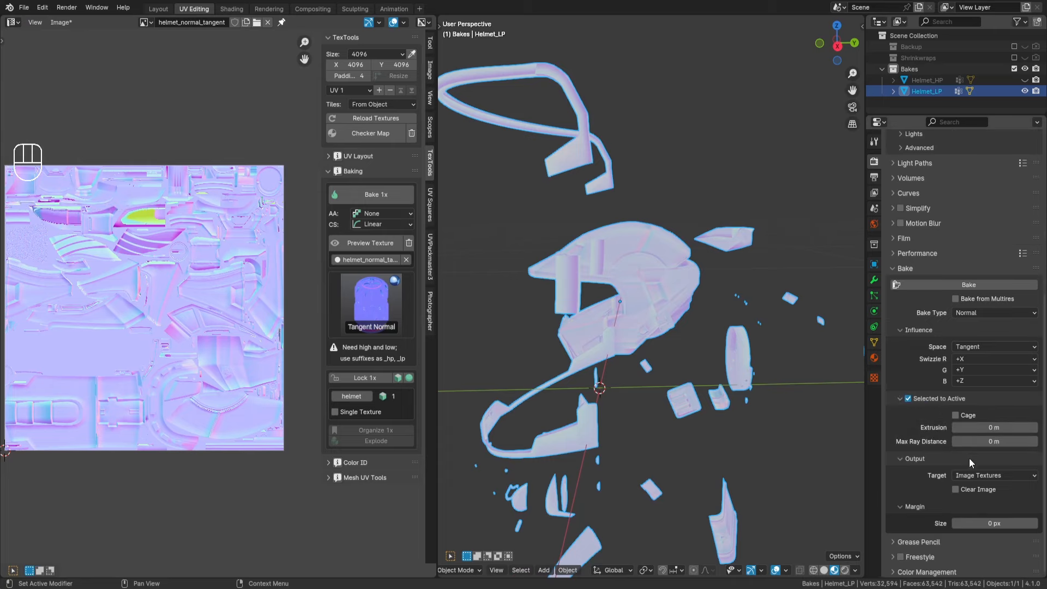
pyautogui.click(1000, 441)
pyautogui.press('BackSpace')
pyautogui.write('.001')
pyautogui.press('Return')
# Copy the max ray distance into the bake extrusion and halve it to 0.0005 m.
pyautogui.hotkey('ctrl', 'c')
pyautogui.click(991, 429)
pyautogui.hotkey('ctrl', 'v')
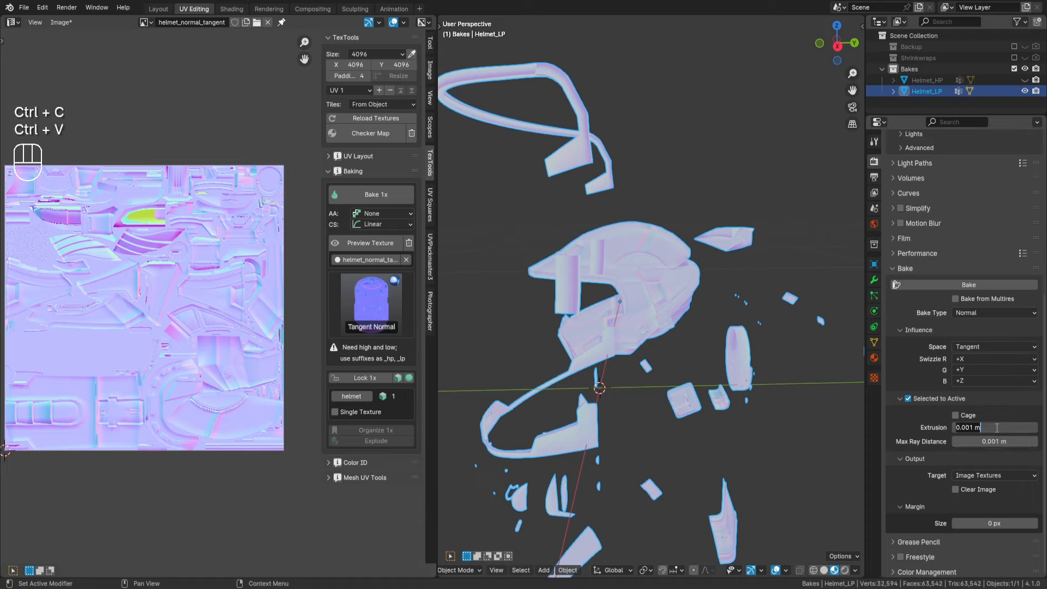
pyautogui.press('BackSpace')
pyautogui.write('/2')
pyautogui.press('Return')
# Make the high-poly object Helmet_HP visible in the viewport.
pyautogui.moveTo(552, 229); pyautogui.dragTo(791, 382, button='middle')
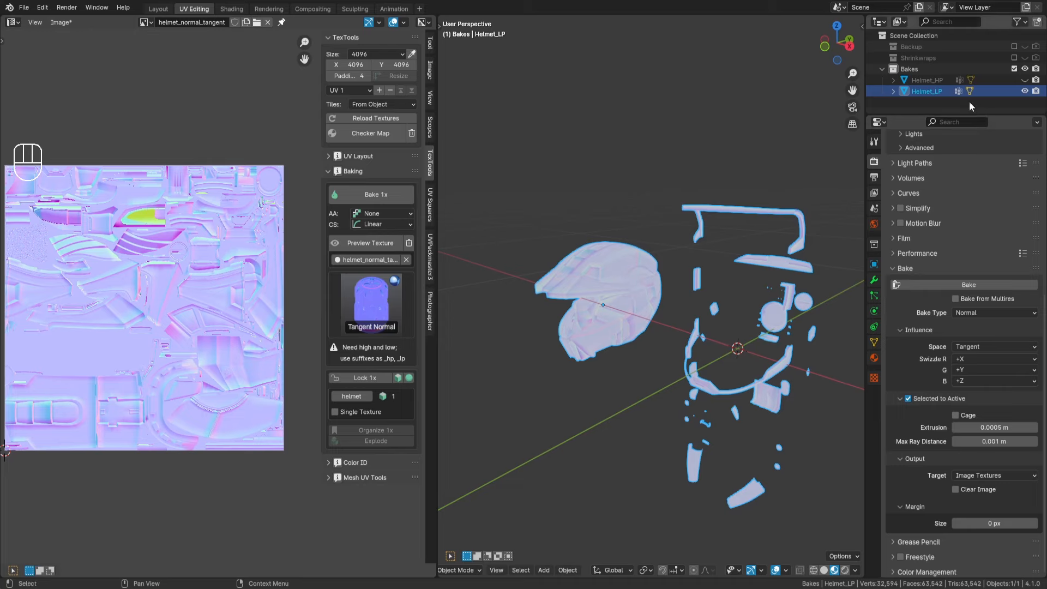
pyautogui.click(1025, 81)
pyautogui.scroll(3, 709, 210)
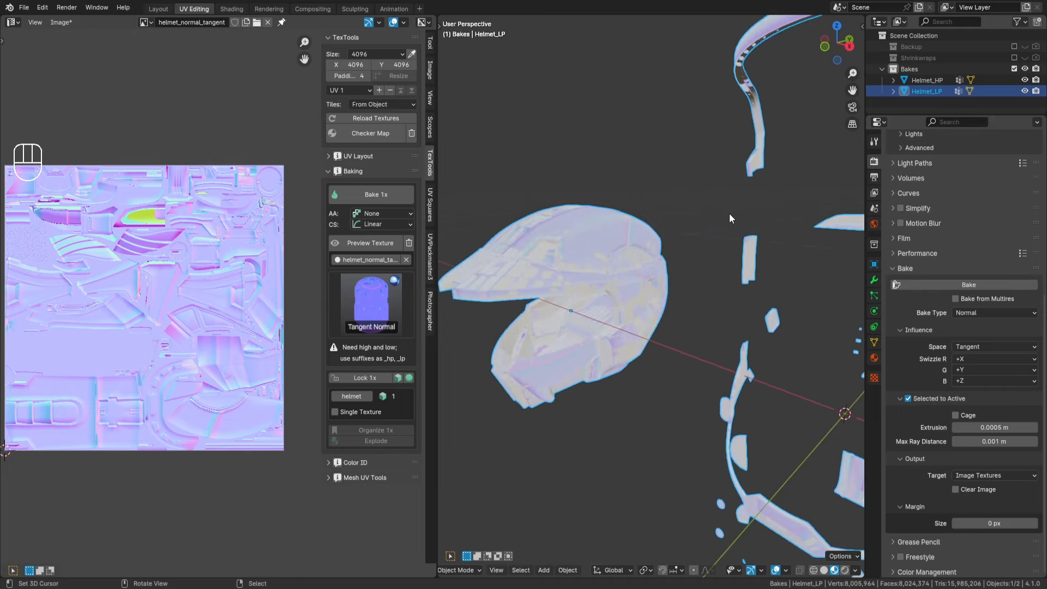
# Show the viewport in solid shading and select both the high-poly and low-poly helmets, keeping Helmet_LP active.
pyautogui.click(824, 570)
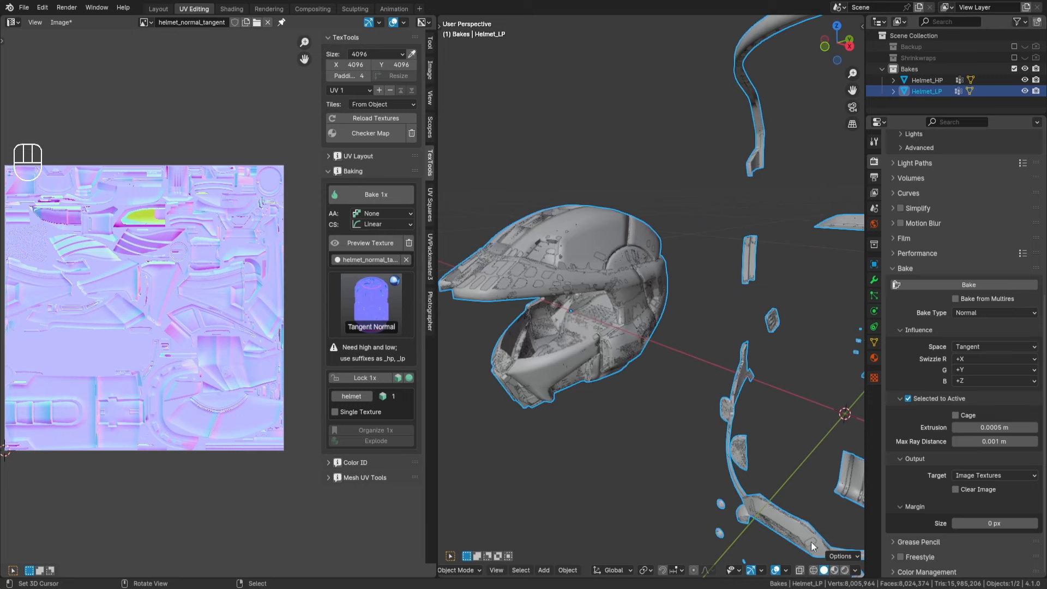
pyautogui.rightClick(605, 224)
pyautogui.keyDown('shift'); pyautogui.rightClick(604, 224); pyautogui.keyUp('shift')
pyautogui.rightClick(605, 224)
pyautogui.keyDown('shift'); pyautogui.rightClick(605, 224); pyautogui.keyUp('shift')
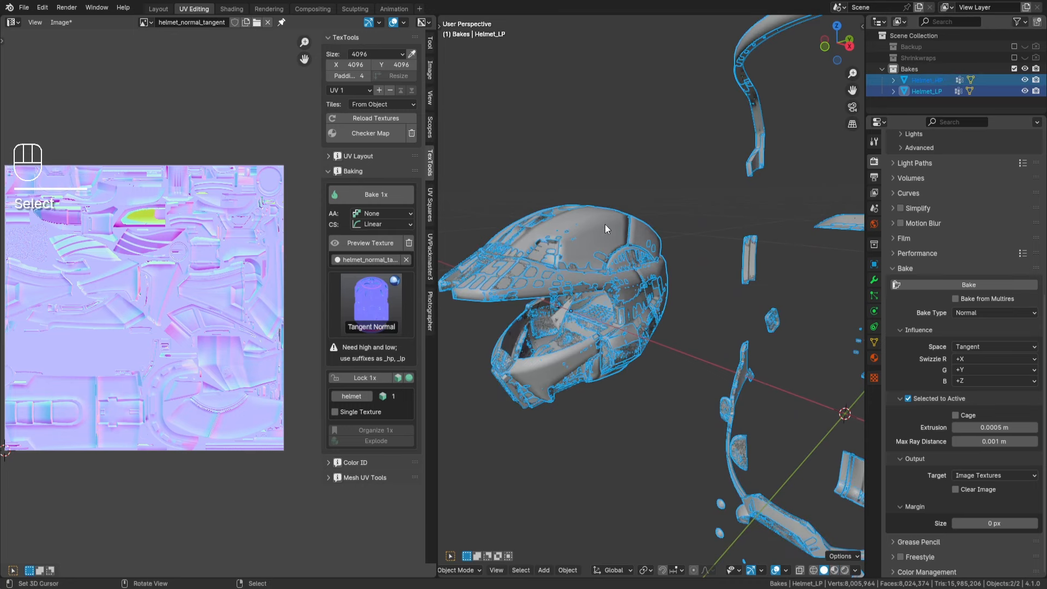
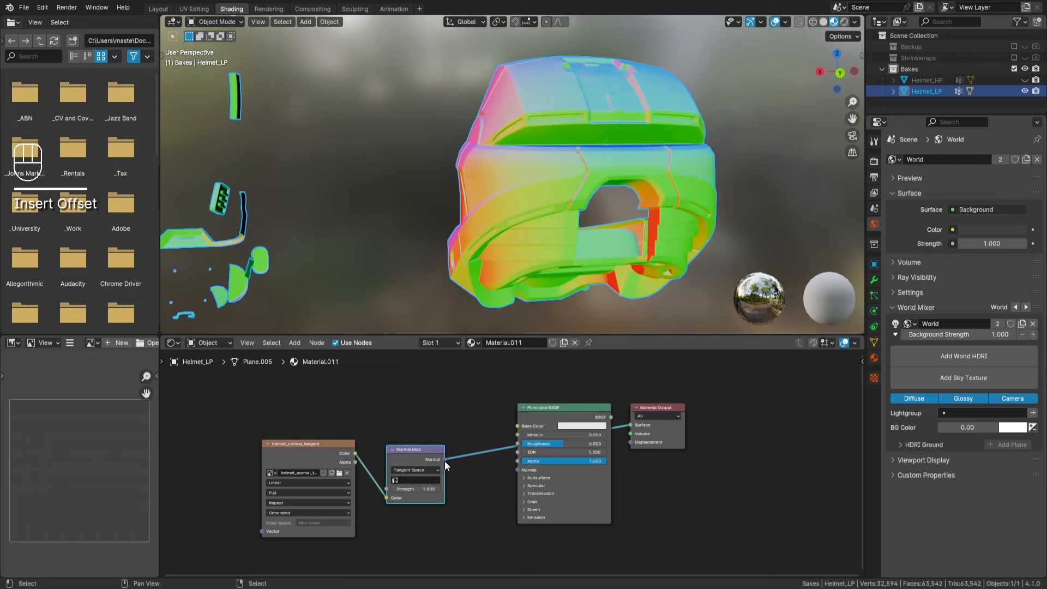
# Link the Normal Map output to the Principled BSDF's Normal input, send the BSDF to the Material Output and show rendered shading.
pyautogui.moveTo(444, 460); pyautogui.dragTo(518, 470)
pyautogui.keyDown('ctrl'); pyautogui.keyDown('shift'); pyautogui.click(565, 415); pyautogui.keyUp('shift'); pyautogui.keyUp('ctrl')
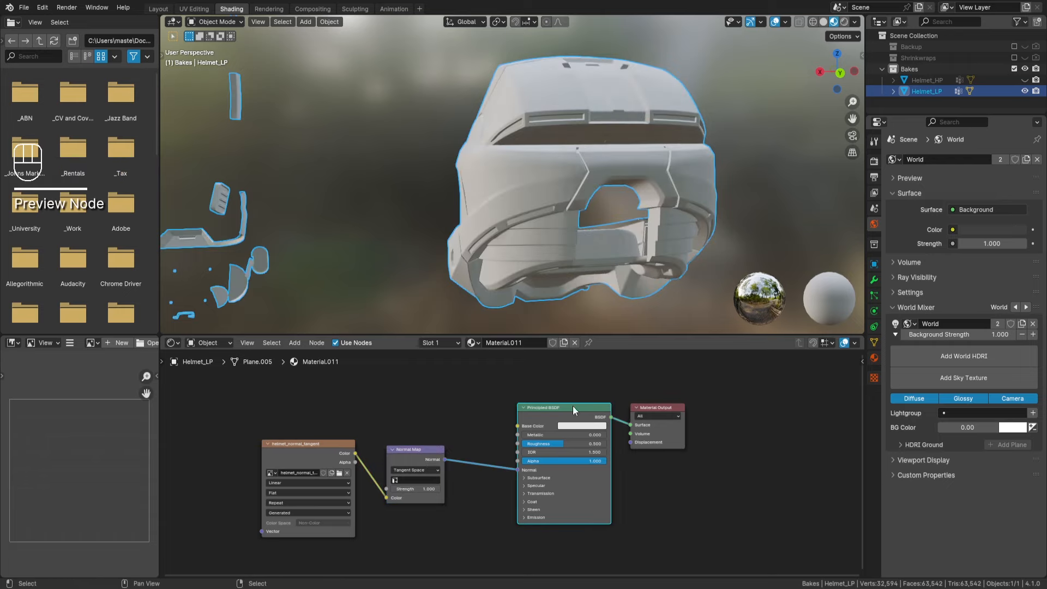
pyautogui.click(843, 22)
# Light the world with misty_pines_2k.hdr through Texture Coordinate and Mapping nodes, and return to the object's material nodes.
pyautogui.click(213, 346)
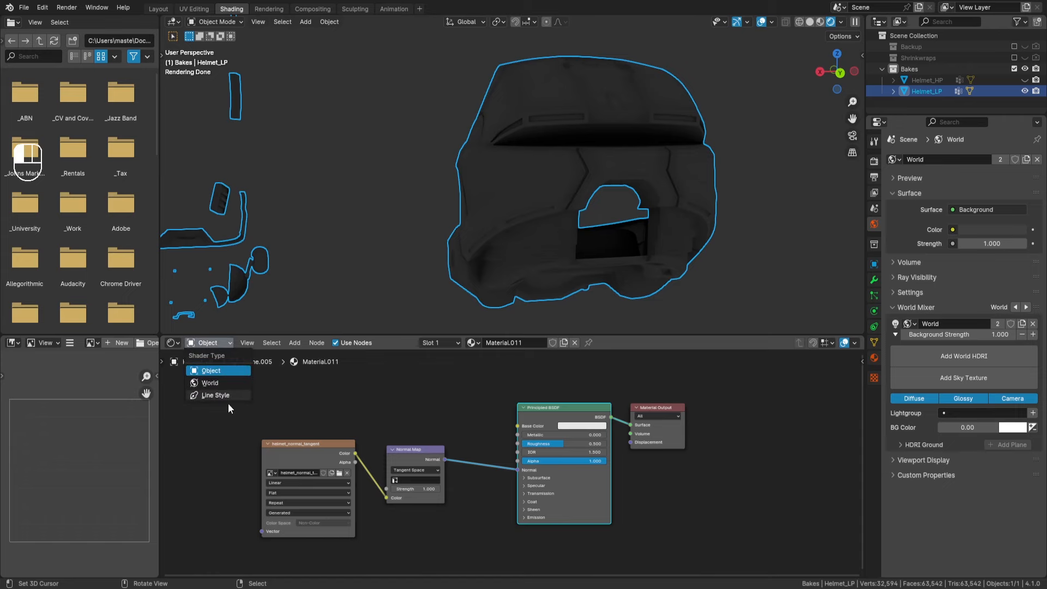
pyautogui.click(210, 388)
pyautogui.hotkey('ctrl', 't')
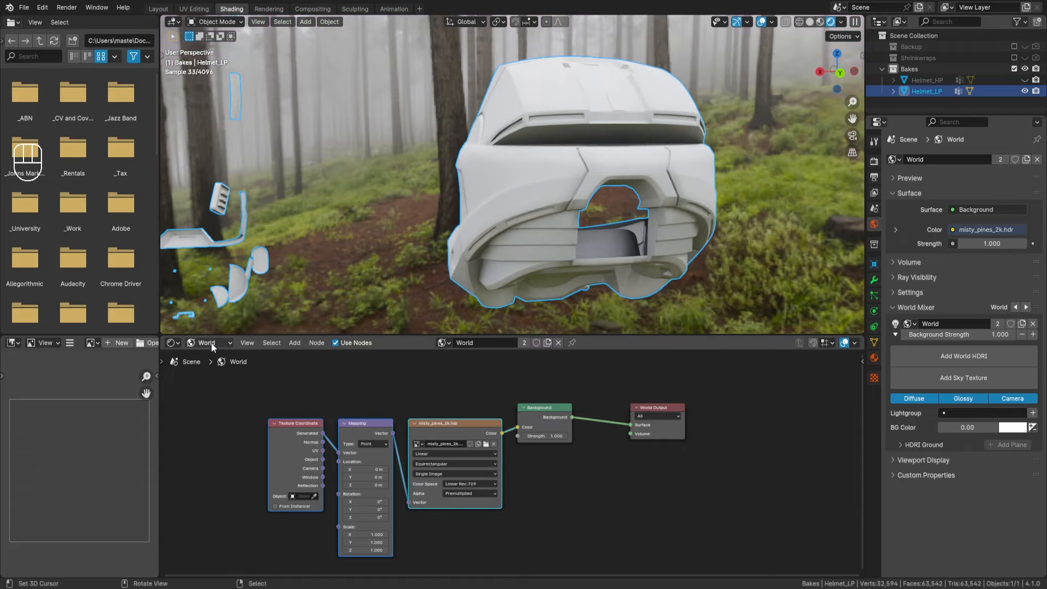
pyautogui.click(211, 342)
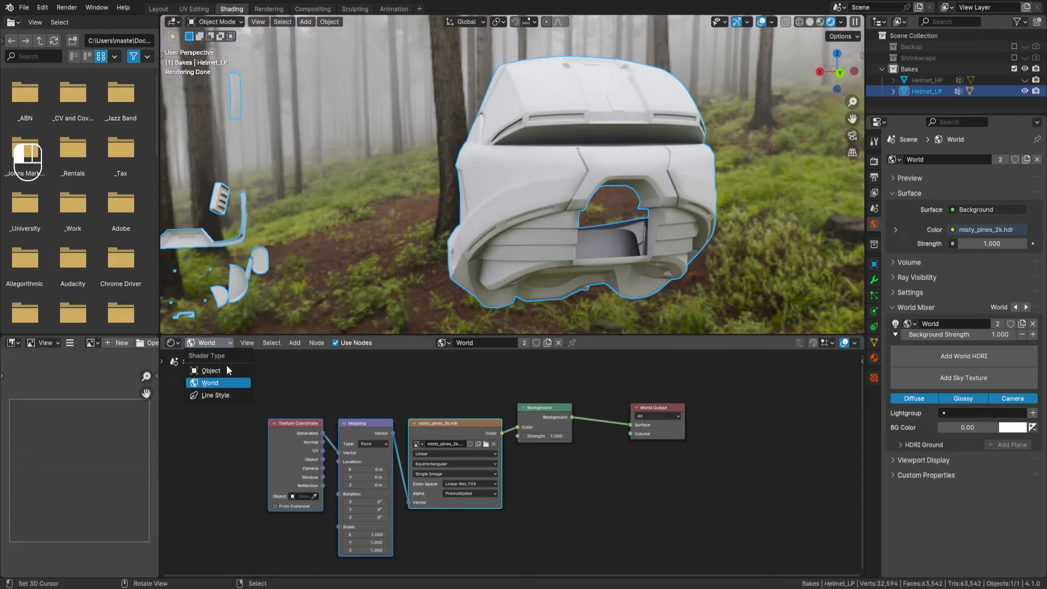
pyautogui.click(224, 361)
# Set the helmet material's Metallic to 1.000 and Roughness to 0.000, and inspect the baked normals in its reflections.
pyautogui.moveTo(545, 272); pyautogui.dragTo(550, 207, button='middle')
pyautogui.scroll(3, 518, 240)
pyautogui.press('a')
pyautogui.scroll(2, 556, 220)
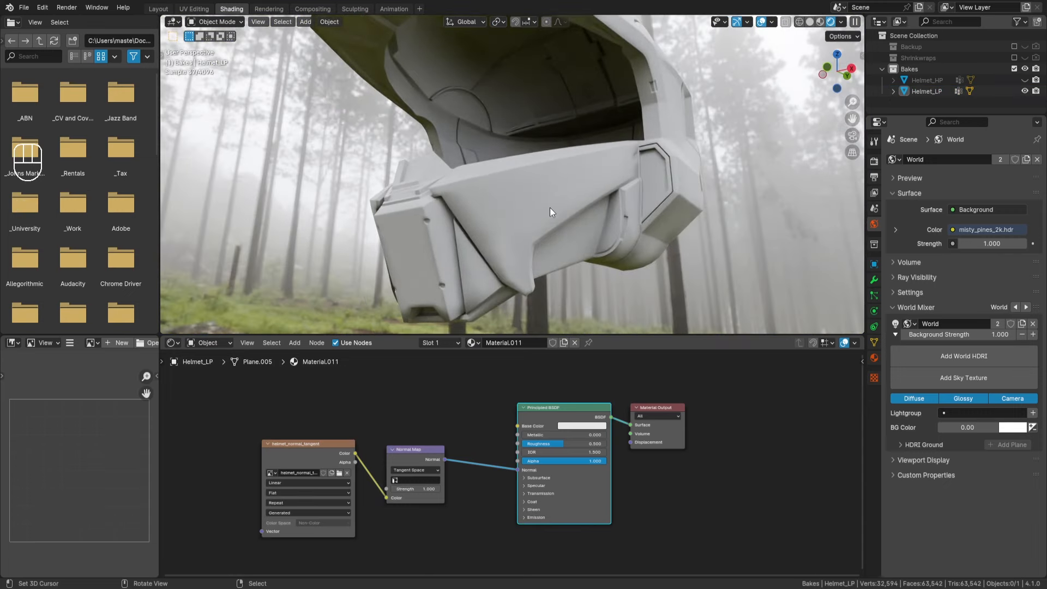
pyautogui.moveTo(541, 436)
pyautogui.mouseDown()
pyautogui.moveTo(604, 436)
pyautogui.moveTo(525, 443)
pyautogui.mouseUp()
pyautogui.moveTo(546, 223)
pyautogui.mouseDown(button='middle')
pyautogui.moveTo(523, 222)
pyautogui.moveTo(539, 207)
pyautogui.moveTo(501, 257)
pyautogui.moveTo(445, 274)
pyautogui.moveTo(316, 199)
pyautogui.moveTo(515, 208)
pyautogui.moveTo(443, 216)
pyautogui.moveTo(485, 207)
pyautogui.moveTo(529, 220)
pyautogui.moveTo(533, 207)
pyautogui.moveTo(516, 213)
pyautogui.moveTo(540, 200)
pyautogui.moveTo(607, 227)
pyautogui.moveTo(574, 212)
pyautogui.moveTo(498, 211)
pyautogui.moveTo(601, 159)
pyautogui.moveTo(510, 162)
pyautogui.moveTo(548, 205)
pyautogui.moveTo(531, 201)
pyautogui.moveTo(529, 227)
pyautogui.mouseUp(button='middle')
pyautogui.scroll(1, 532, 203)
pyautogui.moveTo(437, 151); pyautogui.dragTo(524, 216, button='middle')
pyautogui.moveTo(557, 216)
pyautogui.keyDown('ctrl'); pyautogui.mouseDown(button='middle')
pyautogui.moveTo(564, 182)
pyautogui.moveTo(571, 244)
pyautogui.moveTo(478, 186)
pyautogui.moveTo(559, 234)
pyautogui.moveTo(515, 178)
pyautogui.mouseUp(button='middle'); pyautogui.keyUp('ctrl')
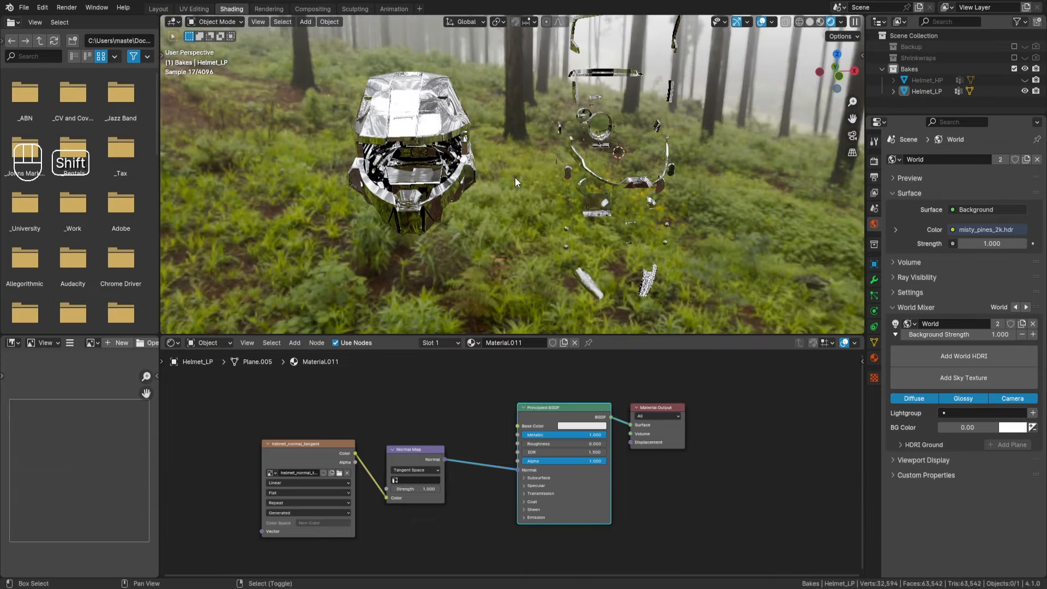
# Return the viewport to solid shading and examine the helmet_normal_tangent map in the UV Editing workspace without the UV overlay.
pyautogui.hotkey('shift', 'z')
pyautogui.click(825, 21)
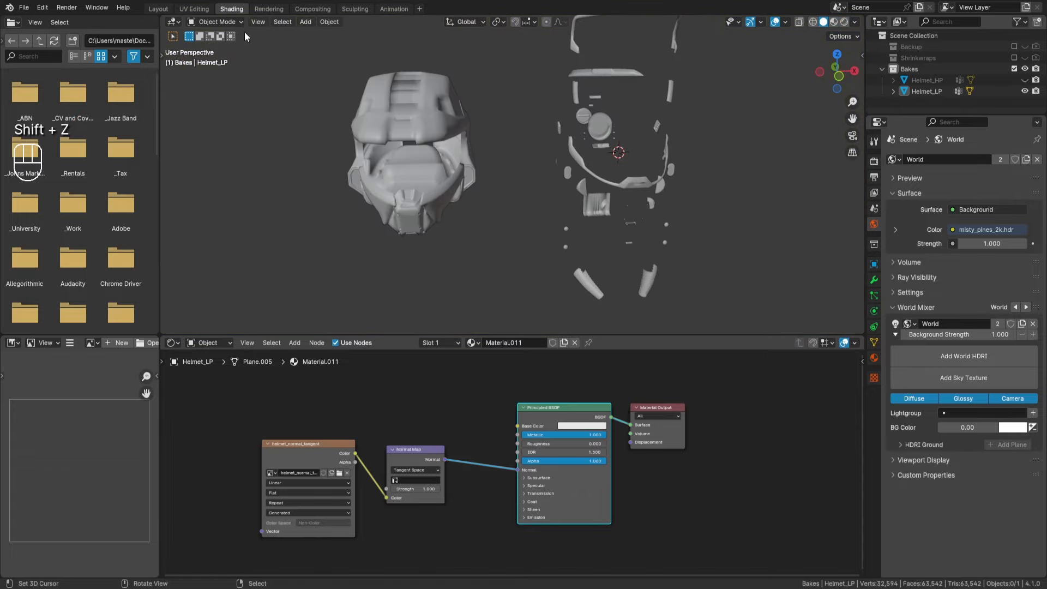
pyautogui.click(194, 9)
pyautogui.scroll(8, 237, 293)
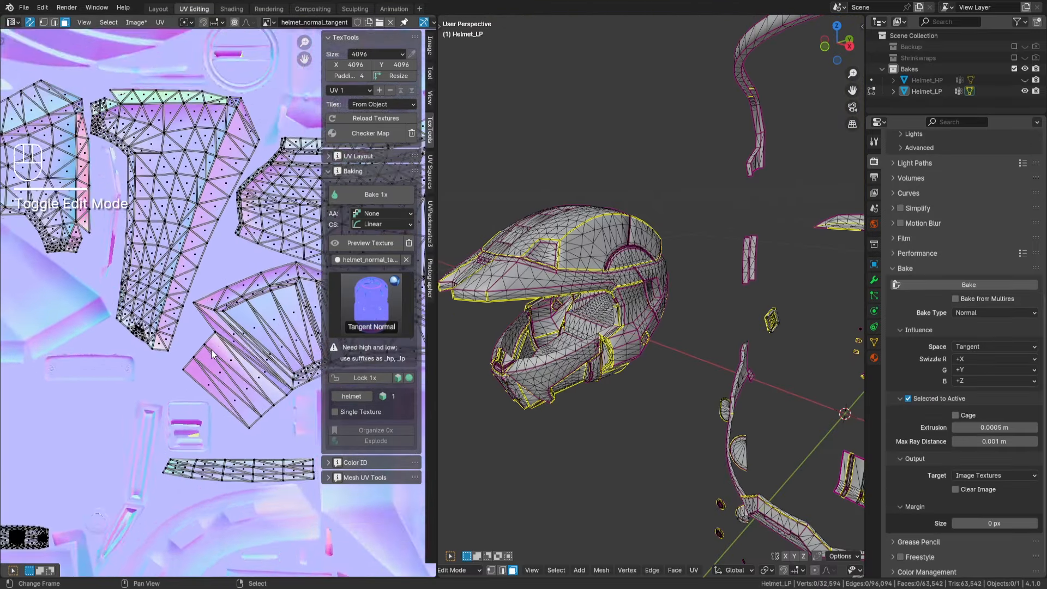
pyautogui.press('Tab')
pyautogui.scroll(5, 124, 159)
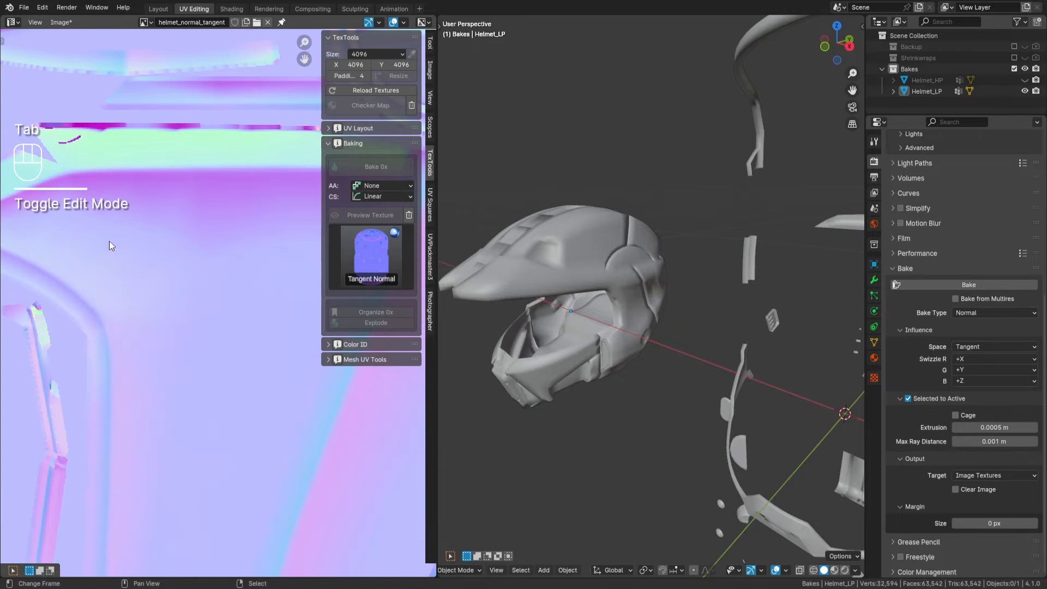
# In Edit Mode, select the UV triangle over the discoloured patch on the normal map and frame that face on the helmet.
pyautogui.press('Tab')
pyautogui.moveTo(205, 281); pyautogui.dragTo(240, 308, button='middle')
pyautogui.click(159, 253)
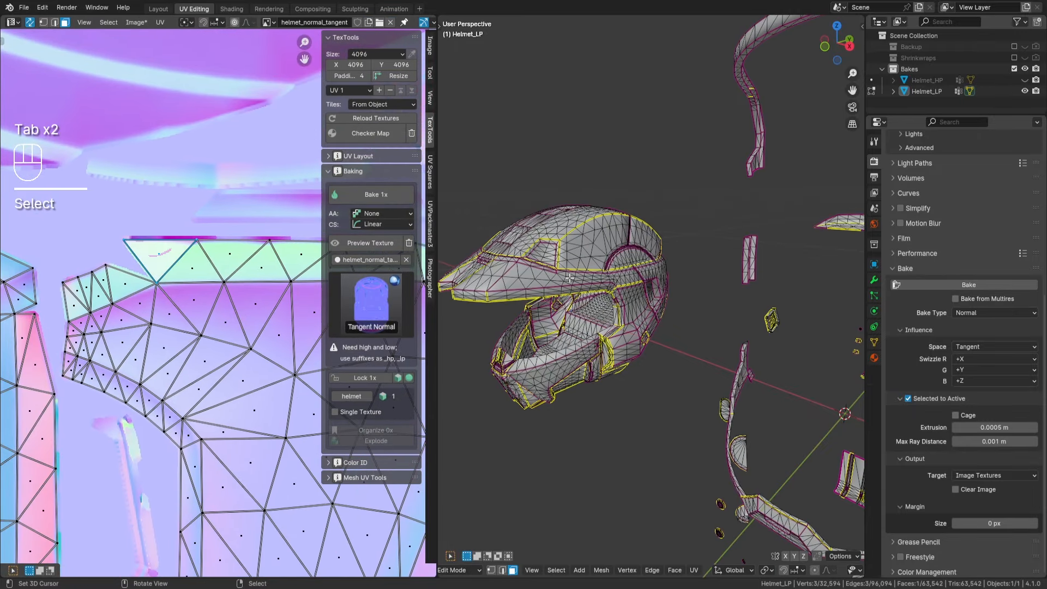
pyautogui.press('KP_Decimal')
pyautogui.moveTo(549, 271); pyautogui.dragTo(676, 308, button='middle')
pyautogui.scroll(-3, 598, 269)
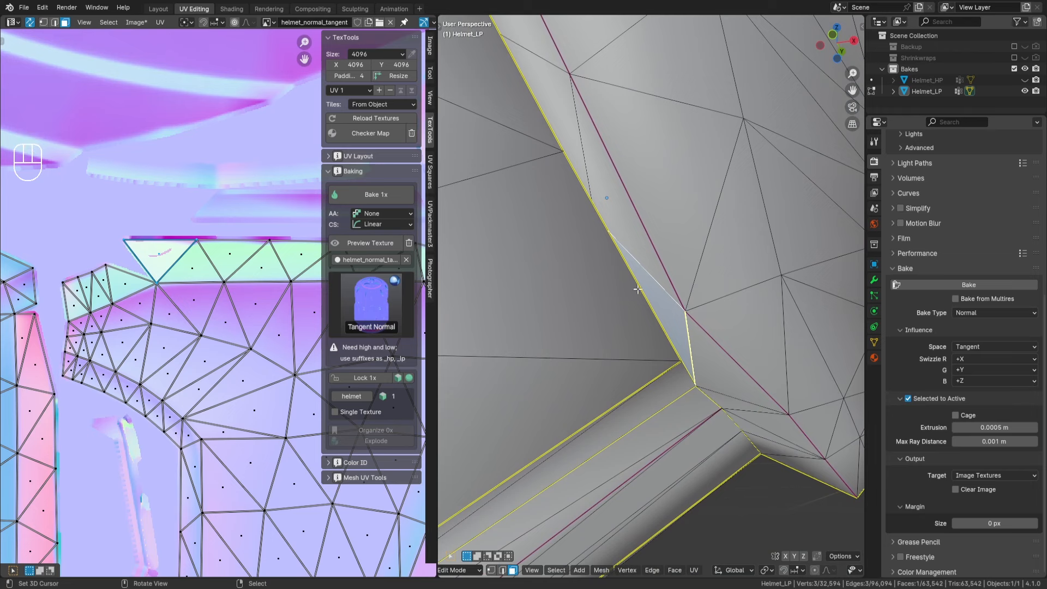
# Move the narrow curved strip UV island from the tile above by -1 along Y onto the normal map, and deselect everything.
pyautogui.moveTo(186, 461); pyautogui.dragTo(205, 247, button='middle')
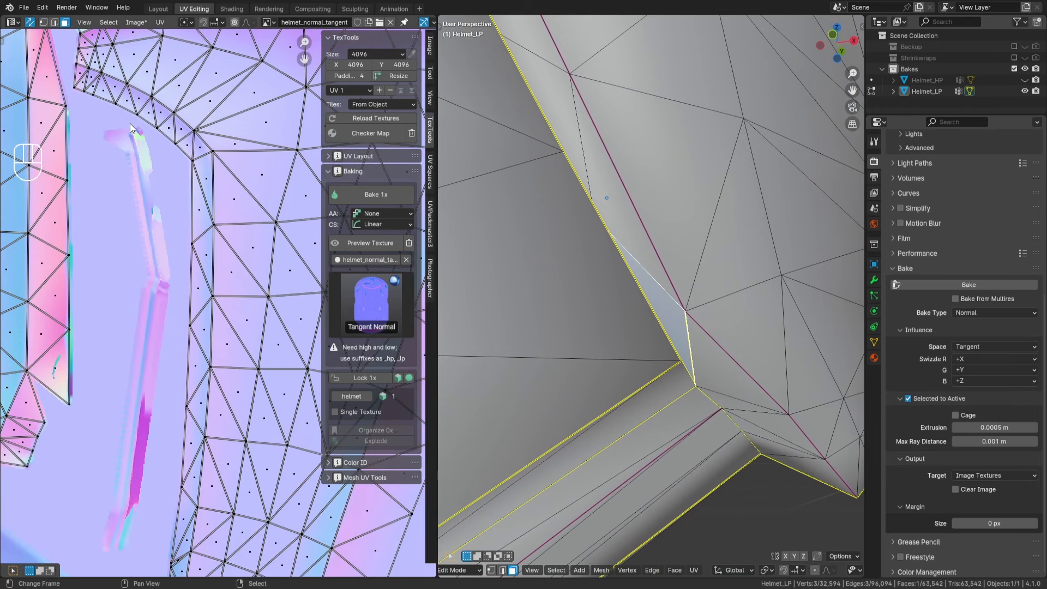
pyautogui.scroll(-3, 144, 390)
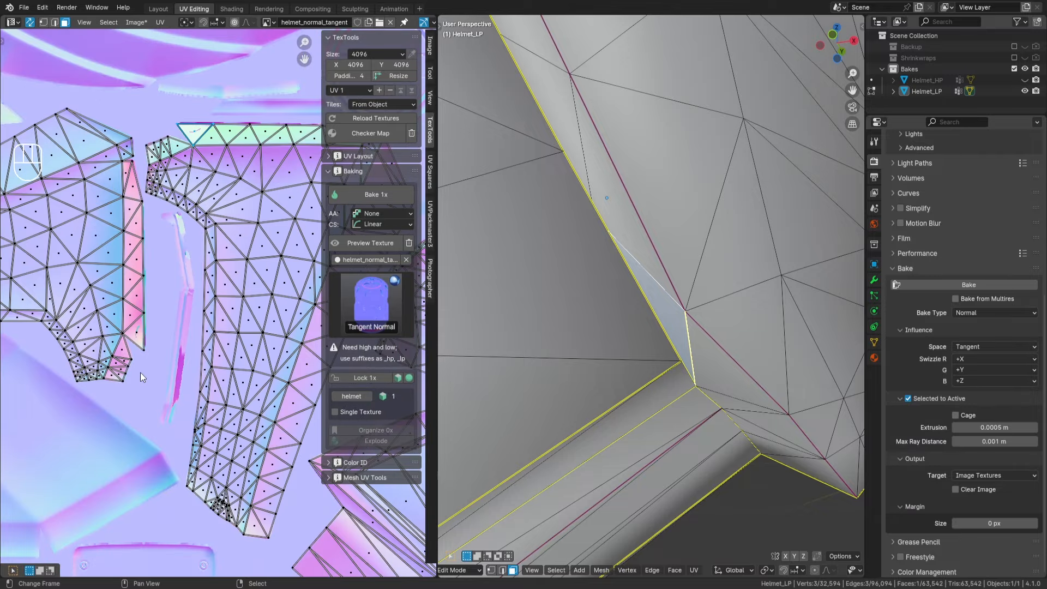
pyautogui.scroll(3, 146, 336)
pyautogui.scroll(-3, 491, 283)
pyautogui.scroll(-3, 221, 241)
pyautogui.scroll(-5, 221, 241)
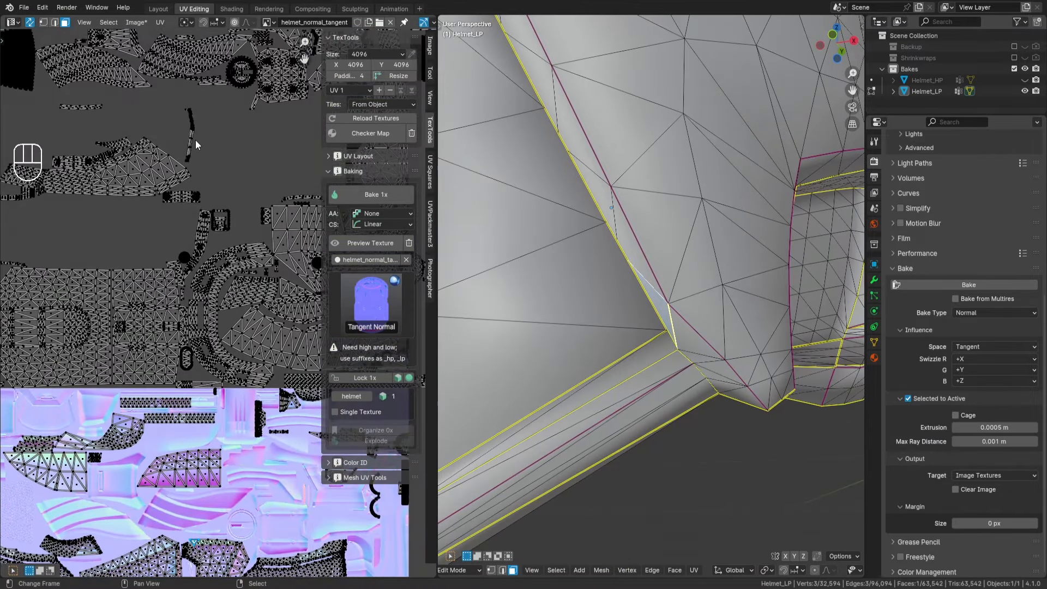
pyautogui.press('a')
pyautogui.press('a')
pyautogui.press('l')
pyautogui.press('g')
pyautogui.press('y')
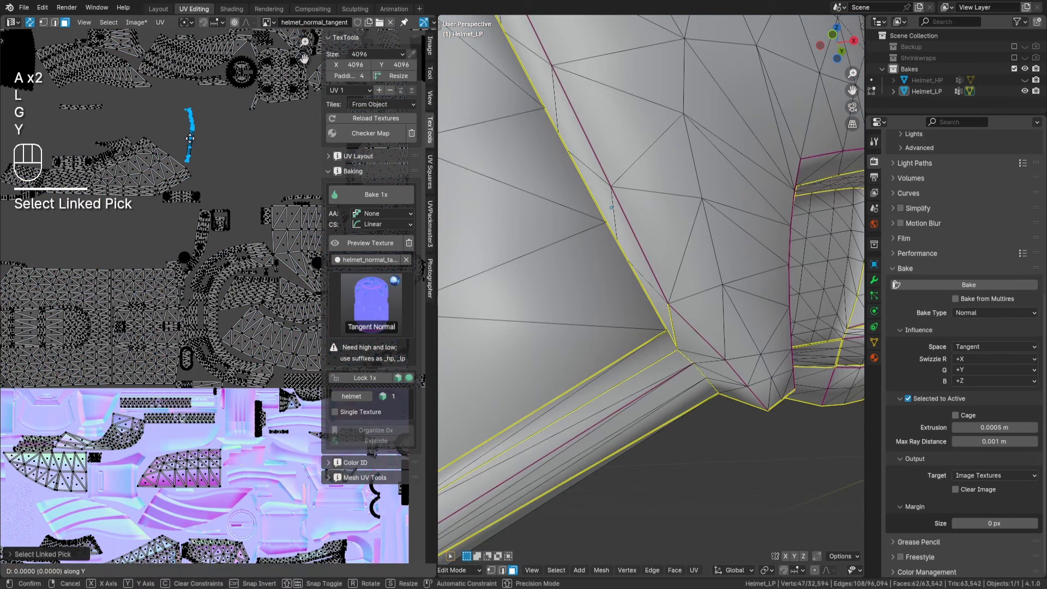
pyautogui.press('KP_Subtract')
pyautogui.press('KP_1')
pyautogui.press('Return')
pyautogui.scroll(5, 228, 299)
pyautogui.press('a')
pyautogui.press('a')
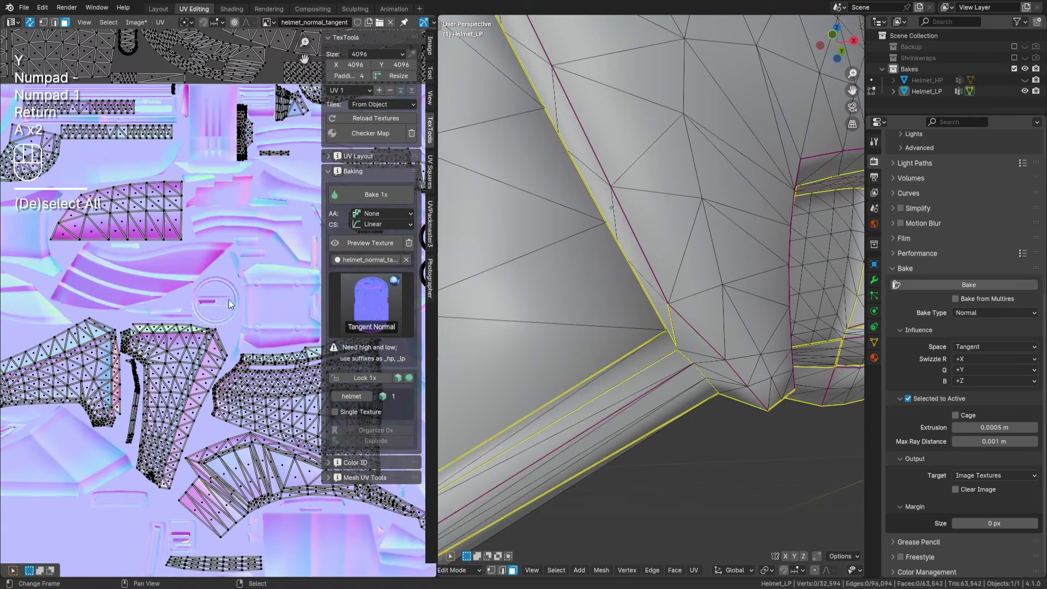
# Move the small bar UV island inside the circular ring by -1 along Y onto the normal map tile, and deselect everything.
pyautogui.scroll(4, 228, 299)
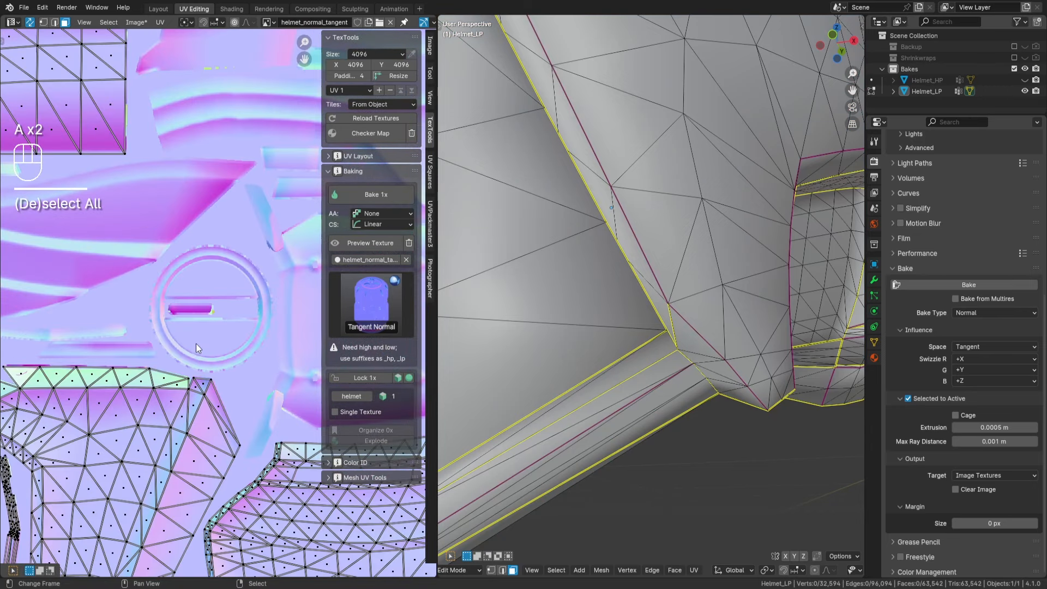
pyautogui.scroll(-5, 214, 173)
pyautogui.scroll(2, 198, 208)
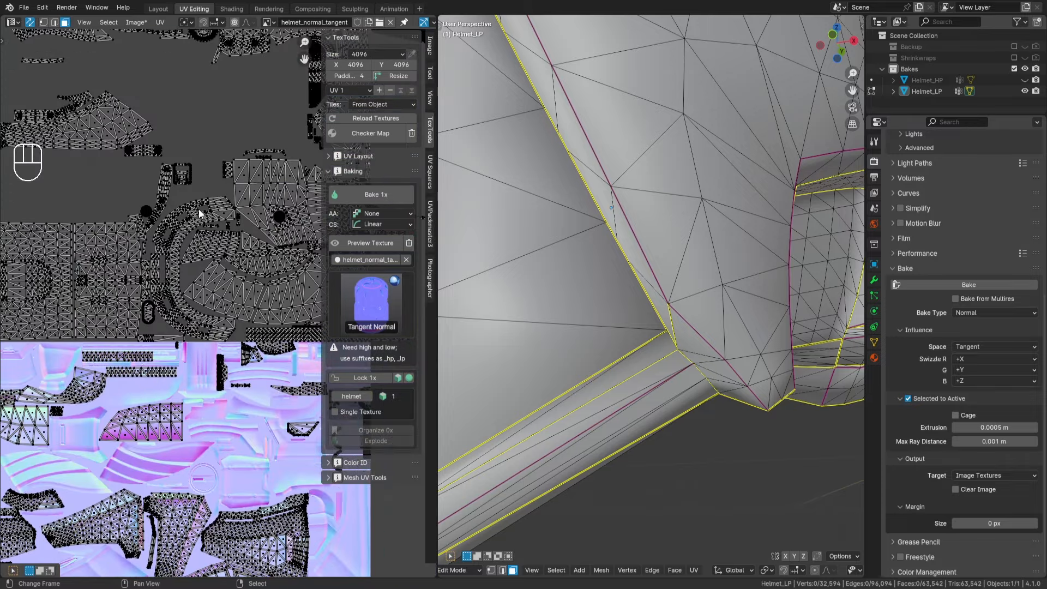
pyautogui.moveTo(199, 209); pyautogui.dragTo(171, 309, button='middle')
pyautogui.scroll(2, 197, 213)
pyautogui.moveTo(171, 136); pyautogui.dragTo(169, 340, button='middle')
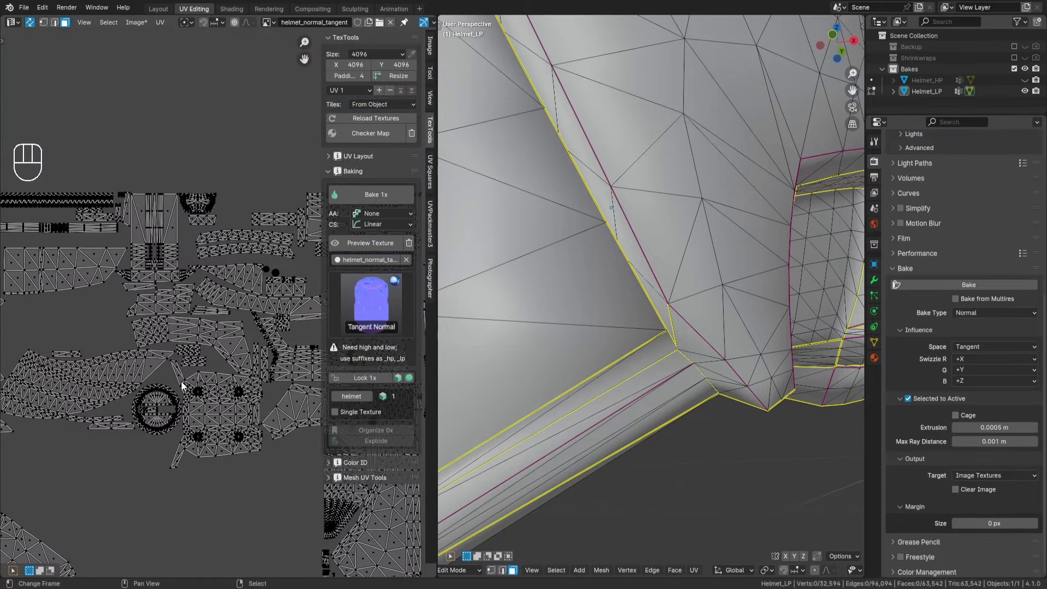
pyautogui.scroll(4, 183, 386)
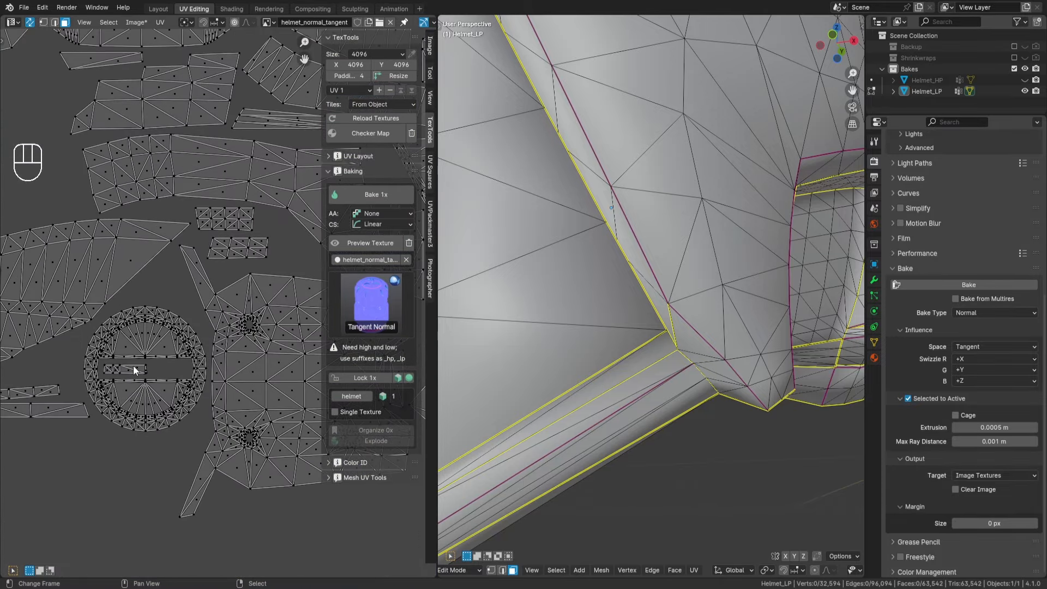
pyautogui.press('l')
pyautogui.press('g')
pyautogui.press('y')
pyautogui.press('KP_Subtract')
pyautogui.press('KP_1')
pyautogui.press('Return')
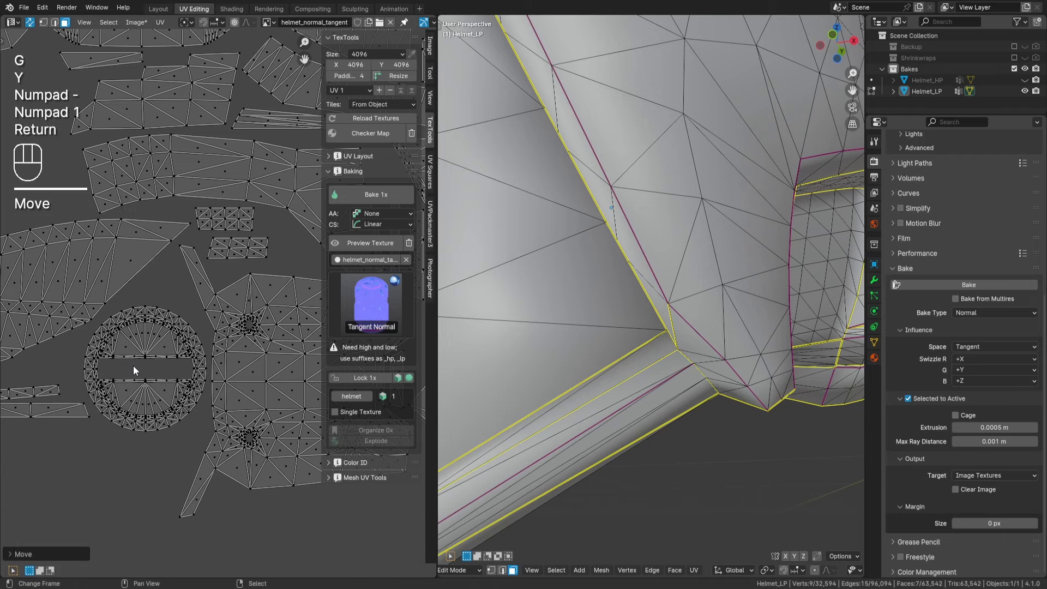
pyautogui.press('KP_Decimal')
pyautogui.press('a')
pyautogui.press('a')
pyautogui.scroll(-5, 177, 345)
pyautogui.moveTo(209, 356); pyautogui.dragTo(204, 313, button='middle')
pyautogui.scroll(-4, 204, 314)
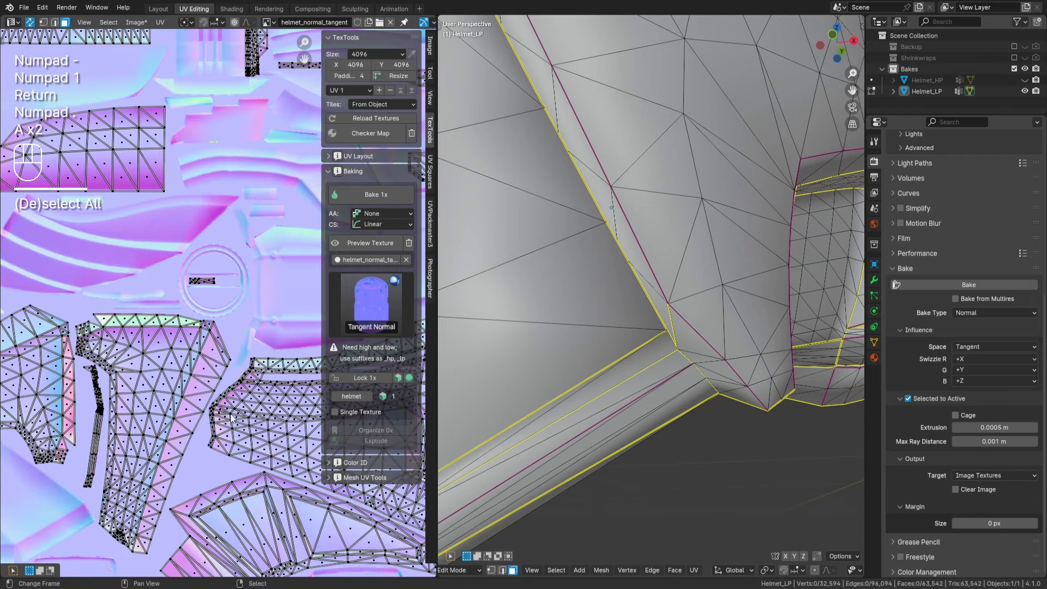
# Move the three small bar UV islands inside the rounded rectangular frame by -1 along Y onto the normal map, and deselect everything.
pyautogui.moveTo(235, 409); pyautogui.dragTo(264, 317, button='middle')
pyautogui.moveTo(279, 390); pyautogui.dragTo(226, 348, button='middle')
pyautogui.scroll(6, 227, 348)
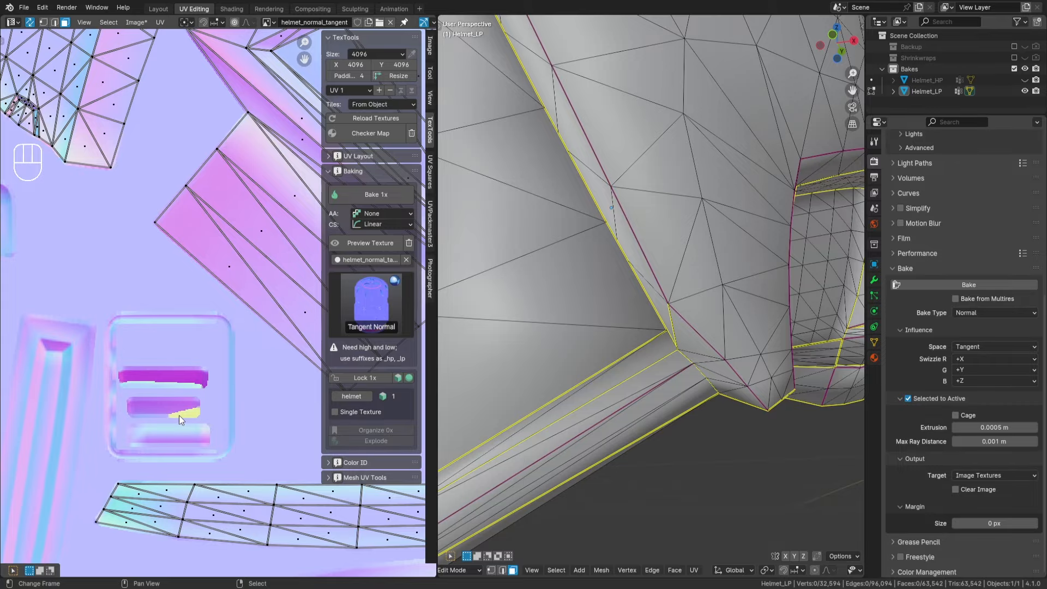
pyautogui.scroll(-7, 179, 414)
pyautogui.scroll(-2, 202, 343)
pyautogui.moveTo(202, 344); pyautogui.dragTo(204, 527, button='middle')
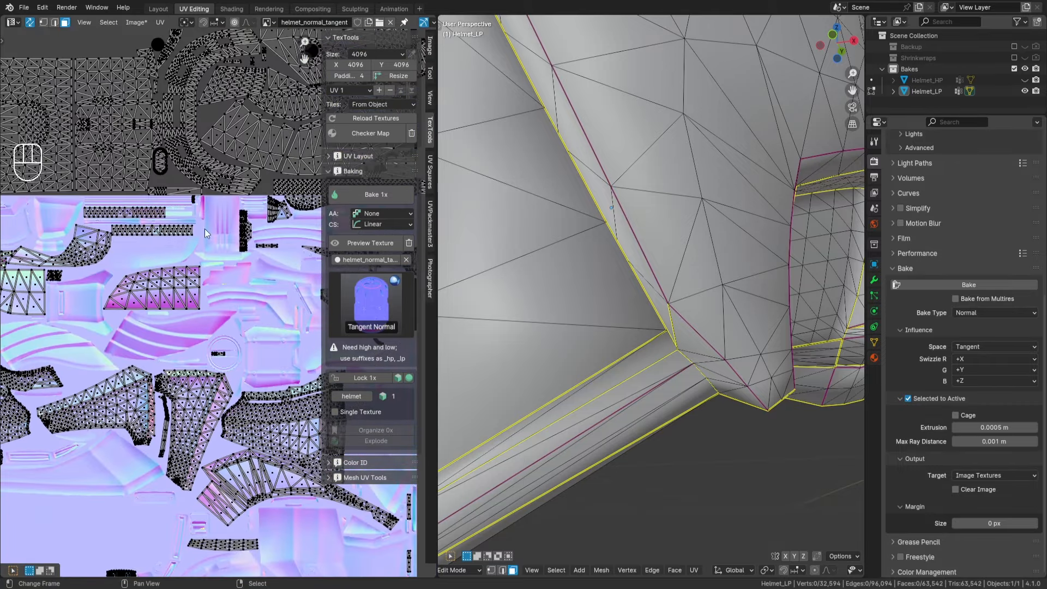
pyautogui.moveTo(205, 228); pyautogui.dragTo(227, 337, button='middle')
pyautogui.scroll(4, 226, 337)
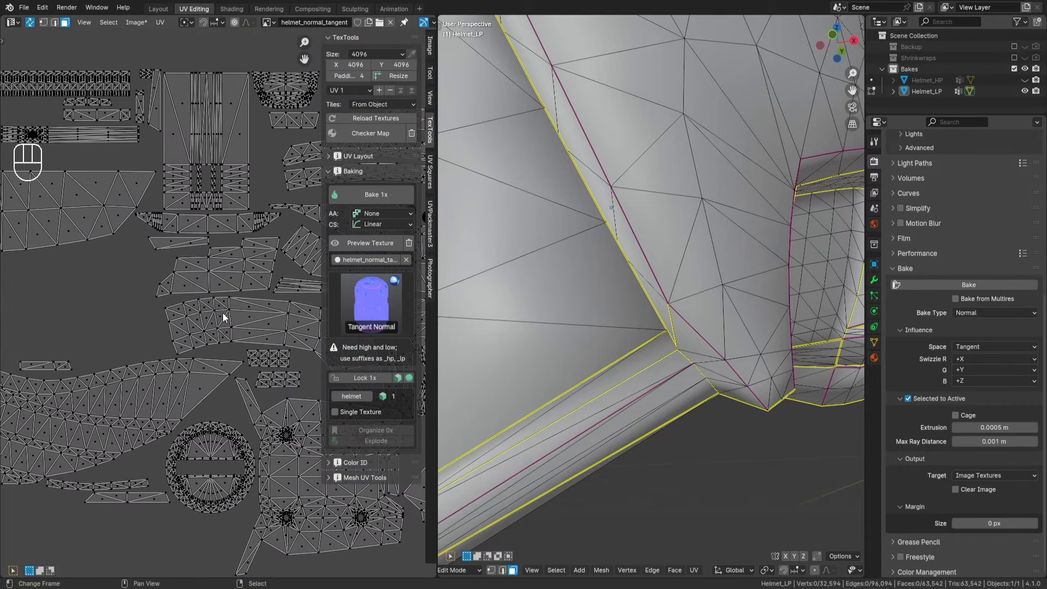
pyautogui.scroll(-1, 214, 365)
pyautogui.scroll(-1, 214, 365)
pyautogui.moveTo(213, 365); pyautogui.dragTo(210, 253, button='middle')
pyautogui.scroll(-2, 210, 253)
pyautogui.scroll(3, 185, 322)
pyautogui.scroll(3, 167, 322)
pyautogui.moveTo(167, 322); pyautogui.dragTo(202, 267, button='middle')
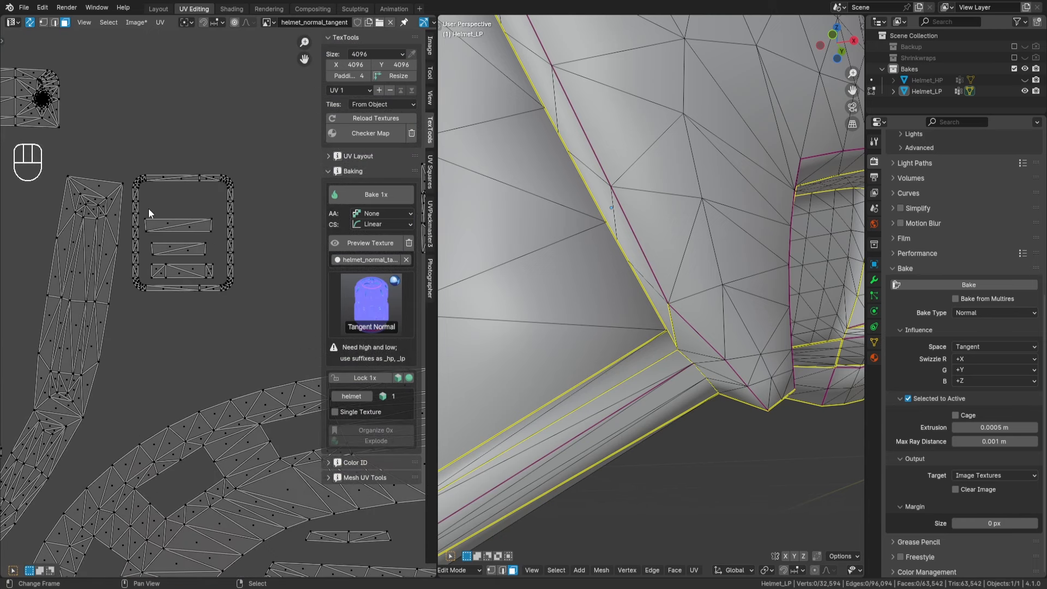
pyautogui.moveTo(147, 208); pyautogui.dragTo(217, 277)
pyautogui.press('g')
pyautogui.press('y')
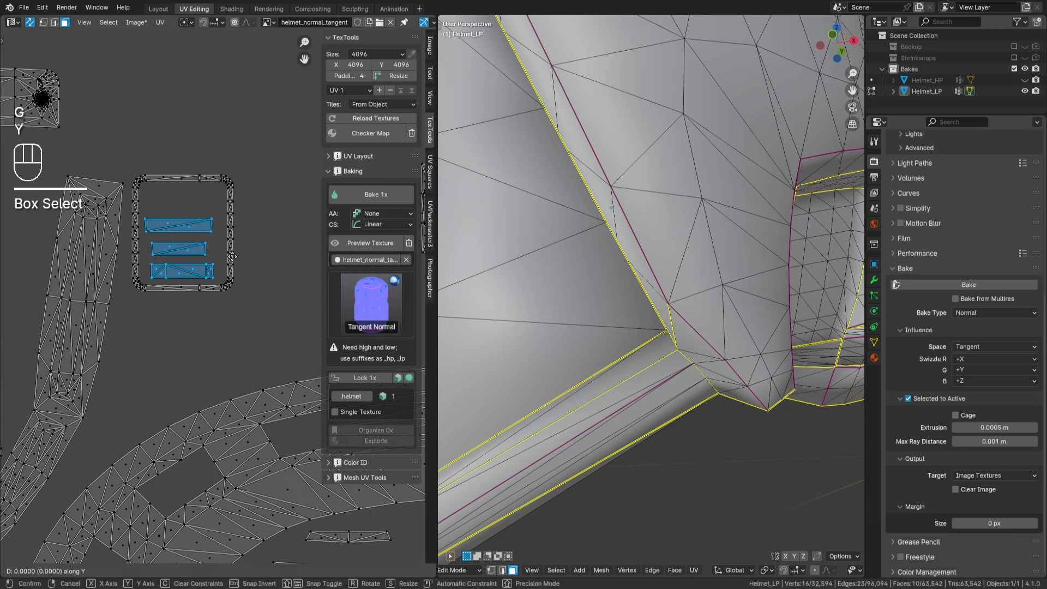
pyautogui.press('KP_Subtract')
pyautogui.press('KP_1')
pyautogui.press('Return')
pyautogui.press('KP_Decimal')
pyautogui.press('a')
pyautogui.press('a')
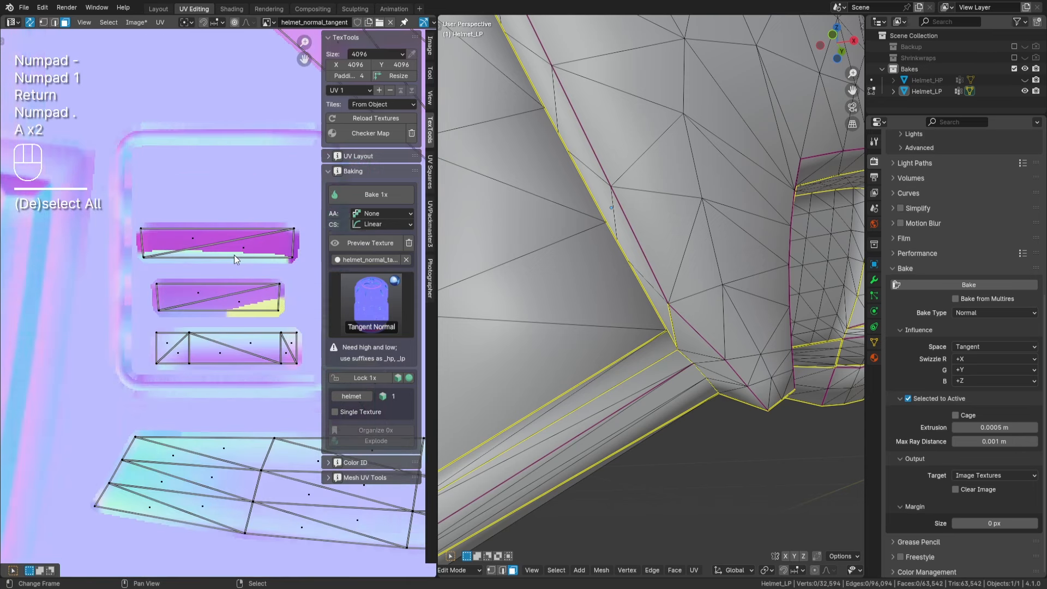
# Examine the normal map from the framed bars down to the branching curved strip, comparing it with and without the UV overlay.
pyautogui.scroll(-5, 234, 254)
pyautogui.scroll(6, 220, 301)
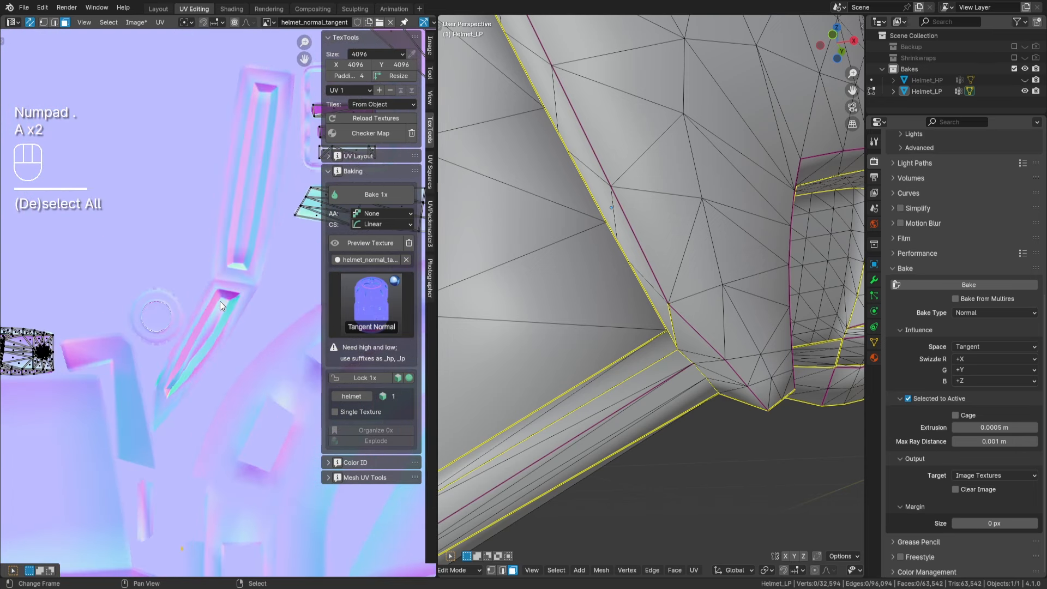
pyautogui.scroll(5, 220, 301)
pyautogui.moveTo(124, 337); pyautogui.dragTo(195, 318, button='middle')
pyautogui.scroll(-4, 225, 300)
pyautogui.moveTo(299, 403); pyautogui.dragTo(179, 418, button='middle')
pyautogui.scroll(-2, 200, 305)
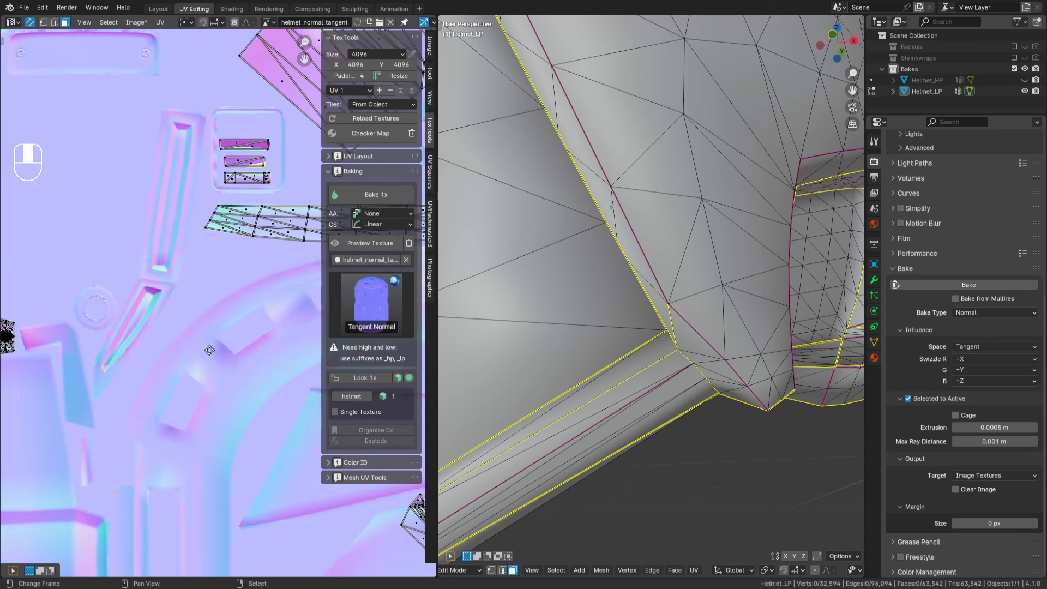
pyautogui.moveTo(322, 364); pyautogui.dragTo(169, 280, button='middle')
pyautogui.moveTo(288, 409)
pyautogui.mouseDown(button='middle')
pyautogui.moveTo(215, 292)
pyautogui.moveTo(145, 247)
pyautogui.mouseUp(button='middle')
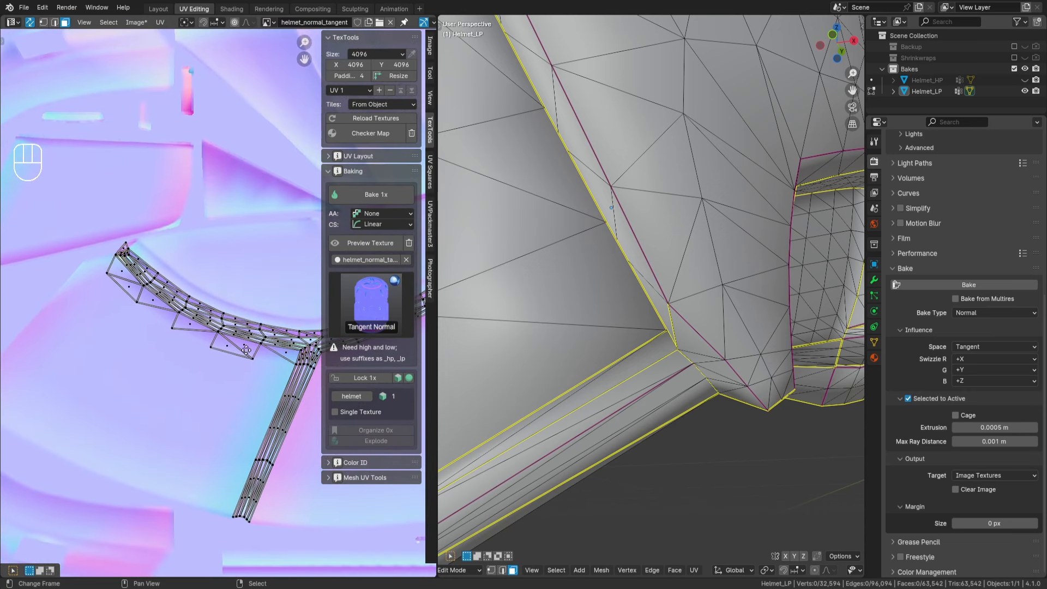
pyautogui.moveTo(251, 364); pyautogui.dragTo(206, 340, button='middle')
pyautogui.scroll(2, 229, 349)
pyautogui.press('c')
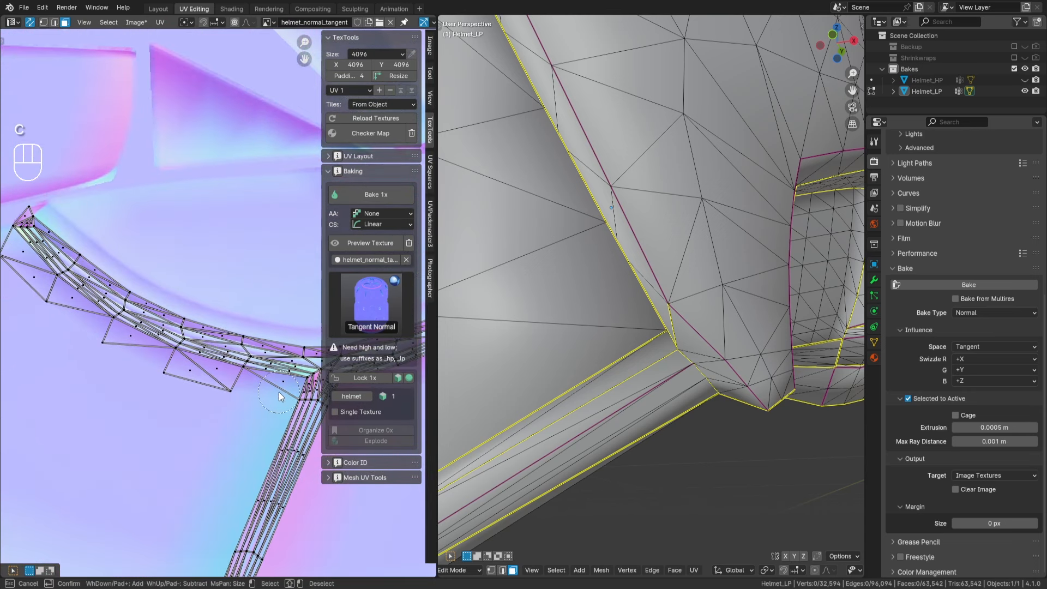
pyautogui.rightClick(145, 360)
pyautogui.scroll(-2, 163, 365)
pyautogui.press('Tab')
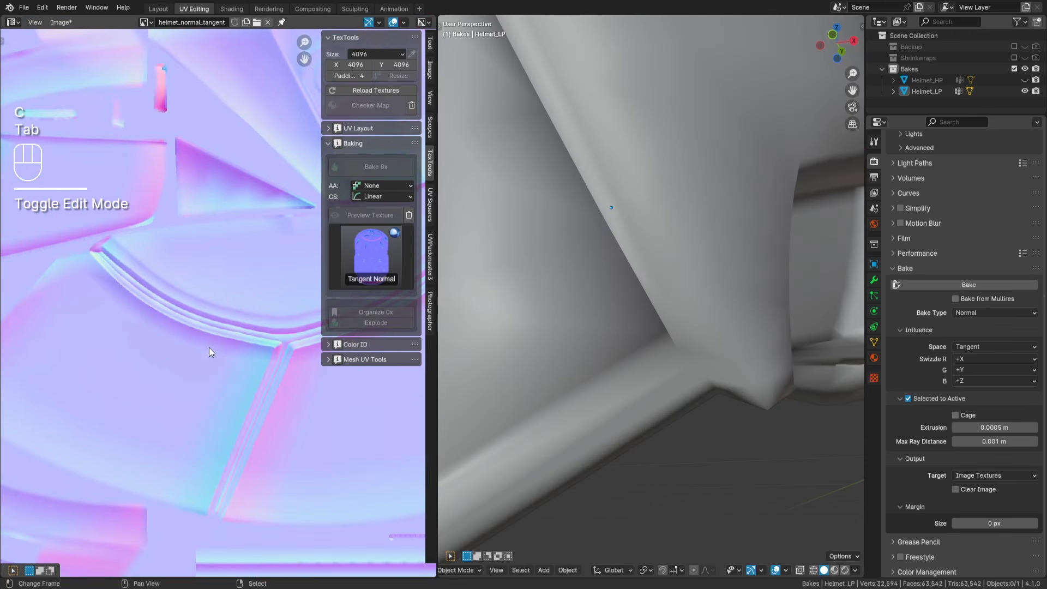
pyautogui.press('Tab')
pyautogui.scroll(2, 227, 349)
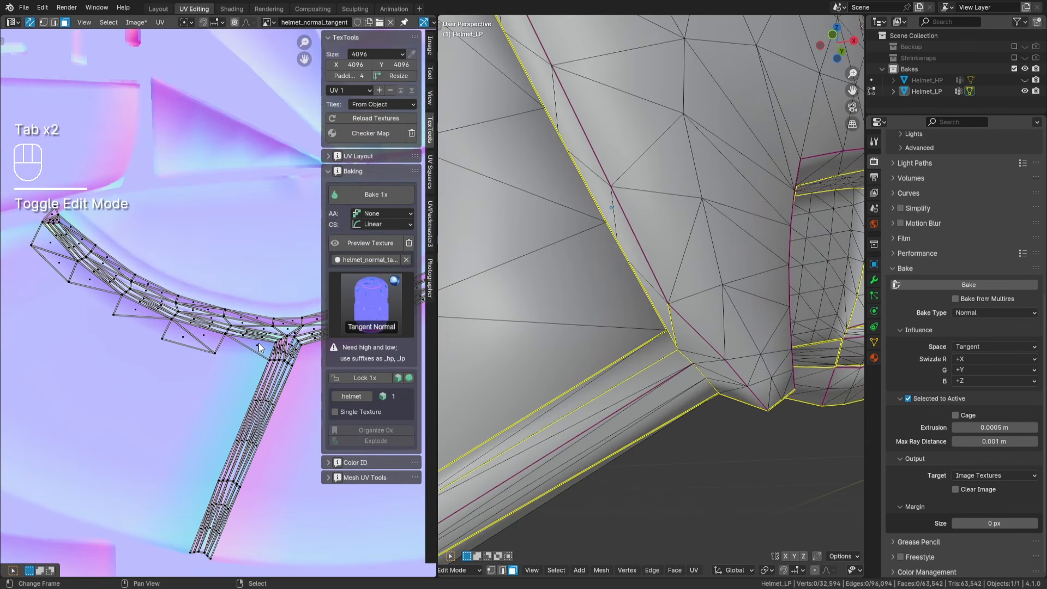
# Select the stray triangles protruding from the curved strip's outer edge and move them by 1 along Y off the normal map.
pyautogui.click(215, 353)
pyautogui.press('c')
pyautogui.moveTo(137, 328); pyautogui.dragTo(77, 297)
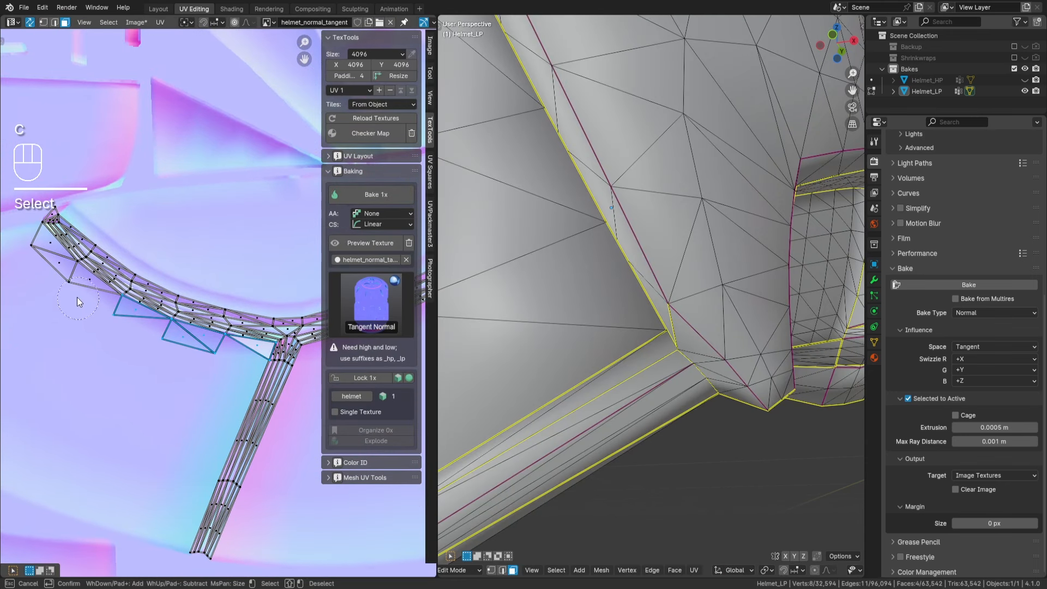
pyautogui.rightClick(77, 296)
pyautogui.press('c')
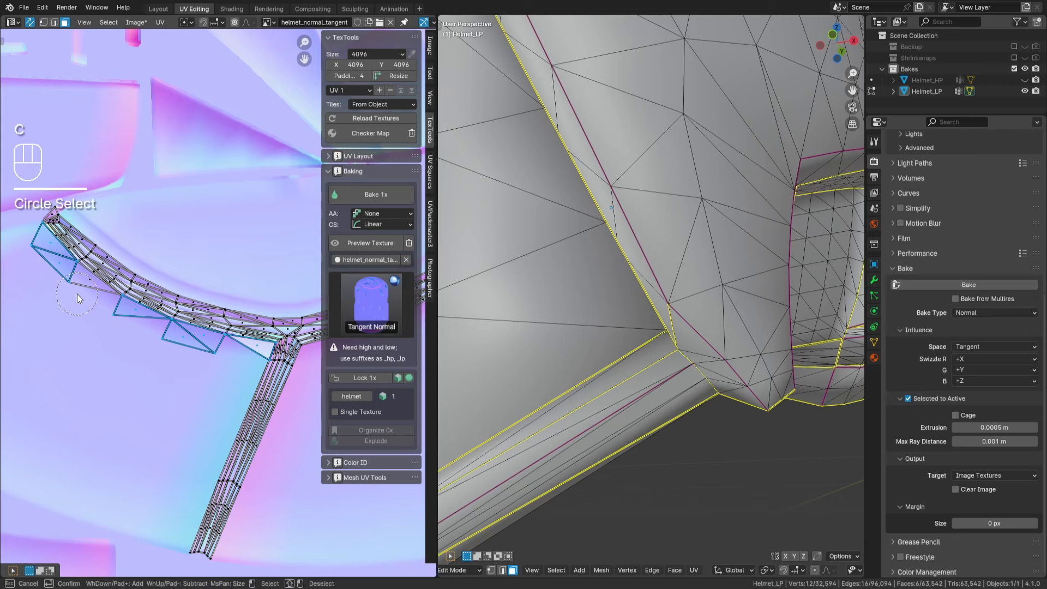
pyautogui.click(77, 294)
pyautogui.rightClick(78, 295)
pyautogui.moveTo(186, 365); pyautogui.dragTo(365, 360, button='middle')
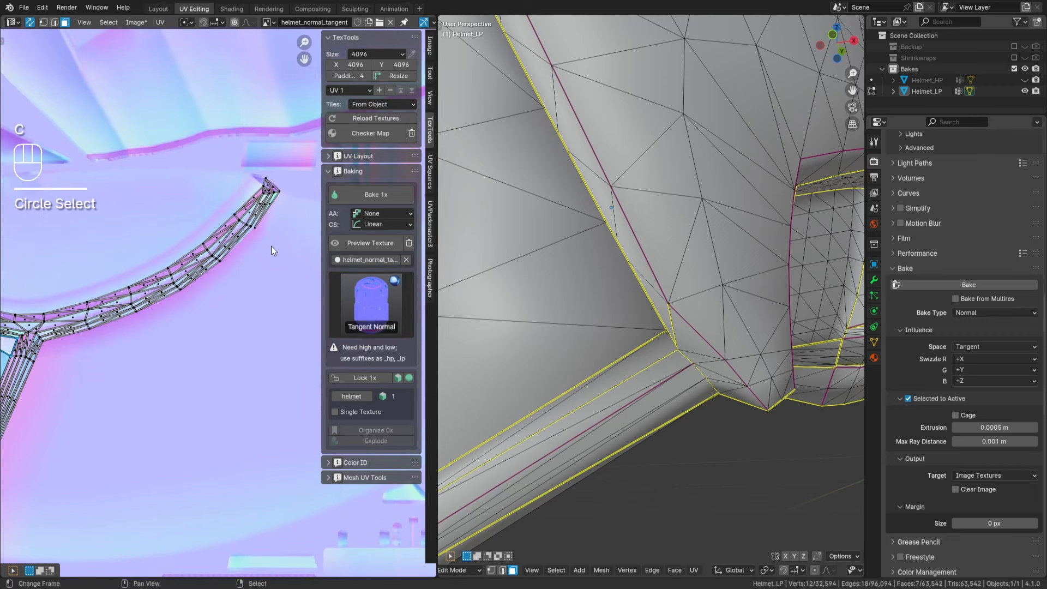
pyautogui.scroll(4, 270, 247)
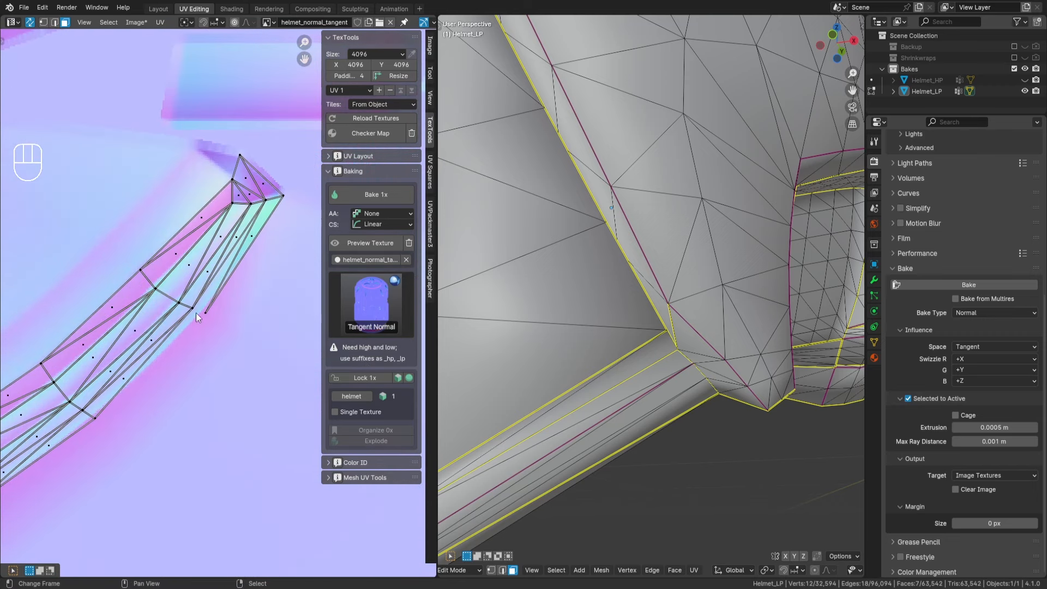
pyautogui.press('Tab')
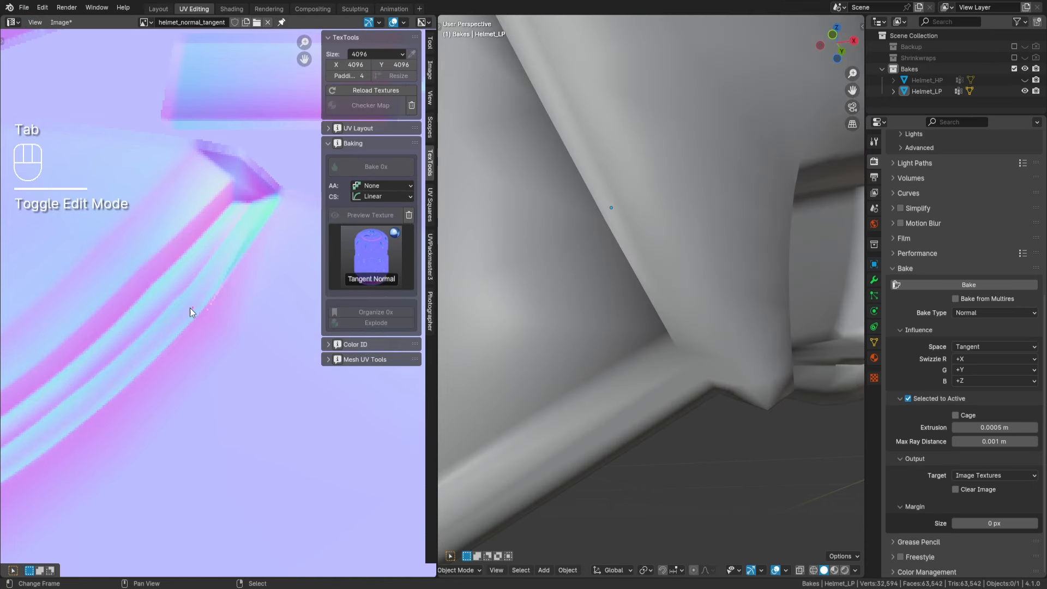
pyautogui.press('Tab')
pyautogui.scroll(-3, 237, 315)
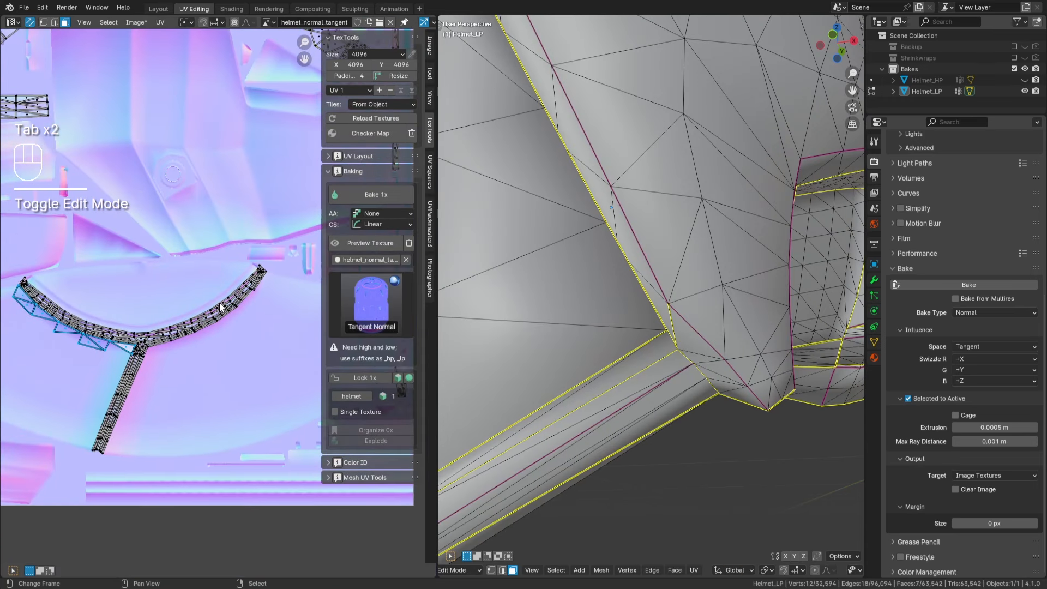
pyautogui.press('g')
pyautogui.press('y')
pyautogui.press('KP_1')
pyautogui.press('Return')
# Select the narrow triangle at the curved strip's upper end, frame it on the helmet to identify the face, and deselect everything.
pyautogui.scroll(5, 204, 336)
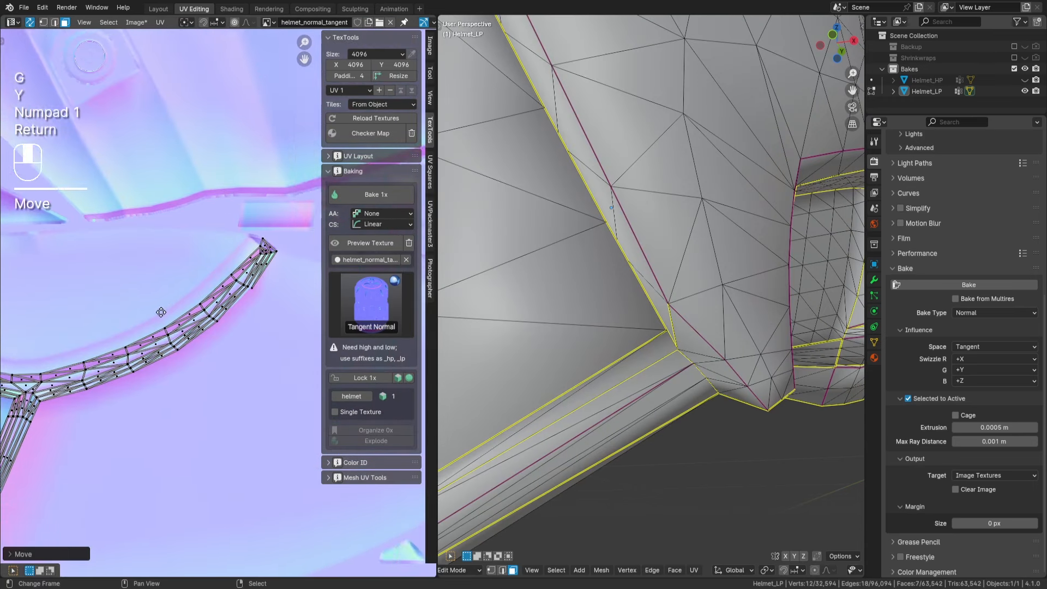
pyautogui.moveTo(113, 362); pyautogui.dragTo(148, 338, button='middle')
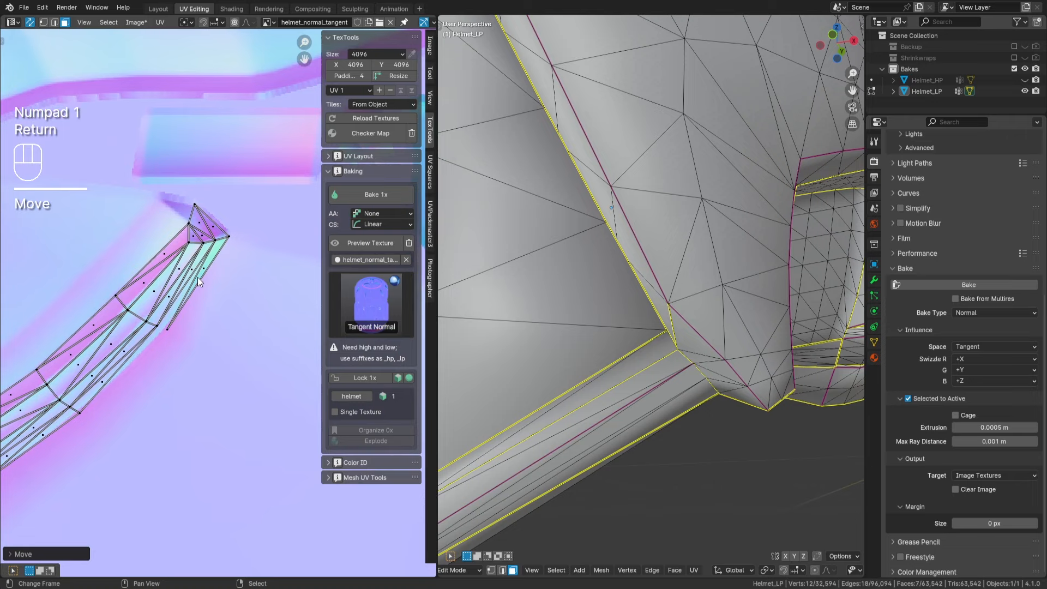
pyautogui.click(184, 292)
pyautogui.press('KP_Decimal')
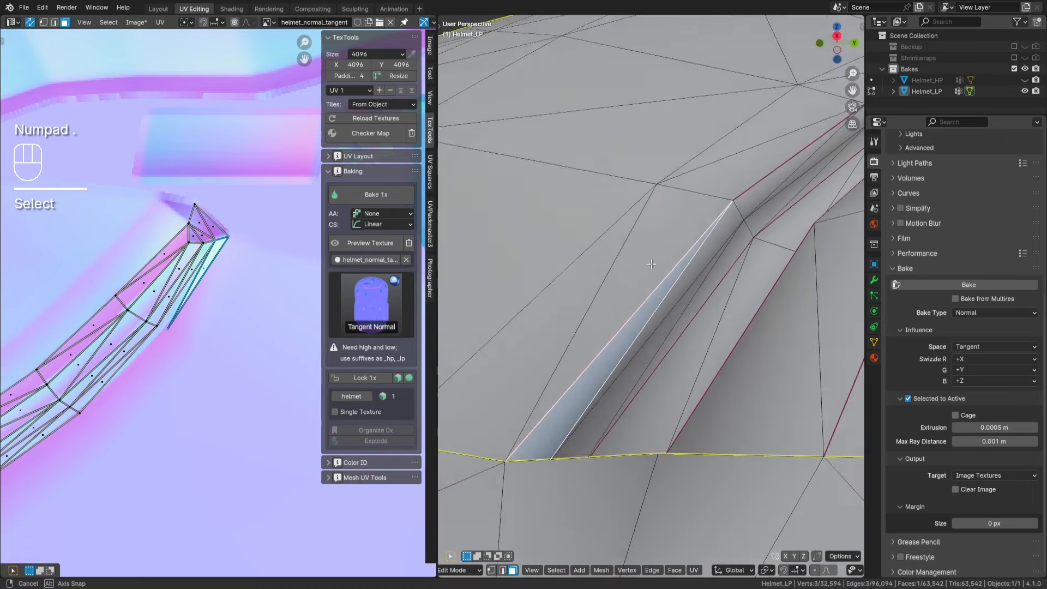
pyautogui.moveTo(651, 264); pyautogui.dragTo(684, 298, button='middle')
pyautogui.press('a')
pyautogui.press('a')
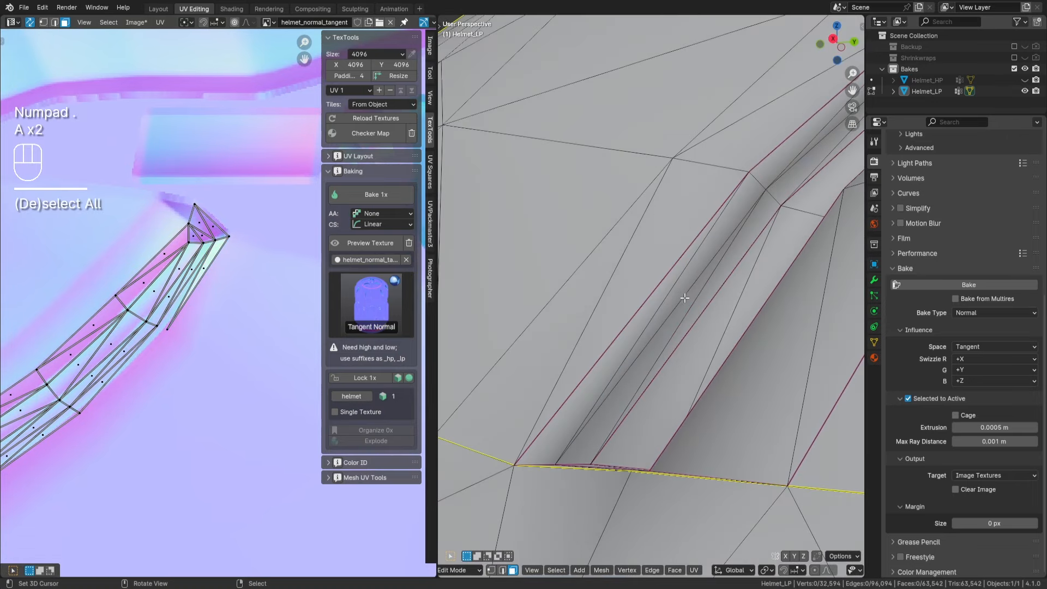
# Select the groove face missing from the strip's upper end on the helmet, move its UVs by -1 along Y, and deselect everything.
pyautogui.press('c')
pyautogui.click(689, 293)
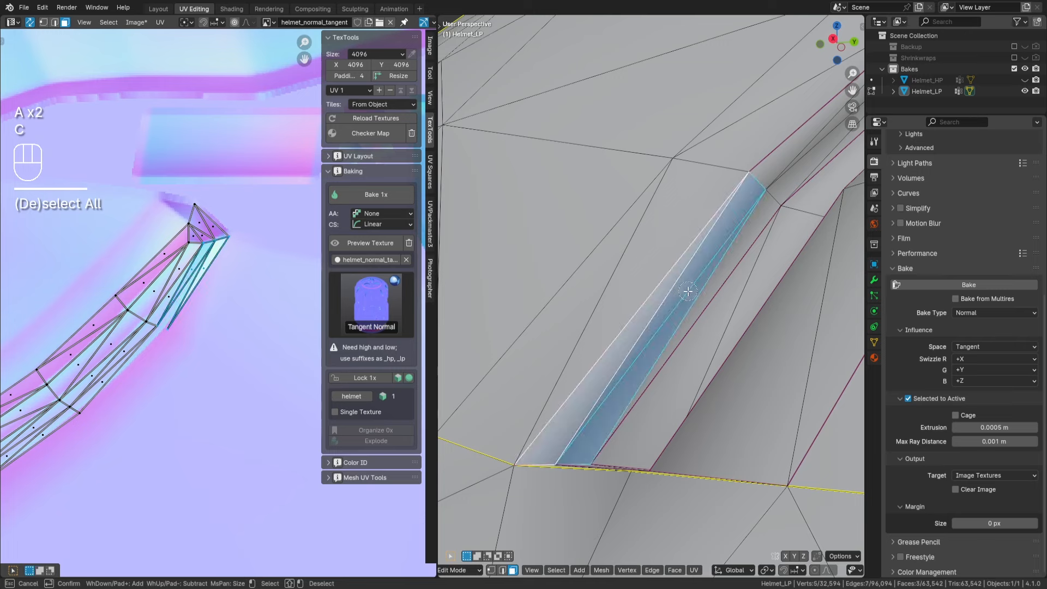
pyautogui.rightClick(652, 309)
pyautogui.press('c')
pyautogui.moveTo(188, 310)
pyautogui.mouseDown(button='middle')
pyautogui.moveTo(183, 297)
pyautogui.moveTo(203, 267)
pyautogui.mouseUp(button='middle')
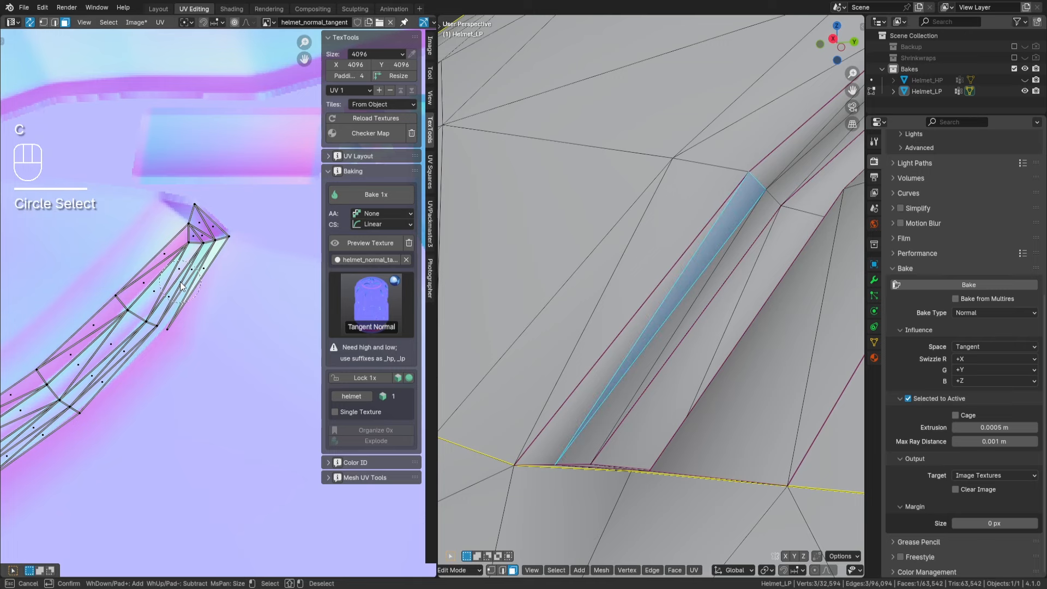
pyautogui.rightClick(261, 267)
pyautogui.press('g')
pyautogui.press('y')
pyautogui.press('KP_Subtract')
pyautogui.press('KP_1')
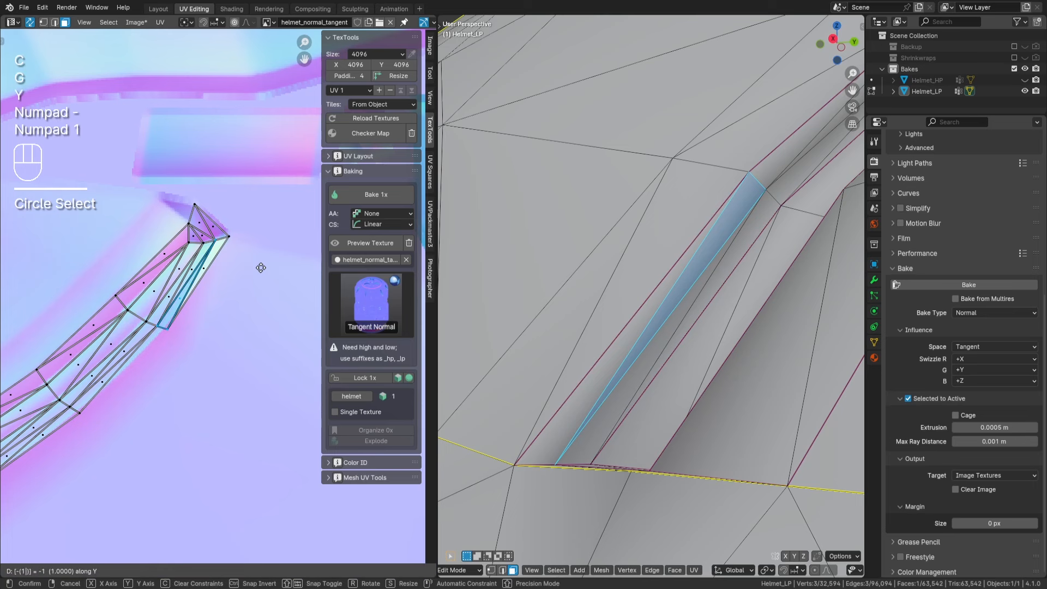
pyautogui.press('Return')
pyautogui.press('a')
pyautogui.press('a')
pyautogui.moveTo(136, 359); pyautogui.dragTo(161, 326, button='middle')
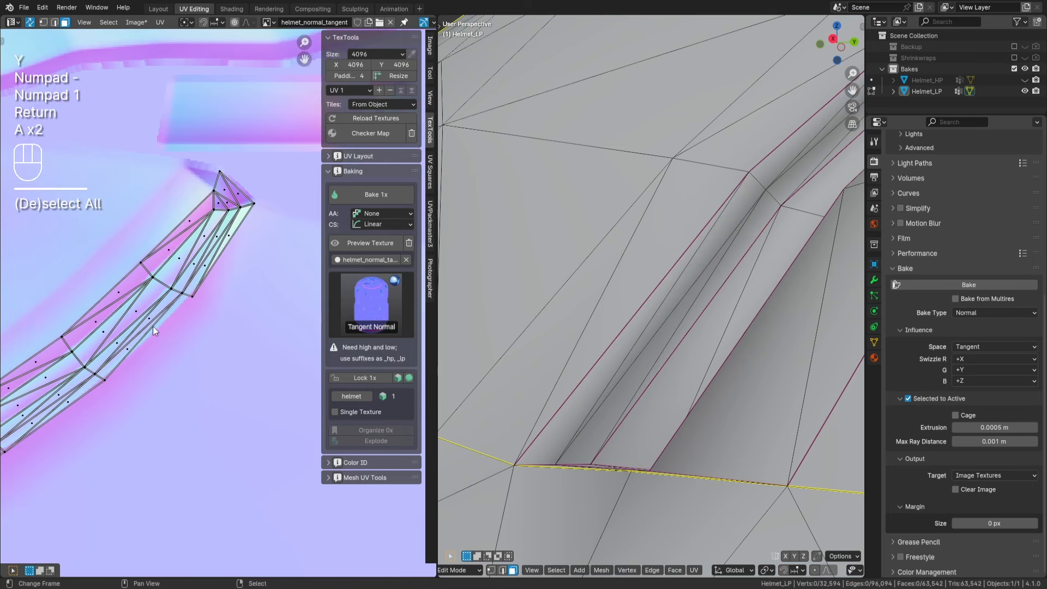
pyautogui.click(147, 329)
pyautogui.press('c')
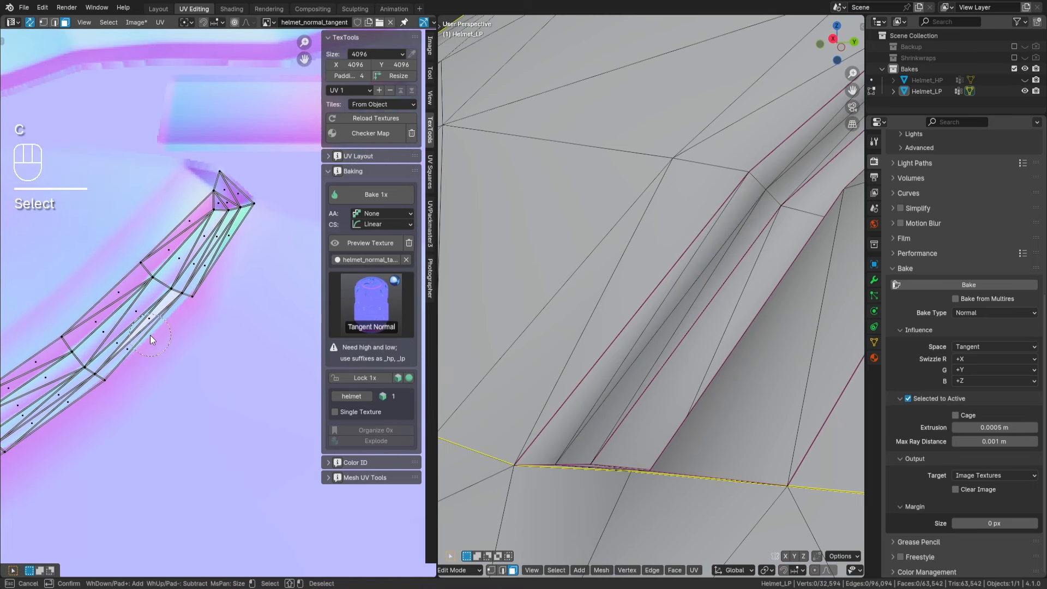
pyautogui.click(149, 334)
pyautogui.rightClick(149, 335)
pyautogui.press('c')
pyautogui.click(136, 357)
pyautogui.rightClick(136, 358)
# Select the next missing face along the groove on the helmet, move its UVs by -1 along Y, and deselect everything.
pyautogui.moveTo(798, 174); pyautogui.dragTo(788, 176, button='middle')
pyautogui.keyDown('shift'); pyautogui.moveTo(788, 175); pyautogui.dragTo(710, 242, button='middle'); pyautogui.keyUp('shift')
pyautogui.click(732, 228)
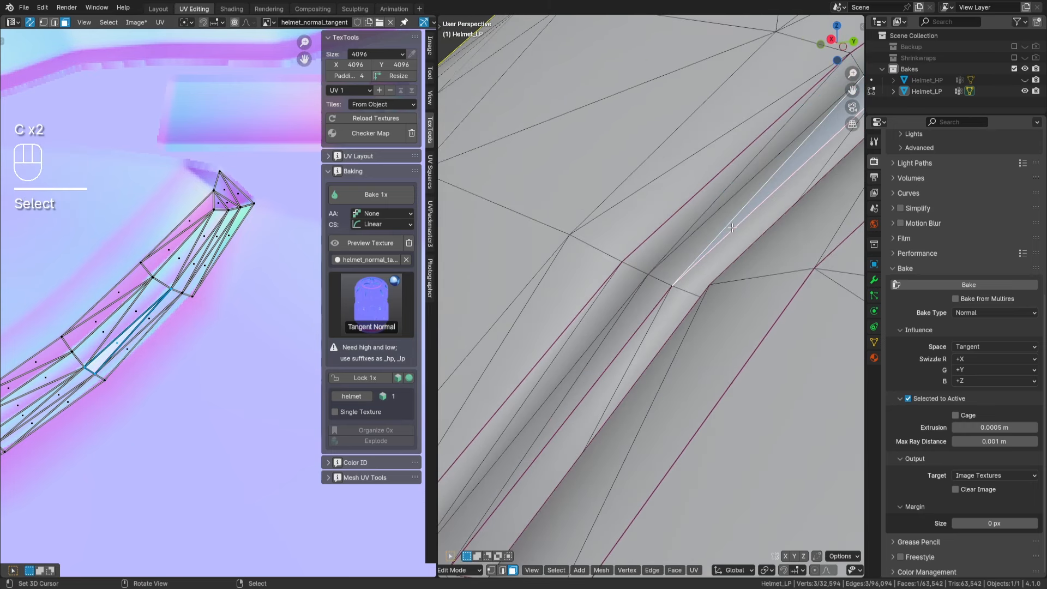
pyautogui.click(686, 225)
pyautogui.press('y')
pyautogui.press('KP_Subtract')
pyautogui.press('KP_1')
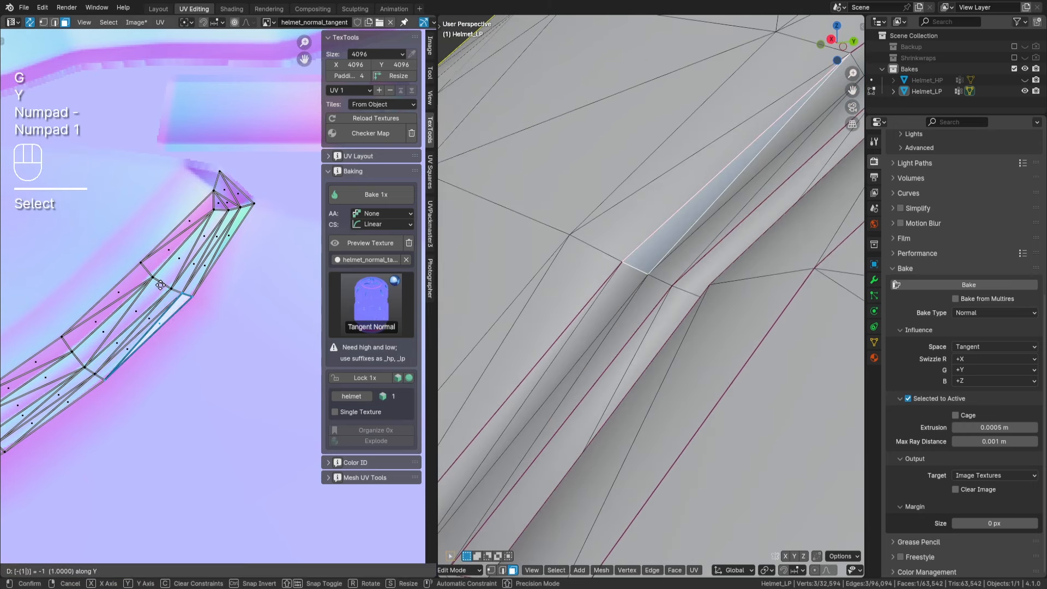
pyautogui.press('Return')
pyautogui.press('a')
pyautogui.press('a')
# Inspect the rest of the curved strip and the surrounding normal map for remaining gaps, stray triangles and artefacts.
pyautogui.moveTo(129, 338); pyautogui.dragTo(58, 121, button='middle')
pyautogui.moveTo(245, 341); pyautogui.dragTo(209, 278, button='middle')
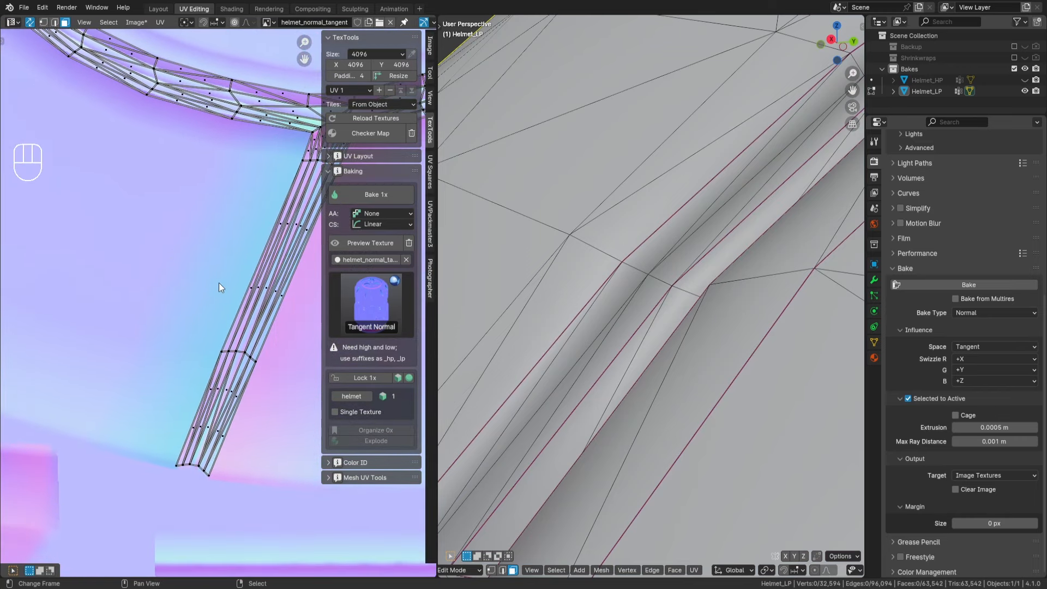
pyautogui.scroll(-3, 267, 208)
pyautogui.moveTo(273, 202); pyautogui.dragTo(127, 376, button='middle')
pyautogui.moveTo(227, 218); pyautogui.dragTo(144, 312, button='middle')
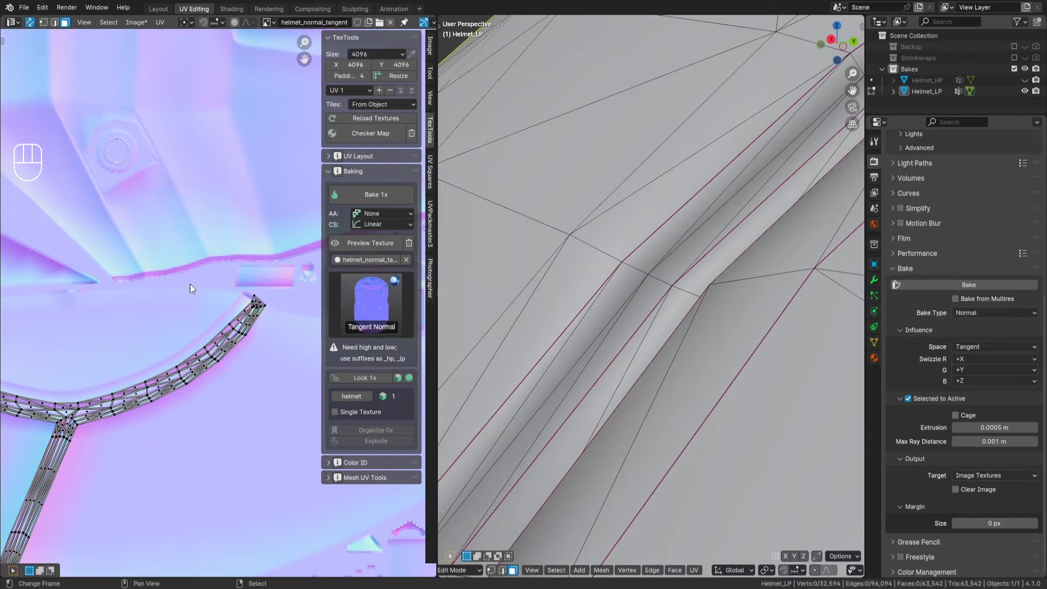
pyautogui.moveTo(262, 289); pyautogui.dragTo(167, 298, button='middle')
pyautogui.moveTo(237, 304); pyautogui.dragTo(178, 281, button='middle')
pyautogui.moveTo(222, 362); pyautogui.dragTo(178, 165, button='middle')
pyautogui.moveTo(177, 313); pyautogui.dragTo(246, 343, button='middle')
pyautogui.scroll(-4, 218, 295)
pyautogui.moveTo(94, 121); pyautogui.dragTo(198, 453, button='middle')
pyautogui.scroll(-3, 153, 267)
pyautogui.moveTo(153, 267); pyautogui.dragTo(231, 293, button='middle')
pyautogui.scroll(2, 203, 366)
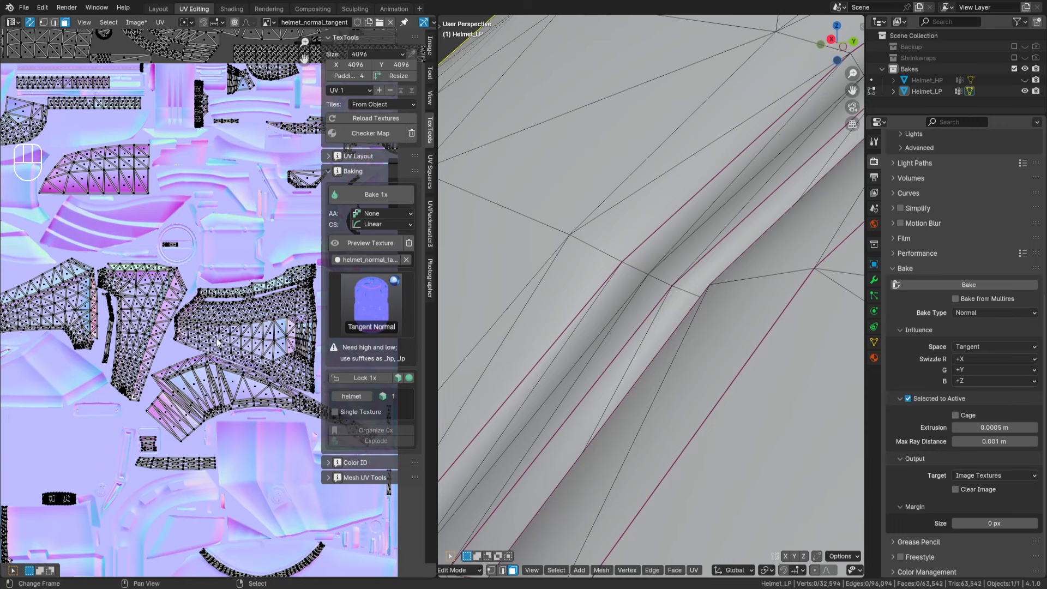
pyautogui.moveTo(217, 342); pyautogui.dragTo(185, 244, button='middle')
# In the Shading workspace, make the helmet_normal_tangent image texture node active as the bake target, and return to UV Editing.
pyautogui.press('Tab')
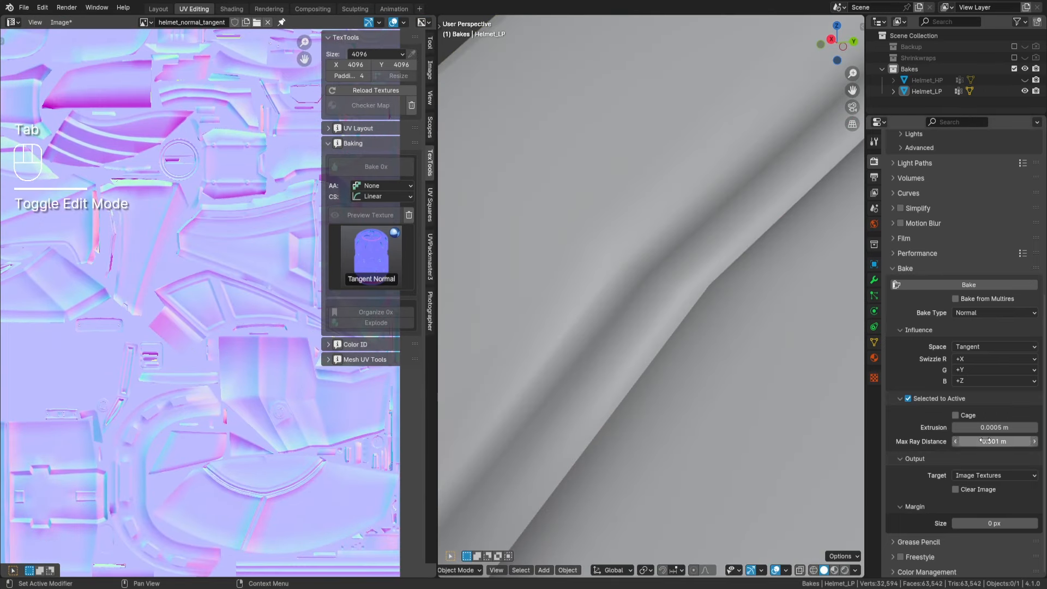
pyautogui.click(229, 9)
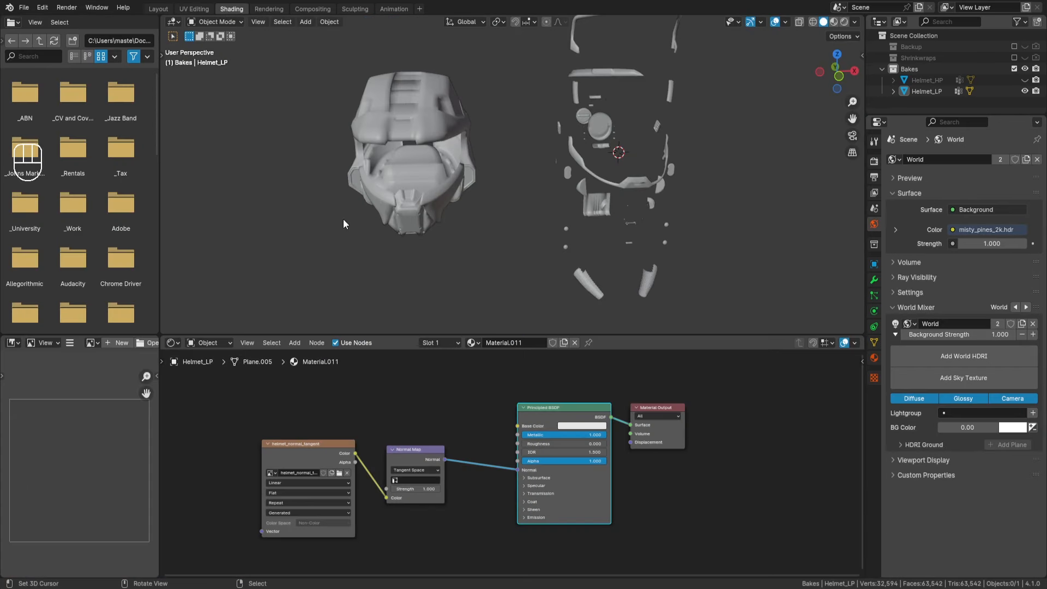
pyautogui.click(319, 445)
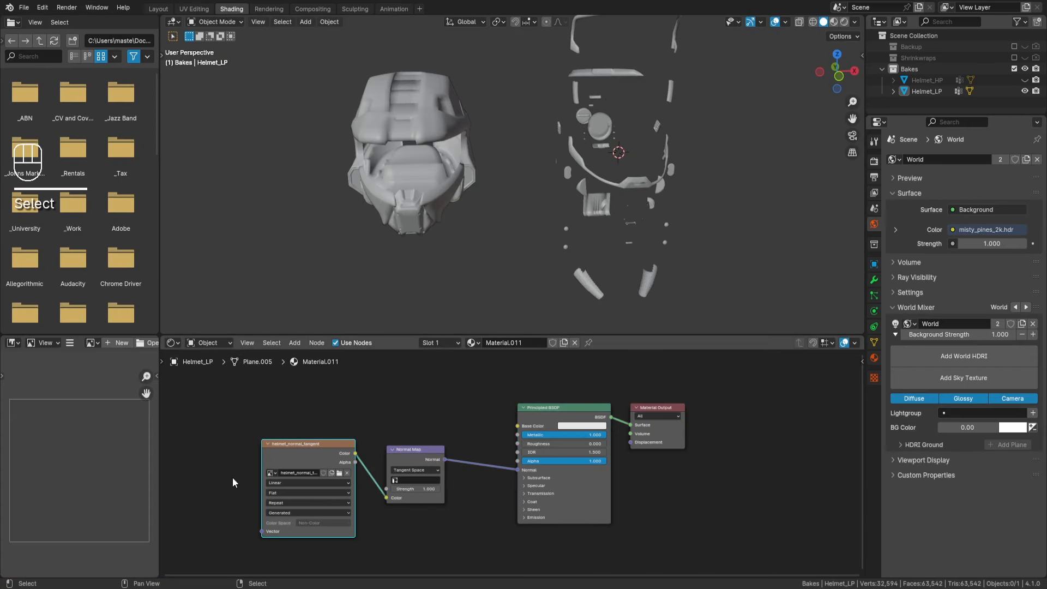
pyautogui.click(199, 9)
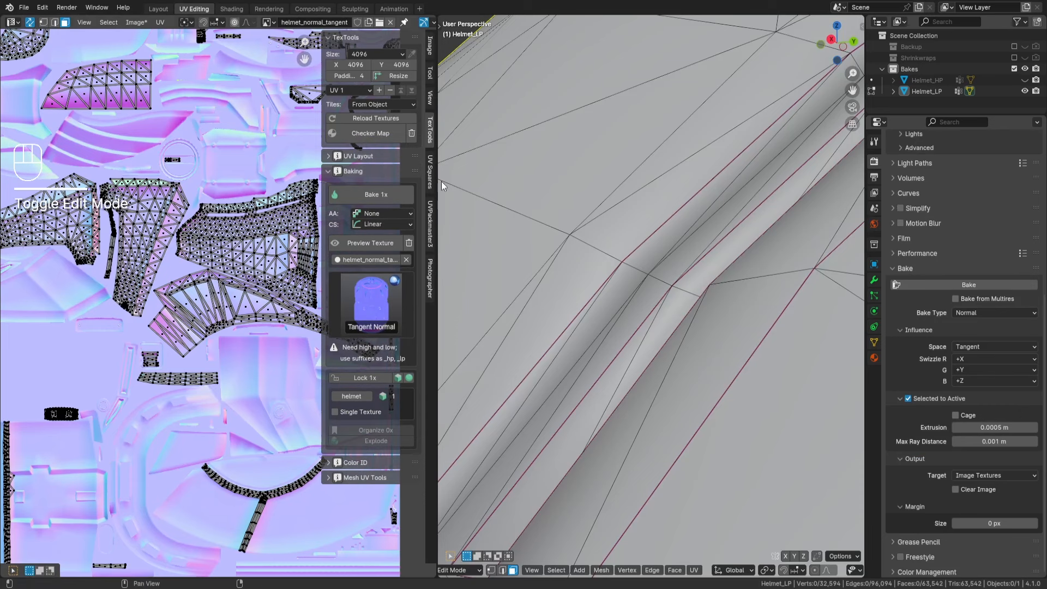
# In Object Mode, unhide Helmet_HP, select it with Helmet_LP as the active object, and bake the tangent normal map.
pyautogui.press('Tab')
pyautogui.scroll(-6, 730, 218)
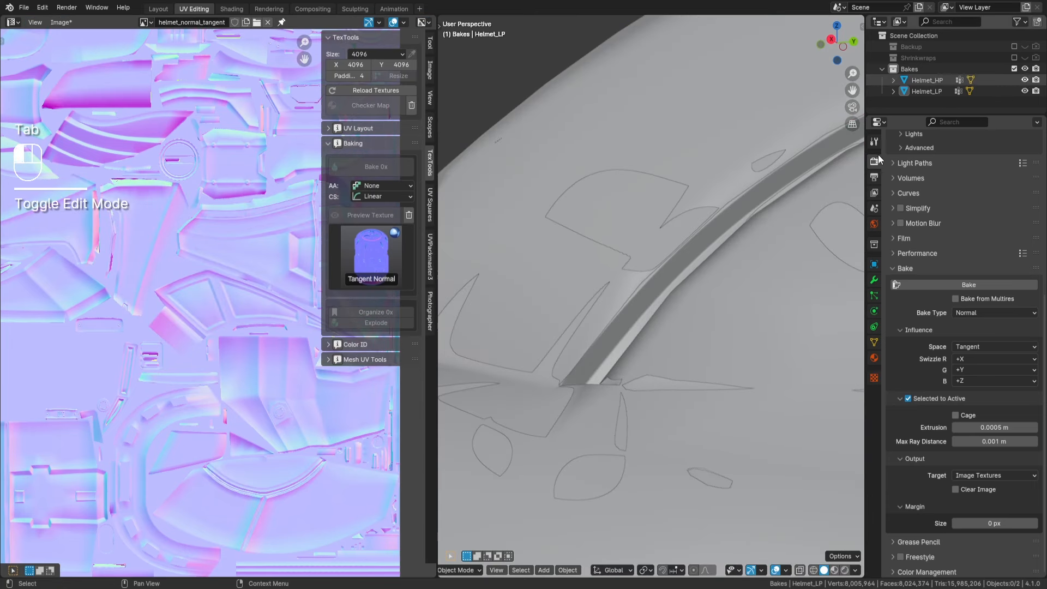
pyautogui.rightClick(728, 189)
pyautogui.keyDown('shift'); pyautogui.rightClick(728, 191); pyautogui.keyUp('shift')
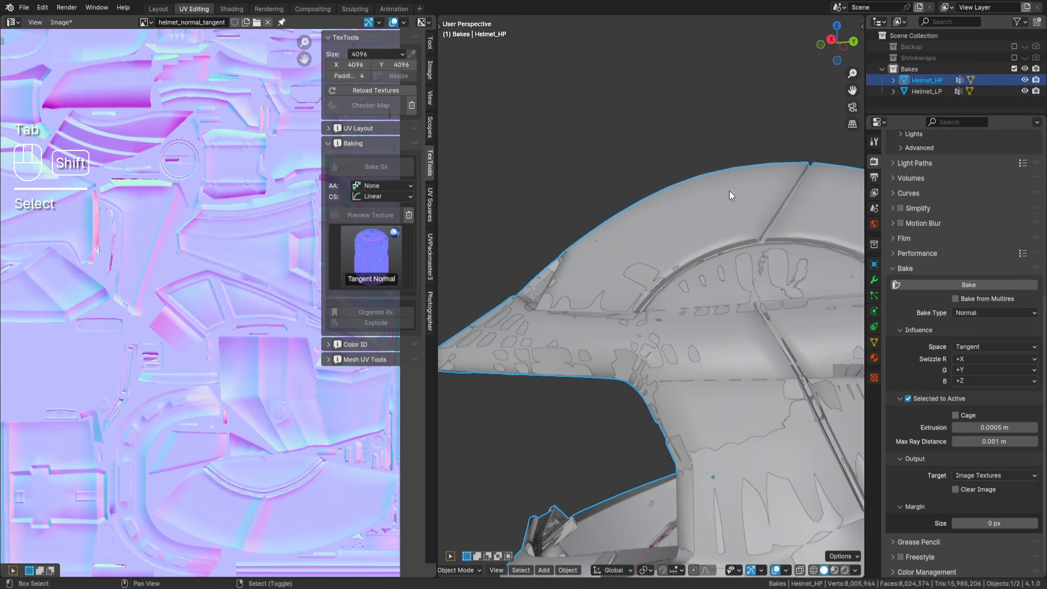
pyautogui.click(949, 281)
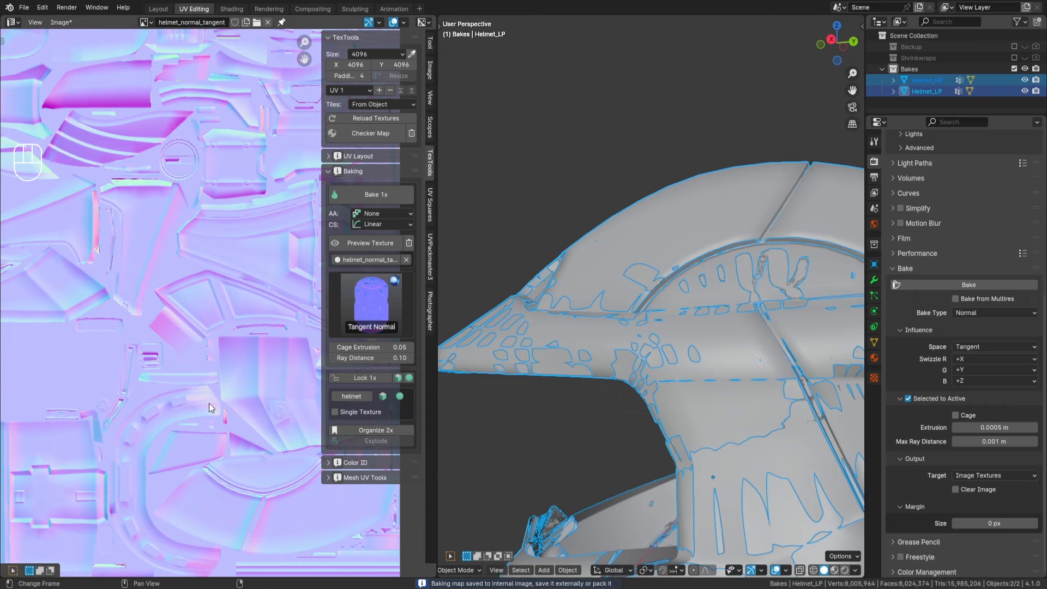
# Inspect the rebaked normal map at the upper end of the curved strip.
pyautogui.scroll(6, 217, 295)
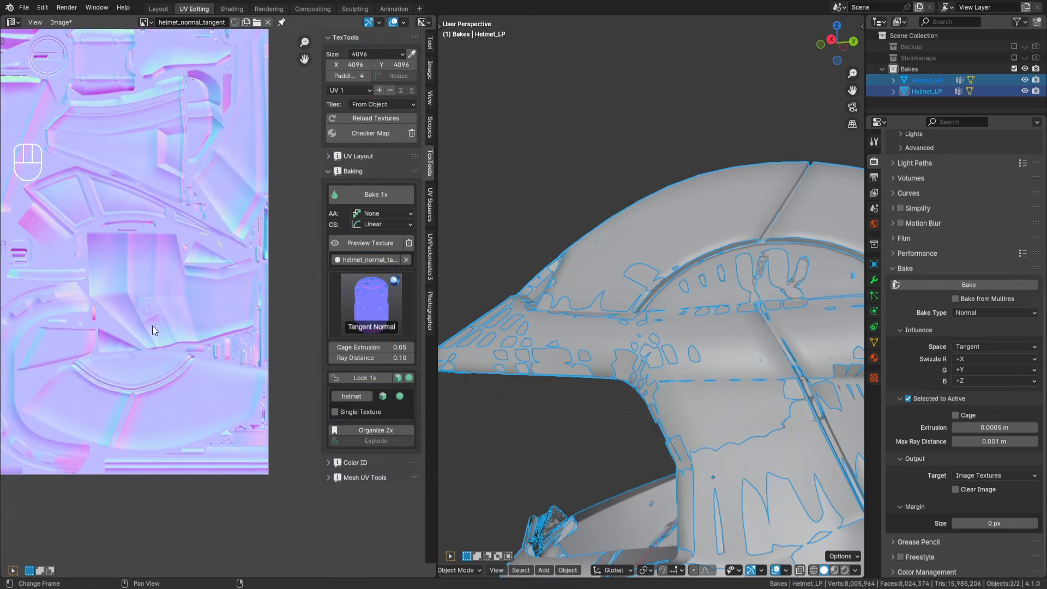
pyautogui.scroll(2, 295, 273)
pyautogui.moveTo(295, 273); pyautogui.dragTo(169, 333, button='middle')
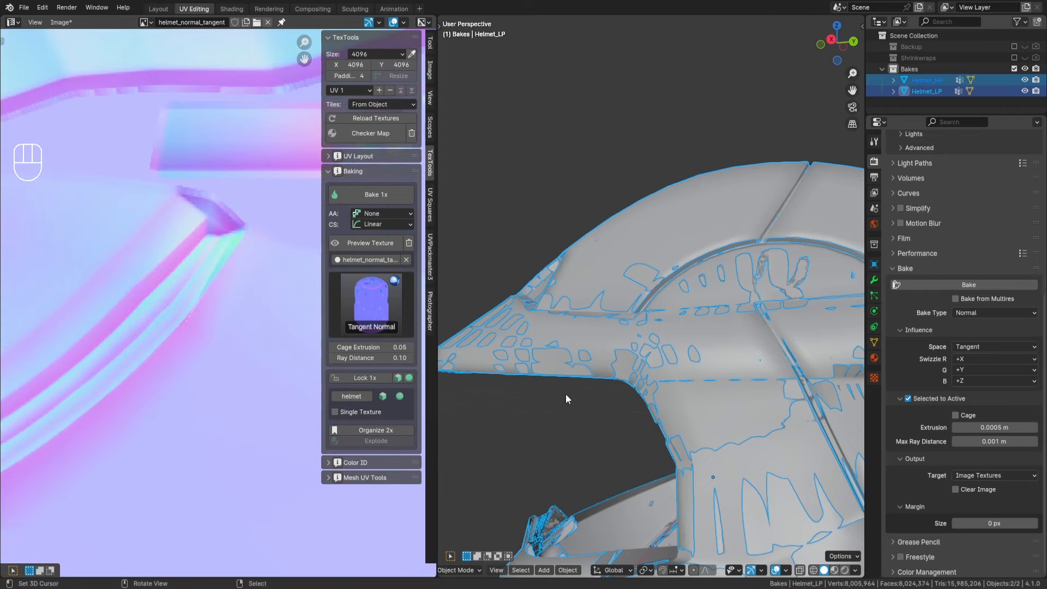
# Compare Helmet_LP's UV edges with the rebaked curved strip and check the surrounding normal map for remaining artefacts.
pyautogui.click(921, 93)
pyautogui.press('Tab')
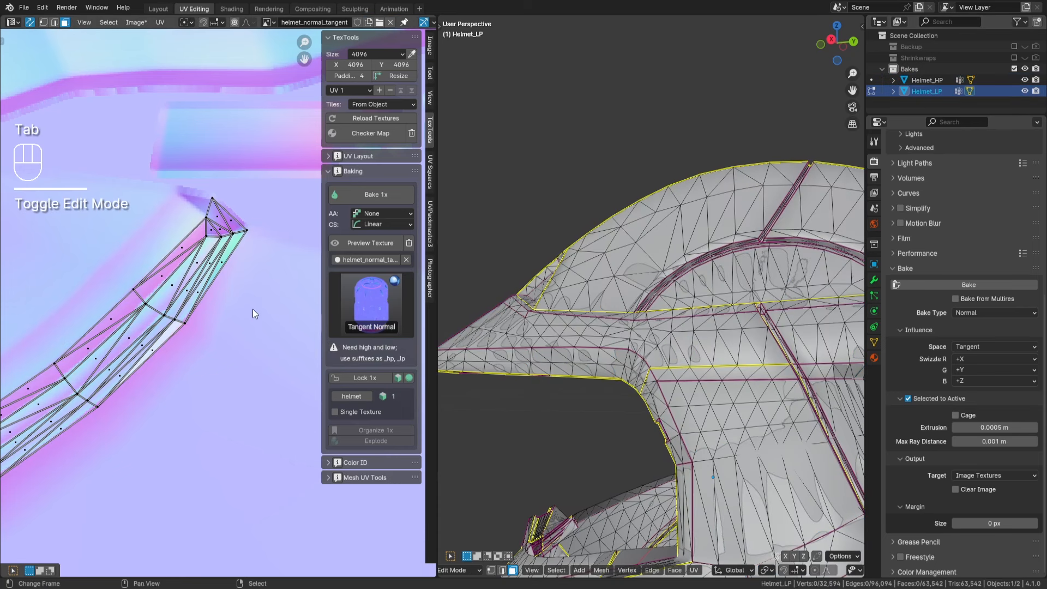
pyautogui.press('Tab')
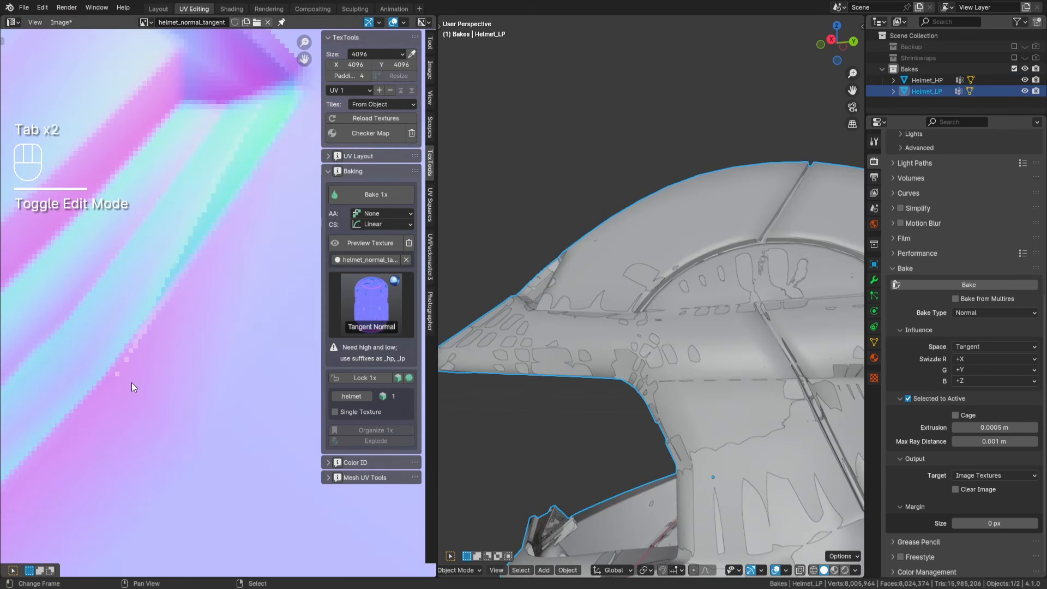
pyautogui.scroll(-8, 153, 341)
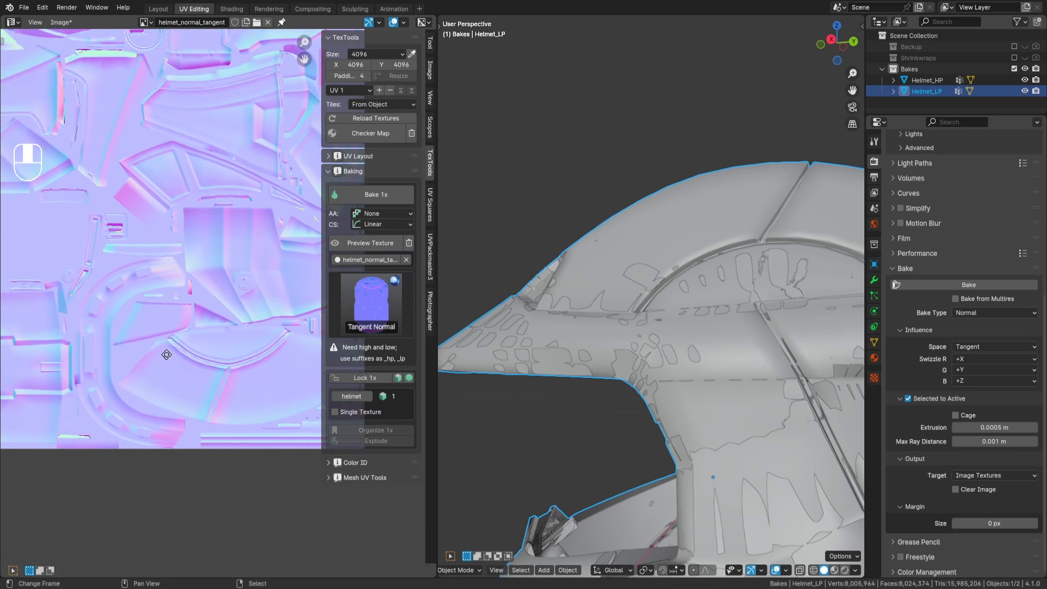
pyautogui.scroll(-3, 175, 358)
# In Edit Mode on Helmet_LP, select all UV islands above the map tile and move them by -1 along Y.
pyautogui.press('Tab')
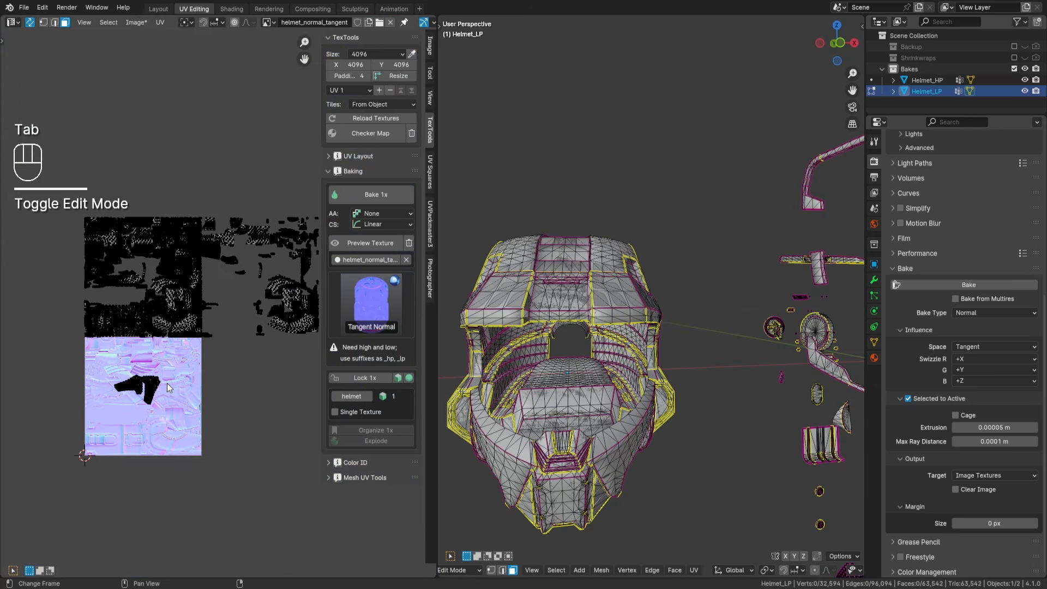
pyautogui.scroll(2, 166, 367)
pyautogui.moveTo(200, 356)
pyautogui.mouseDown(button='middle')
pyautogui.moveTo(179, 352)
pyautogui.moveTo(189, 367)
pyautogui.mouseUp(button='middle')
pyautogui.scroll(-2, 204, 371)
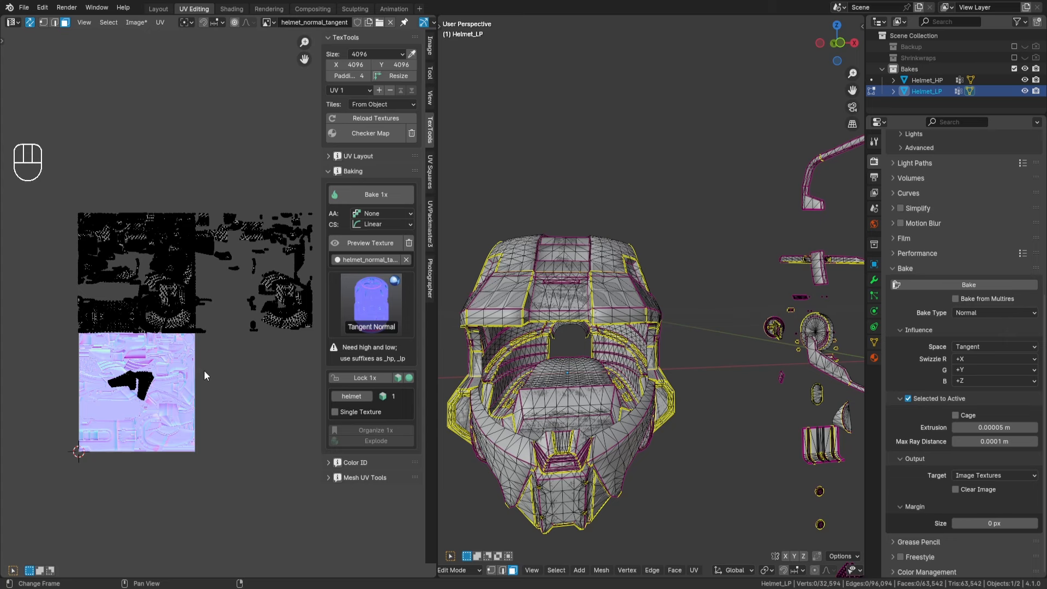
pyautogui.hotkey('shift', 'space')
pyautogui.moveTo(473, 354); pyautogui.dragTo(423, 356, button='middle')
pyautogui.scroll(2, 423, 356)
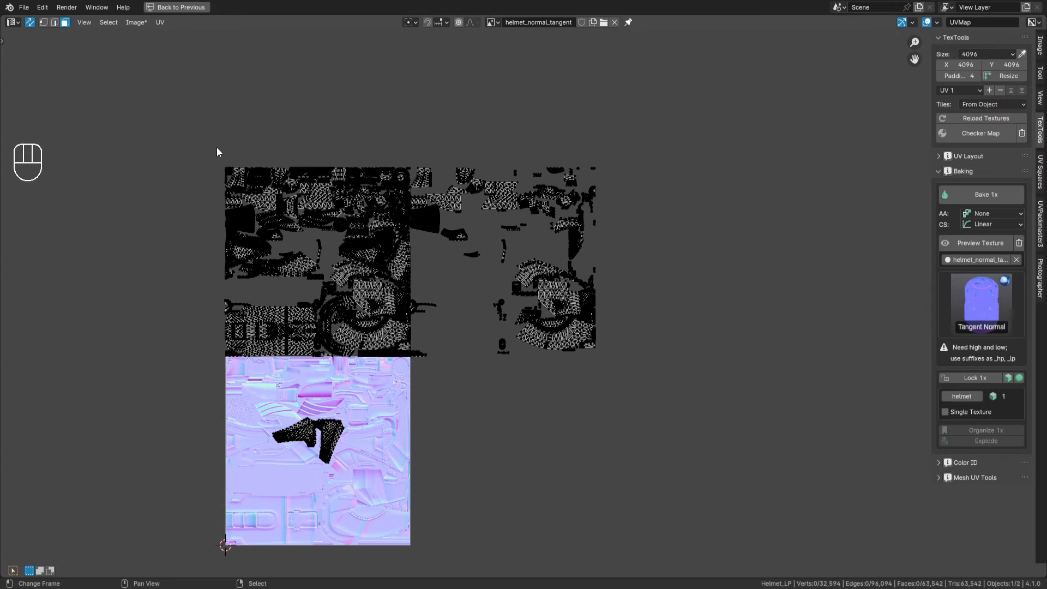
pyautogui.moveTo(197, 141); pyautogui.dragTo(638, 357)
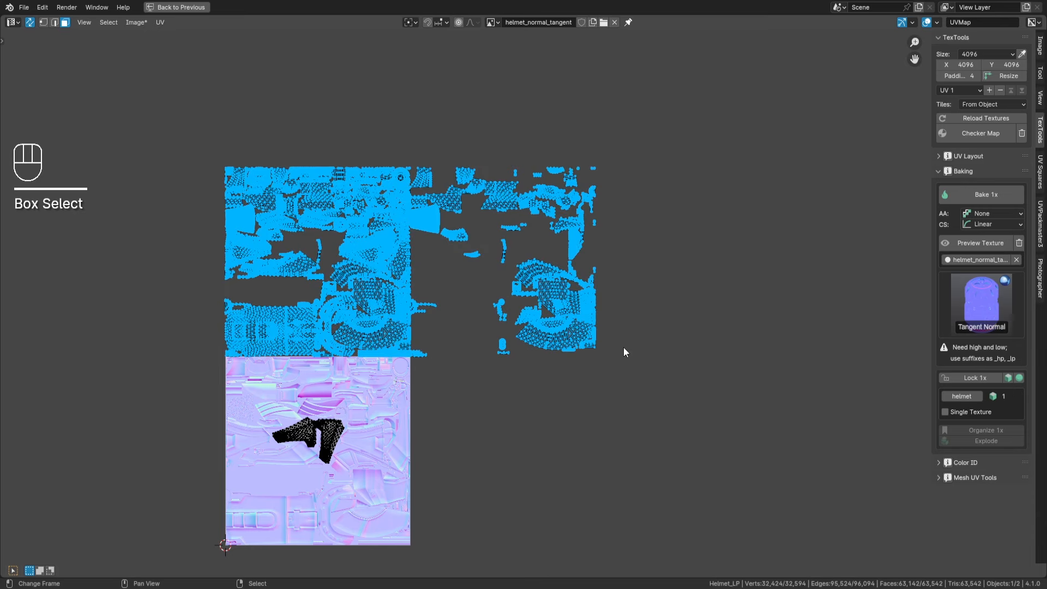
pyautogui.press('g')
pyautogui.press('y')
pyautogui.press('KP_Subtract')
pyautogui.press('KP_1')
pyautogui.press('Return')
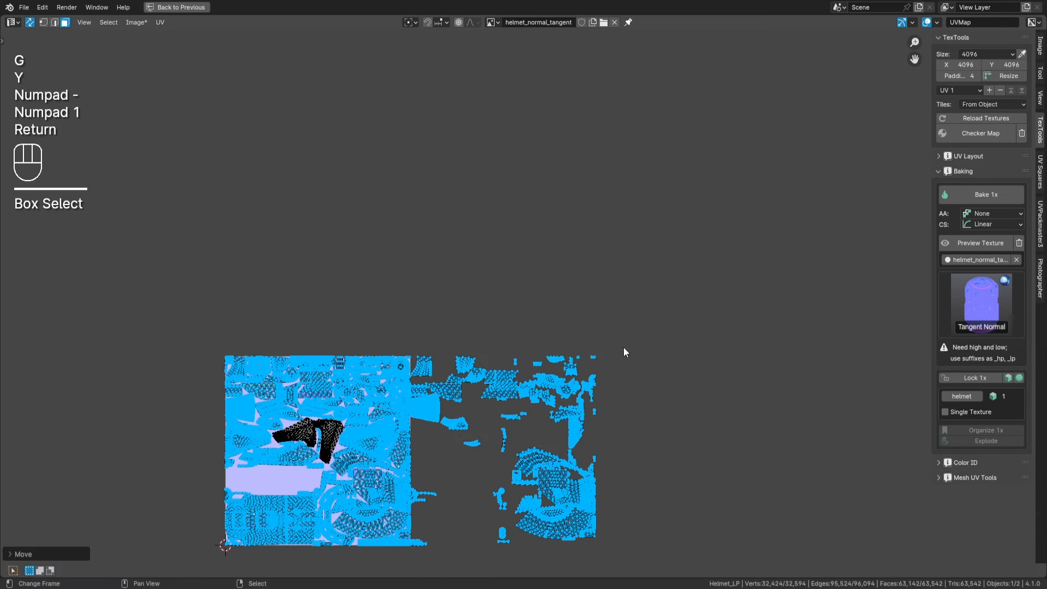
# Restore the split UV Editing layout, deselect all UVs, return to Object Mode and hide Helmet_HP.
pyautogui.hotkey('shift', 'space')
pyautogui.press('a')
pyautogui.press('a')
pyautogui.press('Tab')
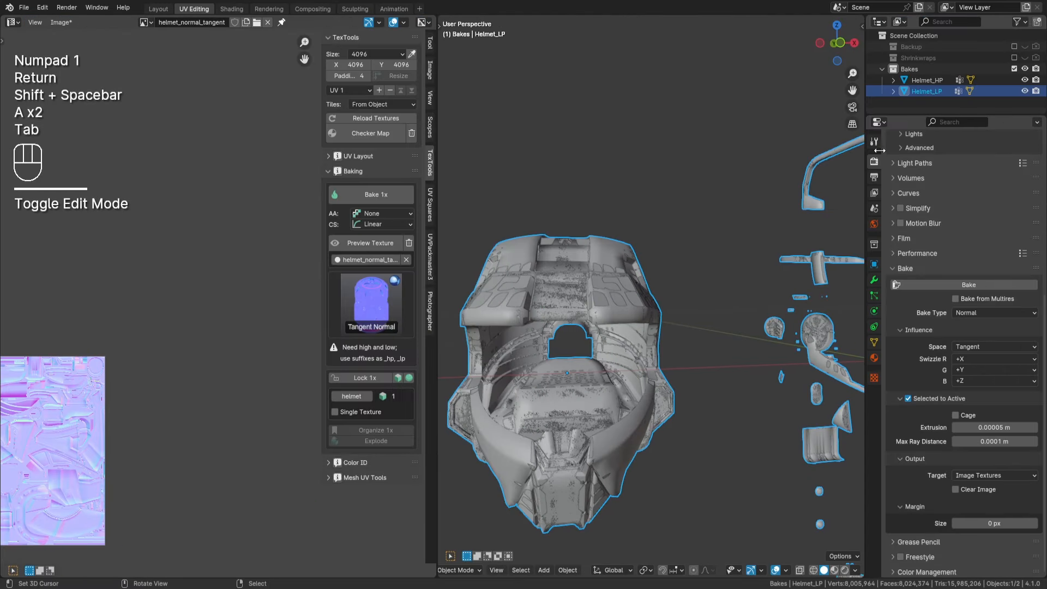
pyautogui.click(1026, 80)
# Examine Helmet_LP on its own from the front and side, in both wireframe and solid shading.
pyautogui.moveTo(763, 224)
pyautogui.mouseDown(button='middle')
pyautogui.moveTo(688, 239)
pyautogui.moveTo(759, 226)
pyautogui.mouseUp(button='middle')
pyautogui.keyDown('shift'); pyautogui.moveTo(689, 239); pyautogui.dragTo(761, 202, button='middle'); pyautogui.keyUp('shift')
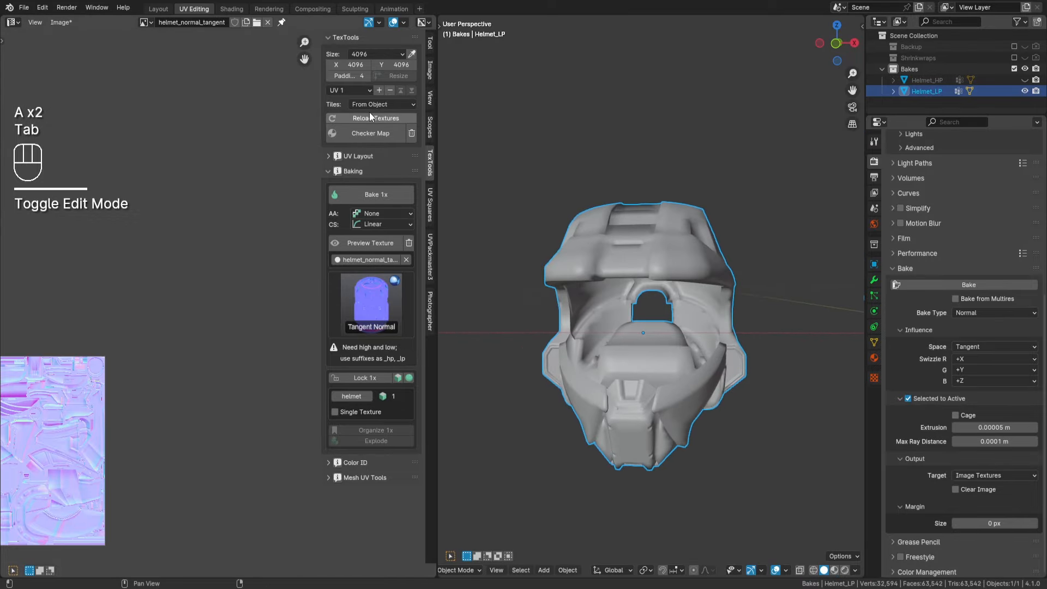
pyautogui.hotkey('shift', 'z')
pyautogui.moveTo(699, 301)
pyautogui.mouseDown(button='middle')
pyautogui.moveTo(670, 309)
pyautogui.moveTo(645, 338)
pyautogui.moveTo(584, 339)
pyautogui.moveTo(577, 280)
pyautogui.moveTo(643, 248)
pyautogui.moveTo(734, 275)
pyautogui.mouseUp(button='middle')
pyautogui.hotkey('shift', 'z')
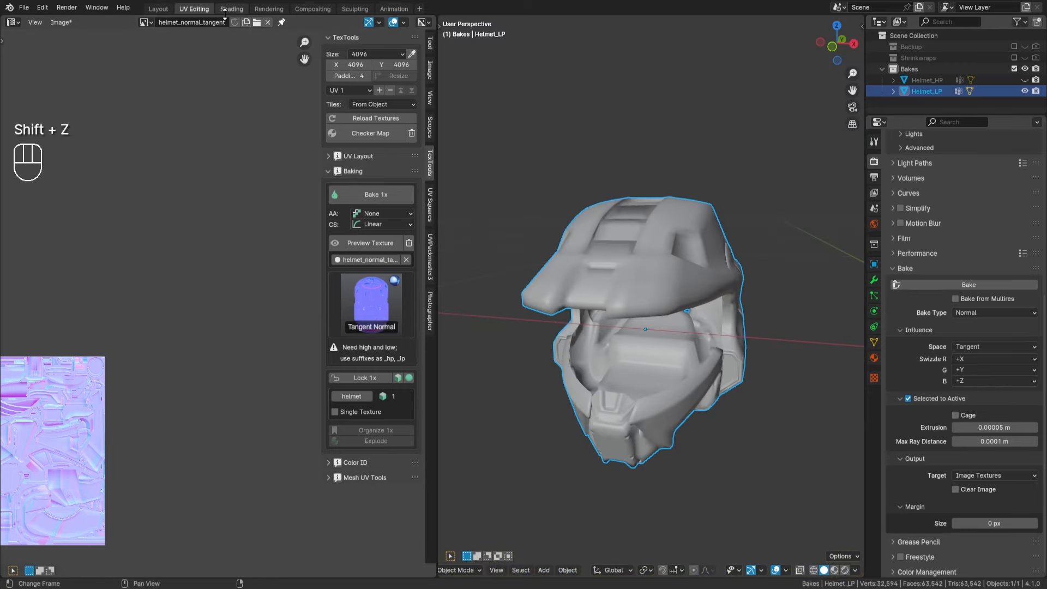
# Start saving the helmet_normal_tangent image under a new file and browse to the Texturing Tutorial folder in a maximized file browser.
pyautogui.scroll(4, 224, 200)
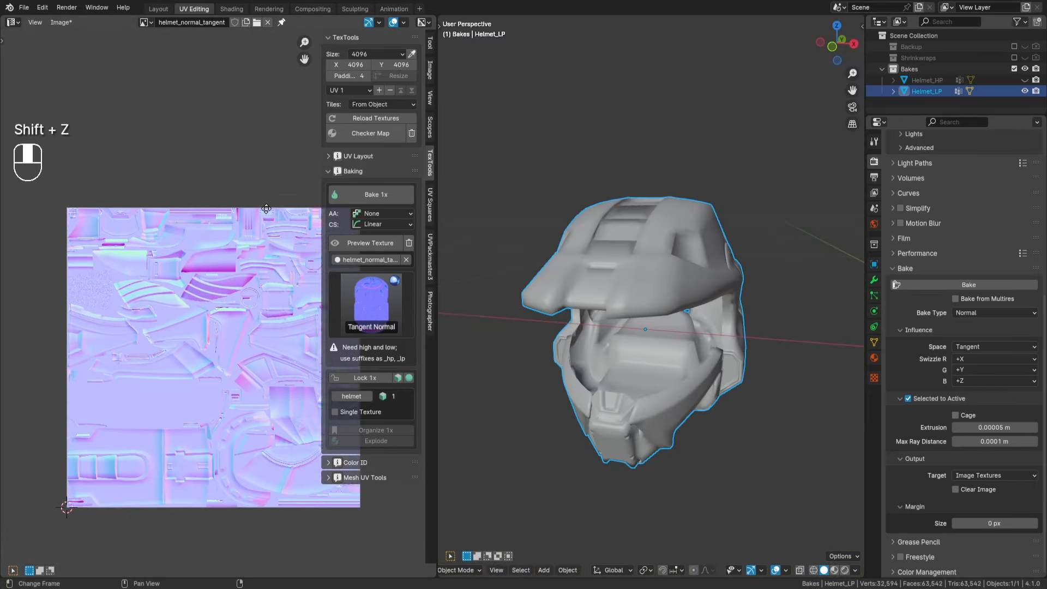
pyautogui.moveTo(224, 199); pyautogui.dragTo(189, 191, button='middle')
pyautogui.click(60, 22)
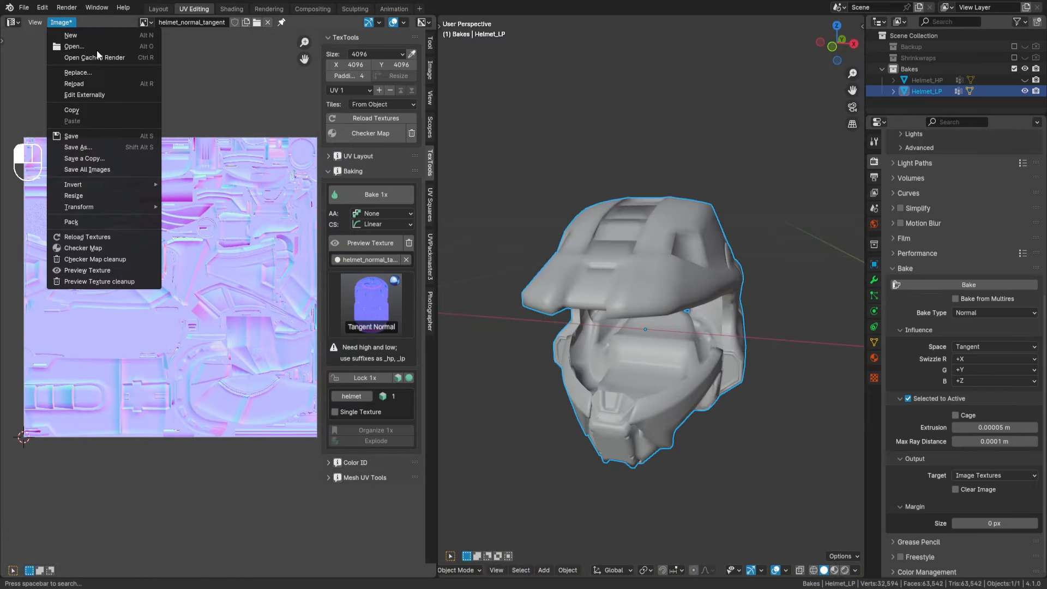
pyautogui.click(97, 148)
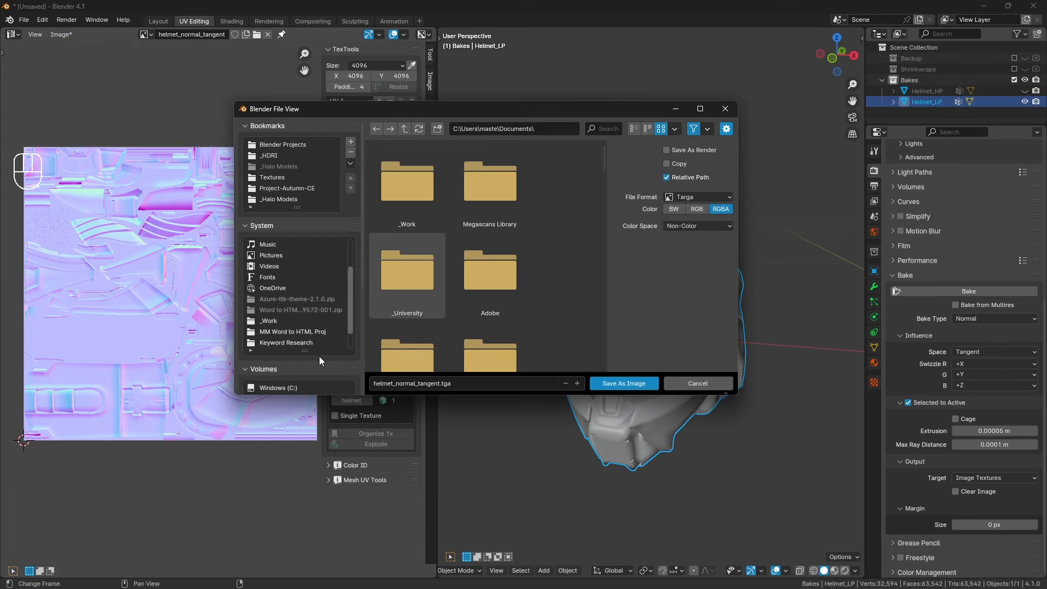
pyautogui.scroll(-5, 322, 357)
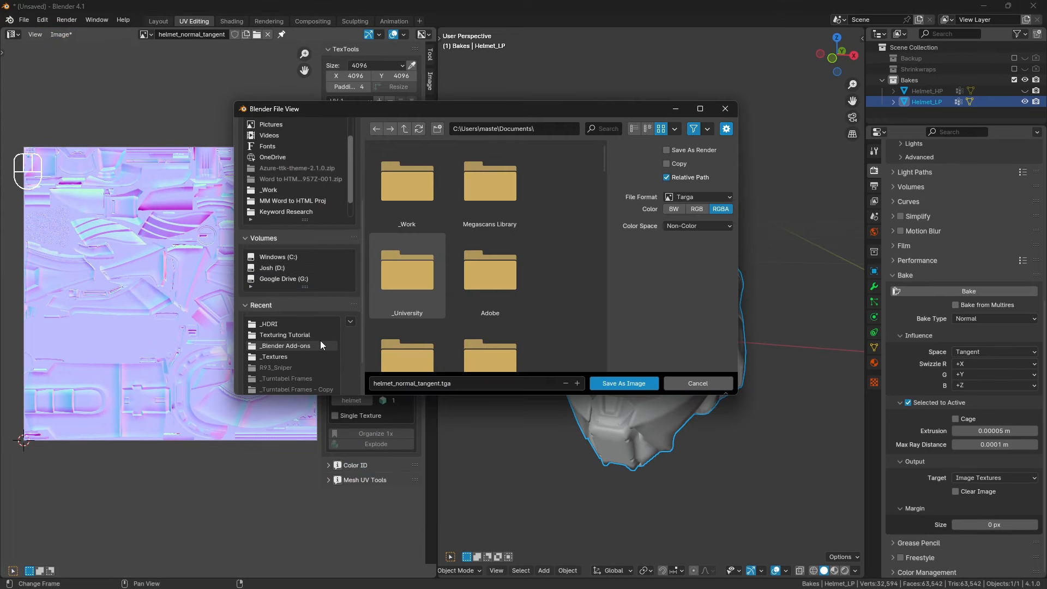
pyautogui.click(315, 335)
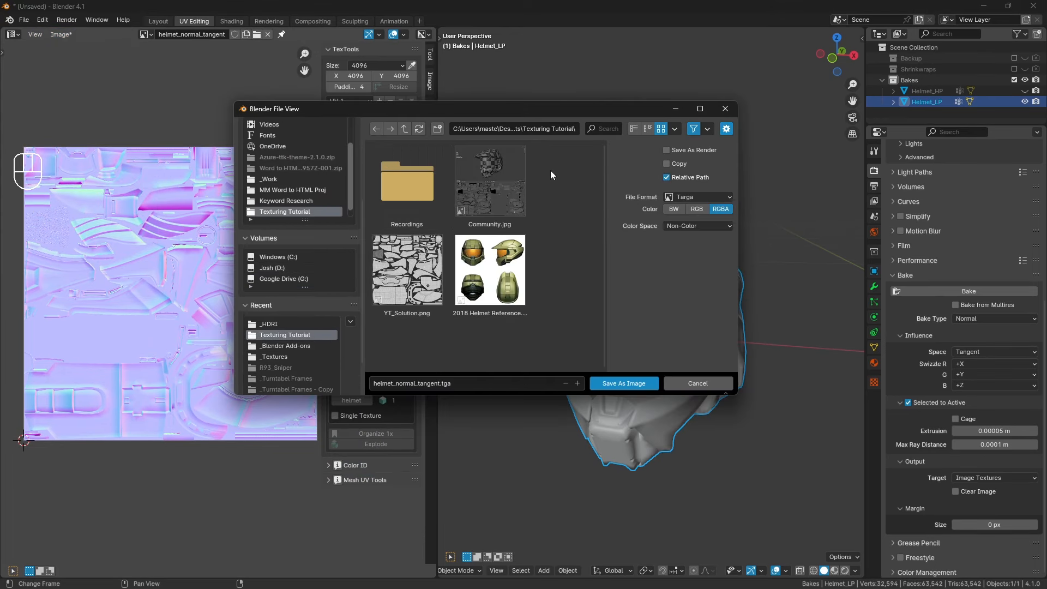
pyautogui.click(700, 109)
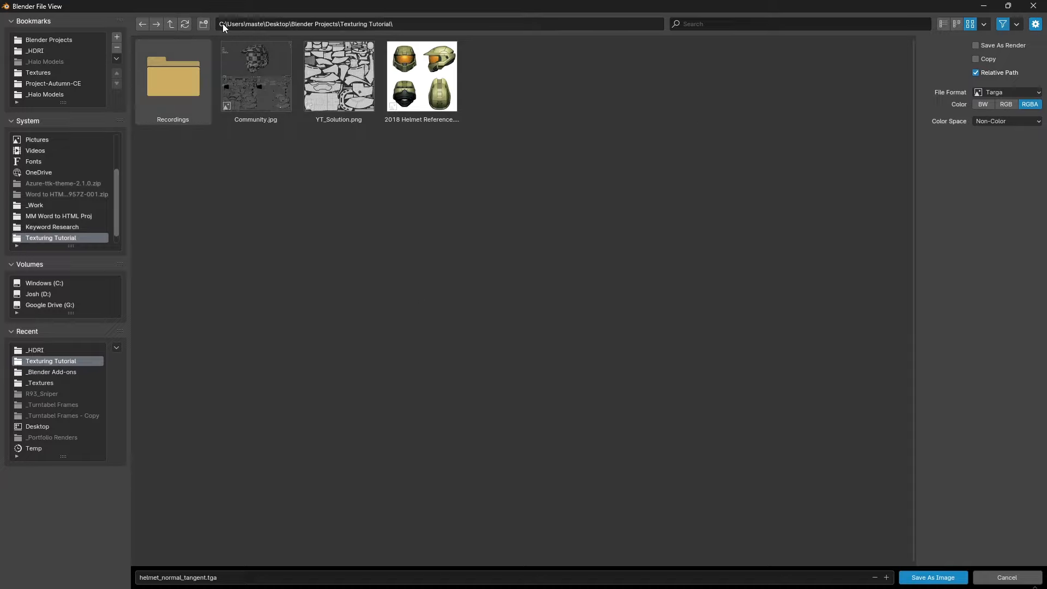
# Create a folder named Bakes inside Texturing Tutorial and open it as the save location.
pyautogui.click(203, 24)
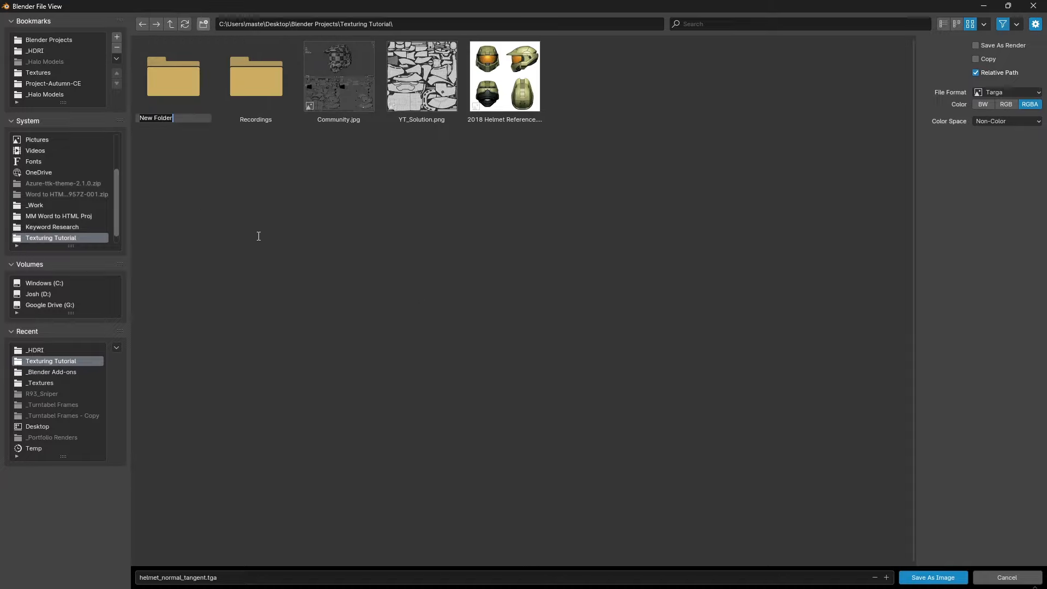
pyautogui.write('Bakes')
pyautogui.press('Return')
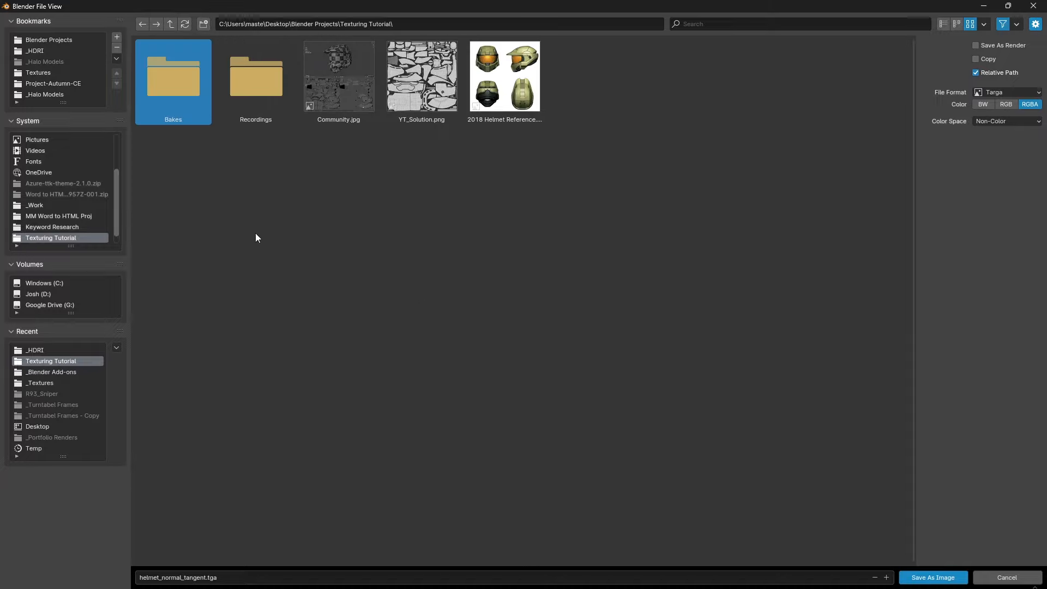
pyautogui.doubleClick(185, 101)
# Set the image's save format to OpenEXR with RGB color and the ZIP (lossless) codec.
pyautogui.click(1009, 92)
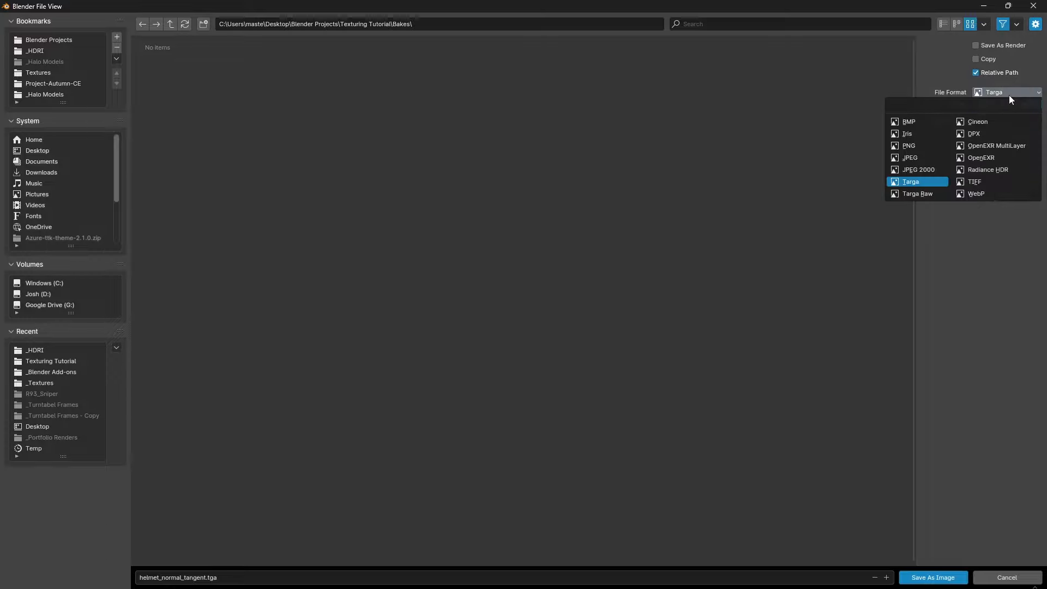
pyautogui.click(997, 157)
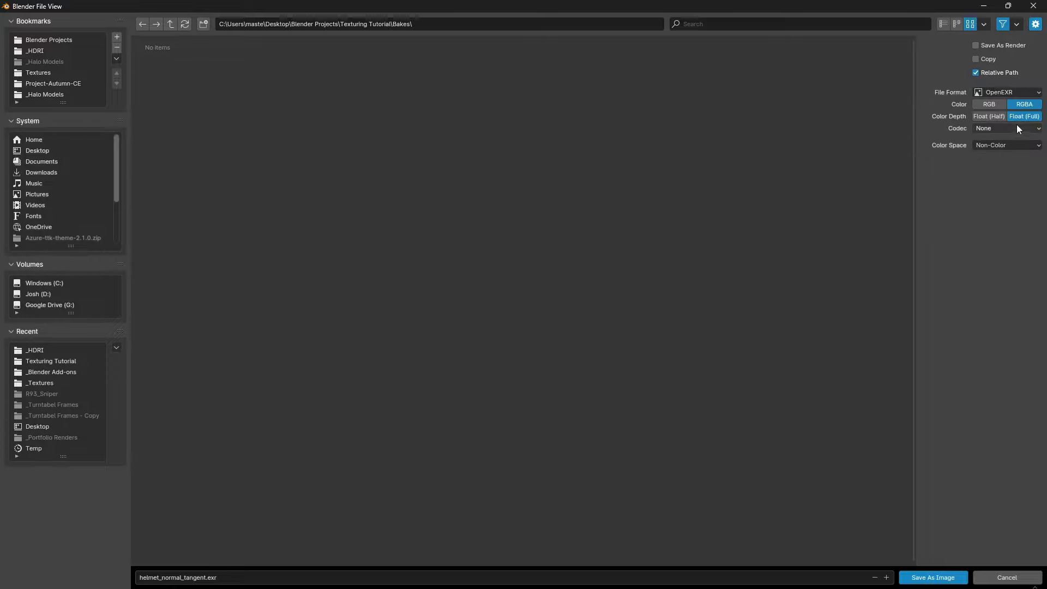
pyautogui.click(1003, 104)
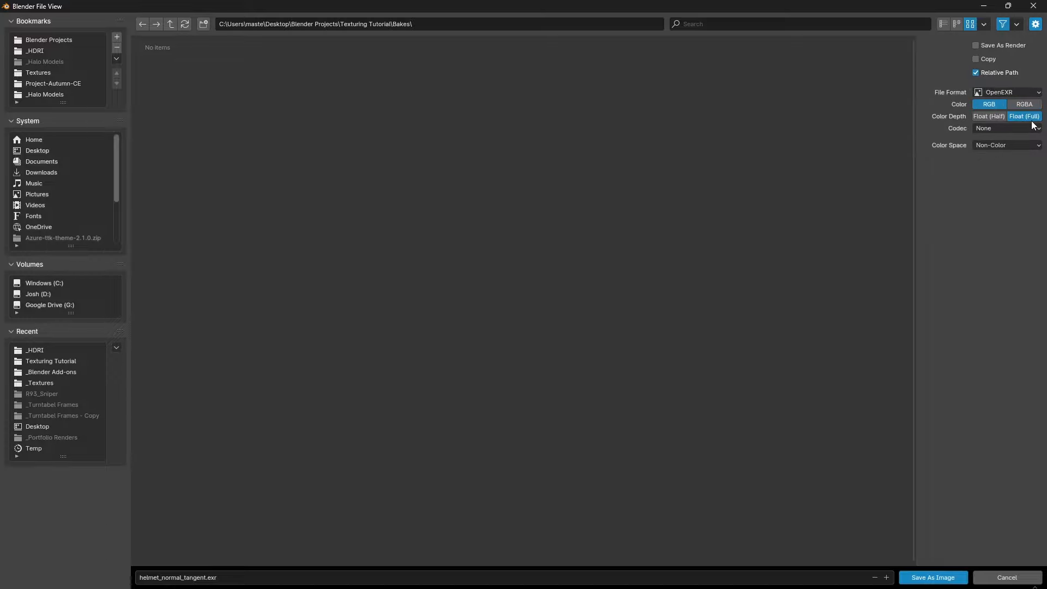
pyautogui.click(1024, 129)
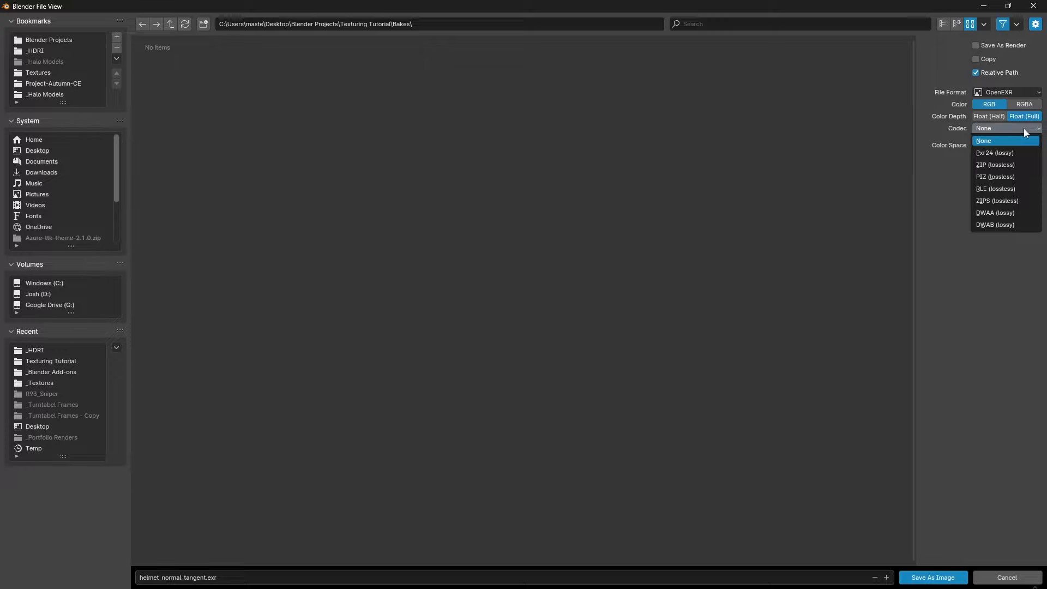
pyautogui.click(1020, 164)
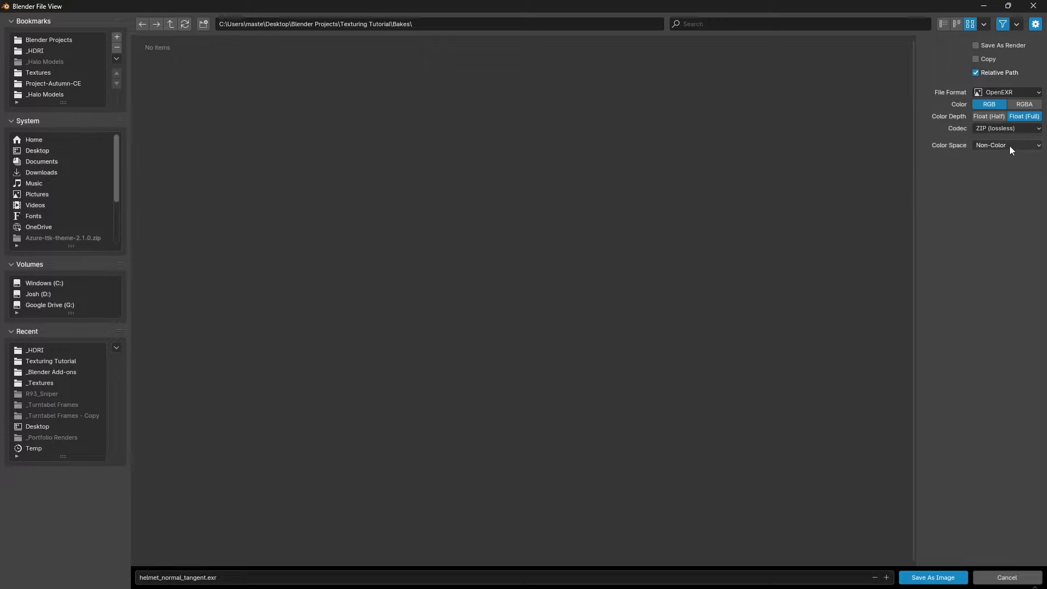
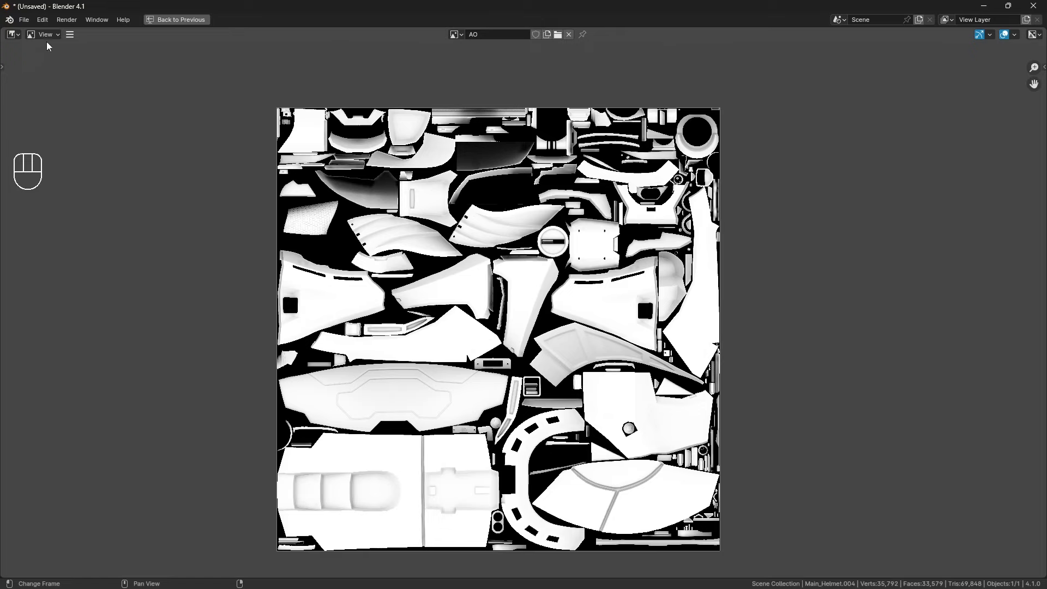
# Save the AO image as AO.png in the Bakes folder with 100% compression, and restore the Shading workspace layout.
pyautogui.click(70, 34)
pyautogui.click(70, 34)
pyautogui.moveTo(116, 56)
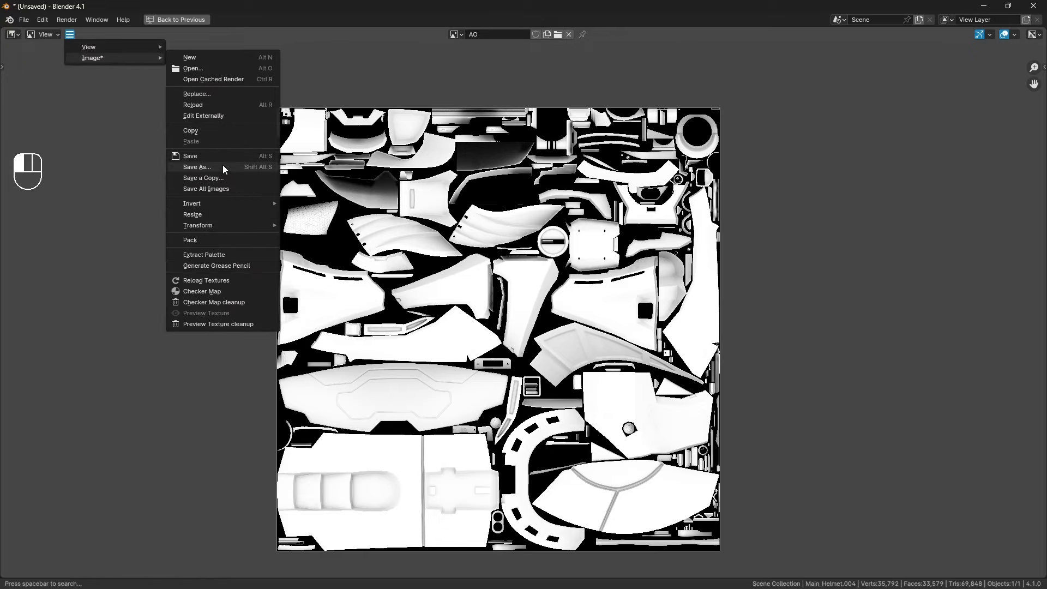
pyautogui.click(222, 166)
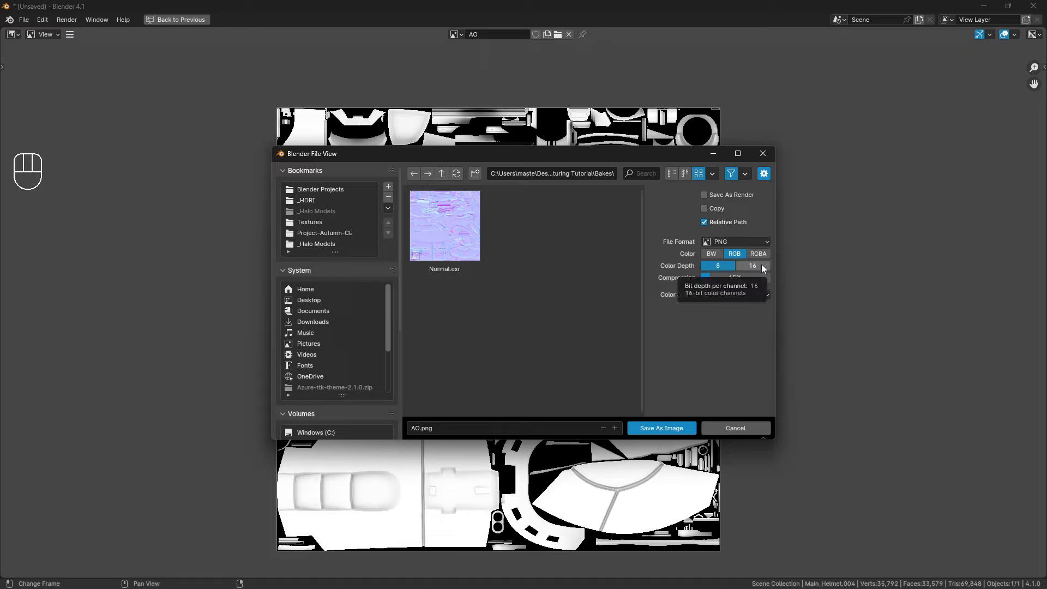
pyautogui.moveTo(732, 278); pyautogui.dragTo(770, 277)
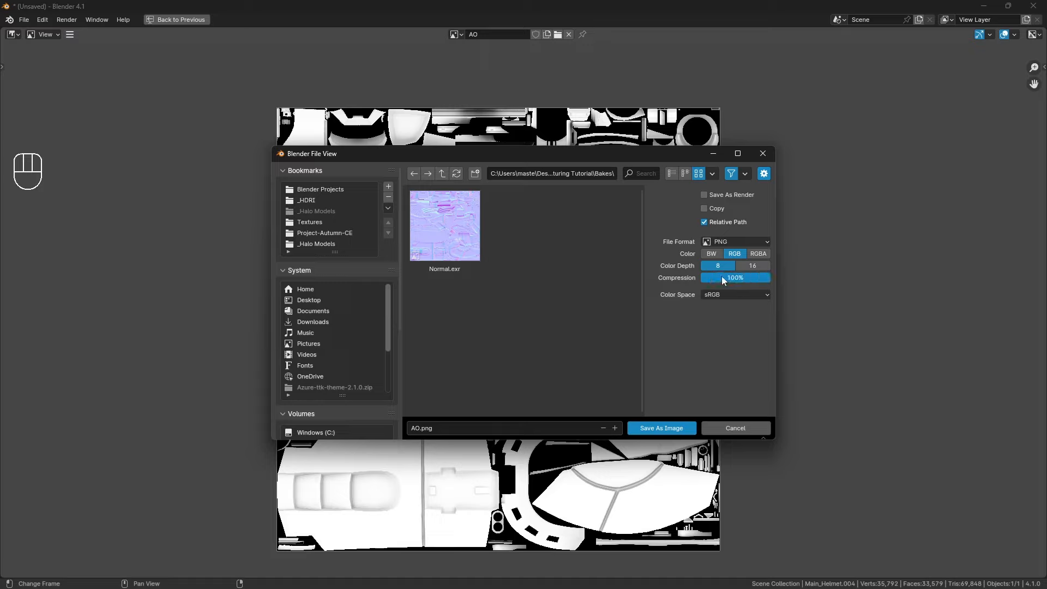
pyautogui.click(662, 430)
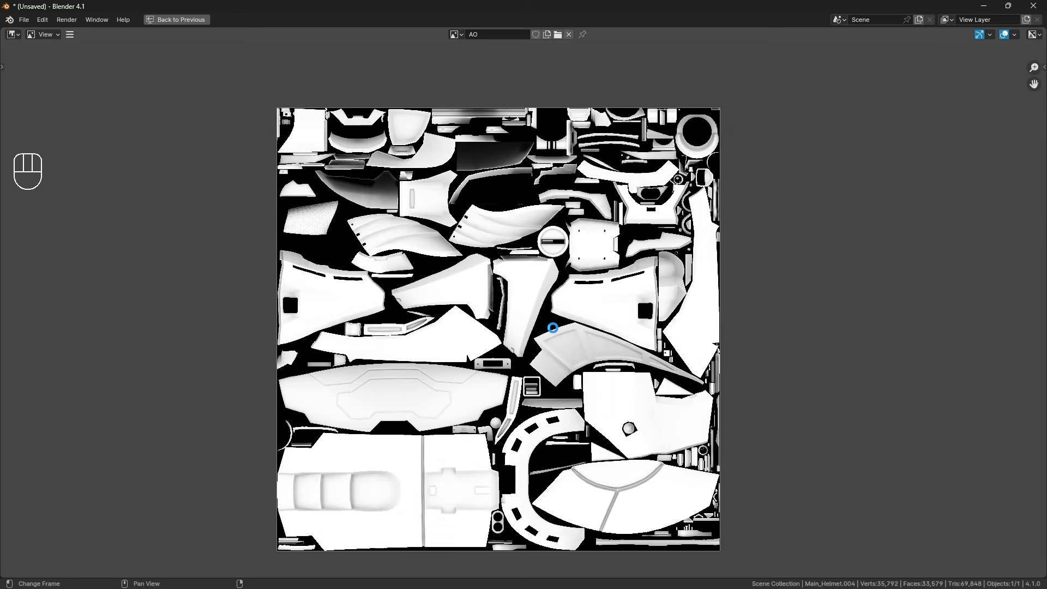
pyautogui.hotkey('ctrl', 'space')
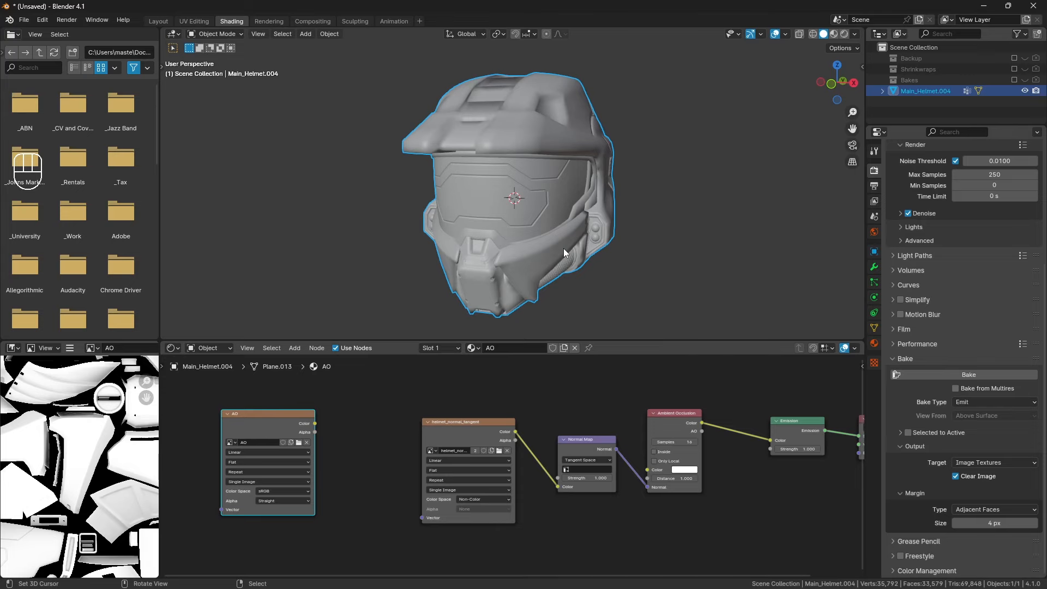
# In UV Editing, switch Main_Helmet.004 to Object Mode, set the TexTools bake mode to Element ID and expand the Color ID settings.
pyautogui.moveTo(562, 244); pyautogui.dragTo(494, 229, button='middle')
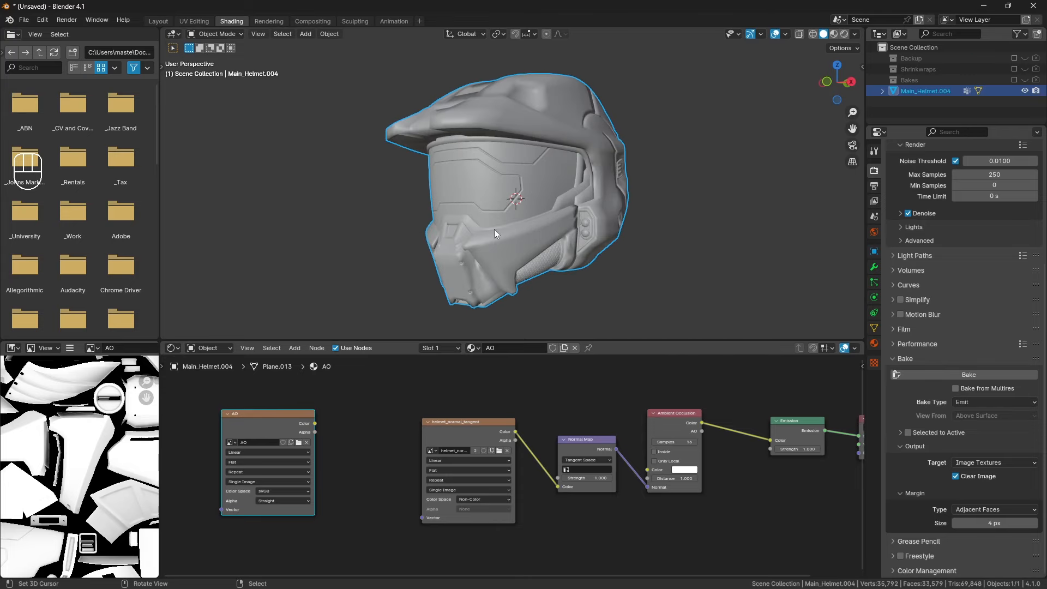
pyautogui.click(195, 21)
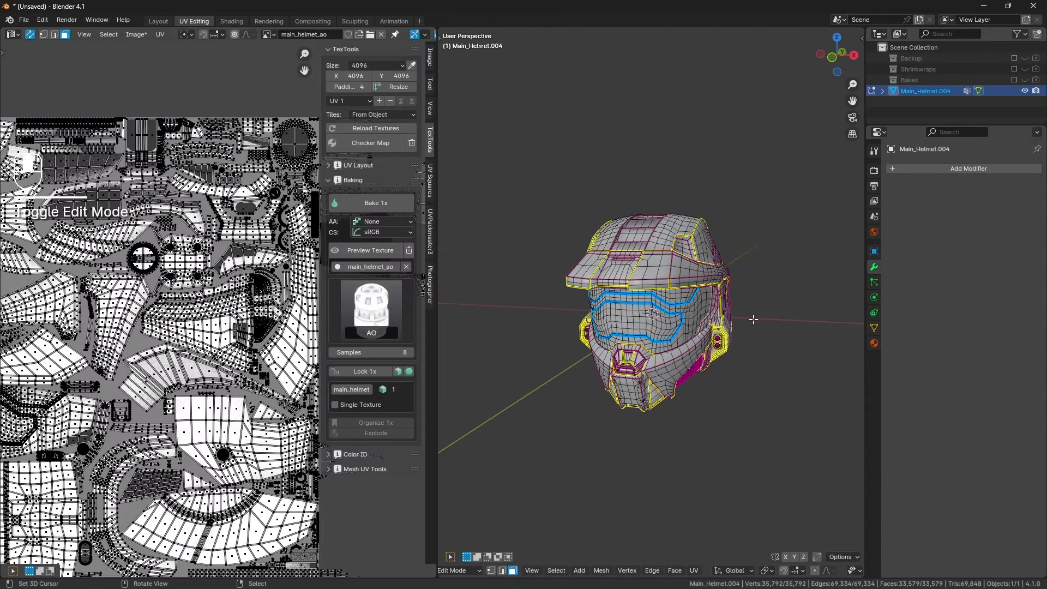
pyautogui.press('Tab')
pyautogui.moveTo(242, 289); pyautogui.dragTo(230, 266, button='middle')
pyautogui.click(348, 314)
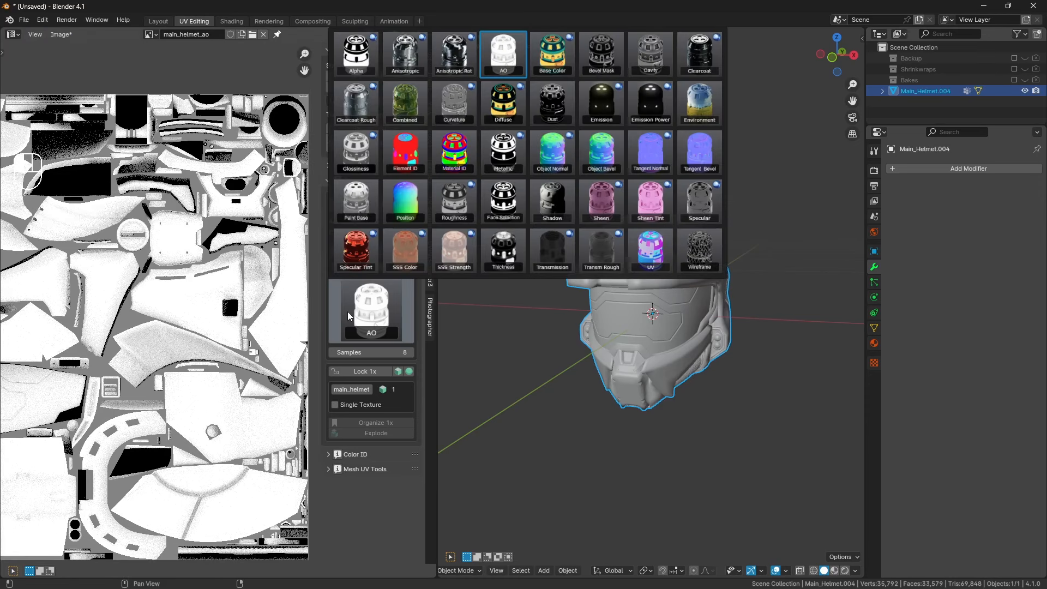
pyautogui.click(410, 159)
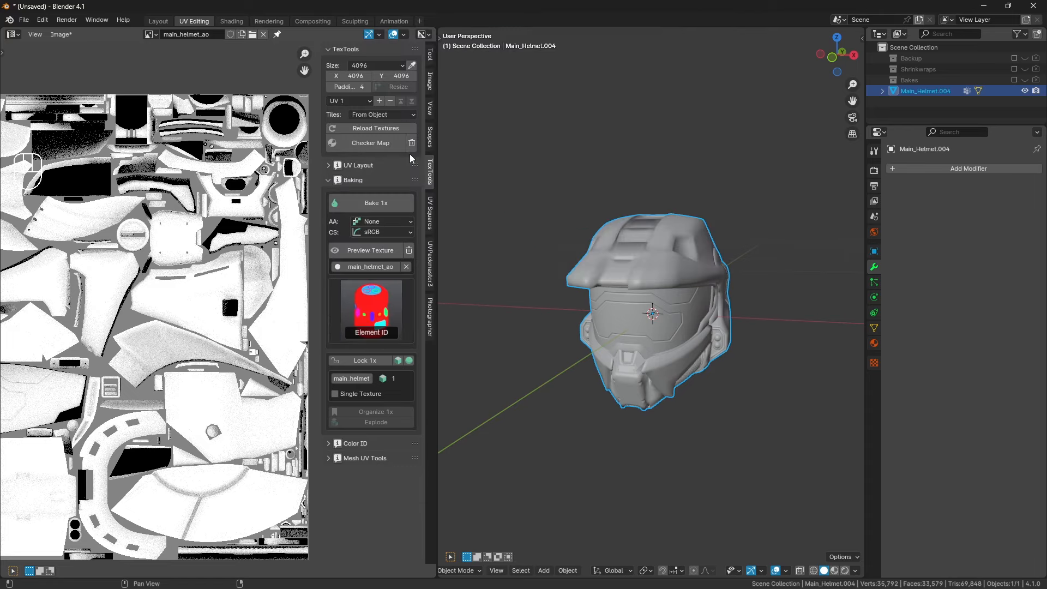
pyautogui.click(365, 444)
pyautogui.scroll(-1, 361, 404)
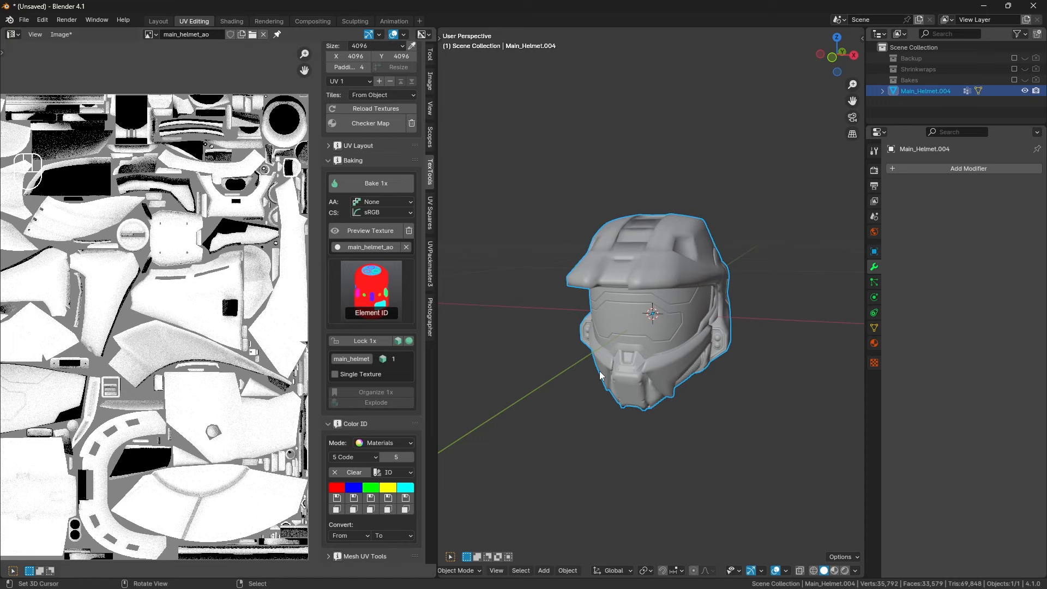
# Enter Edit Mode on the helmet and assign the red ID color to all of its faces.
pyautogui.moveTo(660, 338); pyautogui.dragTo(617, 329, button='middle')
pyautogui.scroll(1, 642, 371)
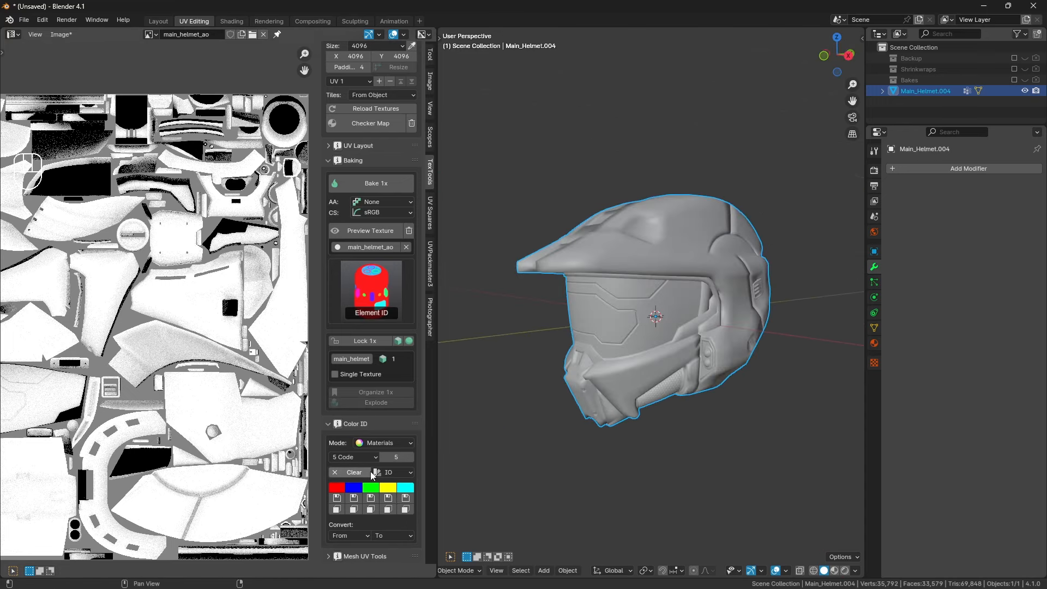
pyautogui.moveTo(686, 333); pyautogui.dragTo(710, 322, button='middle')
pyautogui.scroll(1, 677, 349)
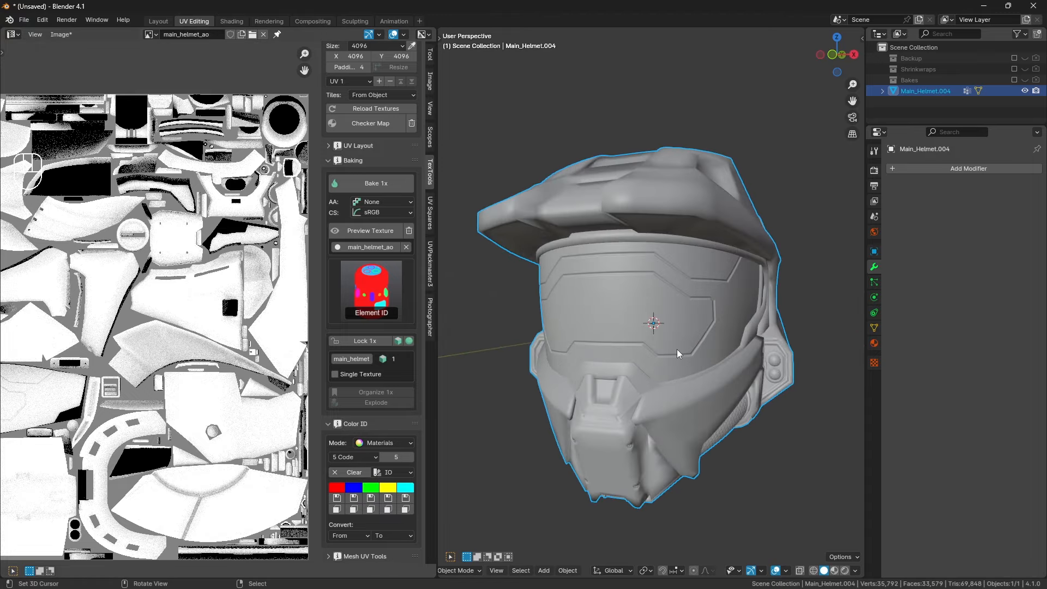
pyautogui.press('Tab')
pyautogui.press('a')
pyautogui.press('a')
pyautogui.moveTo(614, 361); pyautogui.dragTo(694, 331, button='middle')
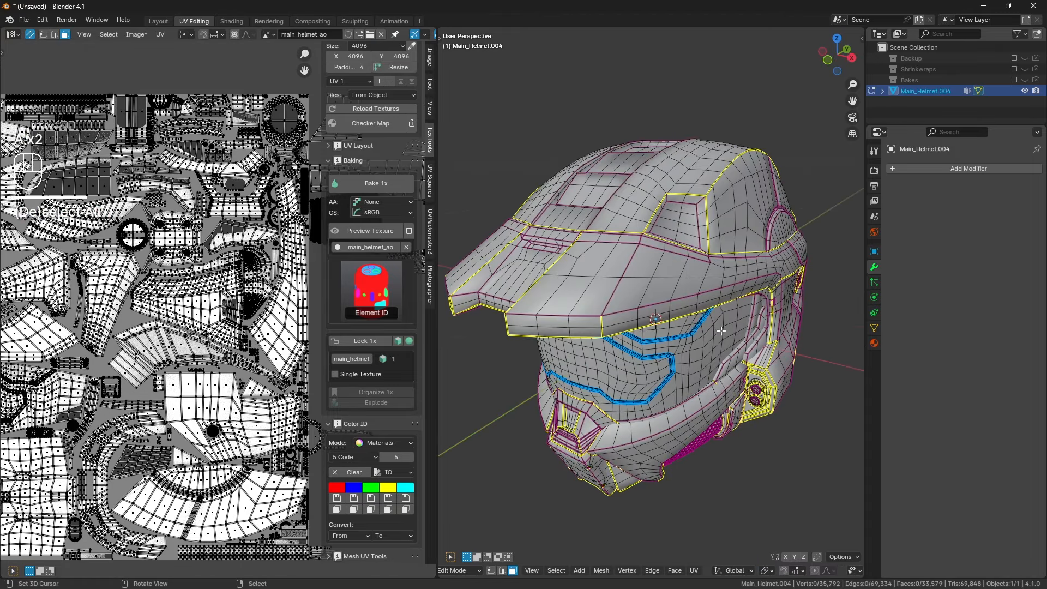
pyautogui.press('Tab')
pyautogui.press('Tab')
pyautogui.press('a')
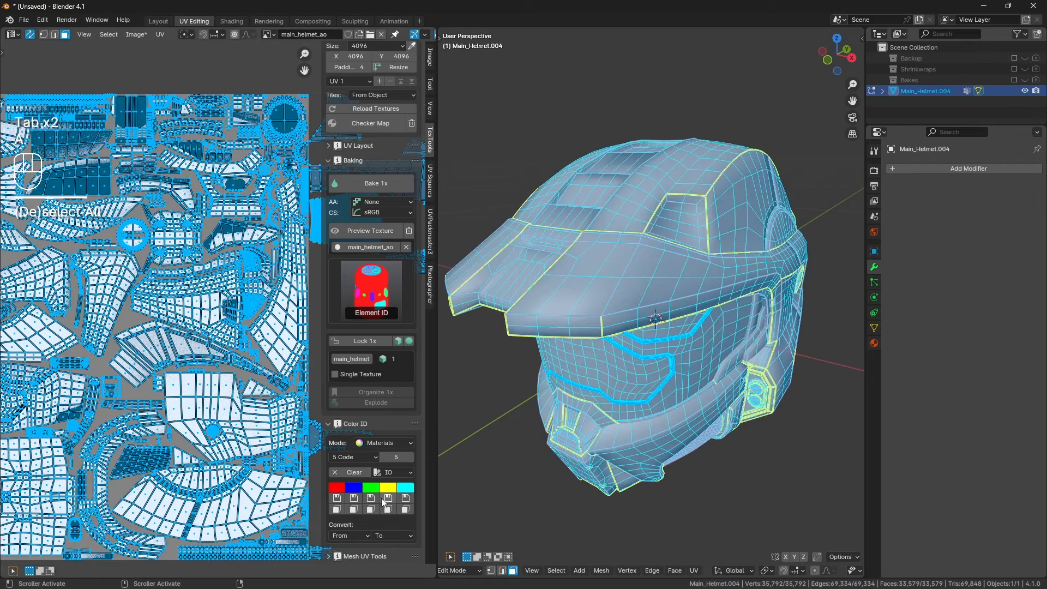
pyautogui.click(336, 499)
pyautogui.press('a')
pyautogui.press('a')
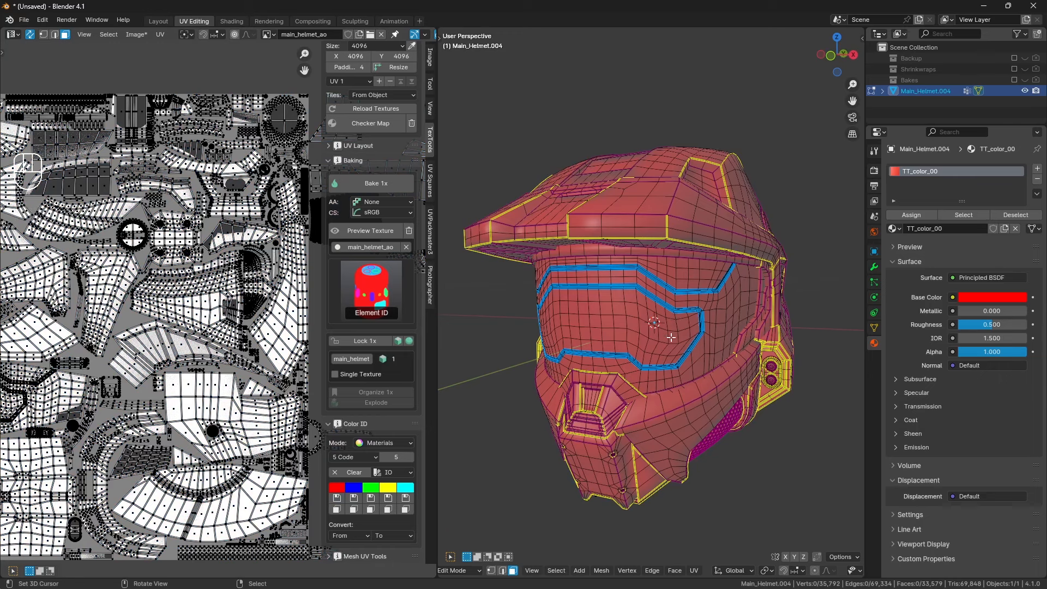
# Add a sixth color to the Color ID palette and make it a bright pink at full value.
pyautogui.click(413, 457)
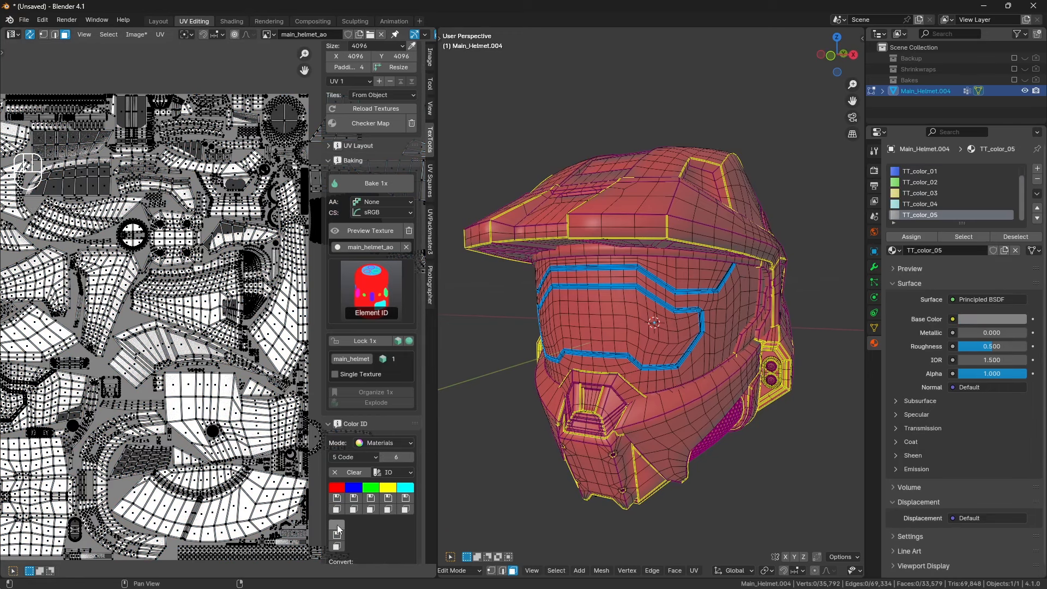
pyautogui.click(336, 524)
pyautogui.moveTo(438, 412); pyautogui.dragTo(439, 365)
pyautogui.click(411, 441)
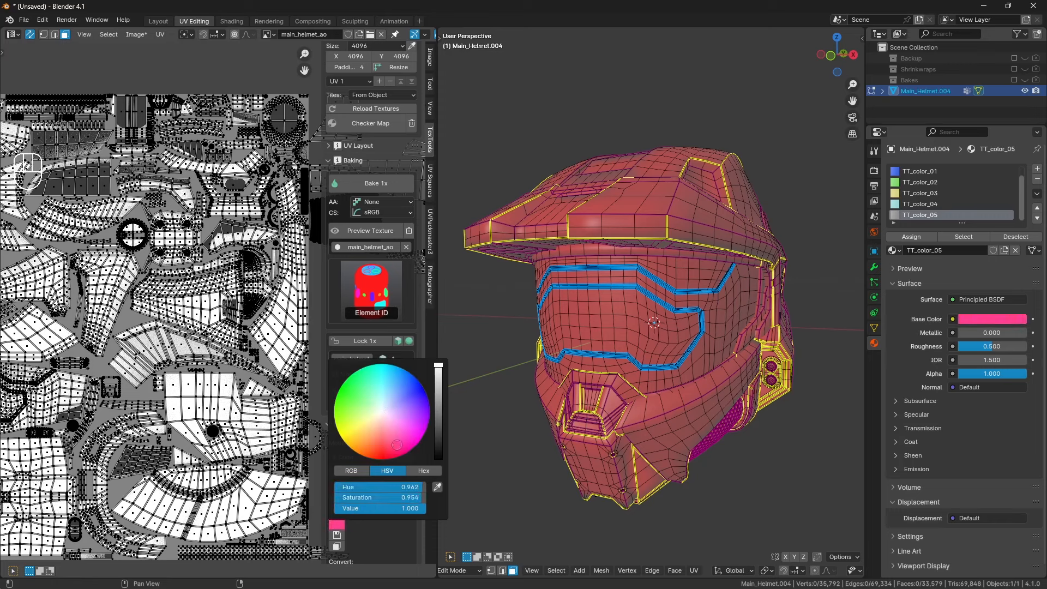
# Assign the blue ID color to the linked faces of the visor.
pyautogui.moveTo(667, 365); pyautogui.dragTo(698, 356, button='middle')
pyautogui.press('l')
pyautogui.click(355, 498)
pyautogui.press('a')
pyautogui.press('a')
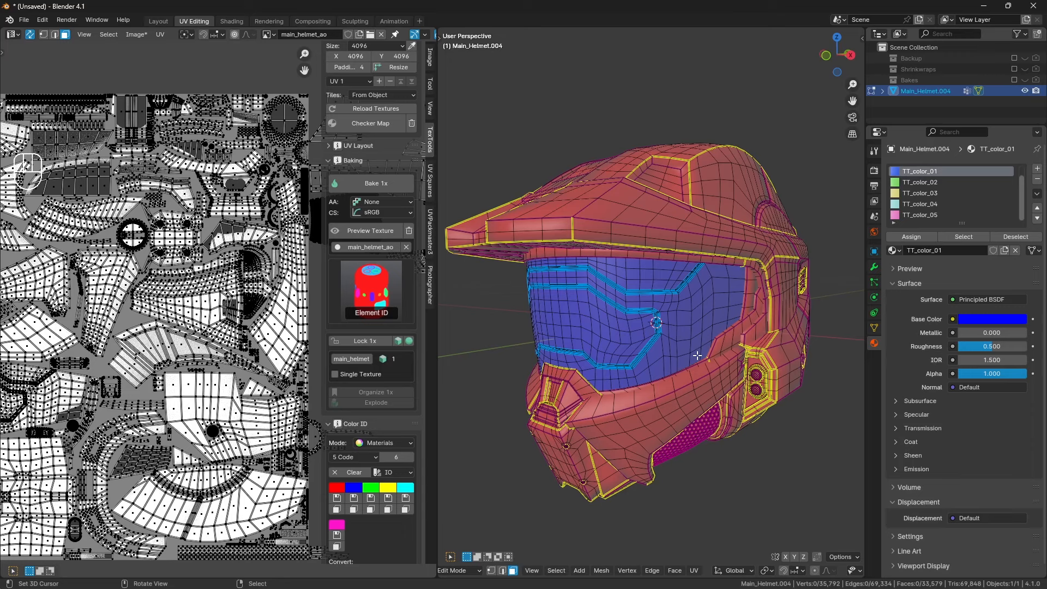
# Select the linked frame pieces surrounding the visor and assign them the green ID color.
pyautogui.moveTo(717, 354); pyautogui.dragTo(676, 348, button='middle')
pyautogui.scroll(1, 676, 347)
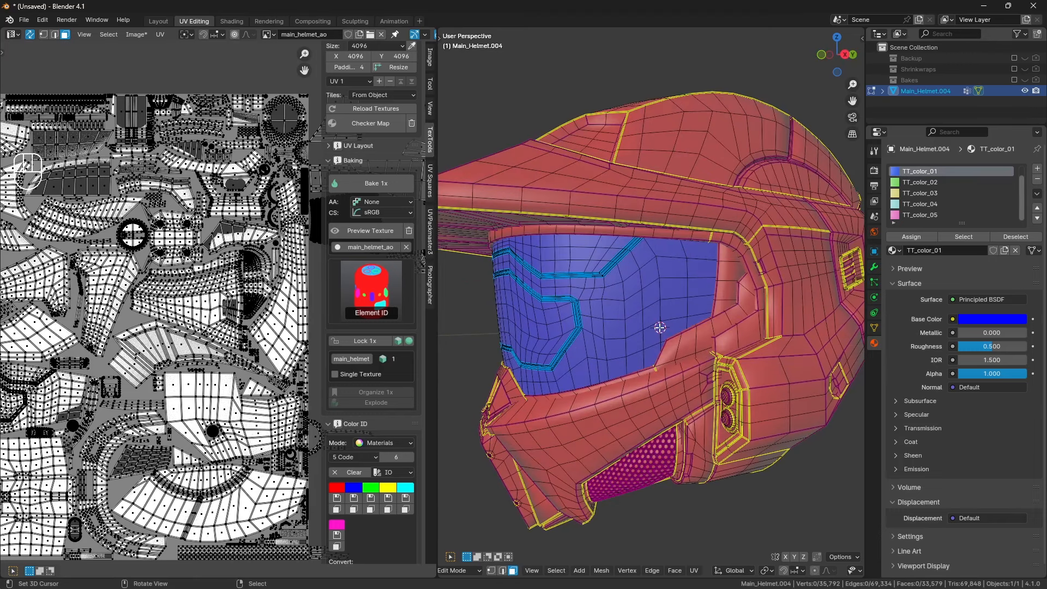
pyautogui.press('l')
pyautogui.press('l')
pyautogui.press('l')
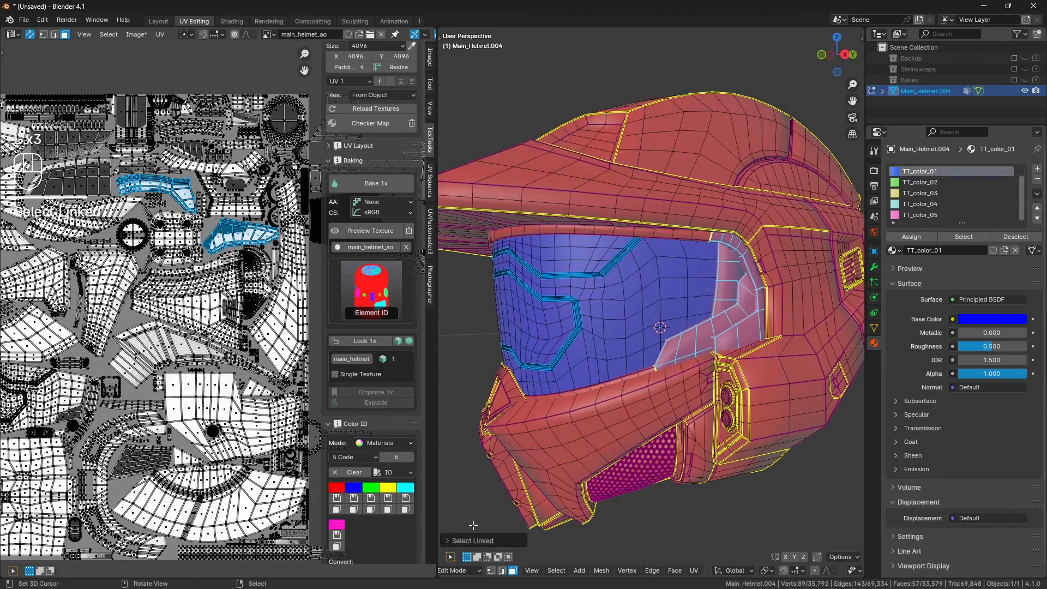
pyautogui.click(472, 541)
pyautogui.click(472, 466)
pyautogui.moveTo(545, 403); pyautogui.dragTo(641, 400, button='middle')
pyautogui.press('l')
pyautogui.press('l')
pyautogui.press('l')
pyautogui.press('l')
pyautogui.click(371, 499)
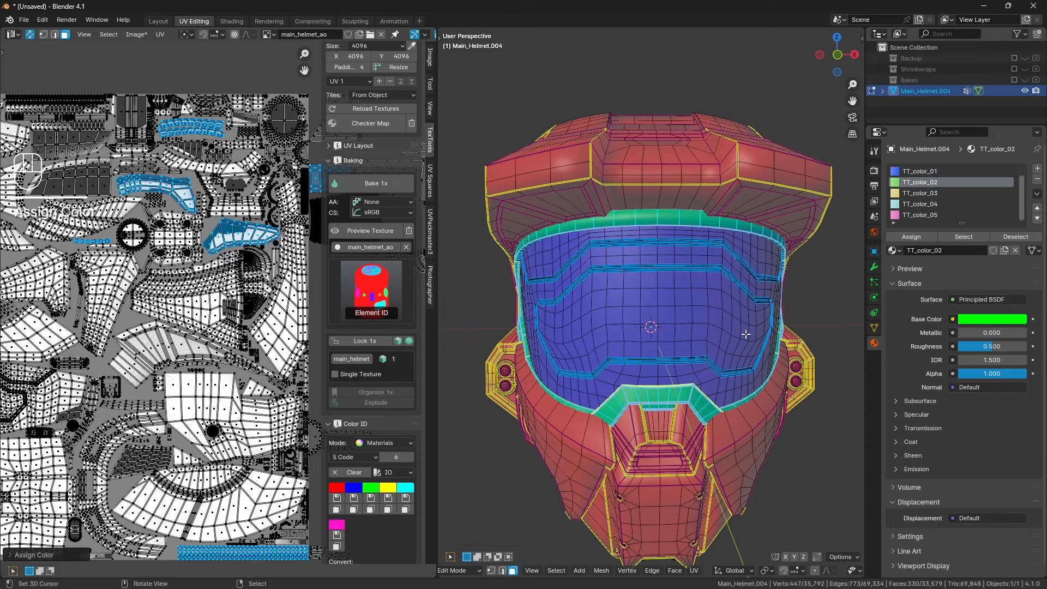
# Select only the lower face of the recess beneath the visor, delimiting Select Linked by Seam.
pyautogui.moveTo(746, 334); pyautogui.dragTo(713, 335, button='middle')
pyautogui.moveTo(712, 391); pyautogui.dragTo(709, 358, button='middle')
pyautogui.scroll(1, 676, 406)
pyautogui.keyDown('shift'); pyautogui.moveTo(669, 415); pyautogui.dragTo(709, 393, button='middle'); pyautogui.keyUp('shift')
pyautogui.hotkey('alt', 'a')
pyautogui.press('l')
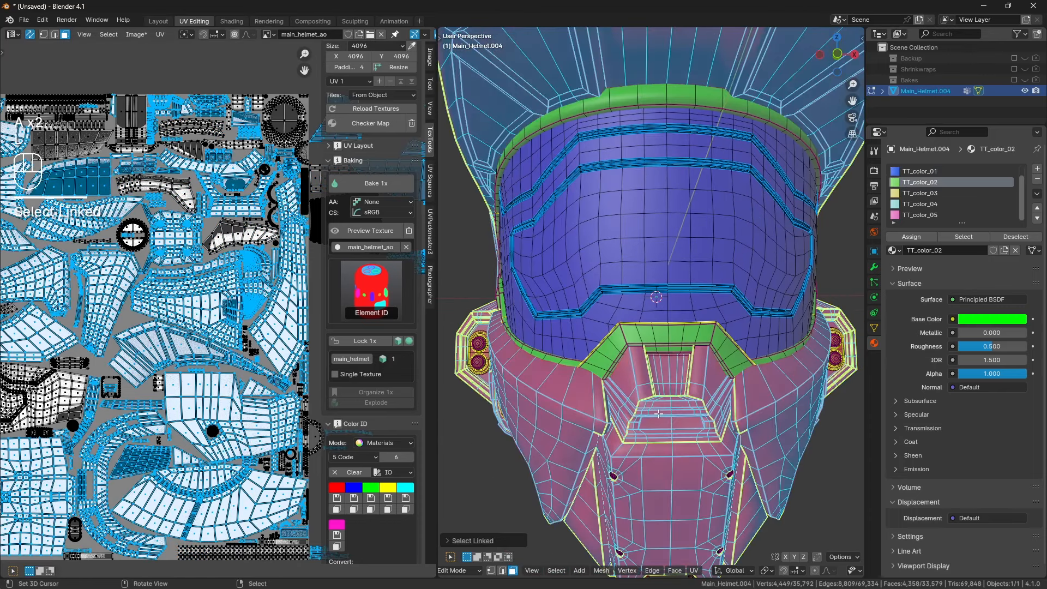
pyautogui.click(487, 544)
pyautogui.click(518, 515)
pyautogui.click(472, 467)
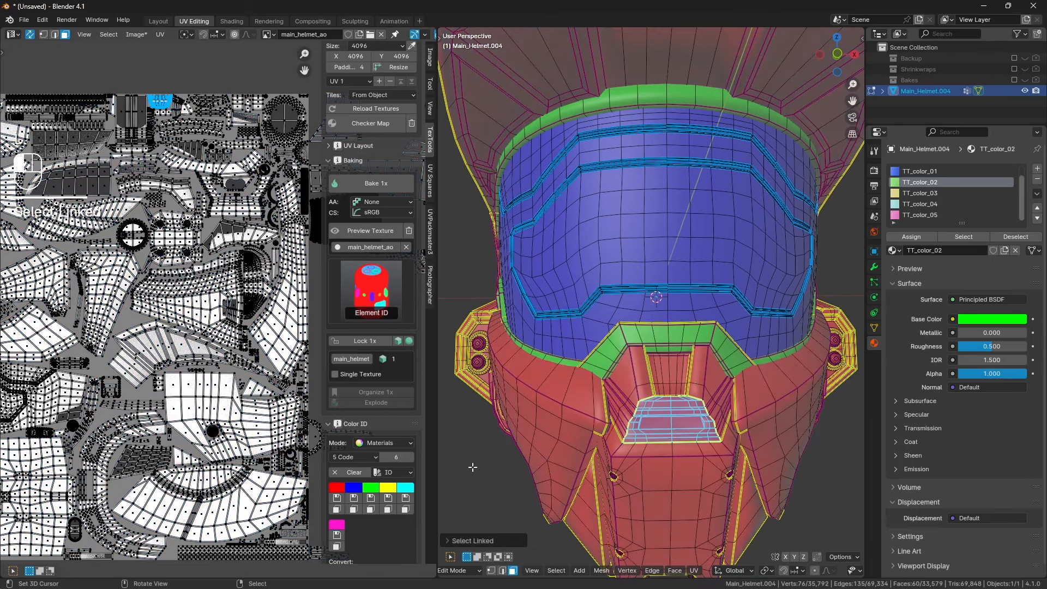
# Add the remaining inner faces of the recess beneath the visor and assign the green ID color to them.
pyautogui.press('l')
pyautogui.press('l')
pyautogui.press('l')
pyautogui.moveTo(694, 387)
pyautogui.mouseDown(button='middle')
pyautogui.moveTo(751, 382)
pyautogui.moveTo(708, 378)
pyautogui.mouseUp(button='middle')
pyautogui.scroll(4, 708, 379)
pyautogui.moveTo(590, 481); pyautogui.dragTo(604, 468, button='middle')
pyautogui.press('l')
pyautogui.press('l')
pyautogui.press('l')
pyautogui.scroll(-3, 618, 496)
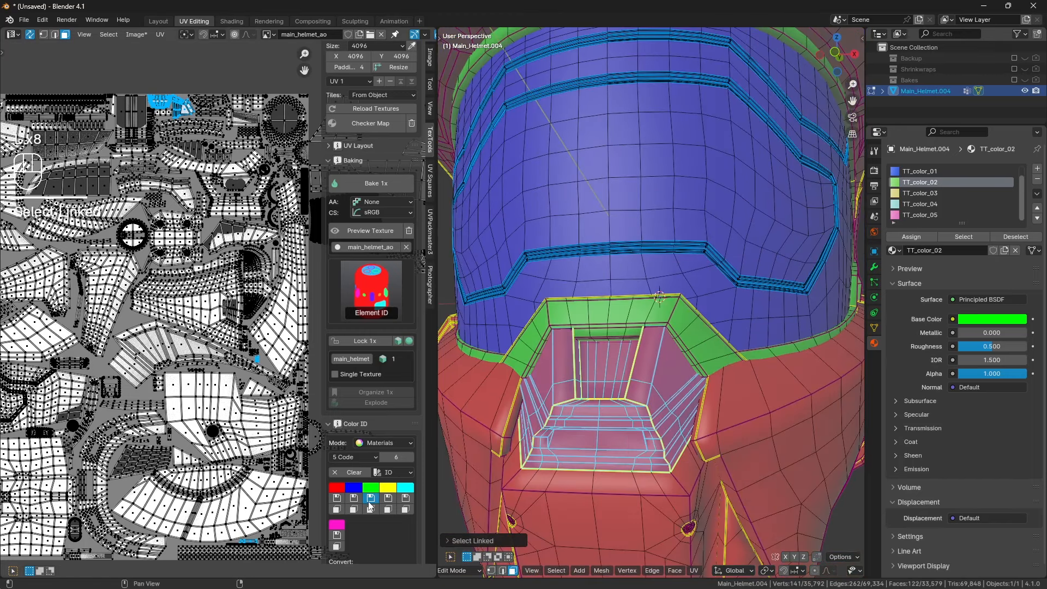
pyautogui.press('a')
pyautogui.press('a')
# Select the hexagonal cheek grille and its adjoining trim on one side of the helmet.
pyautogui.scroll(-5, 750, 370)
pyautogui.scroll(3, 731, 372)
pyautogui.moveTo(730, 372); pyautogui.dragTo(691, 366, button='middle')
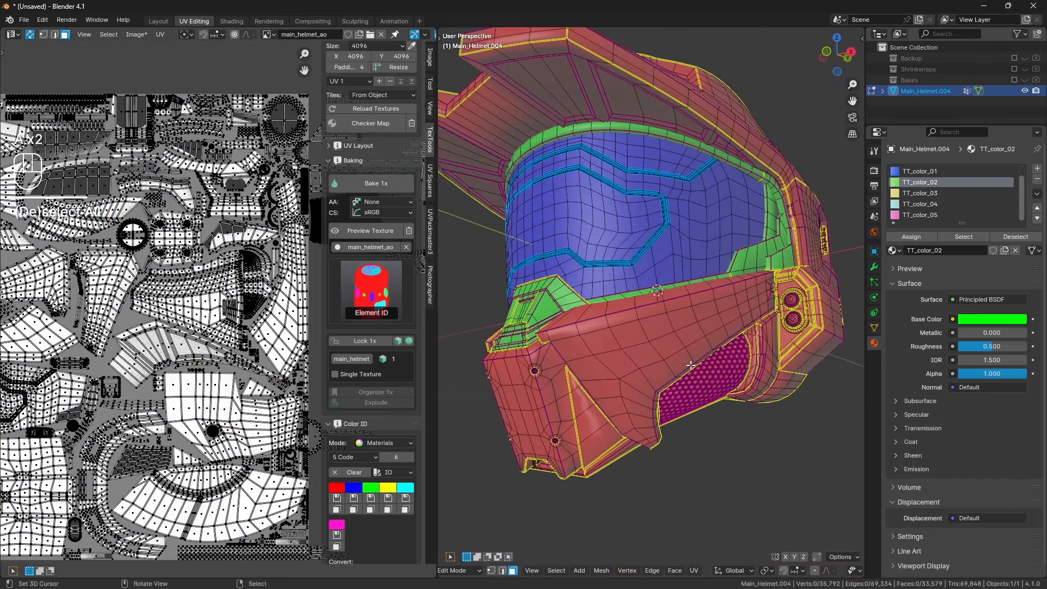
pyautogui.scroll(6, 697, 380)
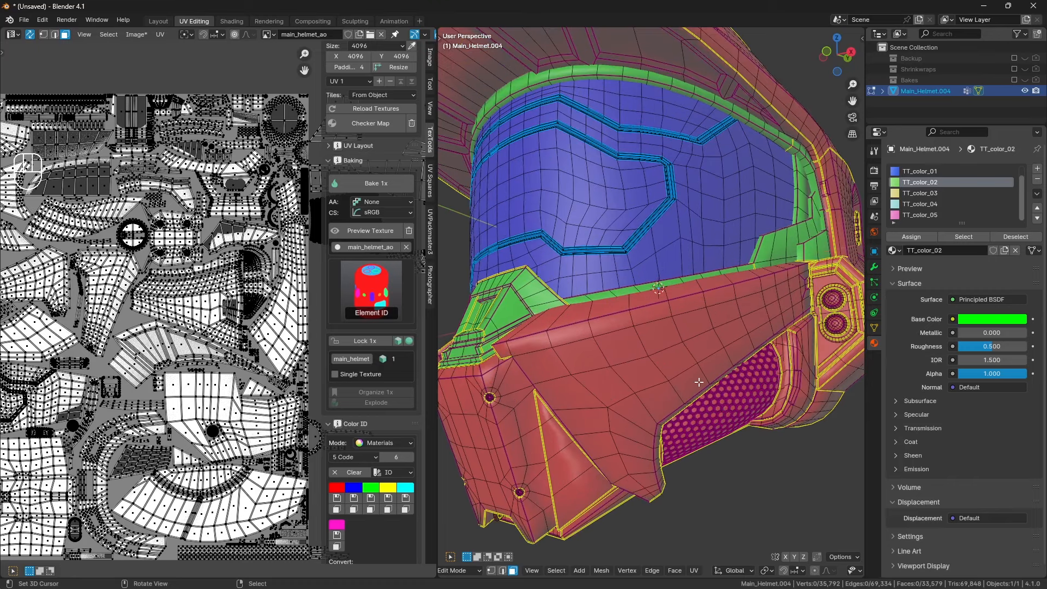
pyautogui.press('l')
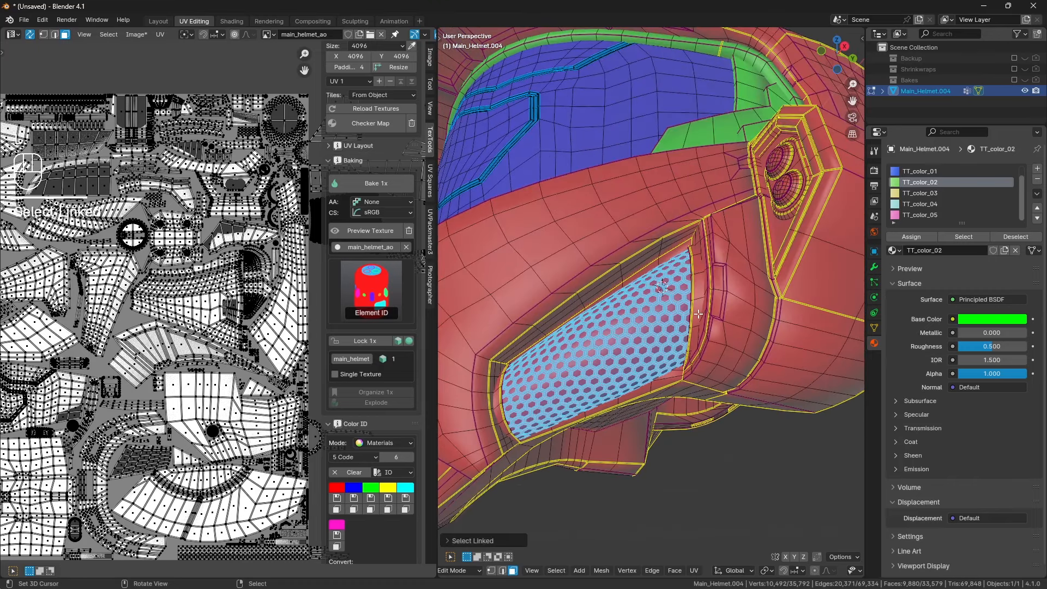
pyautogui.press('l')
pyautogui.moveTo(698, 315); pyautogui.dragTo(713, 322, button='middle')
pyautogui.press('l')
# Add the opposite cheek grille with its backing and trim, and assign both grilles to the green TT_color_02 material.
pyautogui.moveTo(526, 405); pyautogui.dragTo(709, 377, button='middle')
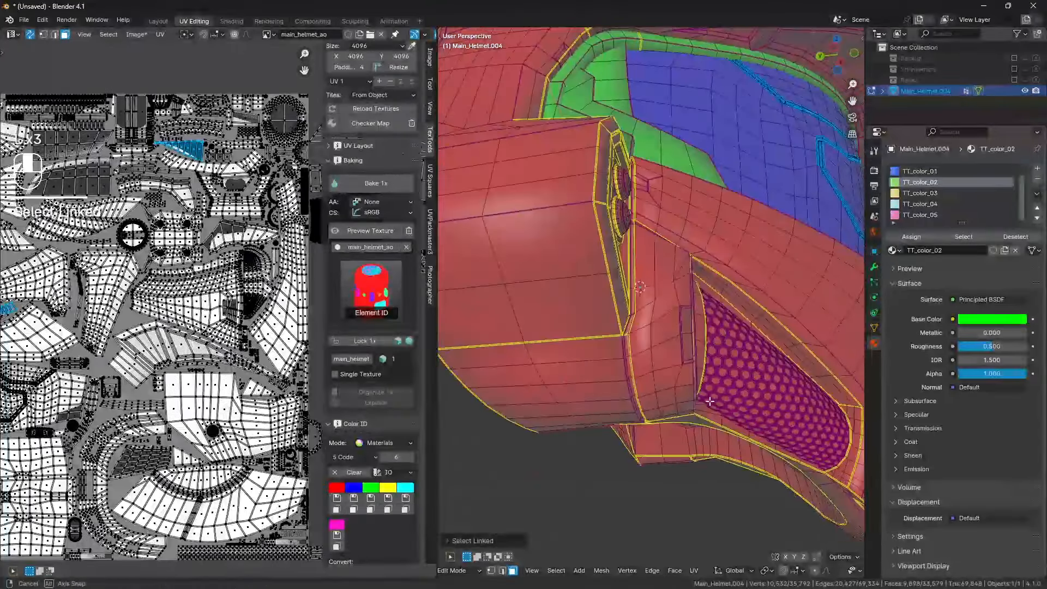
pyautogui.press('l')
pyautogui.press('l')
pyautogui.press('l')
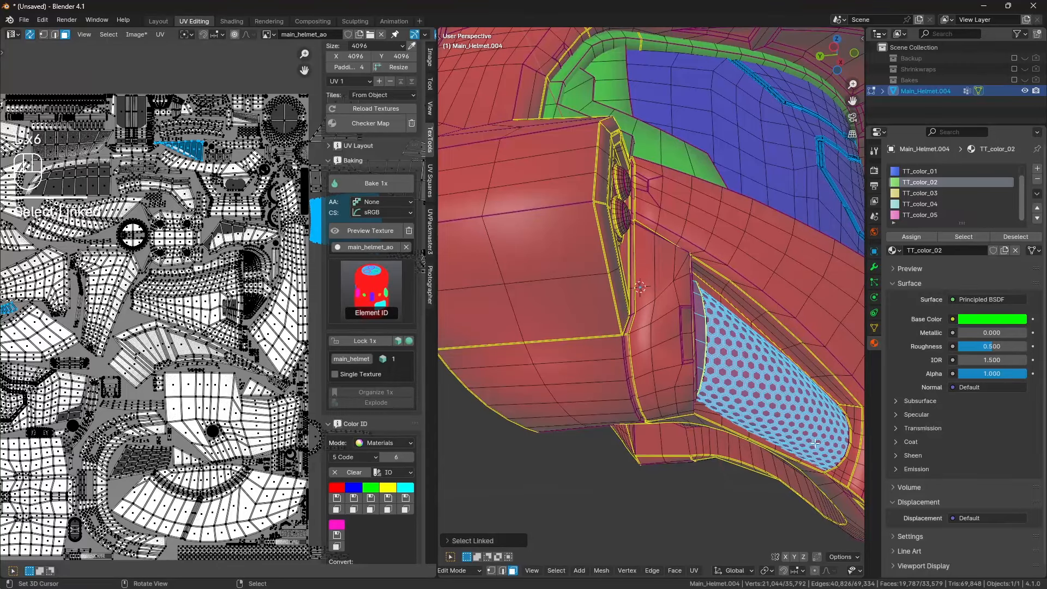
pyautogui.press('l')
pyautogui.moveTo(845, 460); pyautogui.dragTo(818, 459, button='middle')
pyautogui.click(909, 239)
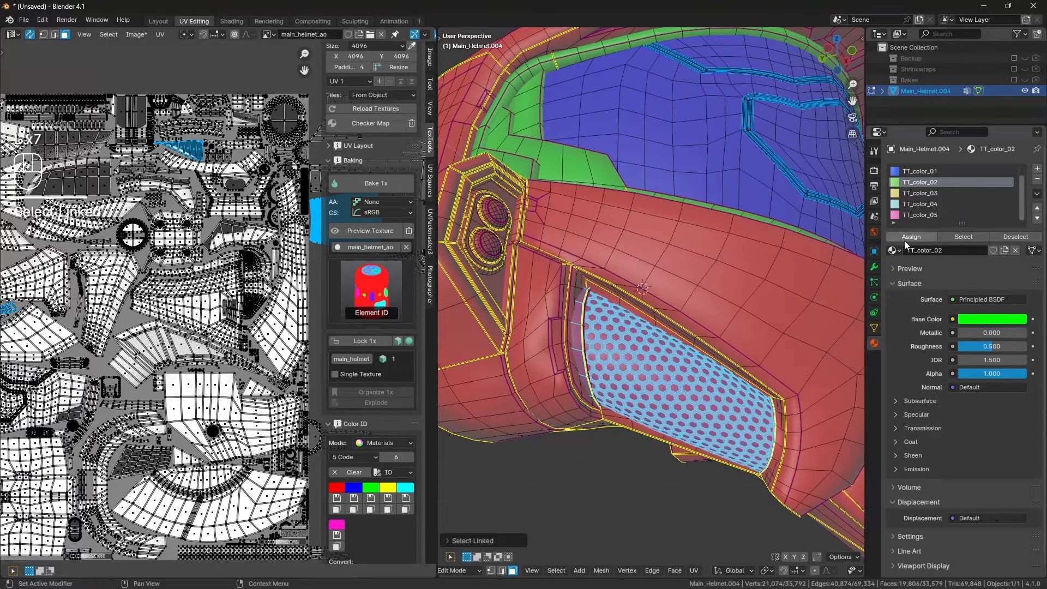
pyautogui.moveTo(633, 328); pyautogui.dragTo(645, 332, button='middle')
pyautogui.press('a')
pyautogui.press('a')
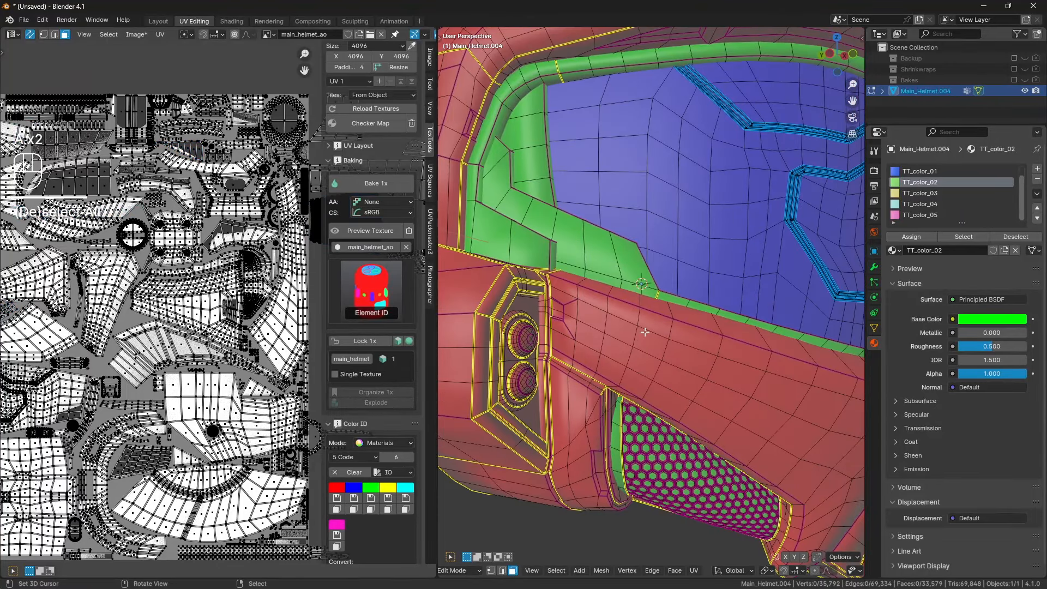
# Select the rear slot band and its 007 plate housing, delimiting linked selection by Seam, and assign them the green ID color.
pyautogui.scroll(-8, 622, 326)
pyautogui.moveTo(600, 305); pyautogui.dragTo(653, 302, button='middle')
pyautogui.scroll(6, 653, 302)
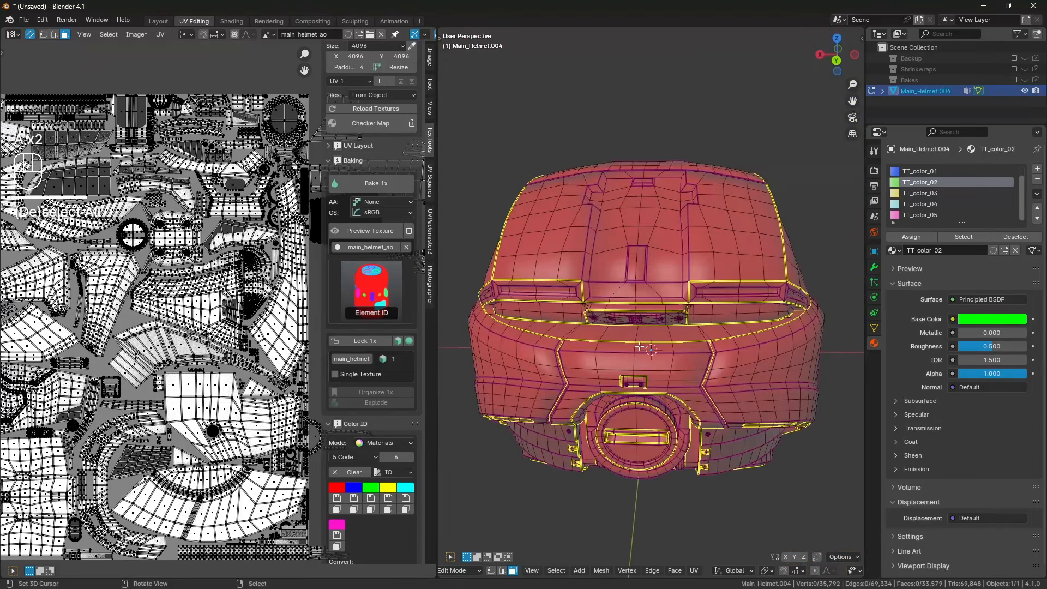
pyautogui.press('l')
pyautogui.press('l')
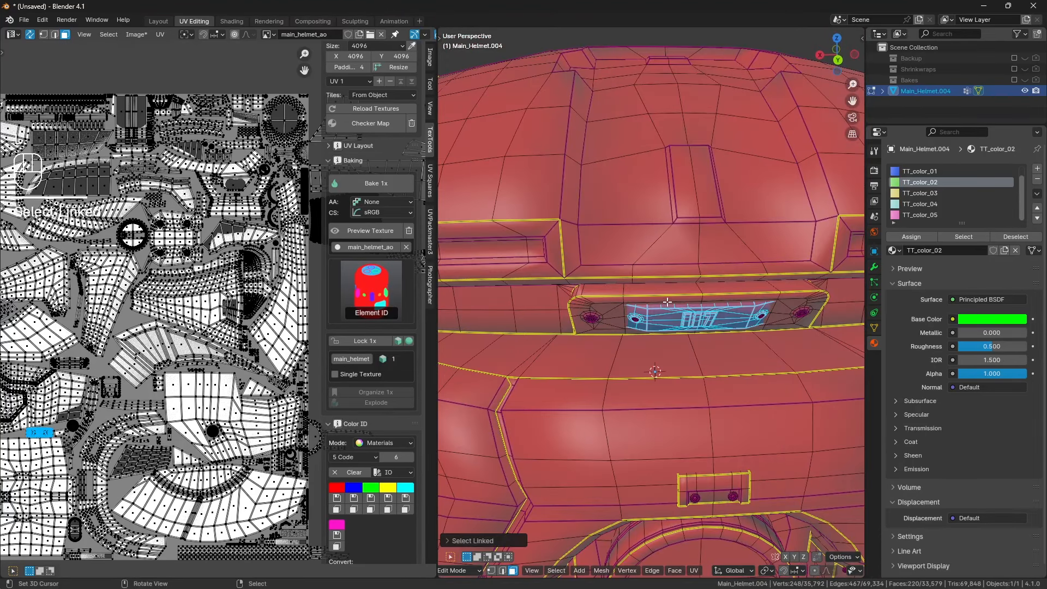
pyautogui.click(480, 541)
pyautogui.click(546, 504)
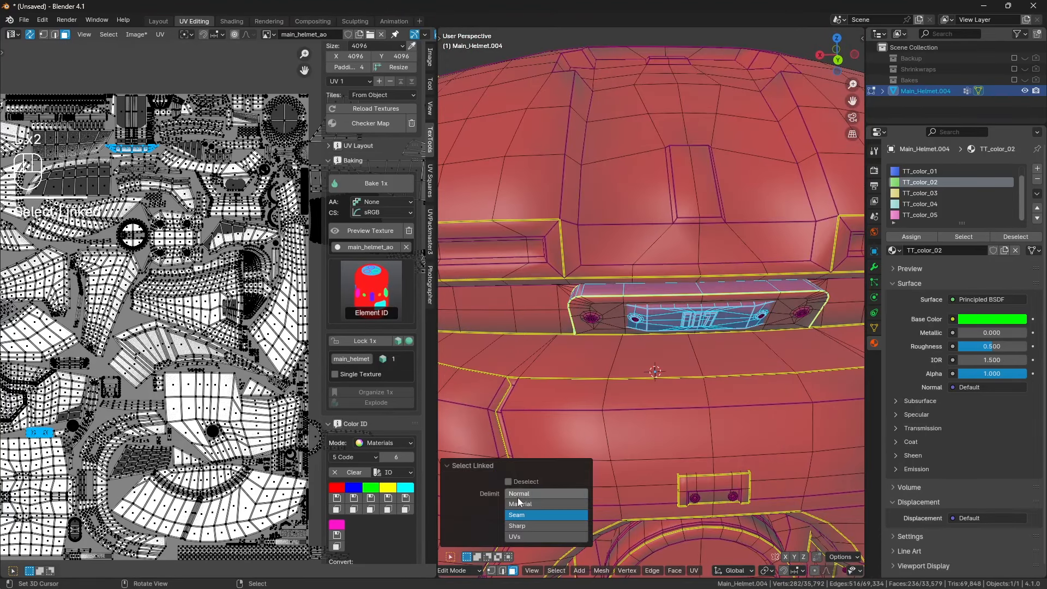
pyautogui.click(483, 469)
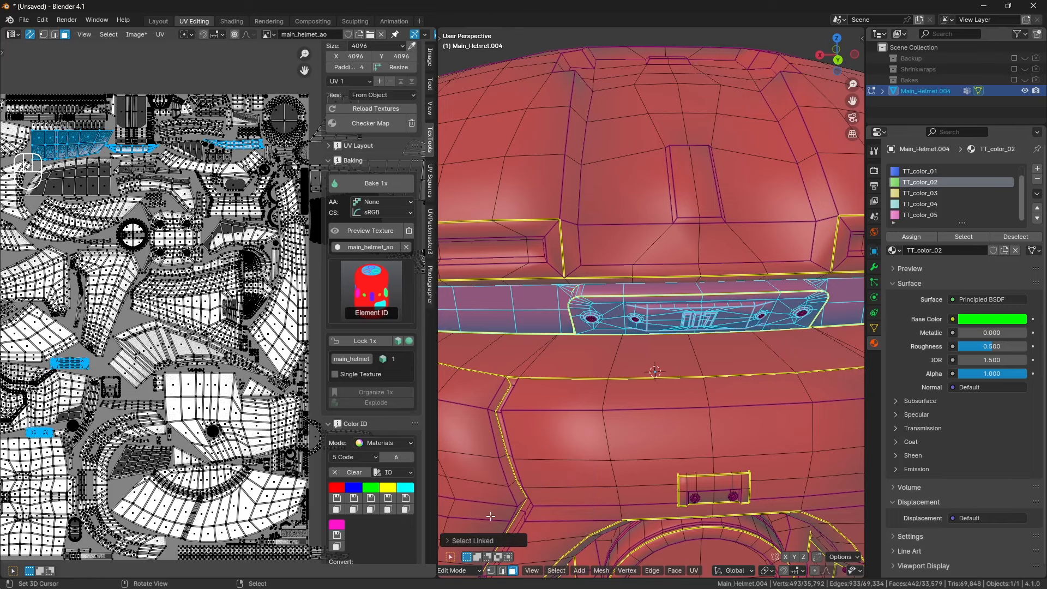
pyautogui.click(371, 499)
pyautogui.scroll(-7, 719, 369)
pyautogui.press('a')
pyautogui.press('a')
pyautogui.scroll(2, 719, 369)
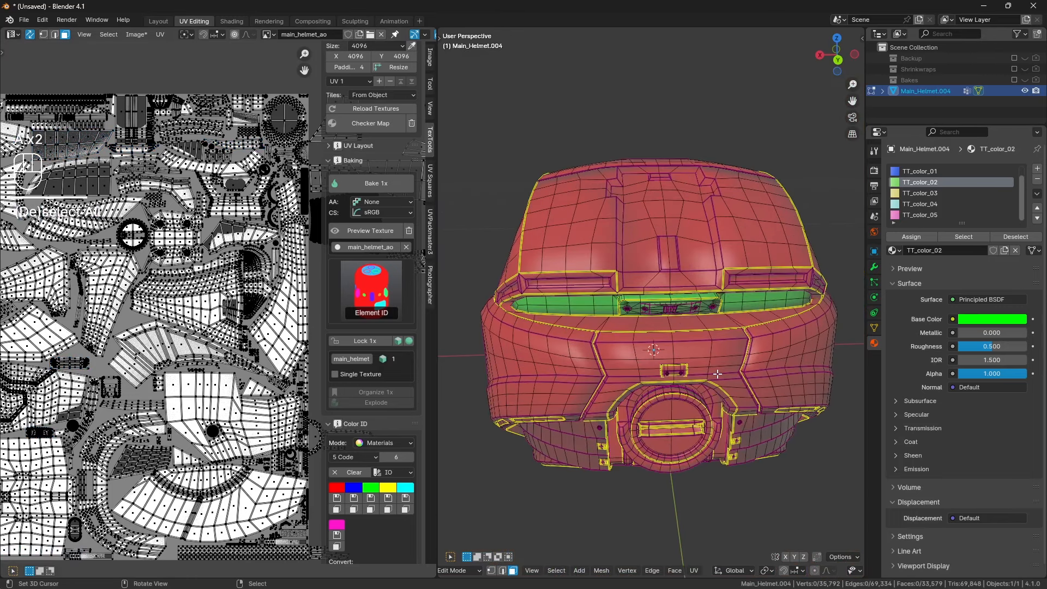
# Select the linked faces of the lower rear rim, the adjacent ribbed liner panel and the central clasp.
pyautogui.scroll(5, 698, 373)
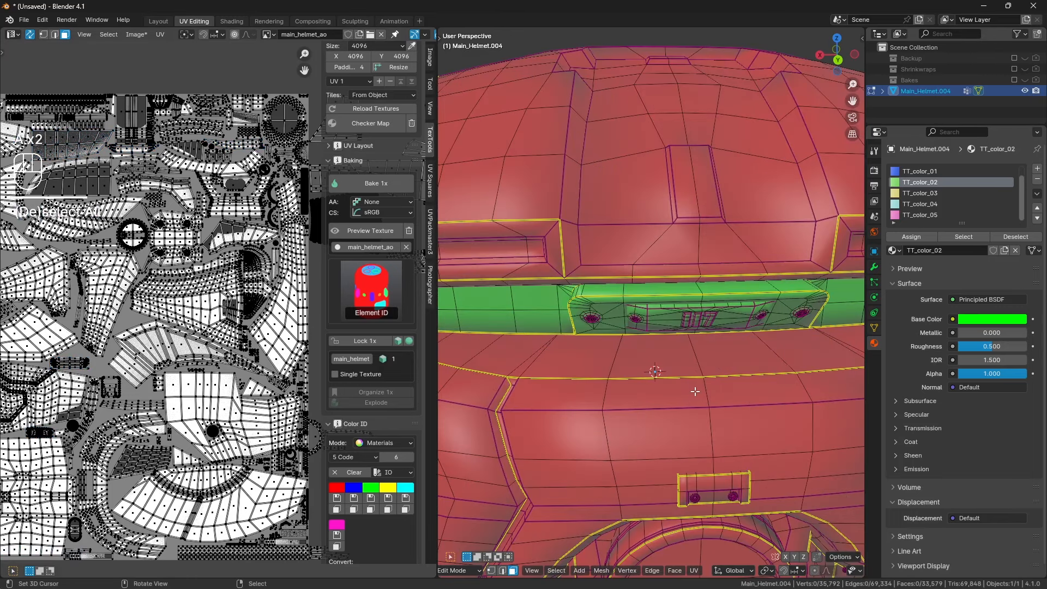
pyautogui.moveTo(729, 500); pyautogui.dragTo(715, 376, button='middle')
pyautogui.scroll(-4, 715, 376)
pyautogui.press('l')
pyautogui.press('l')
pyautogui.press('l')
pyautogui.press('l')
pyautogui.press('l')
pyautogui.press('l')
pyautogui.press('l')
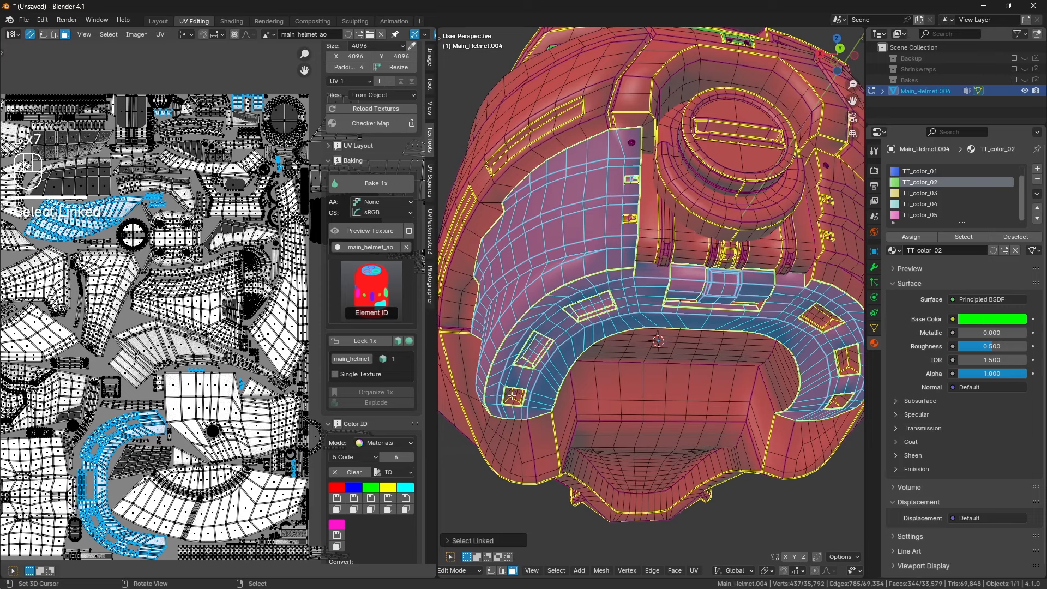
# Add the rectangular insets along one side of the lower rear rim to the selection.
pyautogui.press('l')
pyautogui.press('l')
pyautogui.press('l')
pyautogui.press('l')
pyautogui.moveTo(512, 397); pyautogui.dragTo(631, 373, button='middle')
pyautogui.press('l')
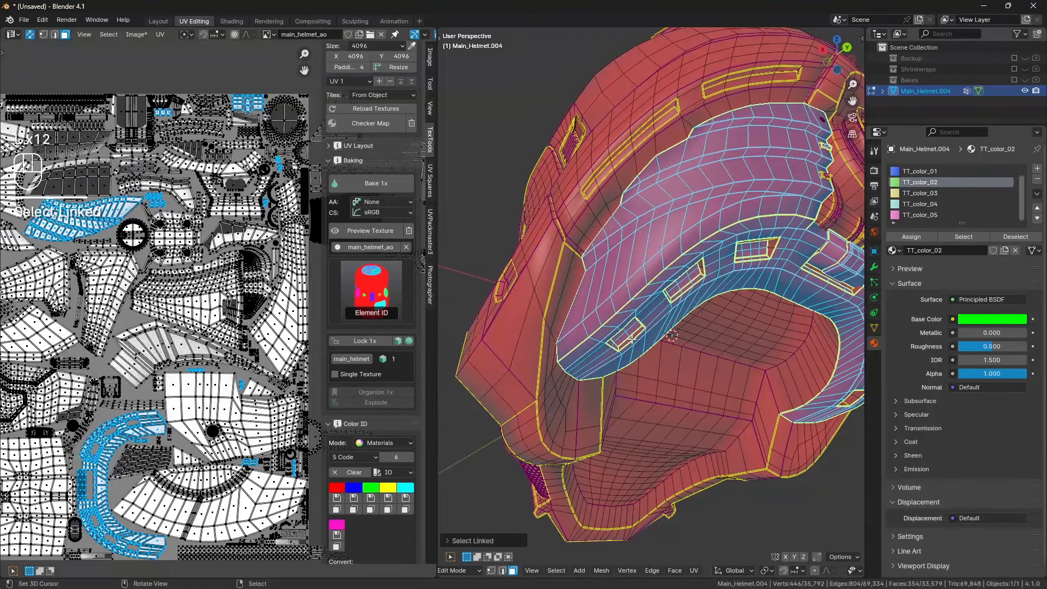
pyautogui.press('l')
pyautogui.press('l')
# Add the faces around the central clasp and its recess on the rear rim to the selection.
pyautogui.moveTo(769, 247); pyautogui.dragTo(627, 310, button='middle')
pyautogui.scroll(4, 621, 313)
pyautogui.press('l')
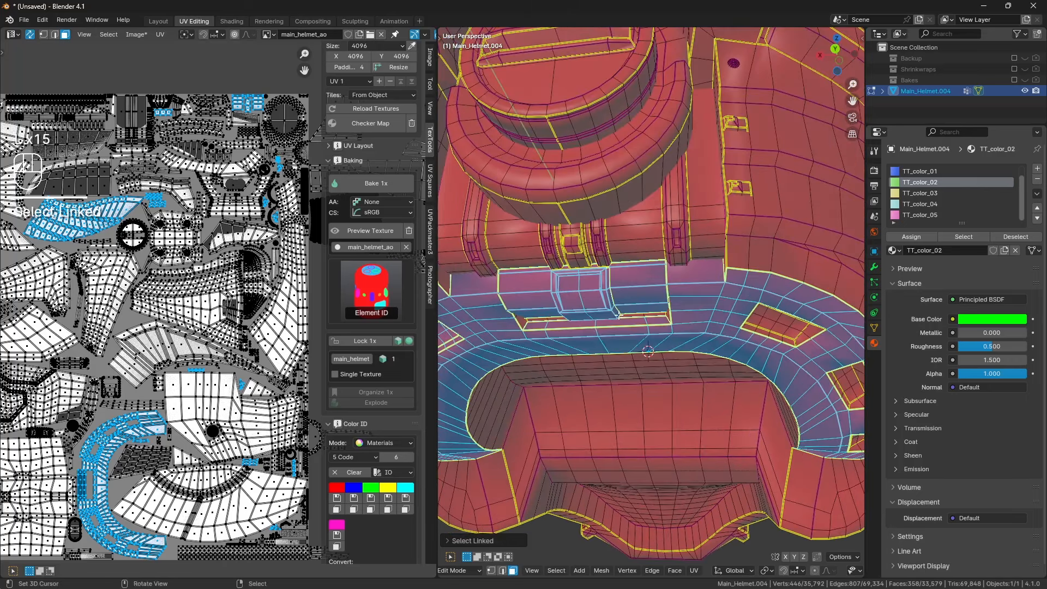
pyautogui.press('l')
pyautogui.press('l')
pyautogui.press('l')
pyautogui.press('l')
pyautogui.moveTo(572, 319); pyautogui.dragTo(583, 319, button='middle')
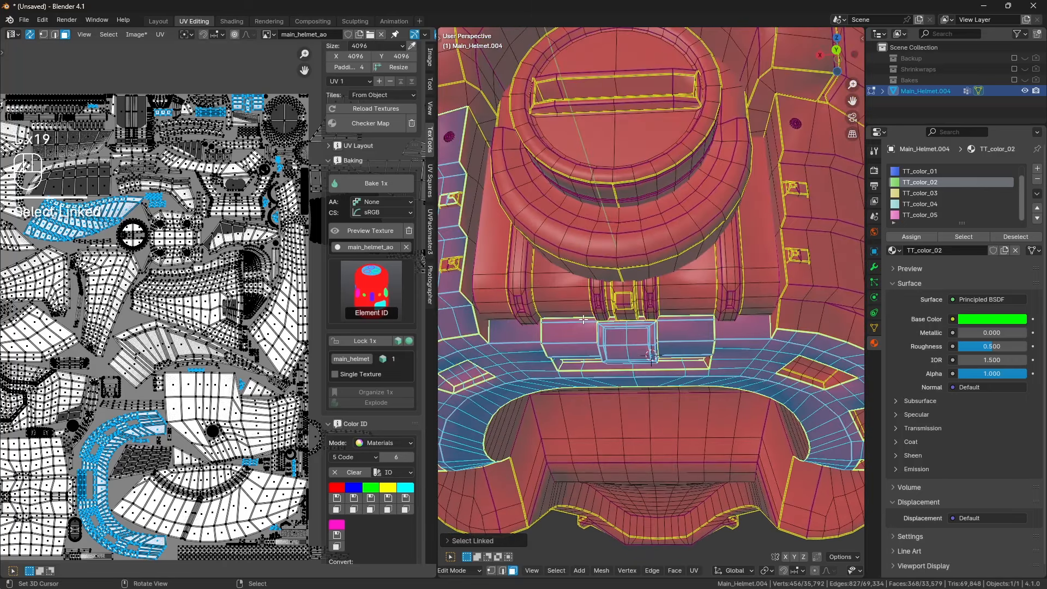
# Add the block above the clasp and its straps to the selection, delimiting Select Linked by Normal.
pyautogui.press('l')
pyautogui.moveTo(529, 290); pyautogui.dragTo(578, 307, button='middle')
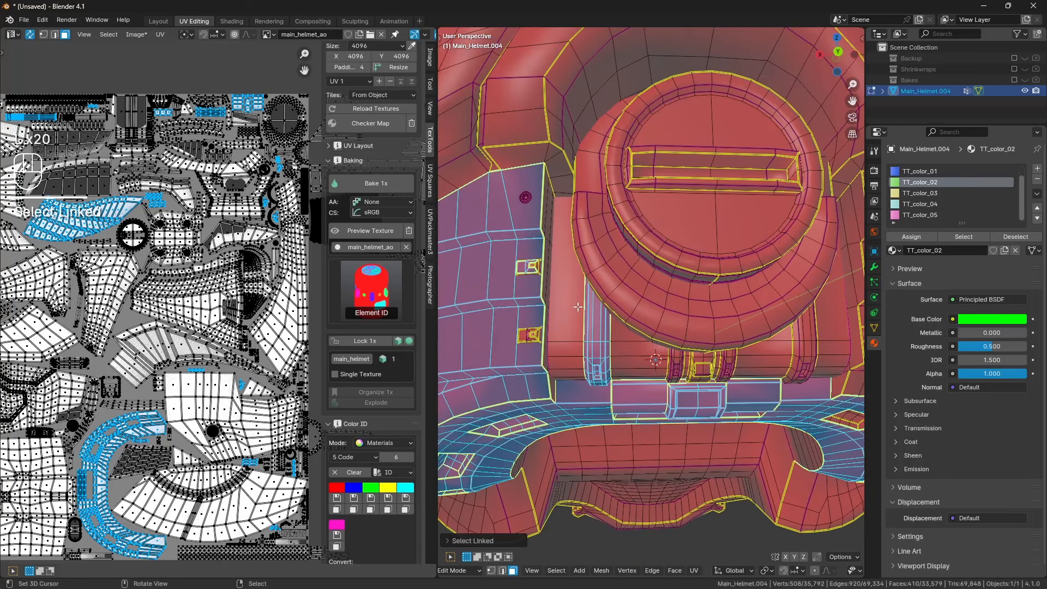
pyautogui.click(475, 540)
pyautogui.click(522, 494)
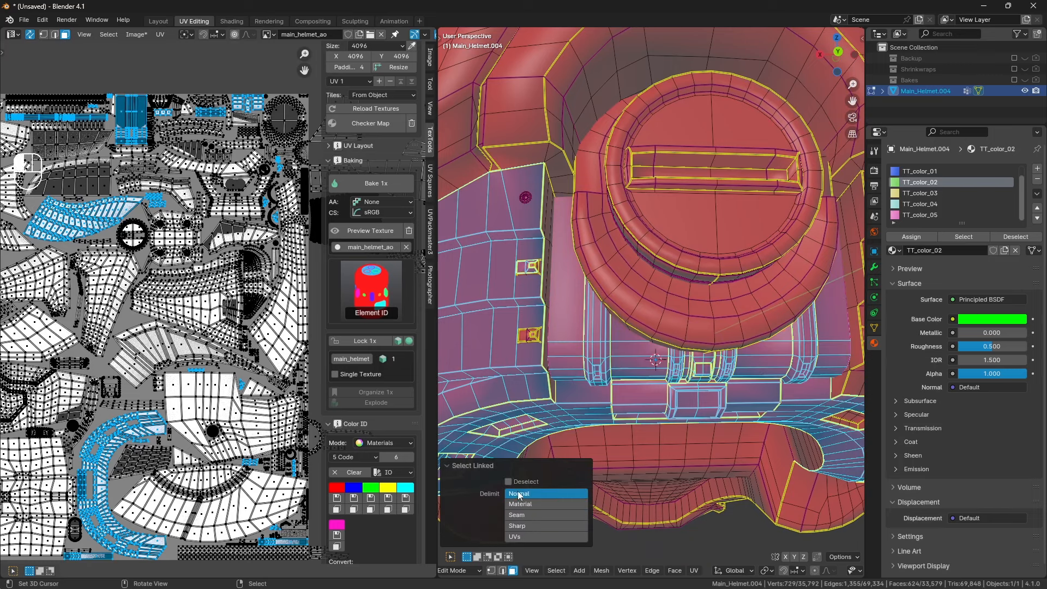
pyautogui.click(484, 466)
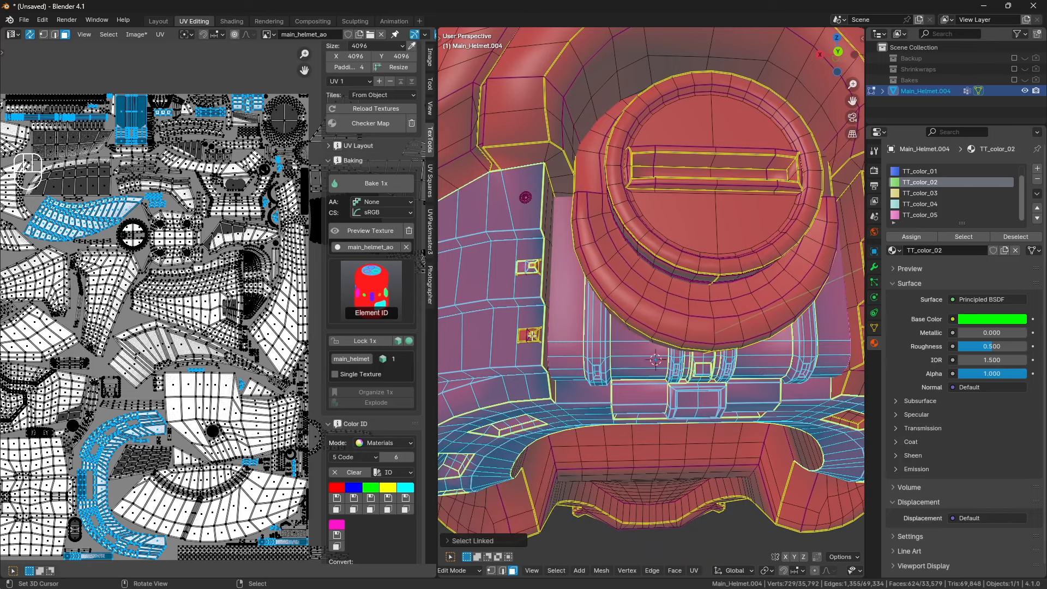
# Add the round rear cap, its slot, surrounding ring and housing to the selection.
pyautogui.press('l')
pyautogui.press('l')
pyautogui.press('l')
pyautogui.press('l')
pyautogui.scroll(-3, 652, 238)
pyautogui.moveTo(653, 238); pyautogui.dragTo(628, 254, button='middle')
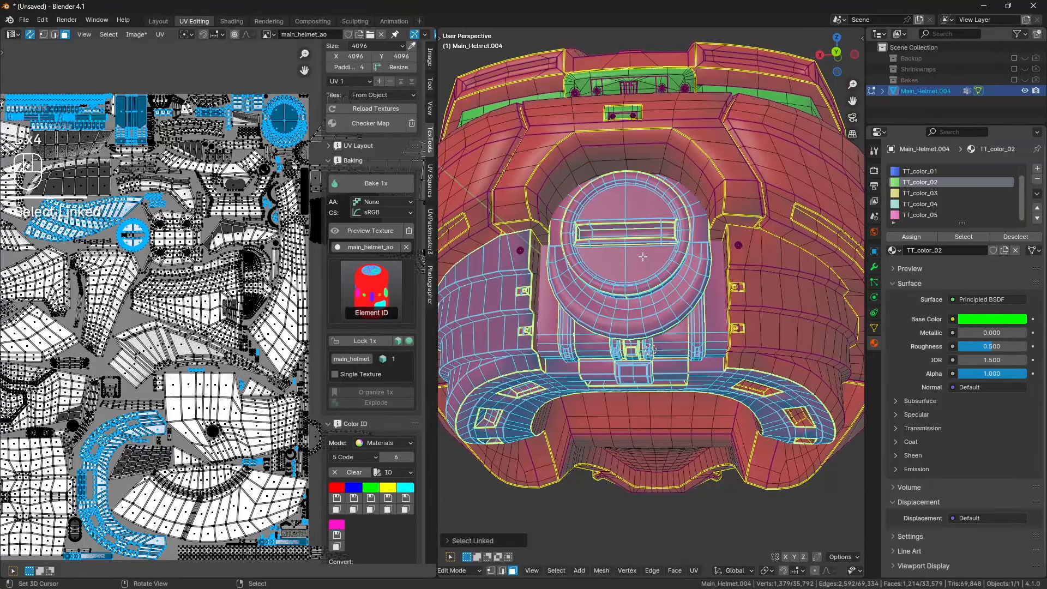
# Mirror the rear selection across the X axis with Select Mirror, extending the existing selection.
pyautogui.scroll(-2, 668, 293)
pyautogui.moveTo(668, 293); pyautogui.dragTo(675, 295, button='middle')
pyautogui.press('space')
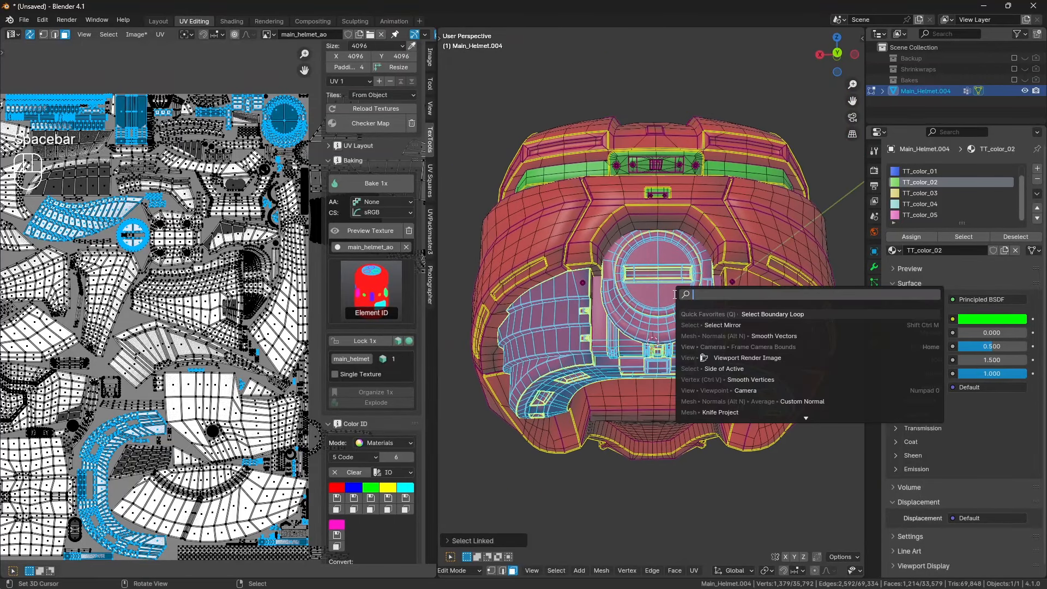
pyautogui.write('mirro')
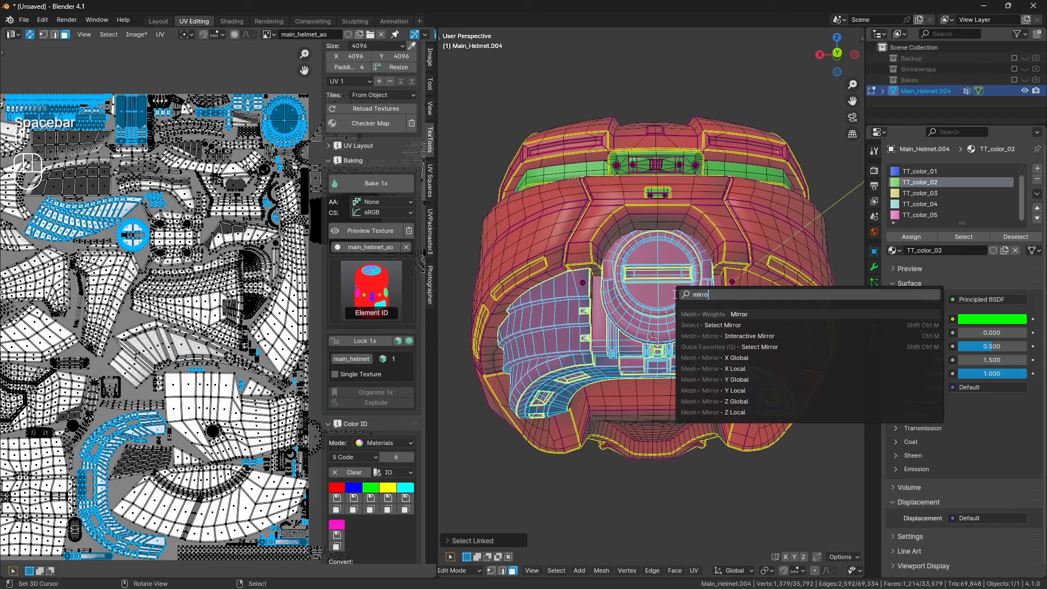
pyautogui.press('Down')
pyautogui.press('Return')
pyautogui.click(479, 539)
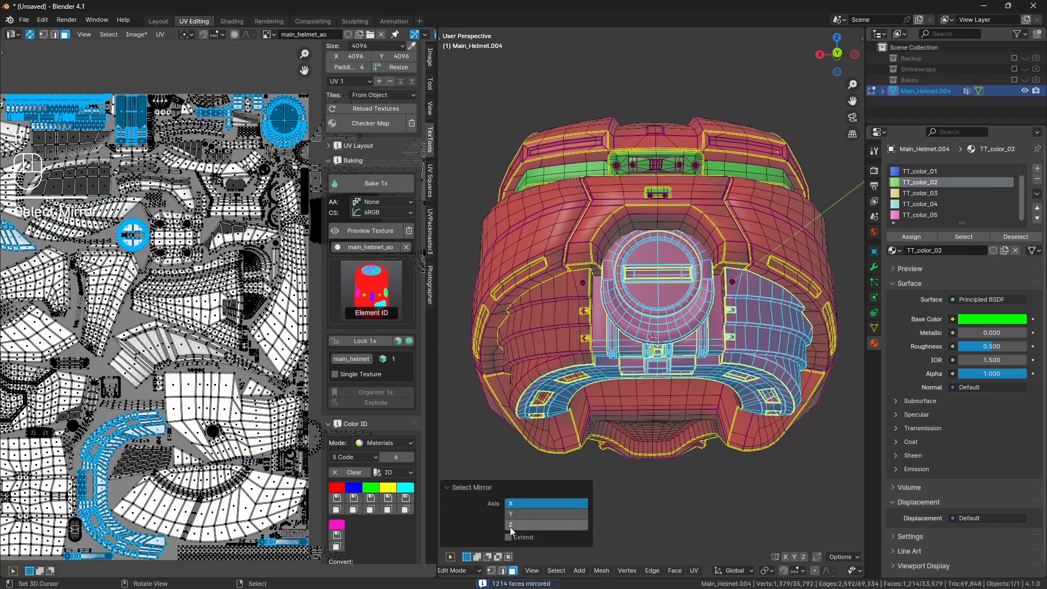
pyautogui.click(513, 535)
pyautogui.click(470, 485)
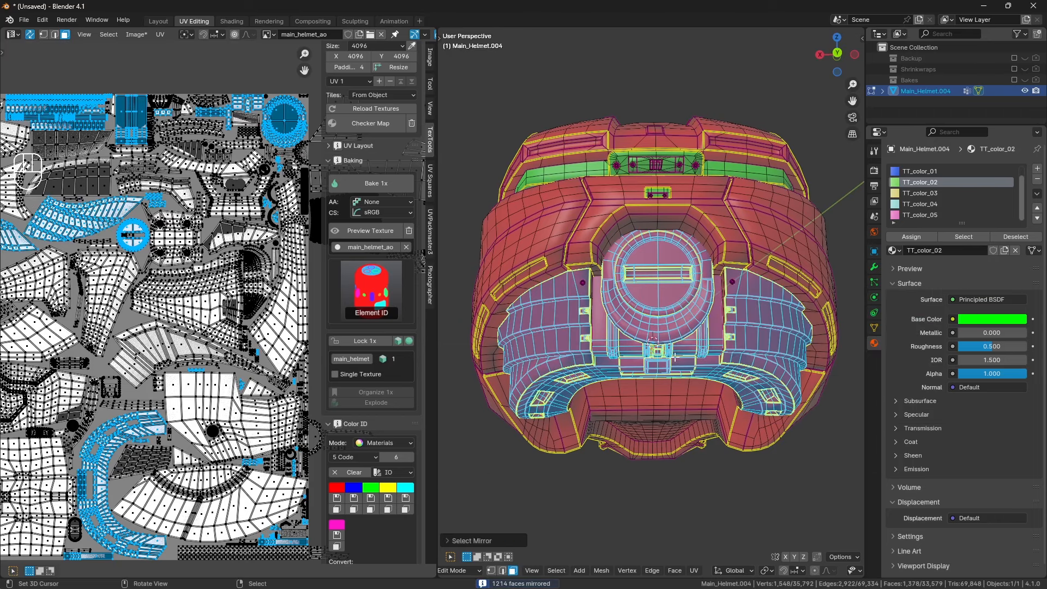
# Add the narrow edge strips of both ribbed liner panels beside the round cap, delimiting Select Linked by Seam.
pyautogui.moveTo(674, 357); pyautogui.dragTo(635, 356, button='middle')
pyautogui.hotkey('ctrl', 'l')
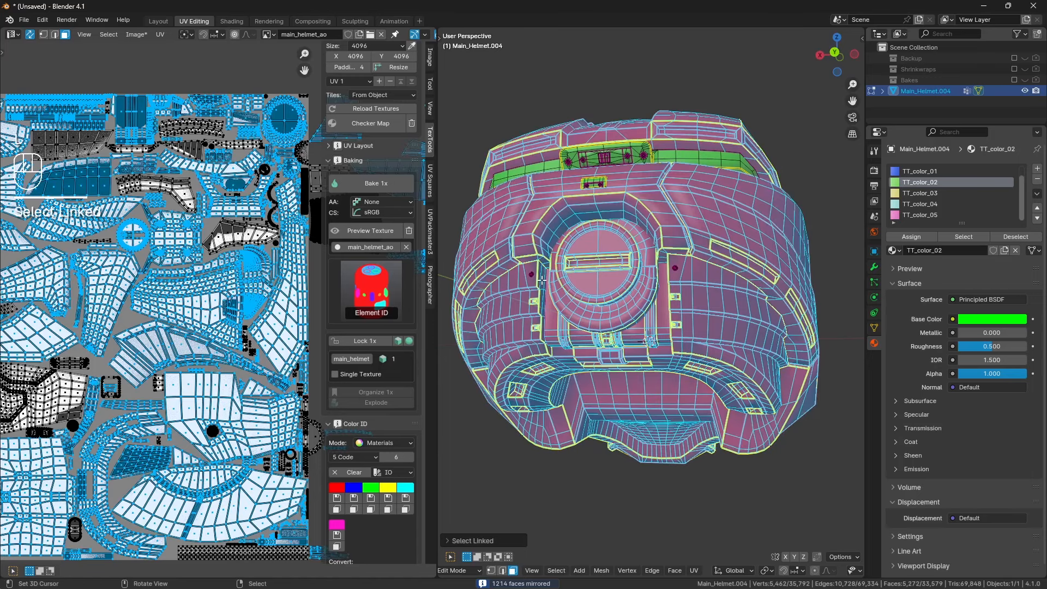
pyautogui.click(480, 540)
pyautogui.click(545, 515)
pyautogui.click(474, 466)
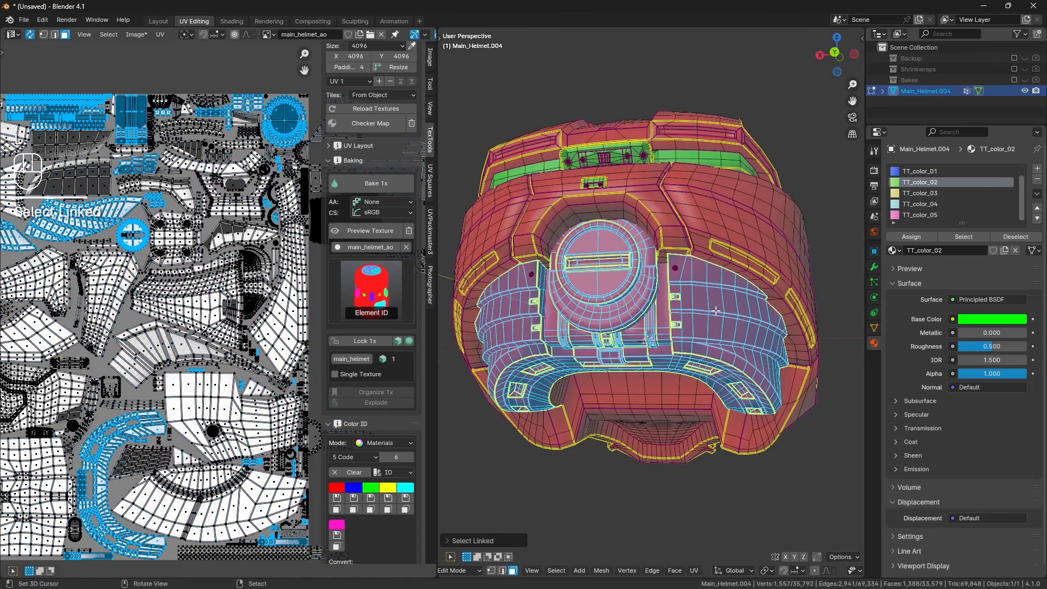
pyautogui.moveTo(709, 327); pyautogui.dragTo(728, 323, button='middle')
pyautogui.scroll(4, 752, 308)
pyautogui.press('l')
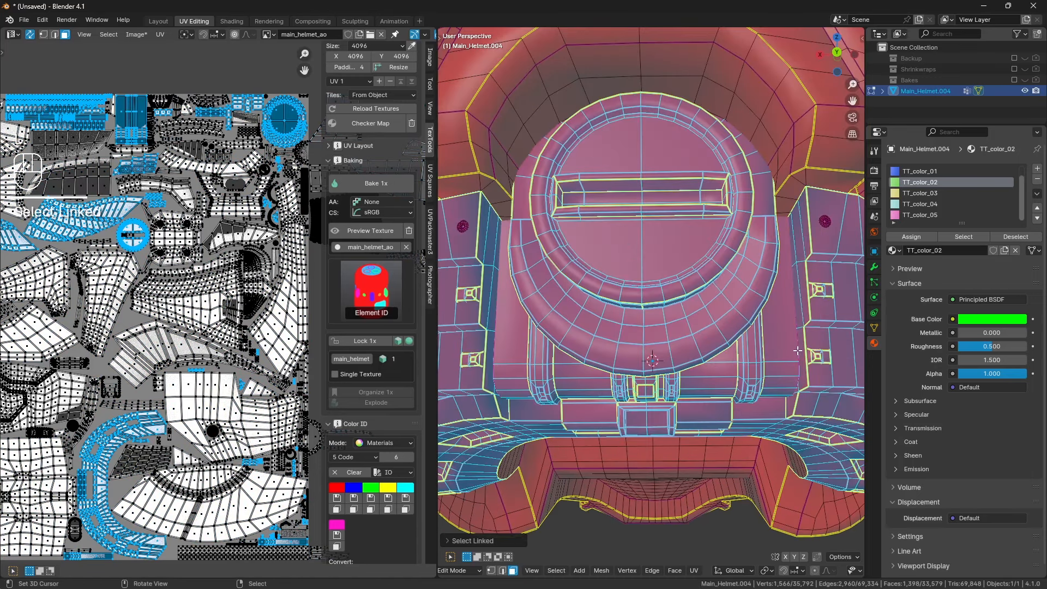
# Add the neck cavity's inner faces, assign the green ID color to the whole rear selection, and deselect everything.
pyautogui.moveTo(799, 351); pyautogui.dragTo(712, 347, button='middle')
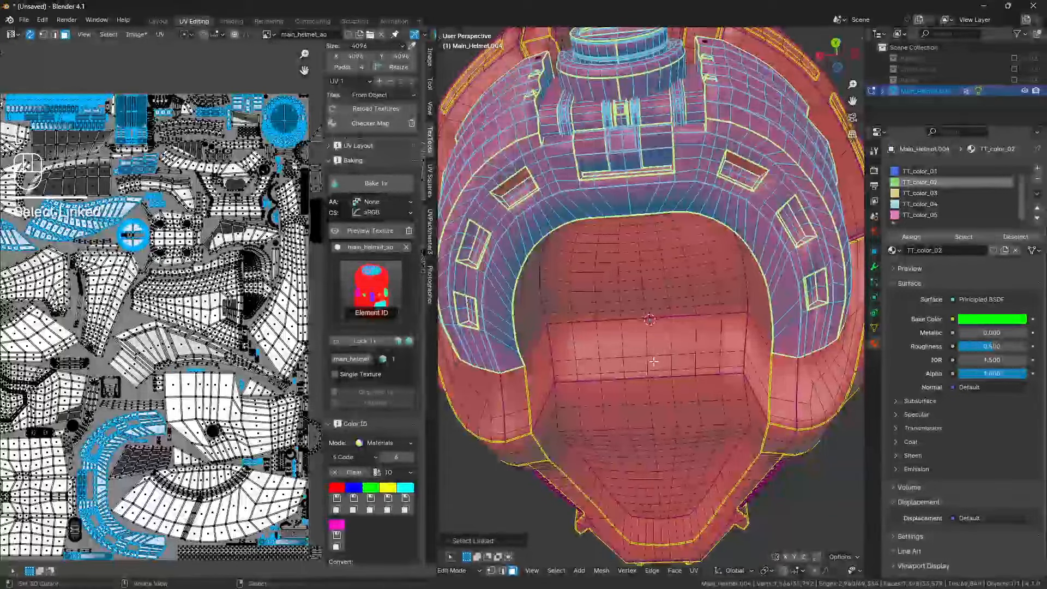
pyautogui.press('l')
pyautogui.scroll(-3, 649, 449)
pyautogui.moveTo(649, 448); pyautogui.dragTo(656, 332, button='middle')
pyautogui.press('a')
pyautogui.press('a')
pyautogui.moveTo(607, 320); pyautogui.dragTo(717, 366, button='middle')
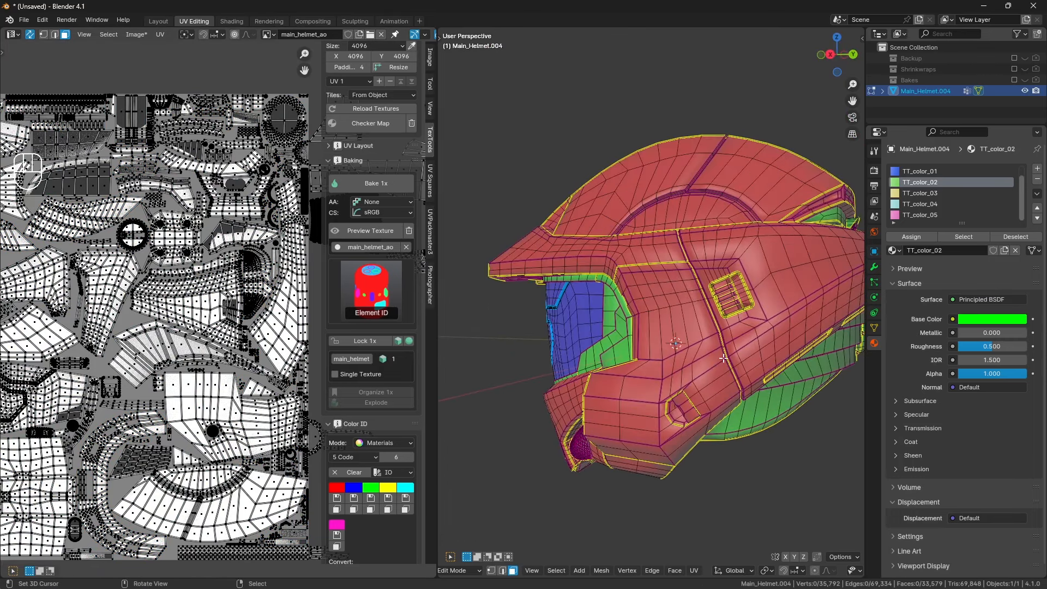
# Select the square vent grilles on both sides of the helmet, delimiting Select Linked by Normal.
pyautogui.press('l')
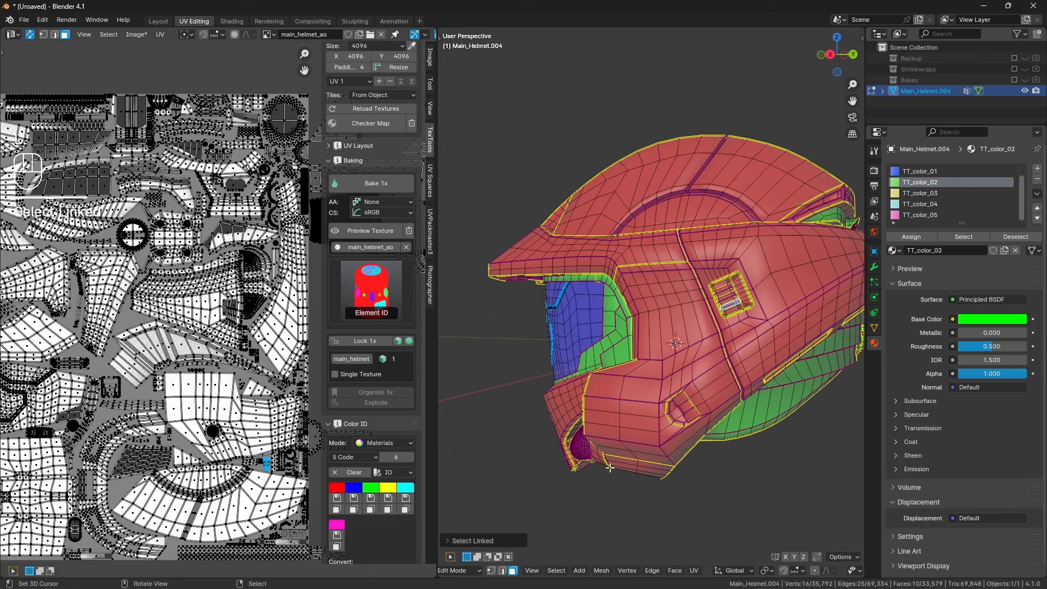
pyautogui.click(474, 540)
pyautogui.click(517, 494)
pyautogui.click(499, 466)
pyautogui.moveTo(795, 332); pyautogui.dragTo(626, 332, button='middle')
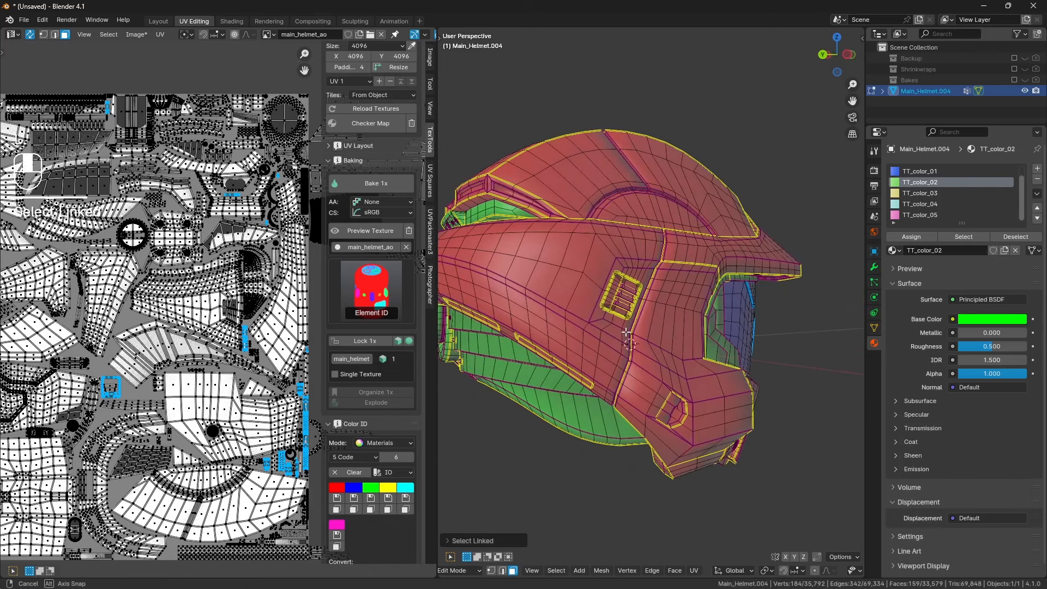
pyautogui.press('l')
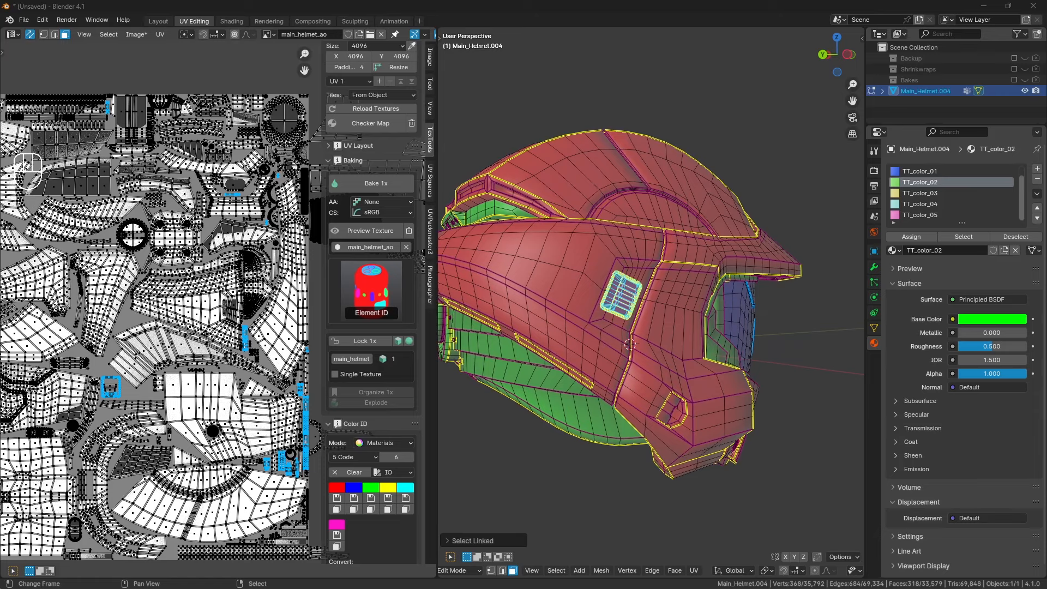
# Assign the green ID color to the selected side vents and deselect everything.
pyautogui.moveTo(605, 384); pyautogui.dragTo(693, 358, button='middle')
pyautogui.scroll(2, 596, 363)
pyautogui.scroll(-2, 832, 345)
pyautogui.press('a')
pyautogui.press('a')
pyautogui.press('Tab')
pyautogui.press('Tab')
# Select the flat backing plate behind the two side lamps, delimiting Select Linked by Seam.
pyautogui.scroll(3, 776, 407)
pyautogui.scroll(2, 668, 376)
pyautogui.keyDown('shift'); pyautogui.moveTo(692, 357); pyautogui.dragTo(695, 366, button='middle'); pyautogui.keyUp('shift')
pyautogui.scroll(2, 695, 366)
pyautogui.hotkey('ctrl', 'l')
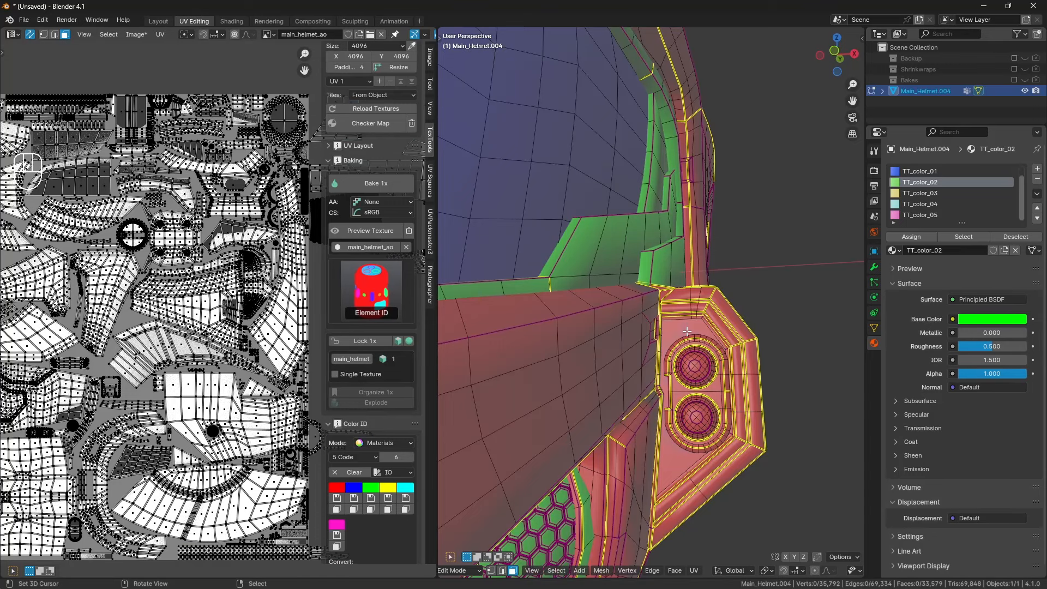
pyautogui.click(488, 543)
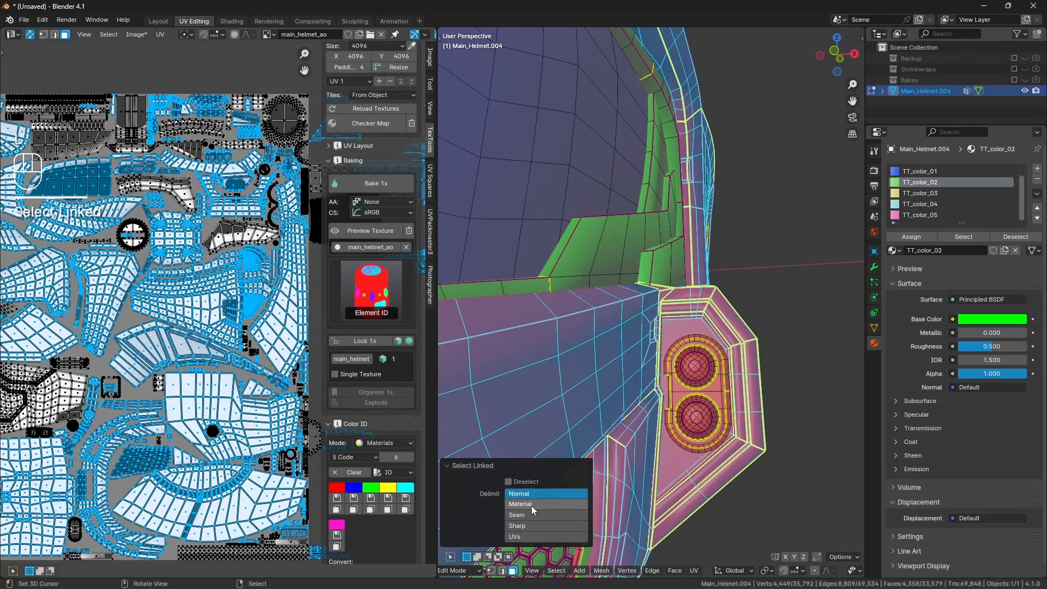
pyautogui.click(531, 514)
pyautogui.click(486, 467)
# Add the oval recess around the lamps, delimiting Select Linked by Normal, and mirror the selection to the opposite lamp housing.
pyautogui.scroll(2, 784, 389)
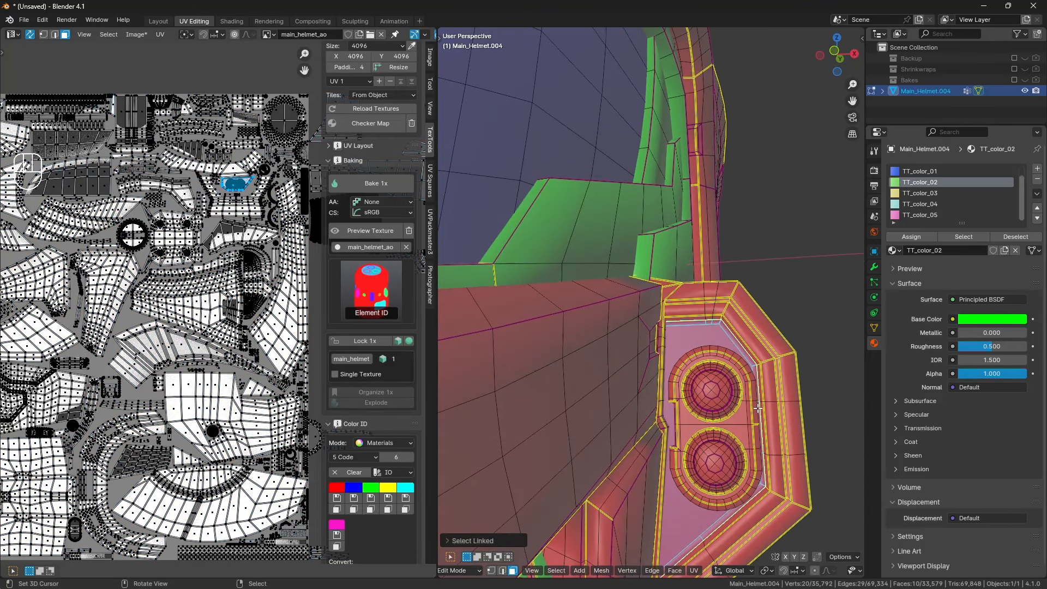
pyautogui.press('l')
pyautogui.click(476, 542)
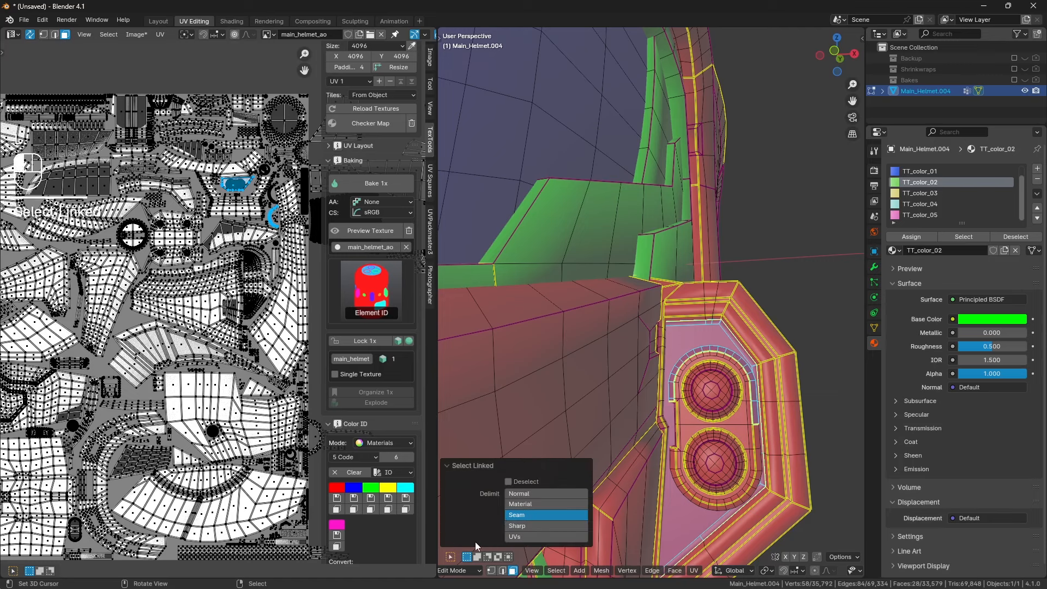
pyautogui.click(528, 494)
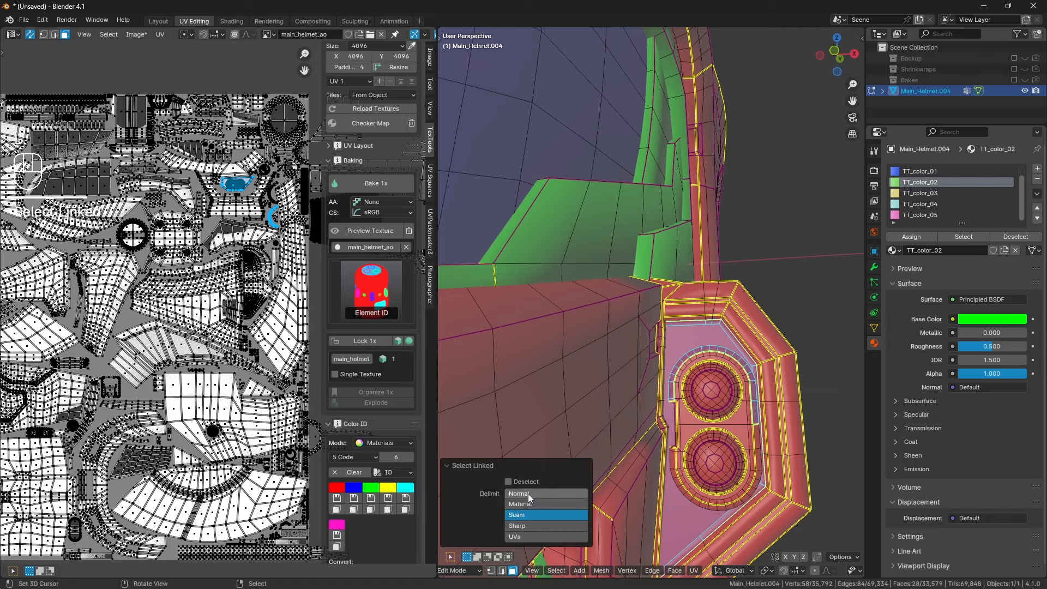
pyautogui.press('space')
pyautogui.click(718, 399)
pyautogui.moveTo(718, 399); pyautogui.dragTo(683, 348, button='middle')
pyautogui.scroll(4, 674, 306)
pyautogui.scroll(2, 667, 359)
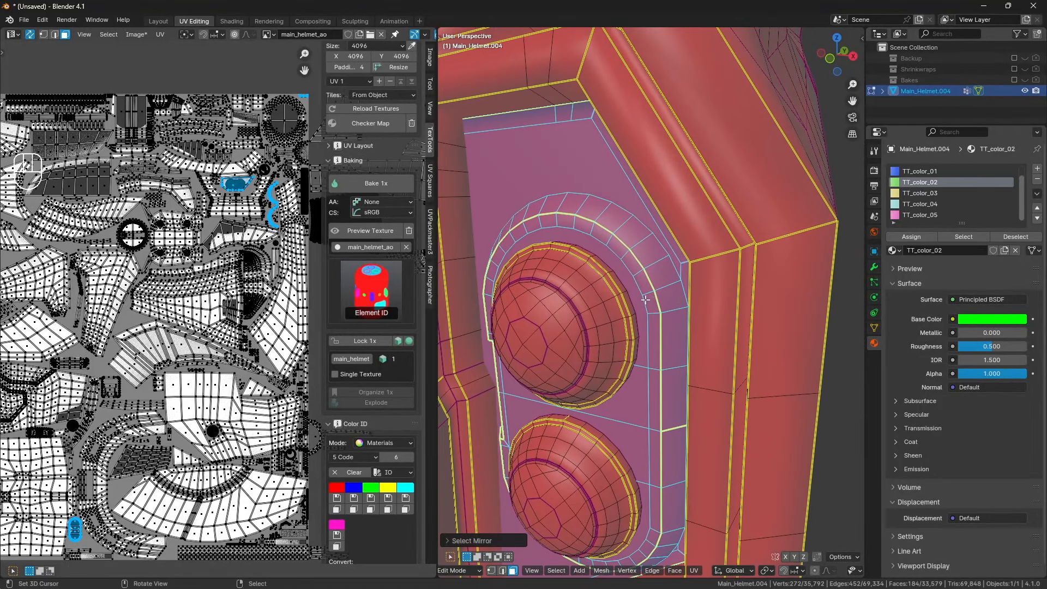
# Add the outer face loops around both lamps, assign the green ID color to the selection, and deselect everything.
pyautogui.keyDown('alt'); pyautogui.keyDown('shift'); pyautogui.click(619, 298); pyautogui.keyUp('shift'); pyautogui.keyUp('alt')
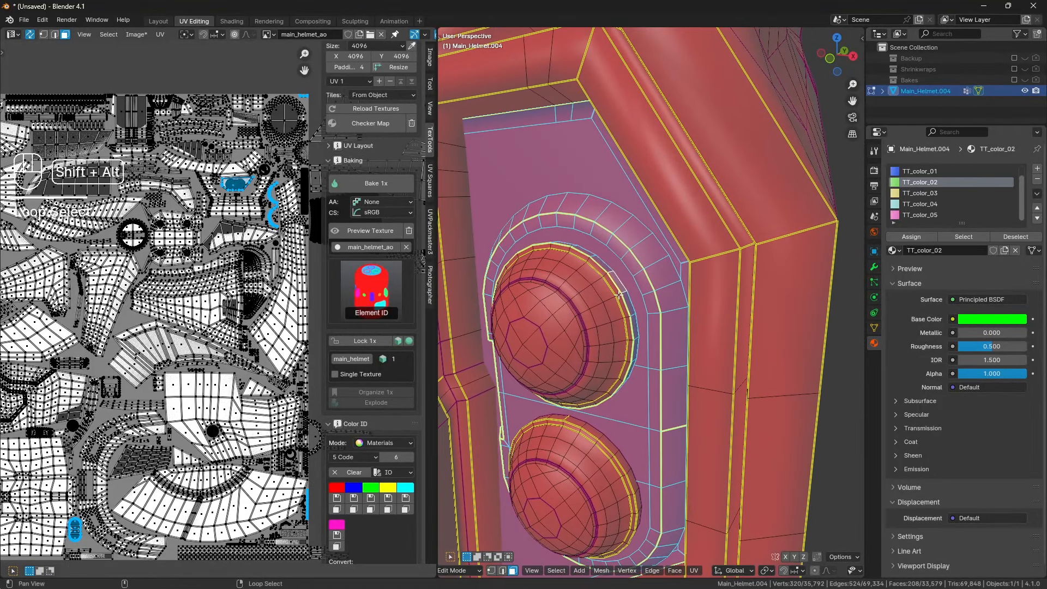
pyautogui.keyDown('alt'); pyautogui.keyDown('shift'); pyautogui.click(611, 454); pyautogui.keyUp('shift'); pyautogui.keyUp('alt')
pyautogui.hotkey('ctrl', 'z')
pyautogui.keyDown('alt'); pyautogui.keyDown('shift'); pyautogui.click(616, 457); pyautogui.keyUp('shift'); pyautogui.keyUp('alt')
pyautogui.keyDown('shift'); pyautogui.moveTo(616, 457); pyautogui.dragTo(637, 401, button='middle'); pyautogui.keyUp('shift')
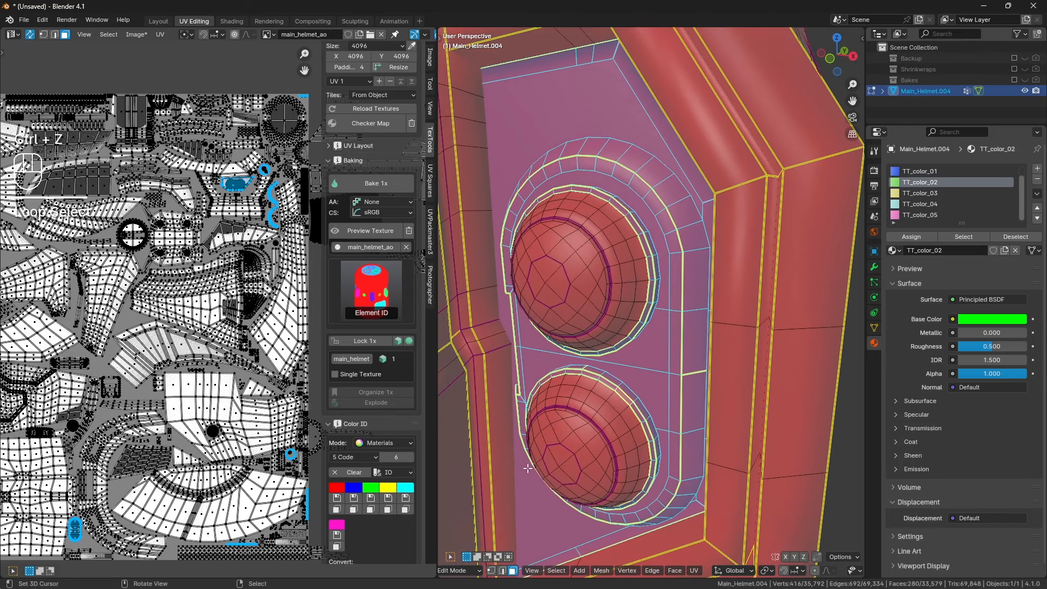
pyautogui.press('a')
pyautogui.press('a')
pyautogui.scroll(-8, 807, 346)
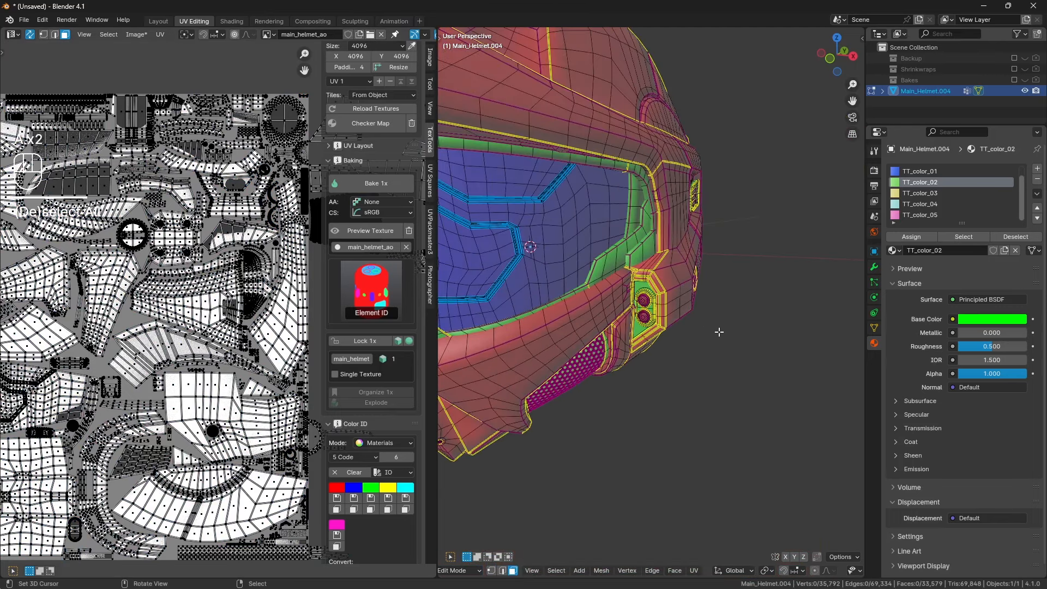
# Examine the ID colors on the helmet's rear and underside in Object Mode for wrongly colored parts.
pyautogui.scroll(-3, 709, 325)
pyautogui.press('Tab')
pyautogui.moveTo(695, 311); pyautogui.dragTo(696, 244, button='middle')
pyautogui.scroll(5, 696, 243)
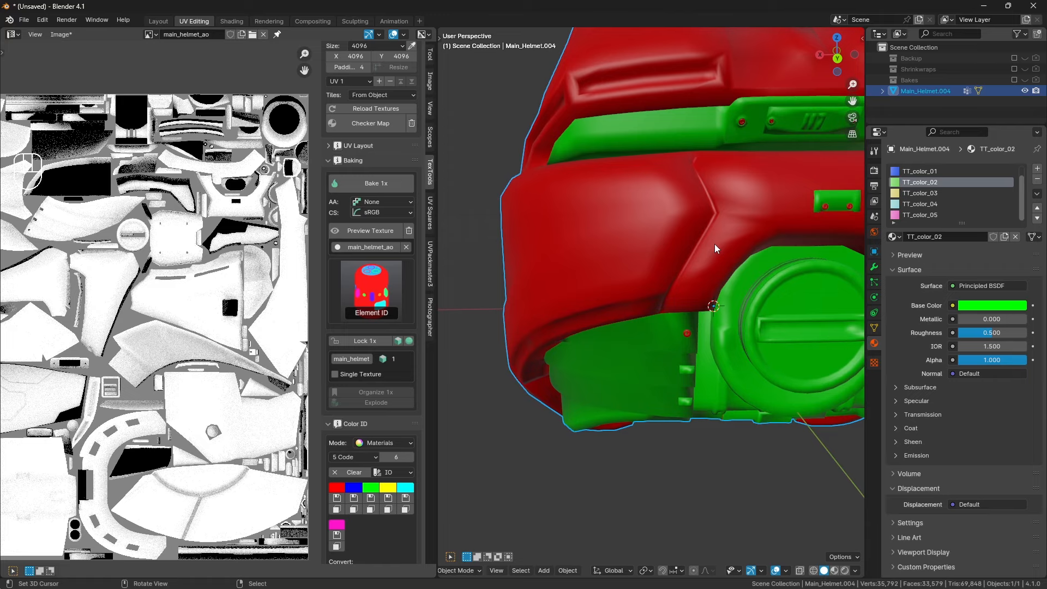
pyautogui.scroll(-4, 714, 244)
pyautogui.moveTo(703, 334); pyautogui.dragTo(618, 323, button='middle')
pyautogui.scroll(3, 617, 323)
# Select the red inset faces along one side of the lower rear rim, delimiting Select Linked by Seam.
pyautogui.press('Tab')
pyautogui.press('a')
pyautogui.press('a')
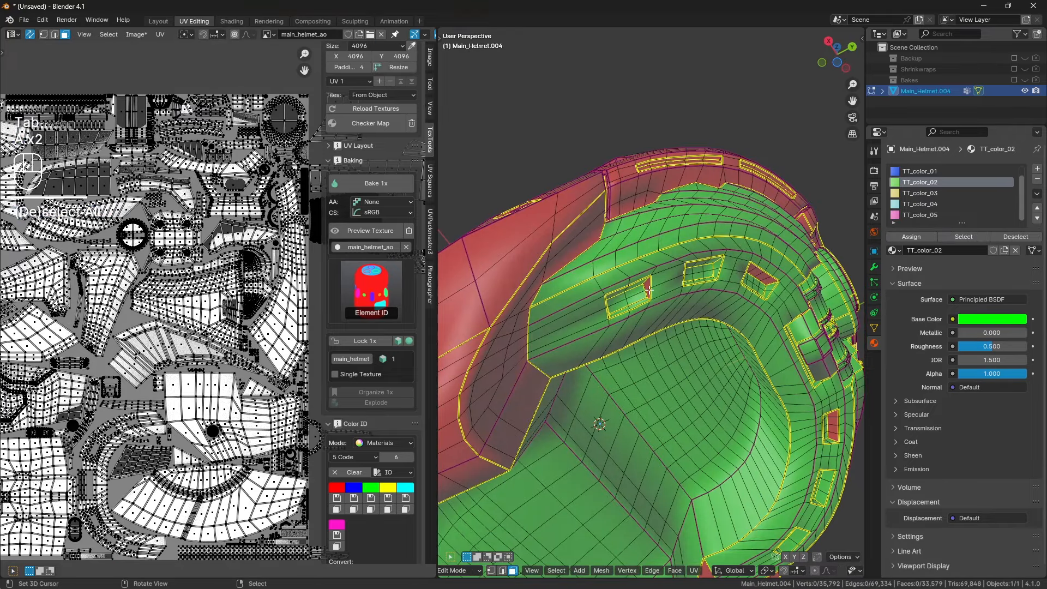
pyautogui.press('l')
pyautogui.click(473, 541)
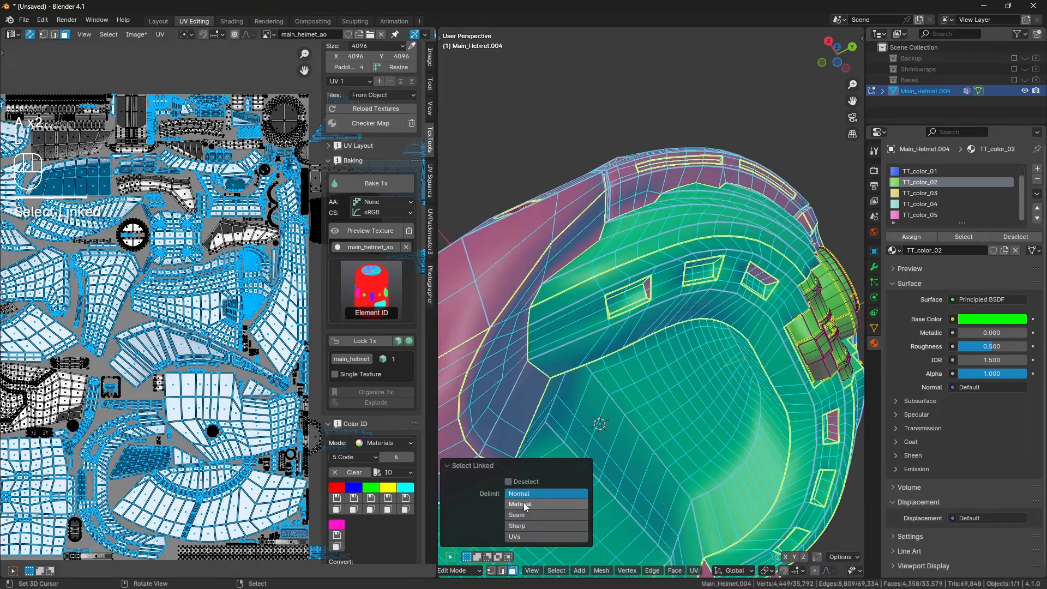
pyautogui.click(521, 514)
pyautogui.click(518, 465)
pyautogui.press('l')
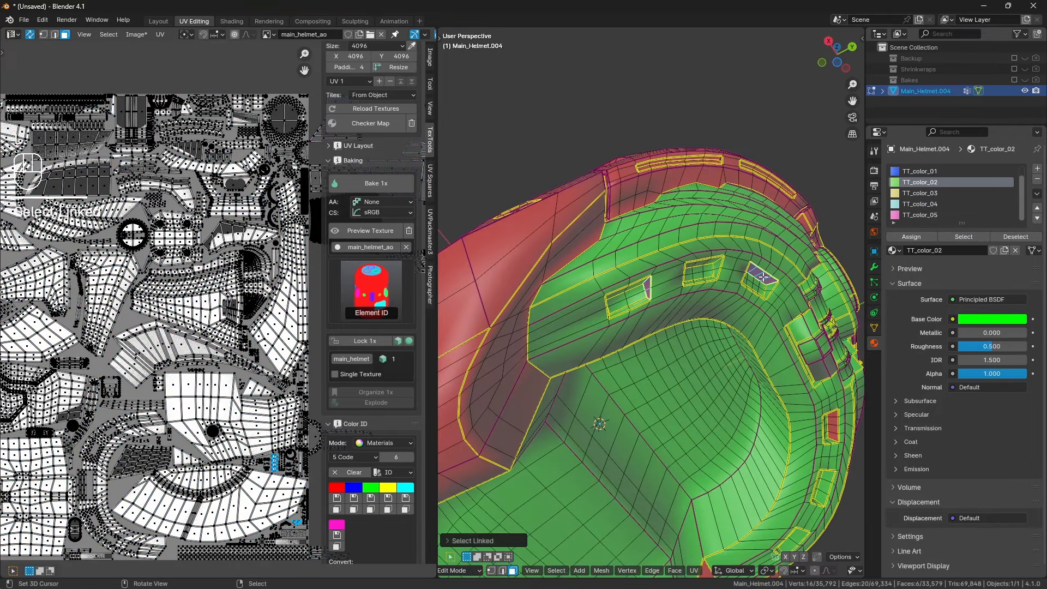
# Mirror the inset selection to the other side of the rim and assign it the green ID color.
pyautogui.press('space')
pyautogui.click(780, 288)
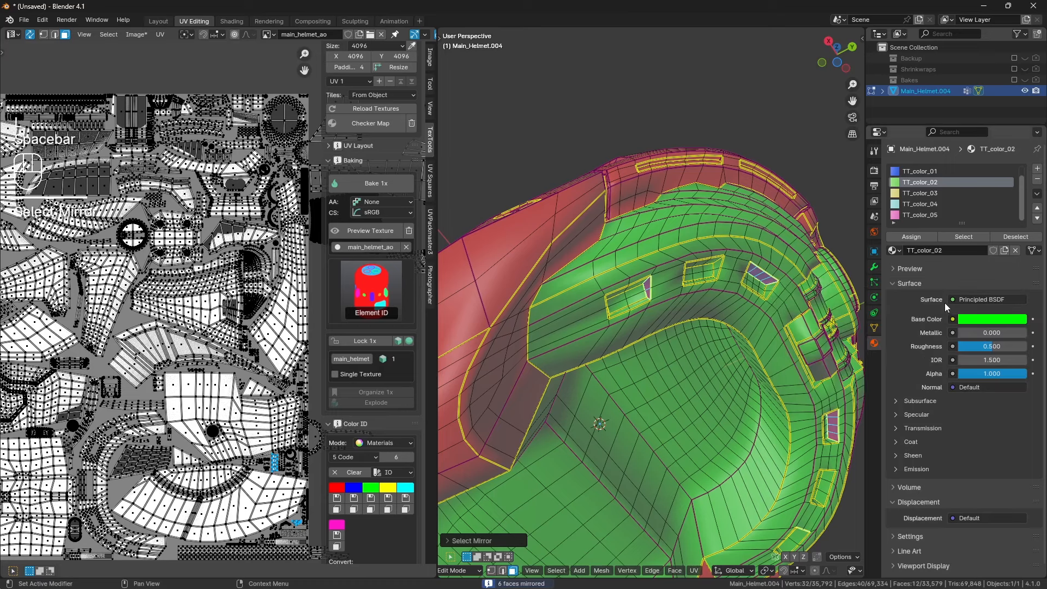
pyautogui.click(371, 498)
pyautogui.press('a')
pyautogui.press('a')
# Examine the ID colors on the helmet's front and chin in Object Mode.
pyautogui.scroll(-2, 749, 309)
pyautogui.press('Tab')
pyautogui.click(607, 329)
pyautogui.moveTo(607, 328); pyautogui.dragTo(738, 367, button='middle')
pyautogui.scroll(3, 668, 372)
pyautogui.moveTo(667, 372); pyautogui.dragTo(668, 343, button='middle')
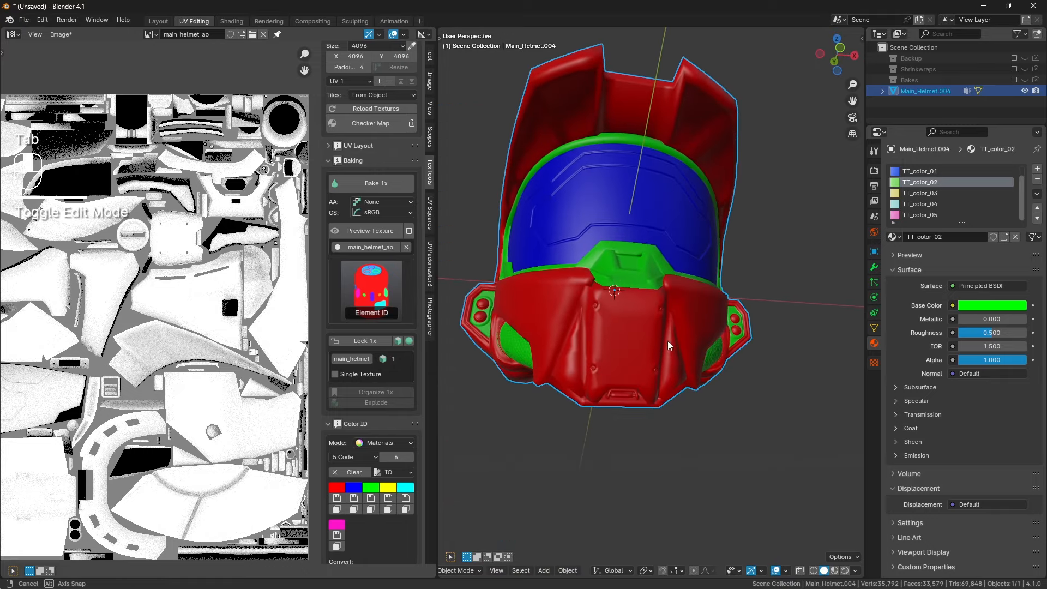
# Select the four bolts and the small handle-shaped frame on the chin plate.
pyautogui.press('Tab')
pyautogui.click(704, 341)
pyautogui.keyDown('shift'); pyautogui.moveTo(674, 382); pyautogui.dragTo(715, 340, button='middle'); pyautogui.keyUp('shift')
pyautogui.scroll(1, 714, 339)
pyautogui.press('a')
pyautogui.press('a')
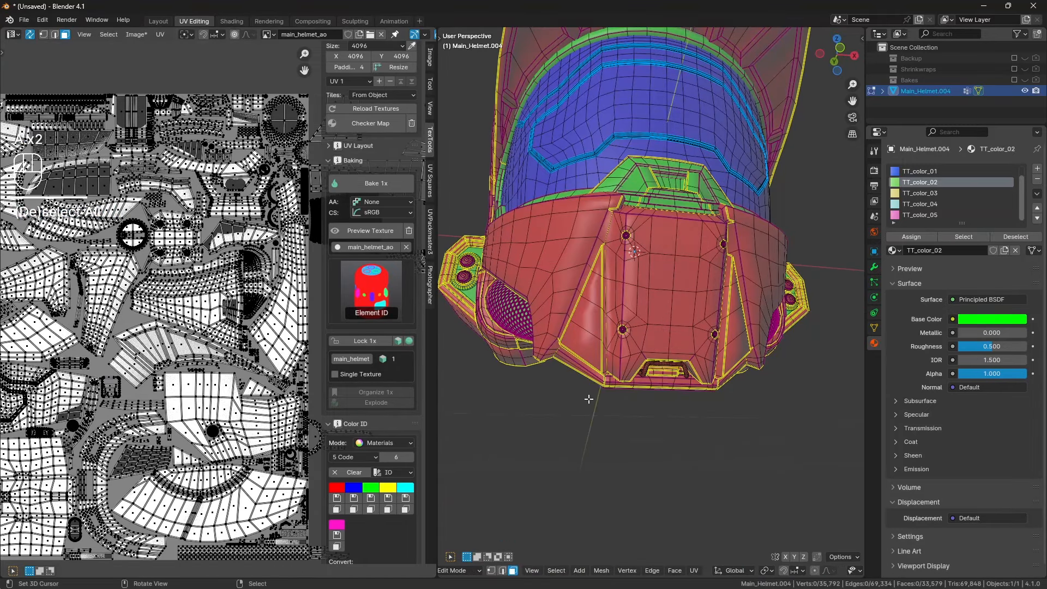
pyautogui.scroll(2, 613, 359)
pyautogui.press('l')
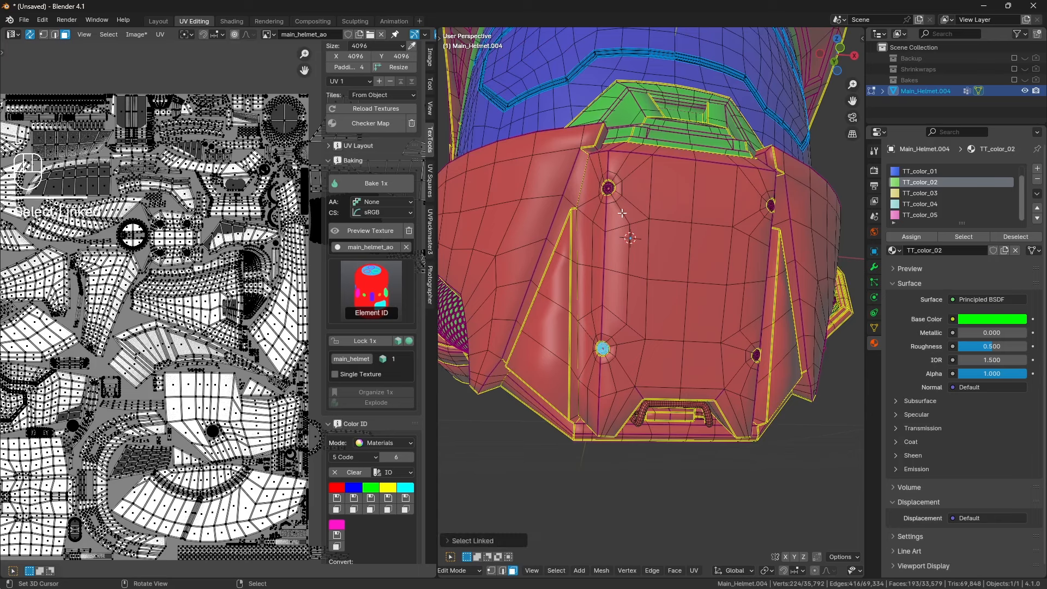
pyautogui.press('l')
pyautogui.press('l')
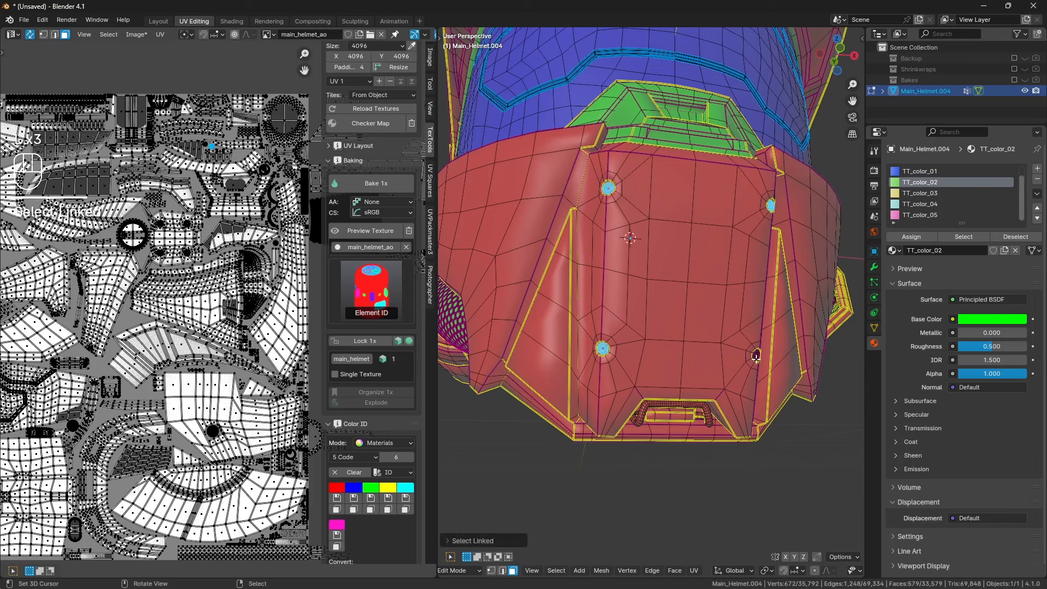
pyautogui.press('l')
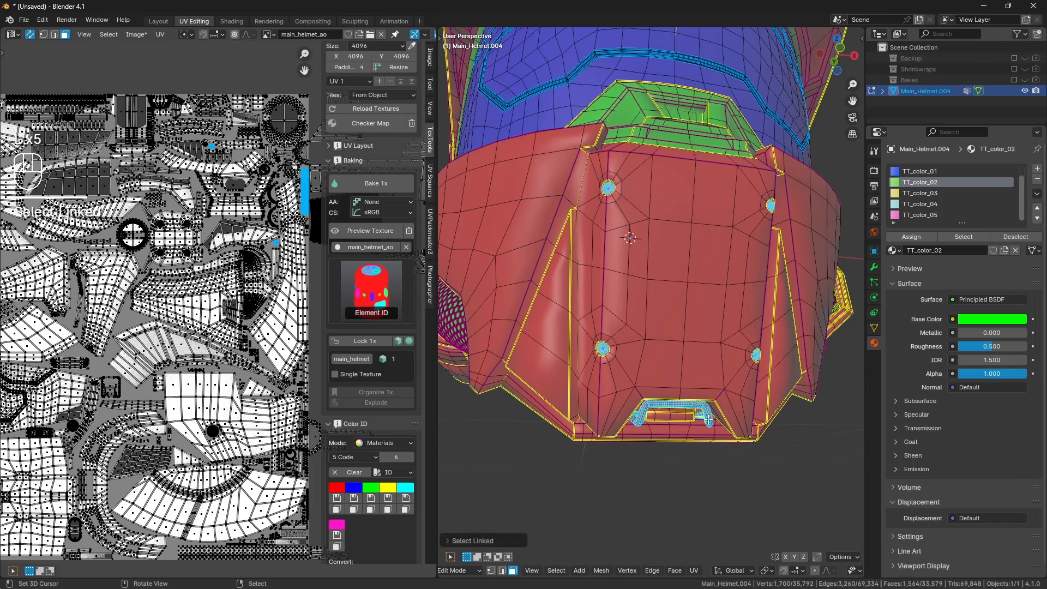
# Add the bolts on the helmet's rear side panels to the selection using Select Linked.
pyautogui.moveTo(646, 452); pyautogui.dragTo(637, 361, button='middle')
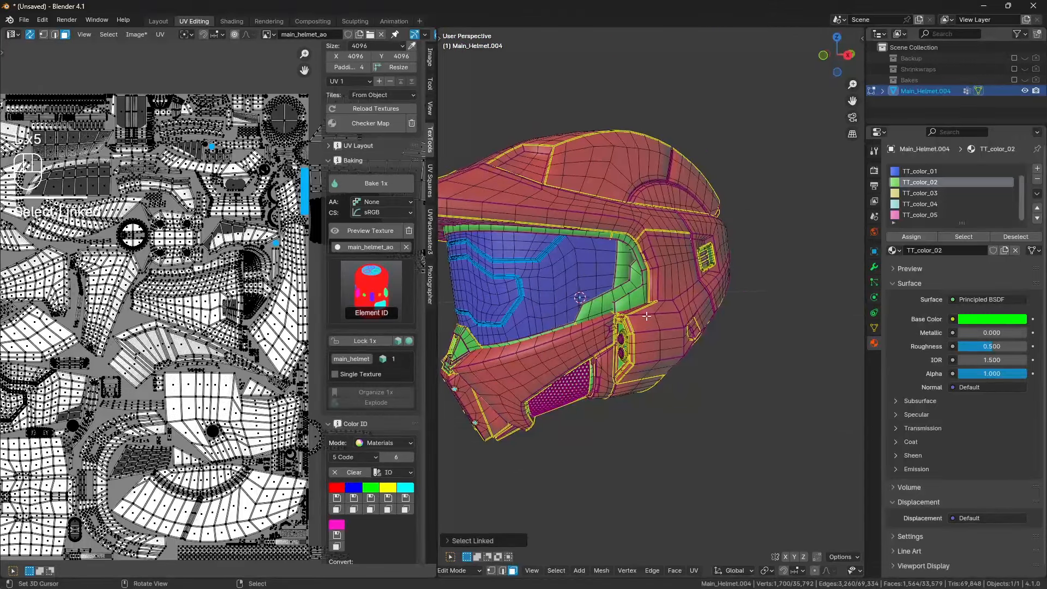
pyautogui.moveTo(648, 308)
pyautogui.mouseDown(button='middle')
pyautogui.moveTo(604, 344)
pyautogui.moveTo(615, 383)
pyautogui.moveTo(704, 333)
pyautogui.moveTo(653, 307)
pyautogui.mouseUp(button='middle')
pyautogui.scroll(3, 573, 384)
pyautogui.press('l')
pyautogui.press('l')
pyautogui.scroll(4, 731, 312)
pyautogui.press('l')
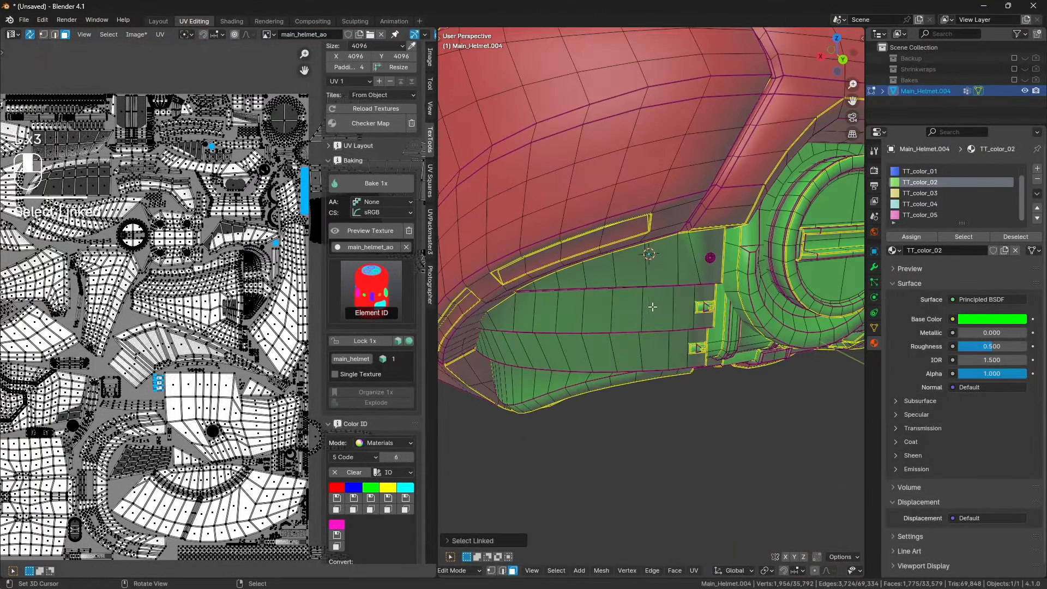
pyautogui.moveTo(721, 234); pyautogui.dragTo(702, 225, button='middle')
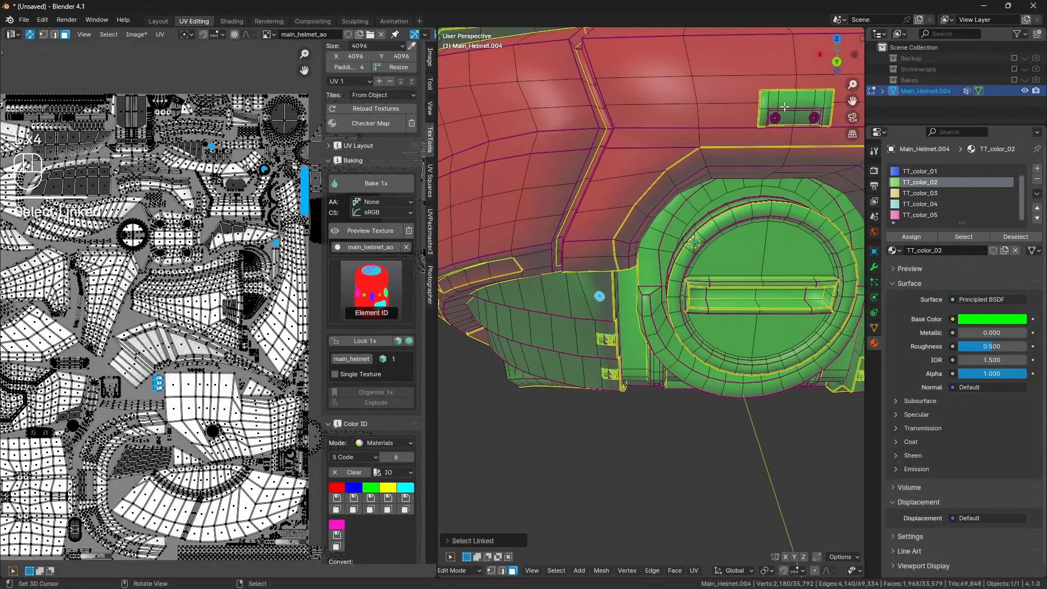
# Add the two bolts on the small rear plate and the four bolts on the upper rear panel to the selection.
pyautogui.scroll(-4, 811, 117)
pyautogui.keyDown('shift'); pyautogui.moveTo(730, 133); pyautogui.dragTo(641, 290, button='middle'); pyautogui.keyUp('shift')
pyautogui.scroll(2, 697, 176)
pyautogui.scroll(3, 665, 254)
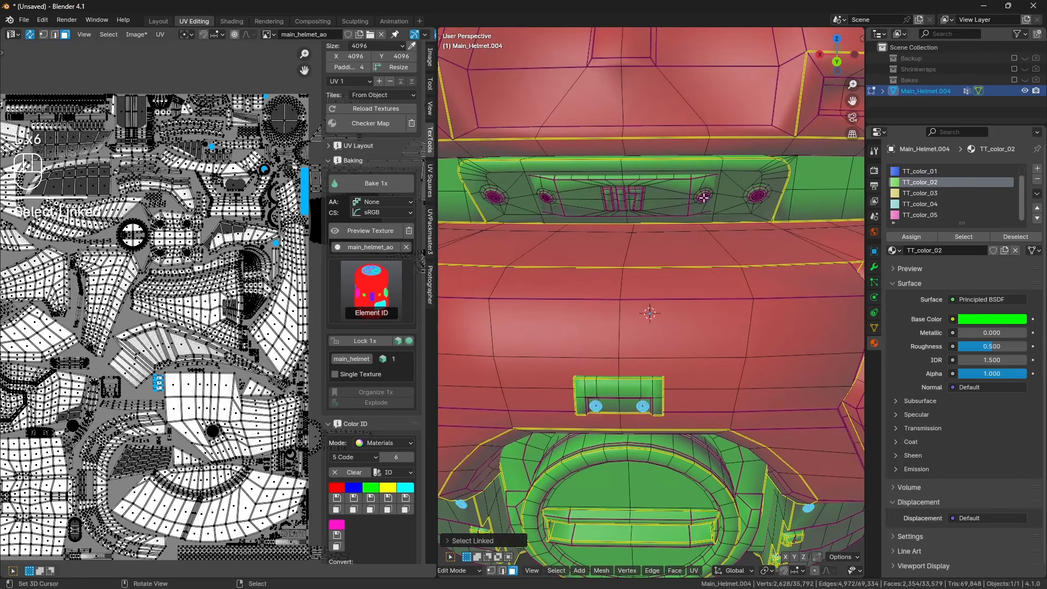
pyautogui.press('l')
pyautogui.press('l')
pyautogui.press('l')
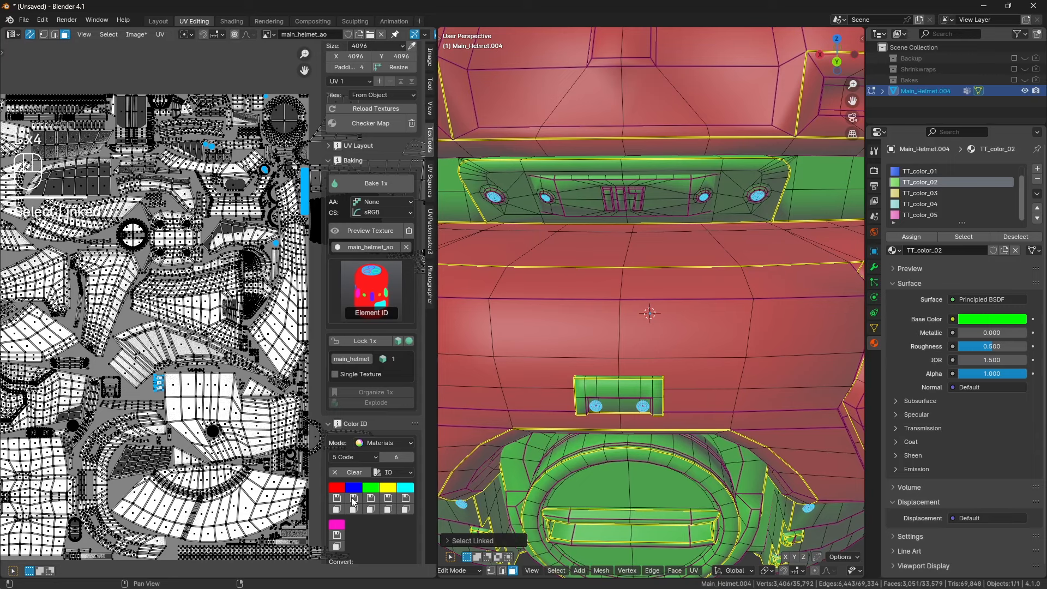
# Assign the yellow ID color to all selected bolts and the chin frame, clear the selection and switch to Object Mode.
pyautogui.click(388, 498)
pyautogui.press('a')
pyautogui.press('a')
pyautogui.press('Tab')
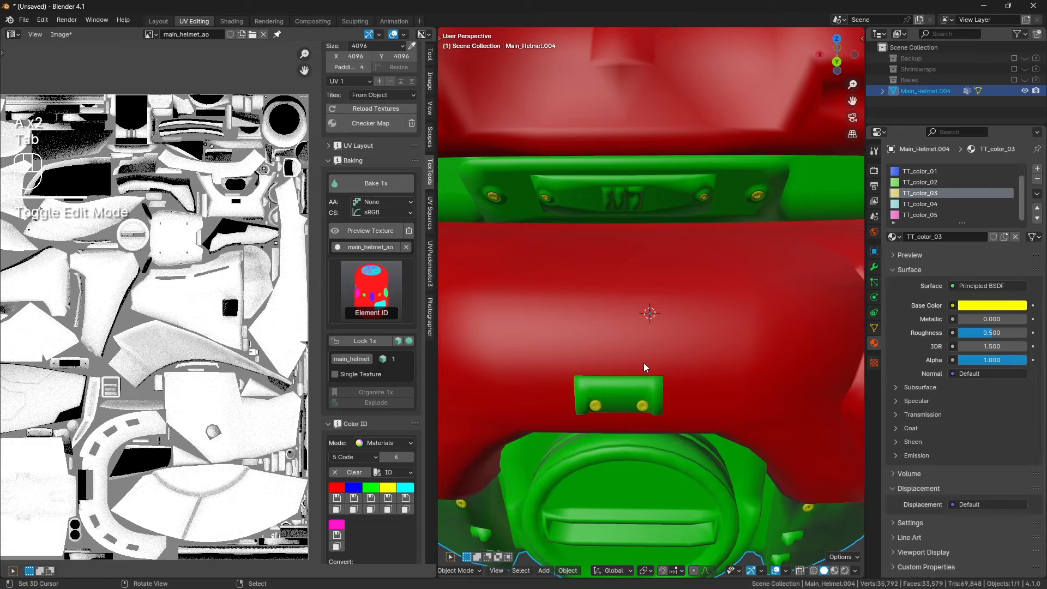
pyautogui.moveTo(643, 362); pyautogui.dragTo(662, 348, button='middle')
# Select the side-face loops around all three raised digits of the 117 on the upper rear panel.
pyautogui.press('Tab')
pyautogui.keyDown('shift'); pyautogui.moveTo(656, 250); pyautogui.dragTo(654, 290, button='middle'); pyautogui.keyUp('shift')
pyautogui.keyDown('alt'); pyautogui.keyDown('shift'); pyautogui.click(637, 302); pyautogui.keyUp('shift'); pyautogui.keyUp('alt')
pyautogui.keyDown('alt'); pyautogui.keyDown('shift'); pyautogui.click(594, 302); pyautogui.keyUp('shift'); pyautogui.keyUp('alt')
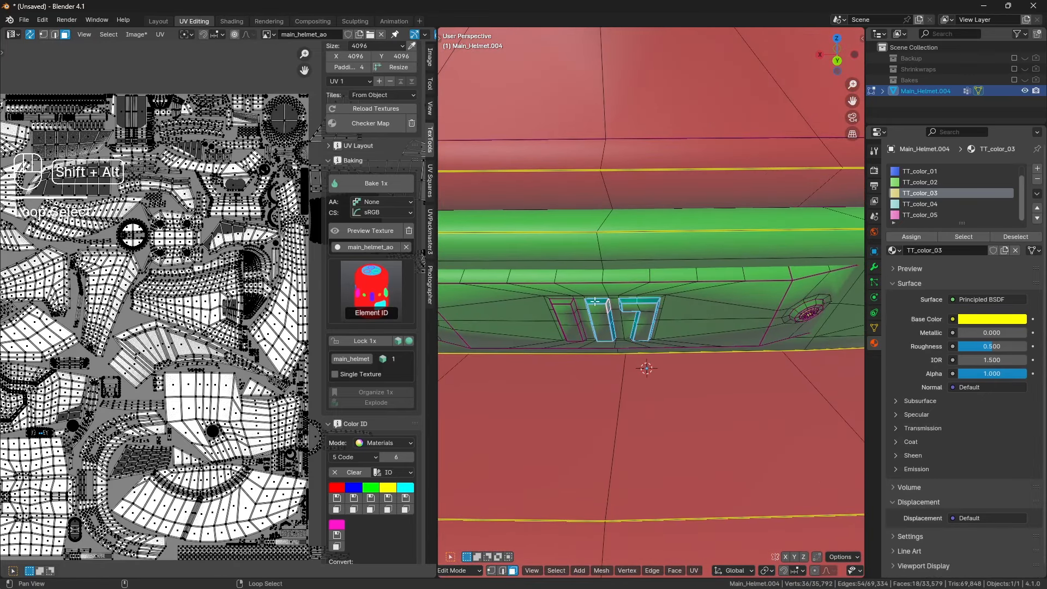
pyautogui.keyDown('alt'); pyautogui.keyDown('shift'); pyautogui.click(569, 301); pyautogui.keyUp('shift'); pyautogui.keyUp('alt')
pyautogui.hotkey('ctrl', 'z')
pyautogui.keyDown('alt'); pyautogui.keyDown('shift'); pyautogui.click(572, 308); pyautogui.keyUp('shift'); pyautogui.keyUp('alt')
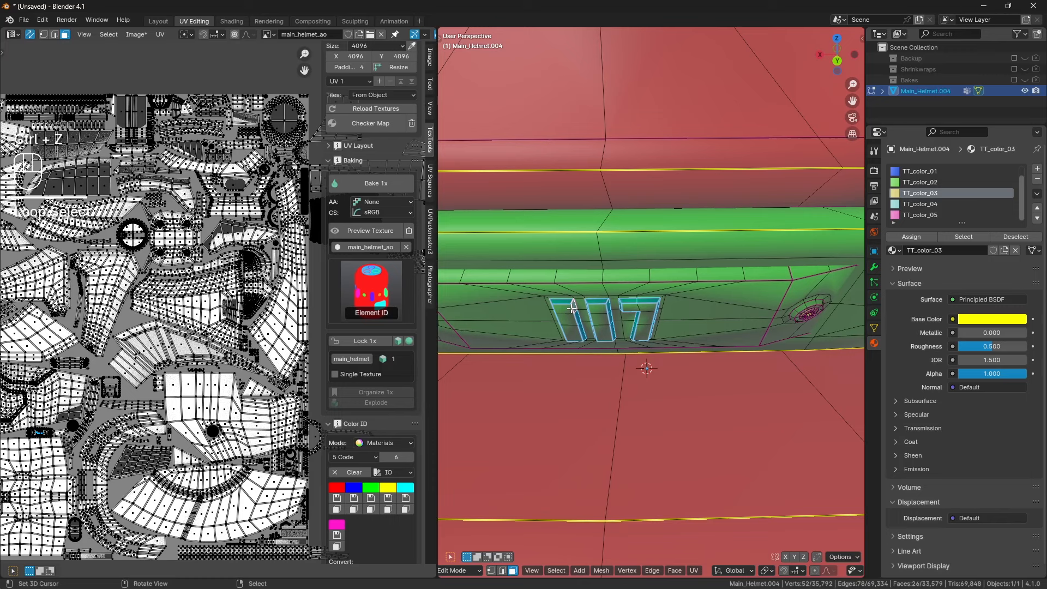
# Hide the digits' side loops, select the front faces, reveal the hidden faces and assign the full 117 the yellow ID color.
pyautogui.press('l')
pyautogui.press('l')
pyautogui.press('l')
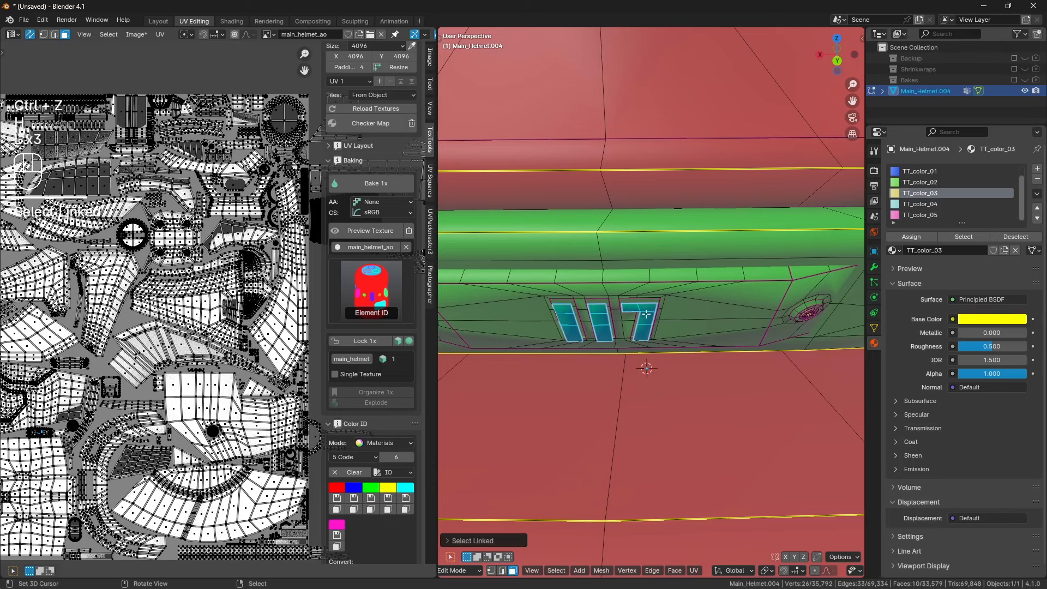
pyautogui.hotkey('alt', 'h')
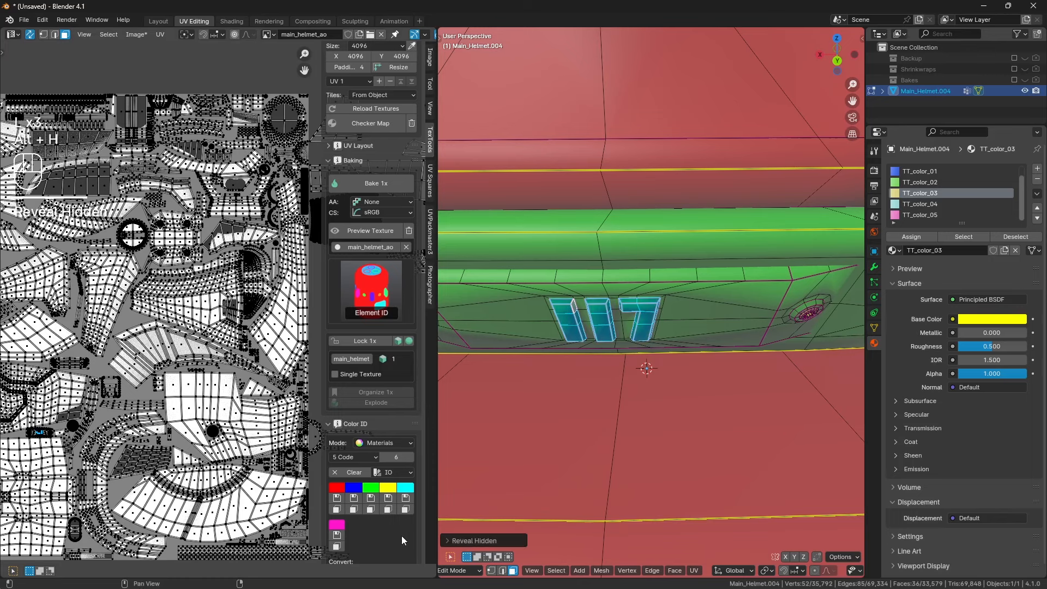
pyautogui.click(392, 497)
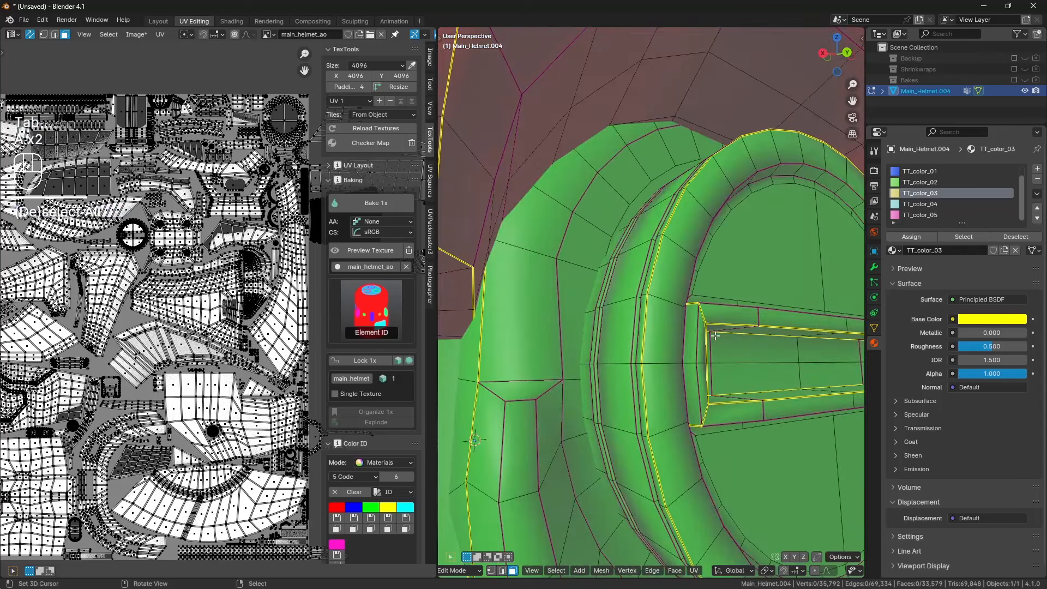
# Select the front and inner face loops of the ring on the round rear cap.
pyautogui.scroll(-4, 715, 336)
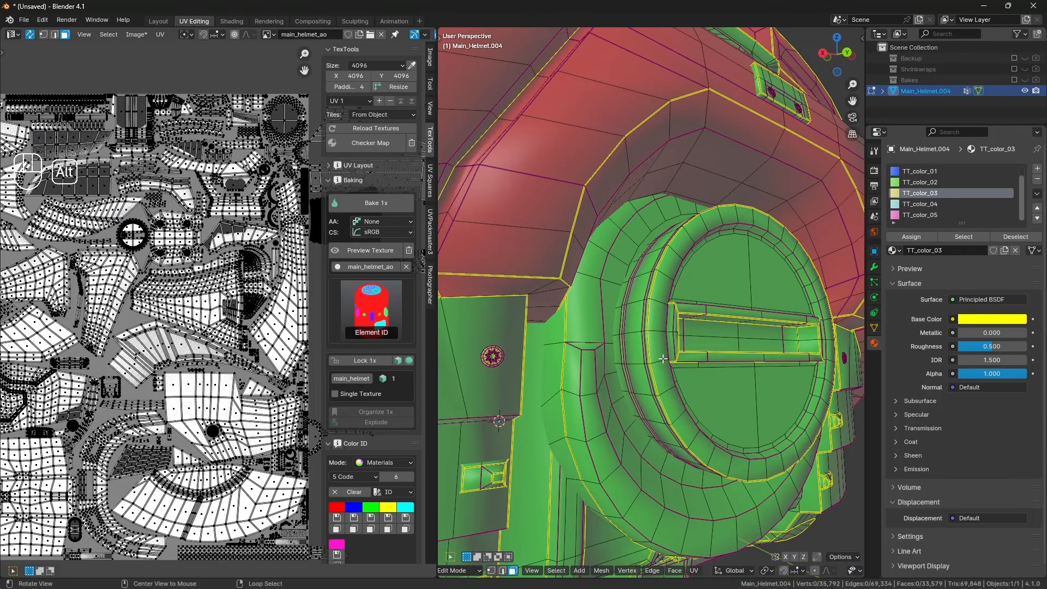
pyautogui.keyDown('alt'); pyautogui.click(649, 382); pyautogui.keyUp('alt')
pyautogui.moveTo(649, 382); pyautogui.dragTo(672, 361, button='middle')
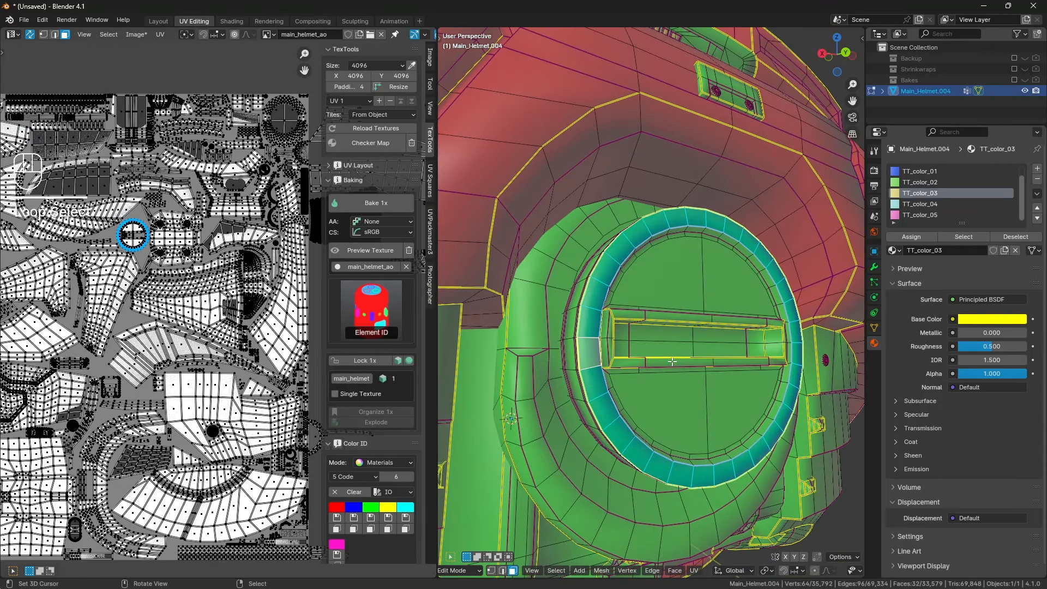
pyautogui.keyDown('alt'); pyautogui.keyDown('shift'); pyautogui.click(744, 247); pyautogui.keyUp('shift'); pyautogui.keyUp('alt')
pyautogui.moveTo(744, 247); pyautogui.dragTo(656, 311, button='middle')
pyautogui.press('KP_Decimal')
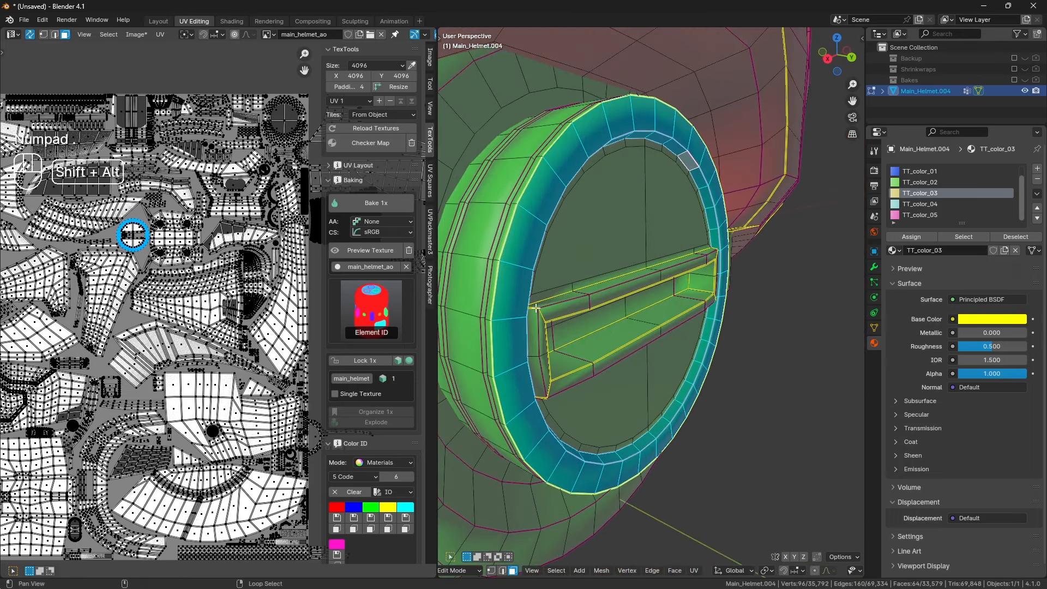
# Add the face loops of the cap's slot frame and the ring's remaining rim loop to the selection.
pyautogui.keyDown('alt'); pyautogui.keyDown('shift'); pyautogui.click(554, 326); pyautogui.keyUp('shift'); pyautogui.keyUp('alt')
pyautogui.keyDown('alt'); pyautogui.keyDown('shift'); pyautogui.click(546, 317); pyautogui.keyUp('shift'); pyautogui.keyUp('alt')
pyautogui.moveTo(546, 317); pyautogui.dragTo(570, 315, button='middle')
pyautogui.keyDown('alt'); pyautogui.keyDown('shift'); pyautogui.click(530, 272); pyautogui.keyUp('shift'); pyautogui.keyUp('alt')
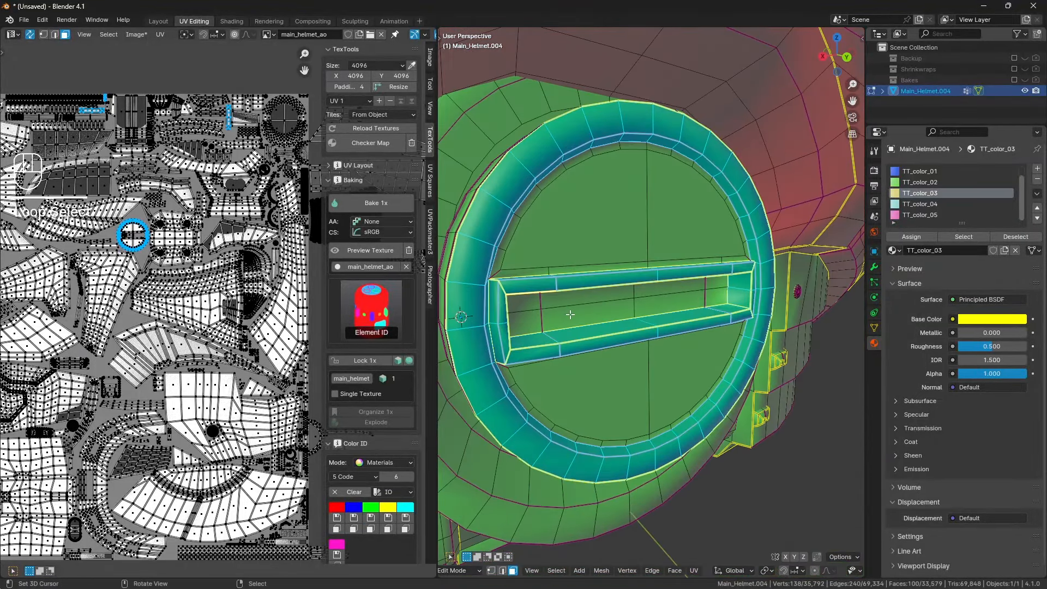
pyautogui.scroll(-2, 594, 309)
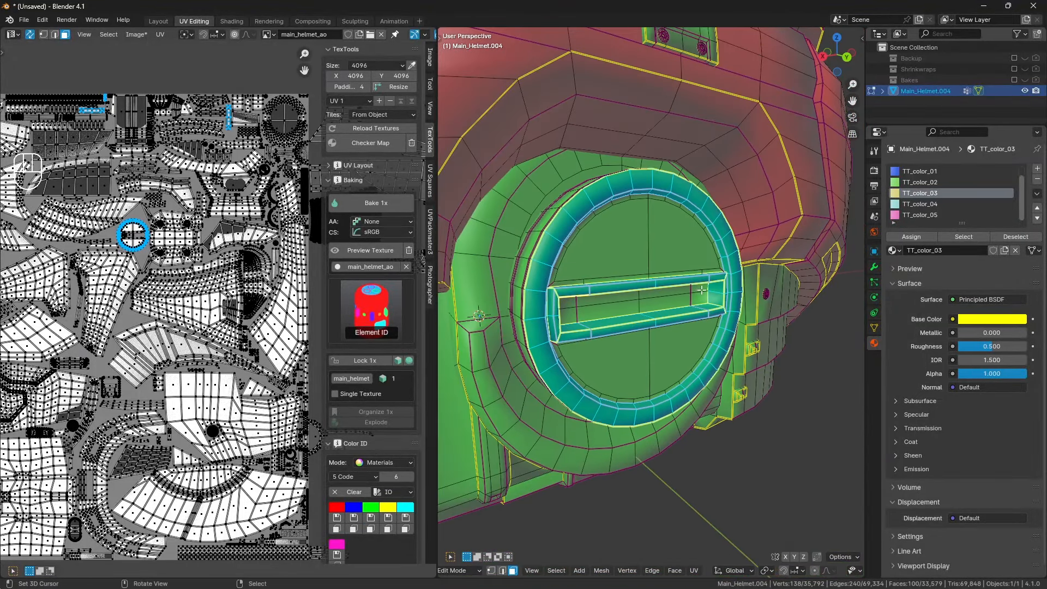
pyautogui.moveTo(628, 317); pyautogui.dragTo(551, 484, button='middle')
pyautogui.keyDown('alt'); pyautogui.keyDown('shift'); pyautogui.click(603, 273); pyautogui.keyUp('shift'); pyautogui.keyUp('alt')
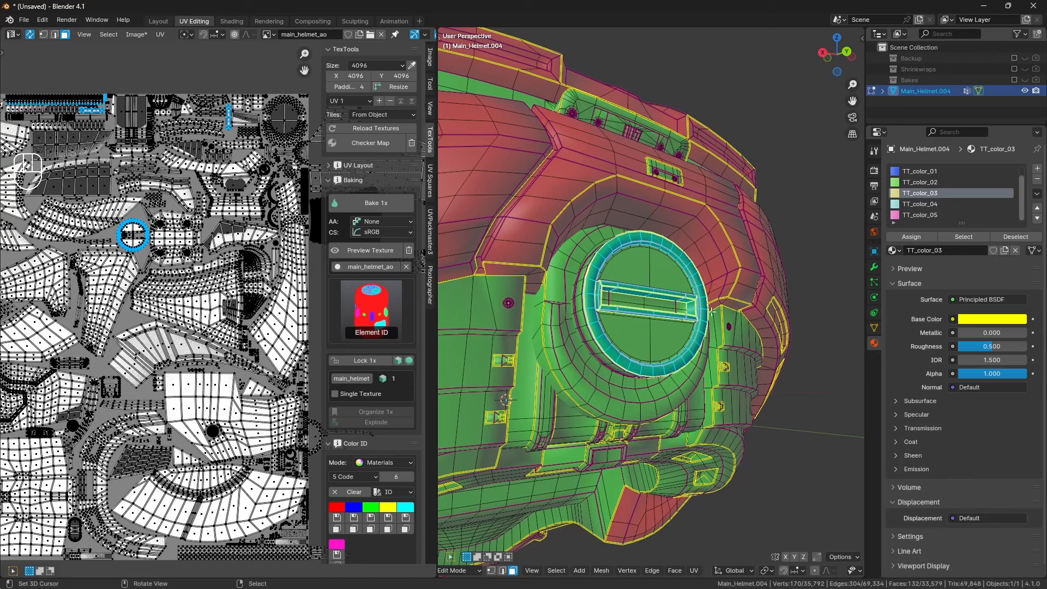
# Assign the yellow ID color to the cap's ring and slot frame, then view the deselected helmet in Object Mode.
pyautogui.press('a')
pyautogui.press('a')
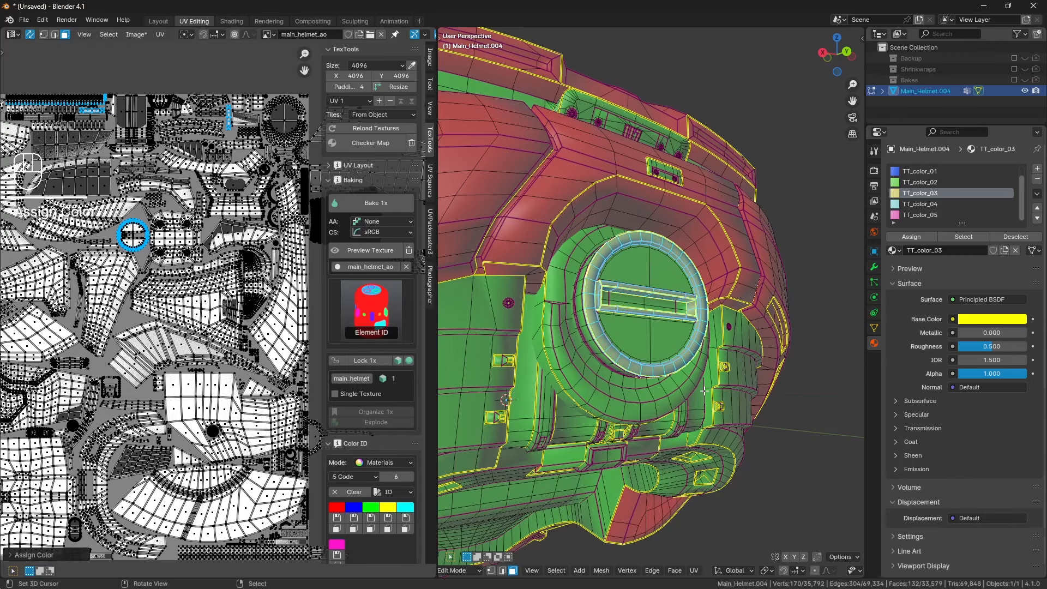
pyautogui.press('Tab')
pyautogui.press('a')
pyautogui.press('a')
pyautogui.moveTo(696, 363); pyautogui.dragTo(647, 402, button='middle')
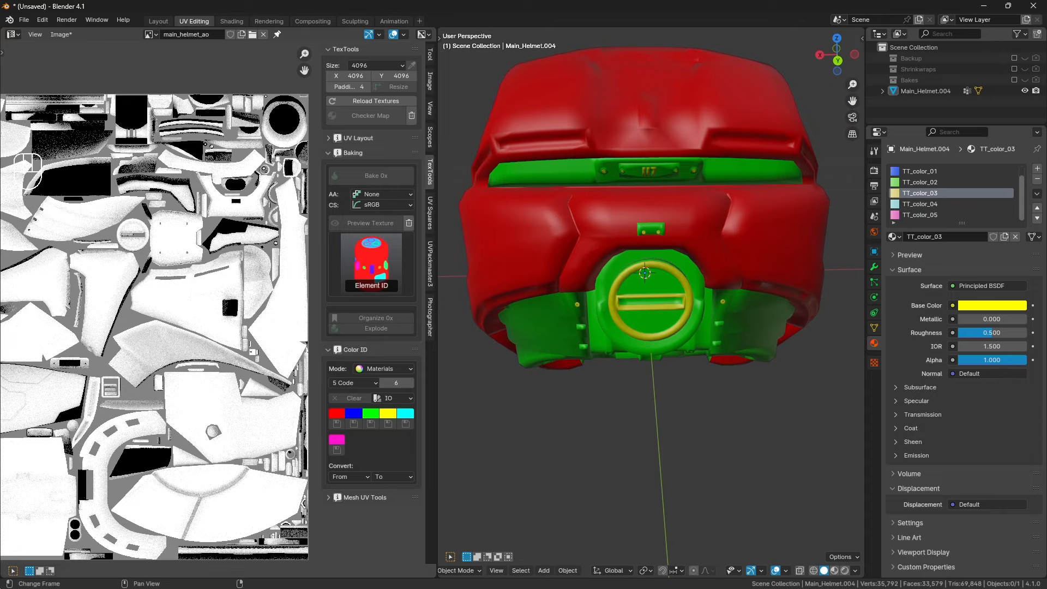
# Select the narrow end strips on both ends of one cheek vent with Select Linked, adjusting its delimit option.
pyautogui.moveTo(649, 313); pyautogui.dragTo(749, 300, button='middle')
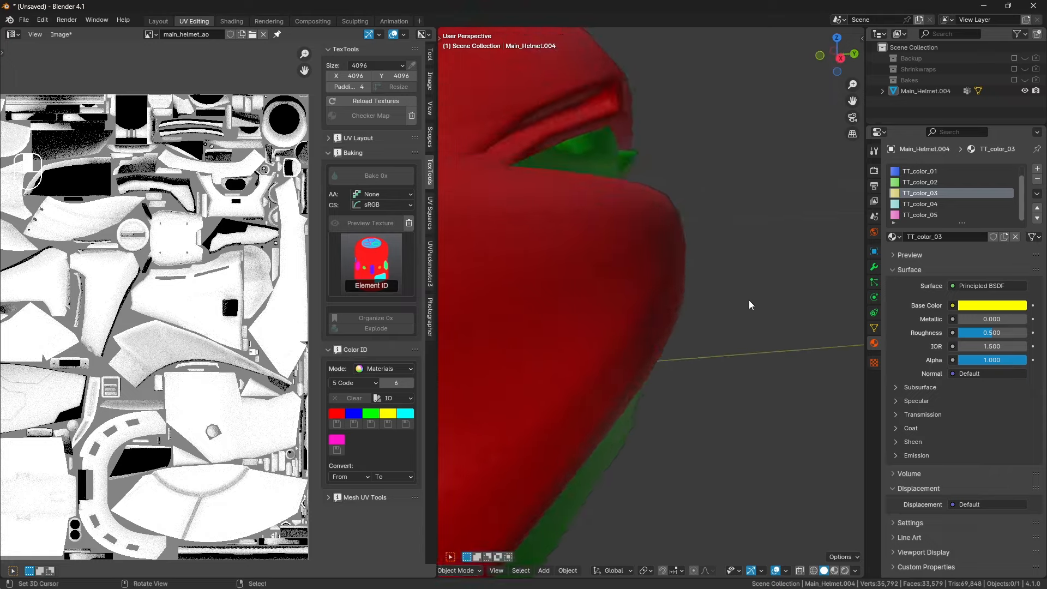
pyautogui.moveTo(504, 341); pyautogui.dragTo(609, 318, button='middle')
pyautogui.press('Tab')
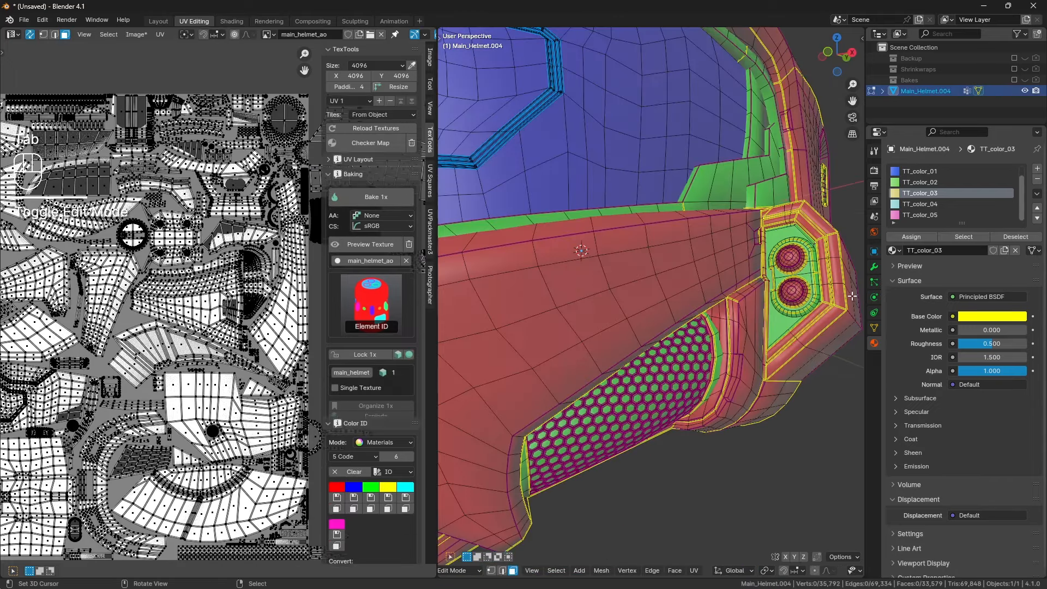
pyautogui.press('a')
pyautogui.press('a')
pyautogui.press('l')
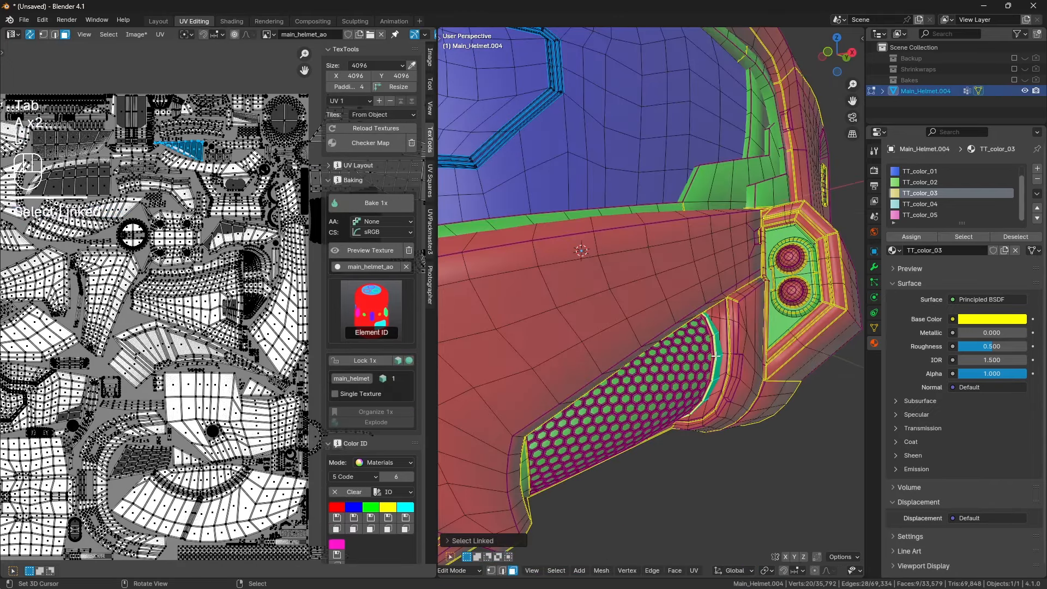
pyautogui.click(454, 540)
pyautogui.click(529, 495)
pyautogui.click(477, 464)
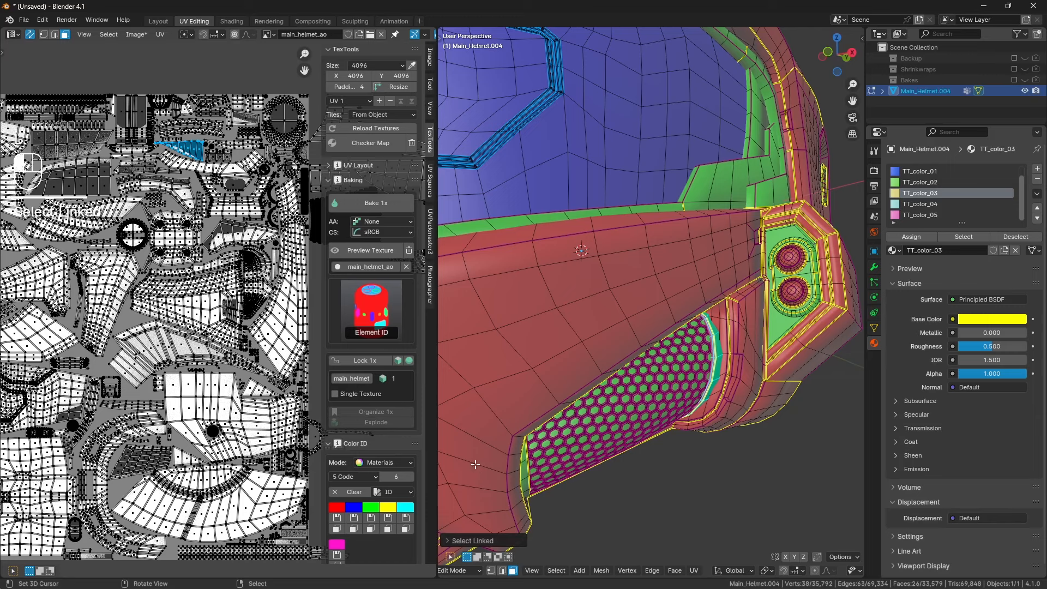
pyautogui.press('l')
# Mirror the vent end-strip selection to the other cheek, assign it the green ID color and return to Object Mode.
pyautogui.press('space')
pyautogui.click(757, 395)
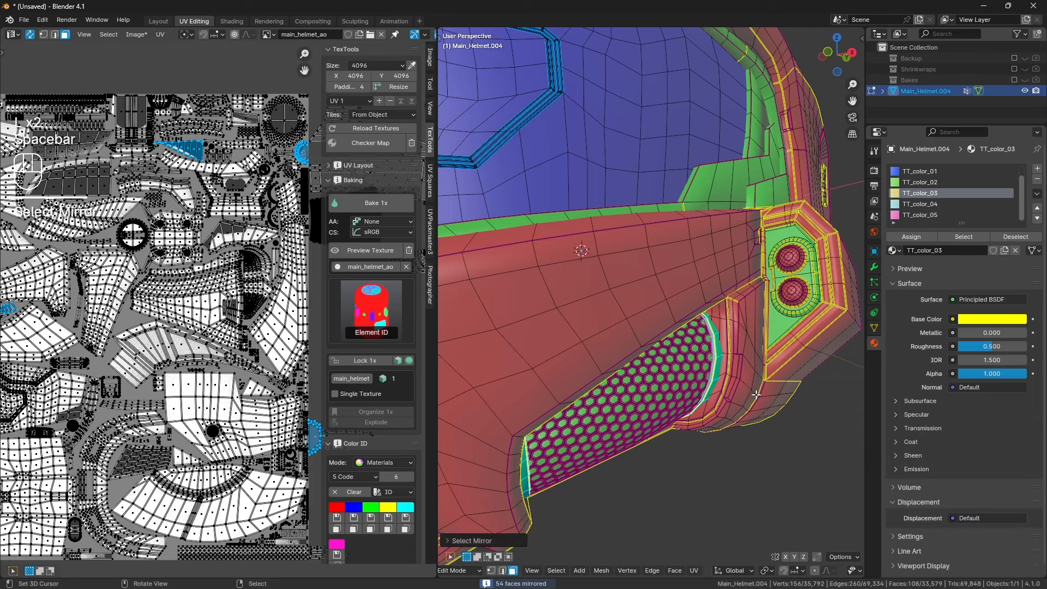
pyautogui.press('a')
pyautogui.press('a')
pyautogui.press('Tab')
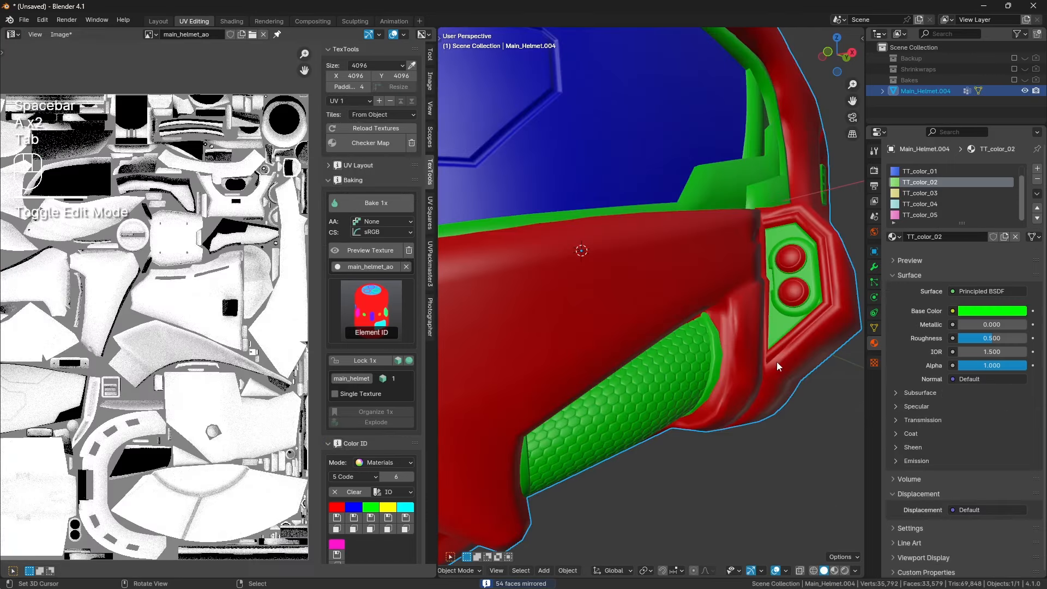
# Select the strips along the upper and lower edges of the cheek vent, delimiting Select Linked by Seam.
pyautogui.scroll(-5, 758, 360)
pyautogui.moveTo(735, 353); pyautogui.dragTo(738, 323, button='middle')
pyautogui.scroll(5, 737, 323)
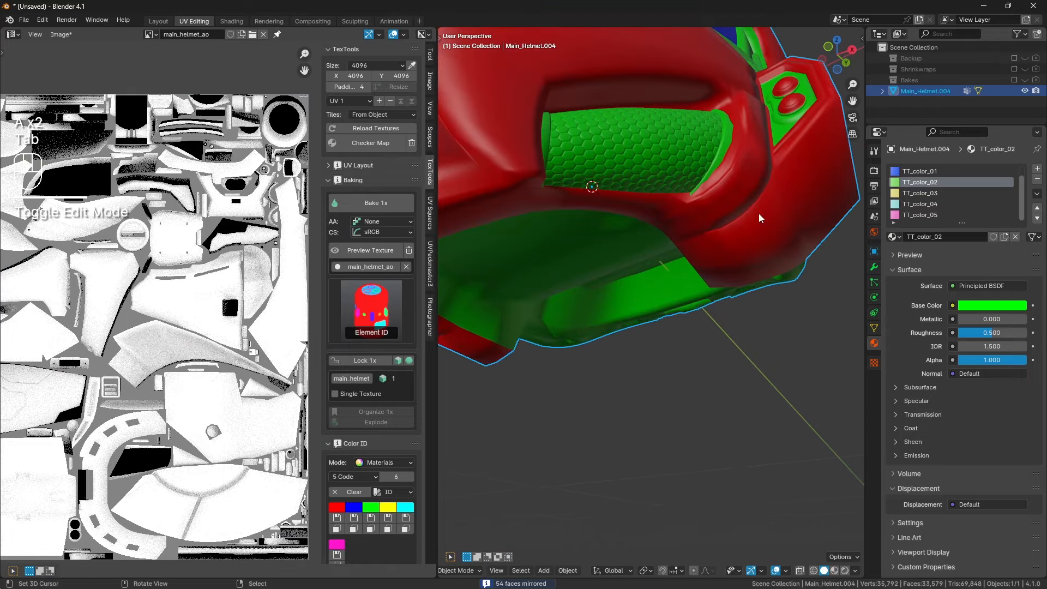
pyautogui.press('Tab')
pyautogui.keyDown('shift'); pyautogui.moveTo(725, 179); pyautogui.dragTo(714, 236, button='middle'); pyautogui.keyUp('shift')
pyautogui.press('a')
pyautogui.press('a')
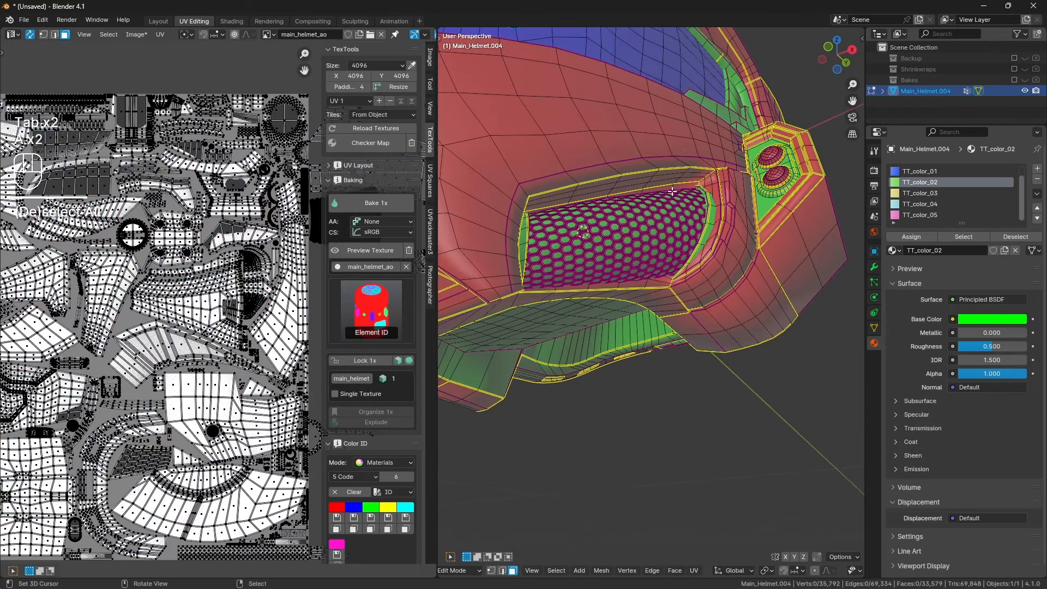
pyautogui.hotkey('ctrl', 'l')
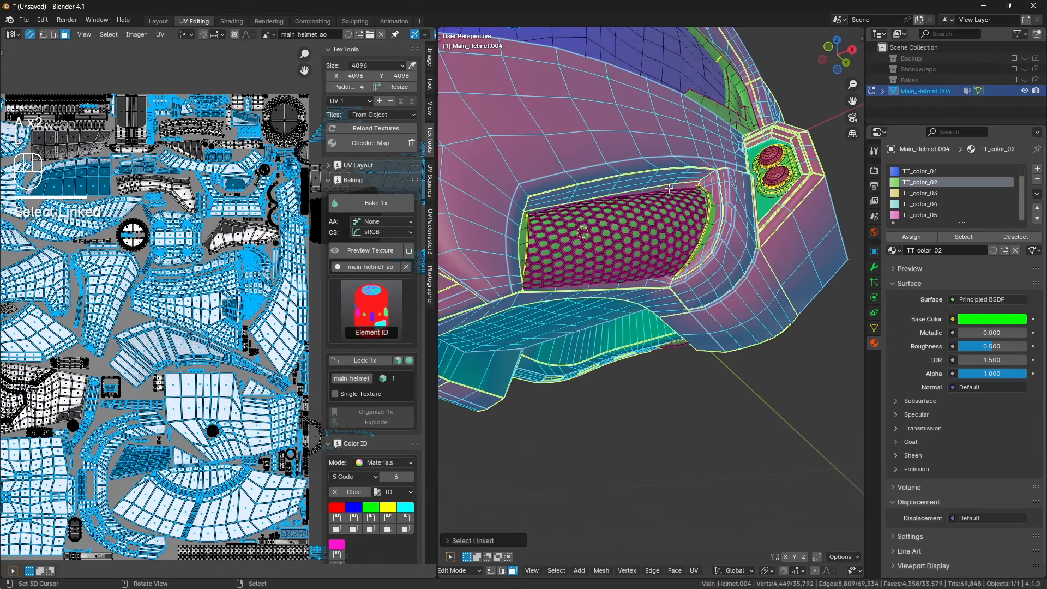
pyautogui.click(476, 532)
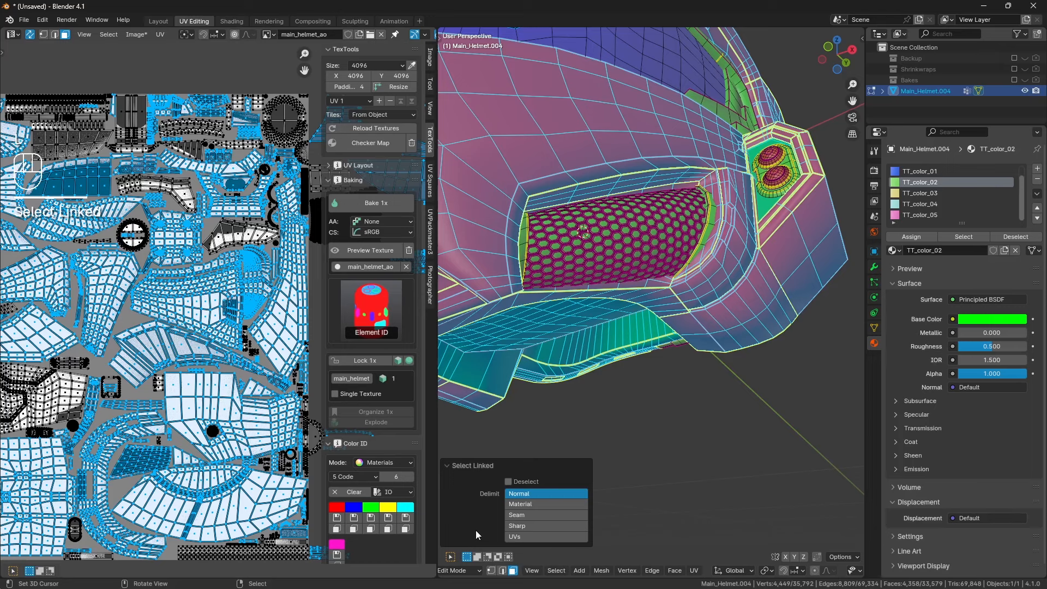
pyautogui.click(521, 515)
# Mirror the vent edge-strip selection to the other cheek, assign it the green ID color and deselect everything in Object Mode.
pyautogui.press('space')
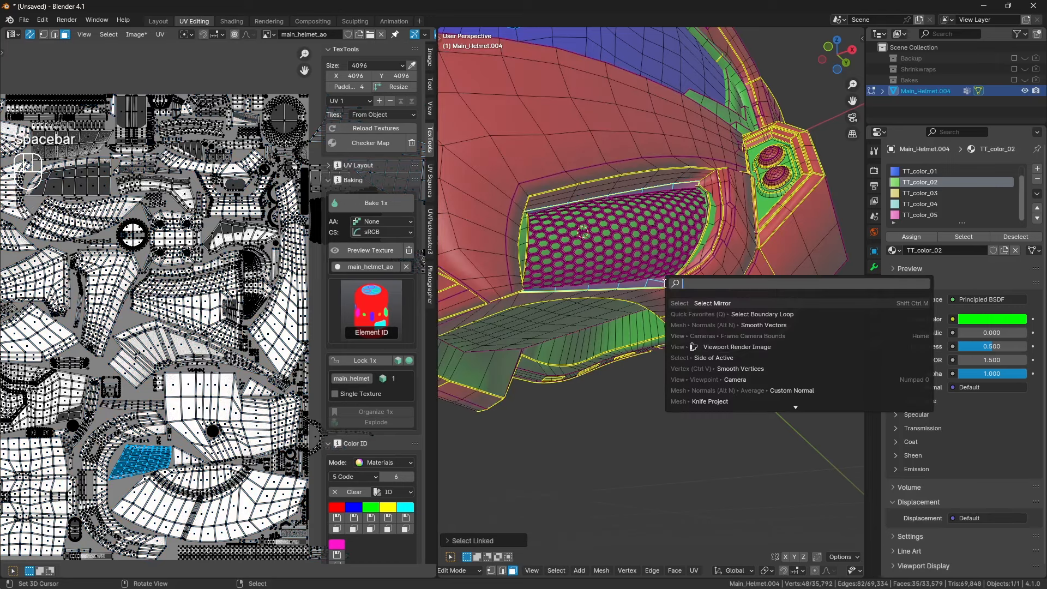
pyautogui.press('Return')
pyautogui.click(371, 517)
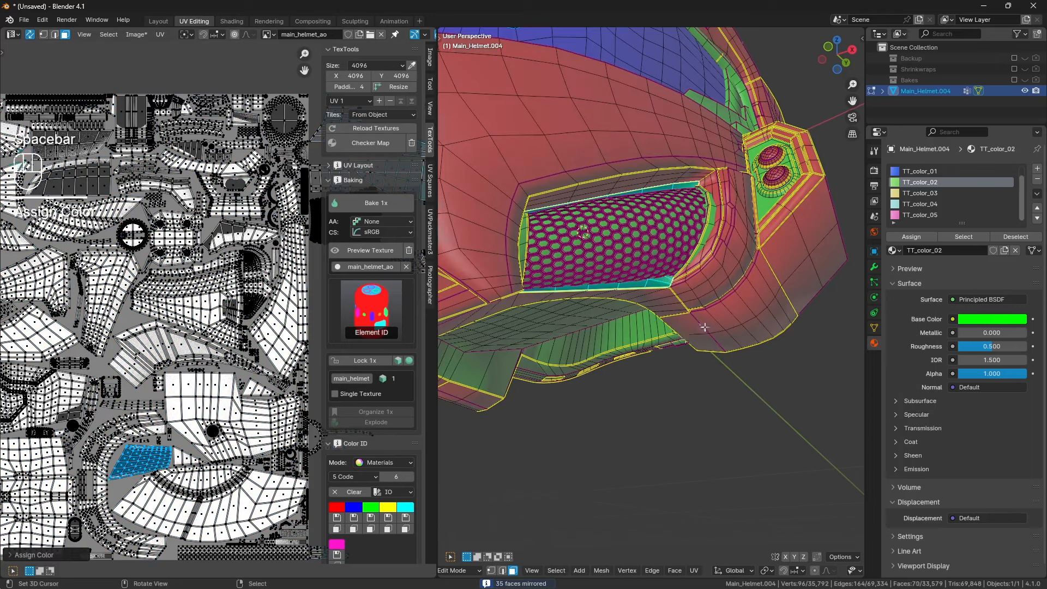
pyautogui.press('a')
pyautogui.press('a')
pyautogui.press('Tab')
pyautogui.press('a')
pyautogui.press('a')
# Enter Edit Mode with nothing selected and frame the upper round lamp on the helmet's side.
pyautogui.scroll(2, 676, 310)
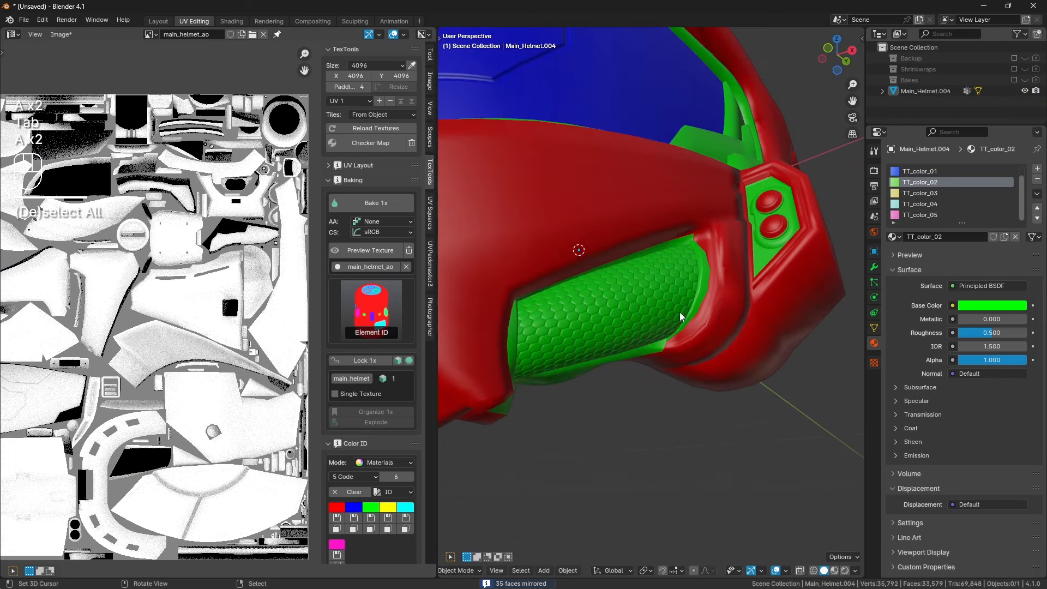
pyautogui.moveTo(722, 239); pyautogui.dragTo(607, 249, button='middle')
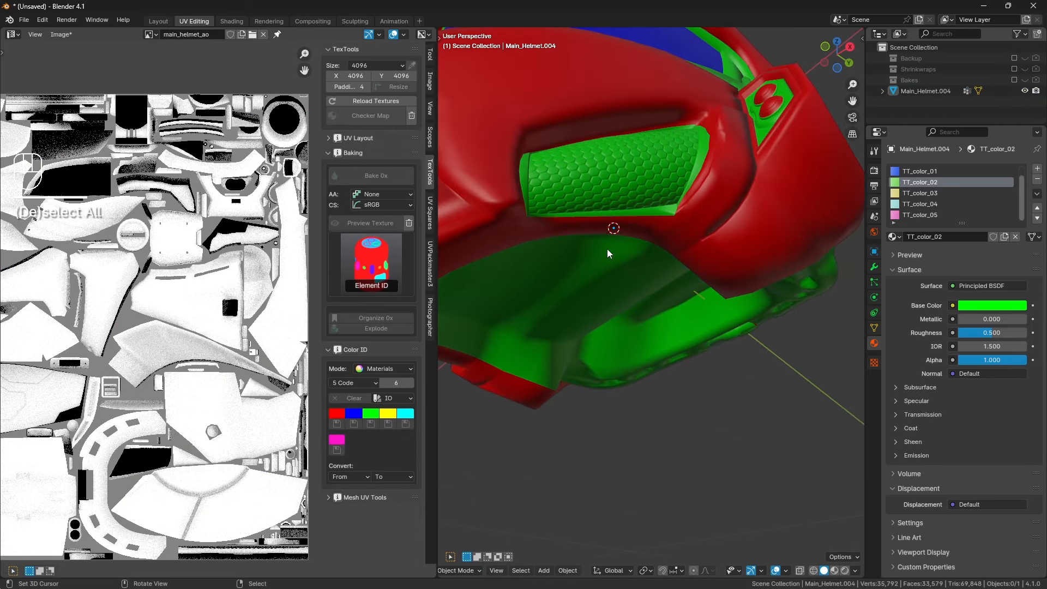
pyautogui.scroll(-6, 648, 284)
pyautogui.moveTo(648, 283); pyautogui.dragTo(684, 339, button='middle')
pyautogui.scroll(2, 656, 333)
pyautogui.scroll(4, 628, 344)
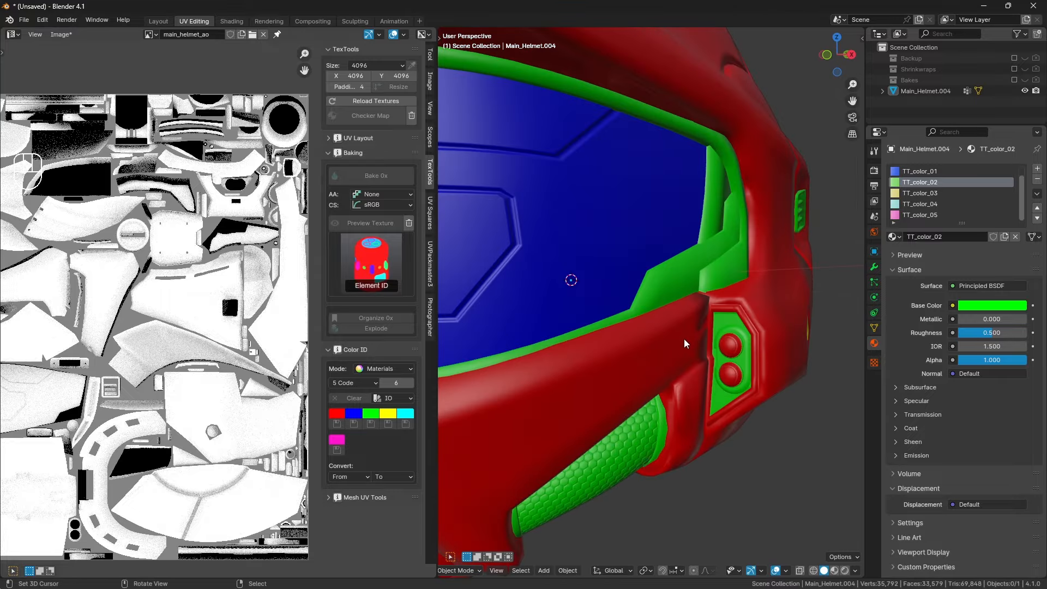
pyautogui.press('Tab')
pyautogui.press('a')
pyautogui.press('a')
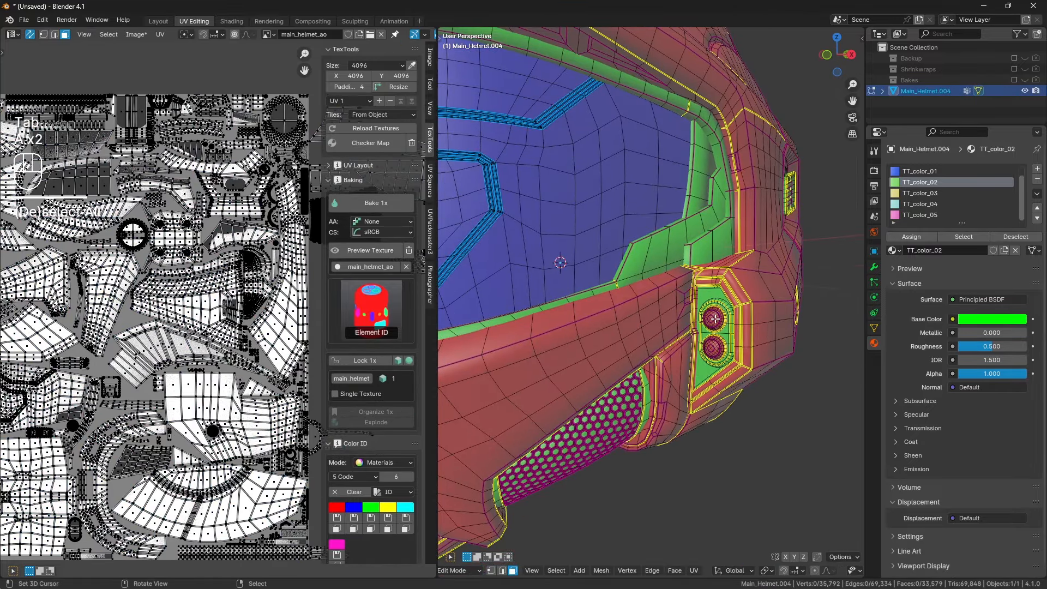
pyautogui.press('l')
pyautogui.press('KP_Decimal')
pyautogui.press('a')
pyautogui.press('a')
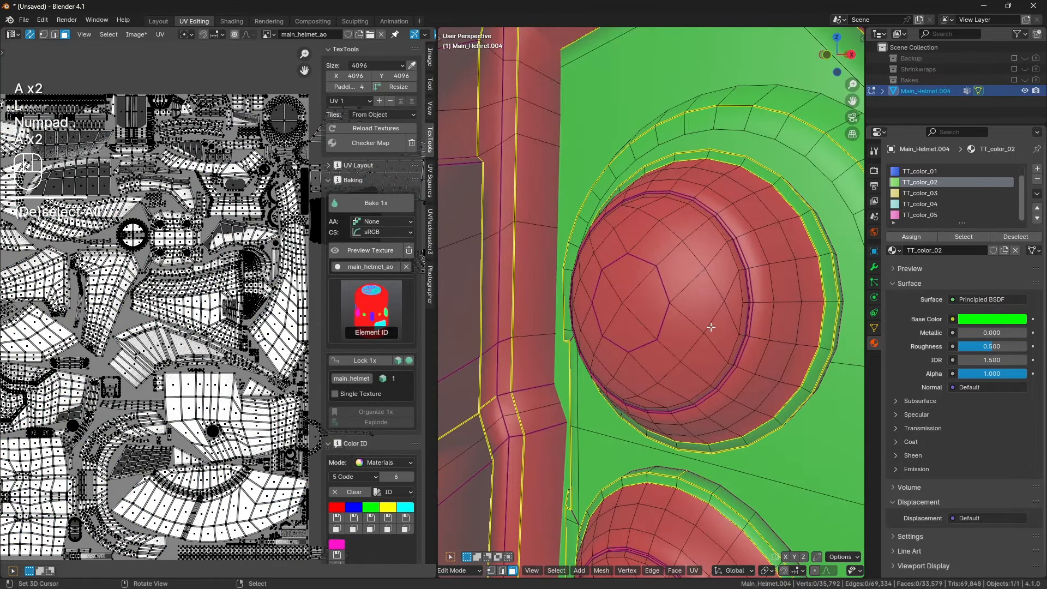
pyautogui.scroll(-1, 711, 327)
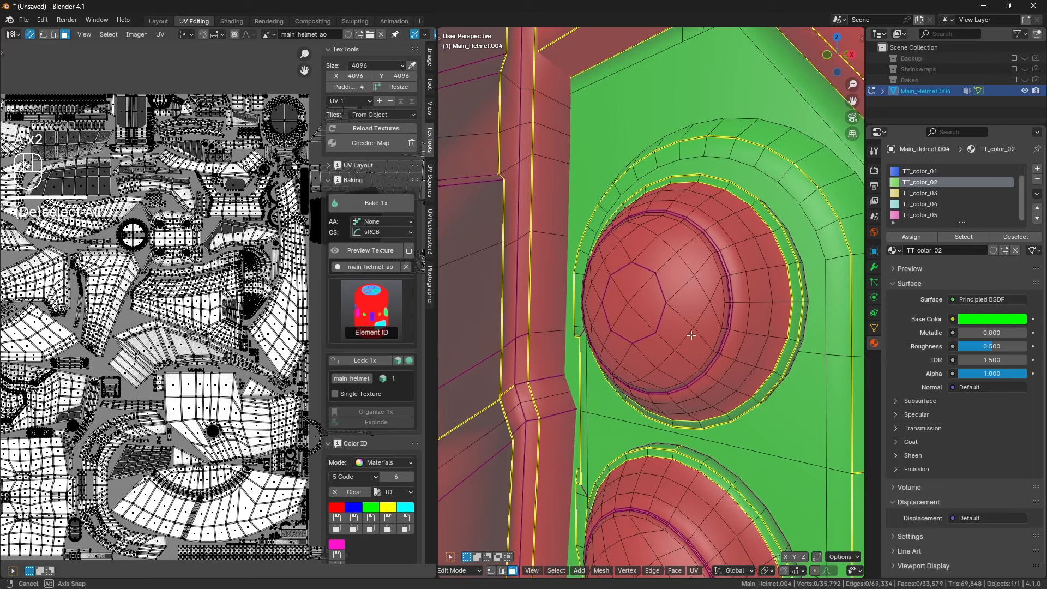
pyautogui.scroll(1, 646, 306)
# Select both lamp domes by growing the selection from their centre vertices, mirror it to the other side and assign the cyan ID color.
pyautogui.press('1')
pyautogui.scroll(-4, 645, 306)
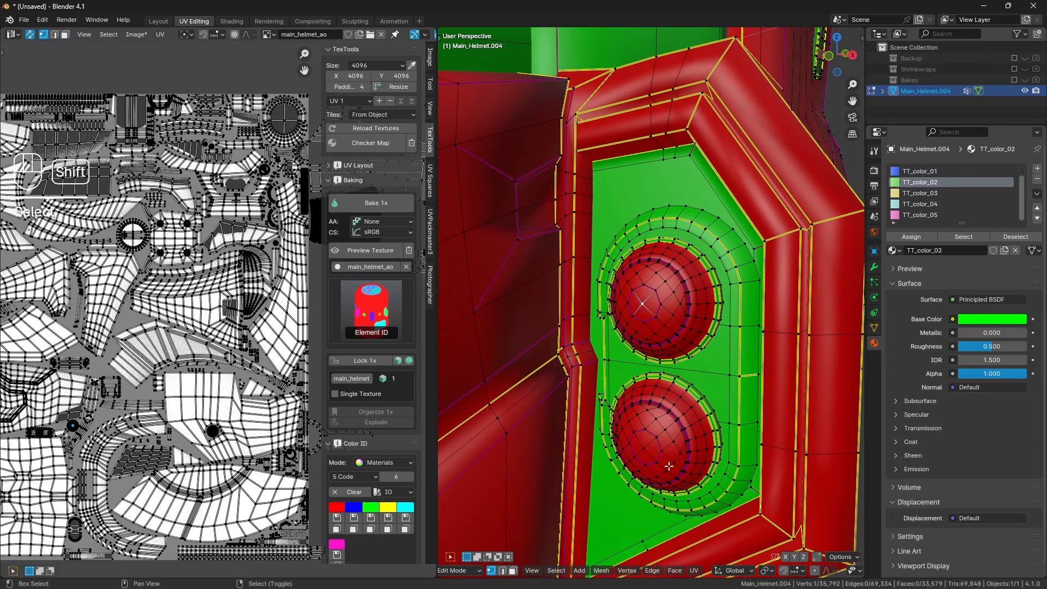
pyautogui.keyDown('shift'); pyautogui.rightClick(643, 446); pyautogui.keyUp('shift')
pyautogui.moveTo(693, 435); pyautogui.dragTo(696, 447, button='middle')
pyautogui.press('ctrl+KP_Add')
pyautogui.press('ctrl+KP_Add')
pyautogui.press('ctrl+KP_Add')
pyautogui.press('ctrl+KP_Add')
pyautogui.press('ctrl+KP_Add')
pyautogui.press('ctrl+KP_Add')
pyautogui.press('ctrl+KP_Add')
pyautogui.press('ctrl+KP_Add')
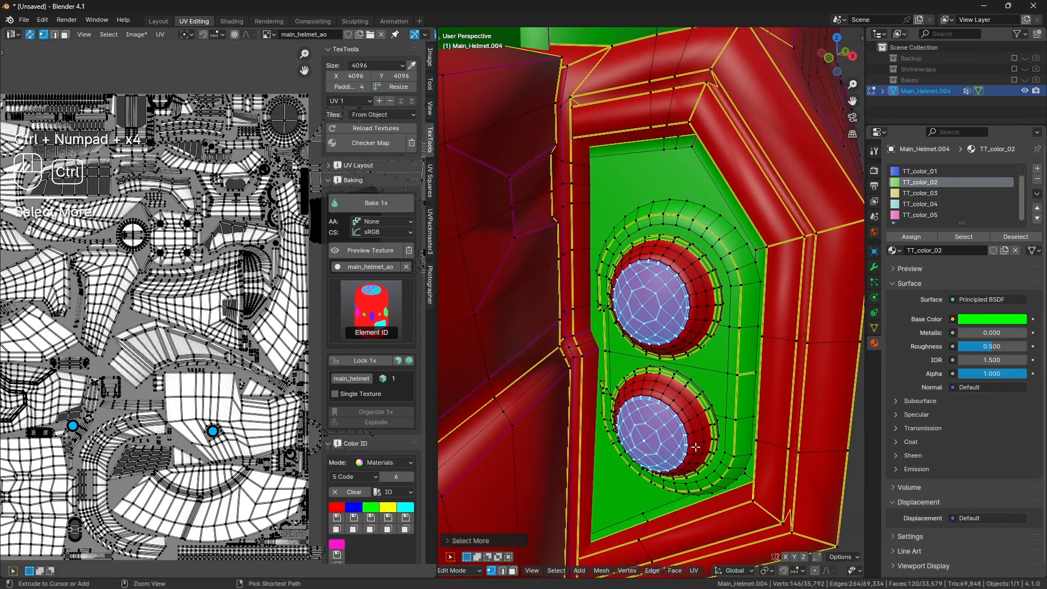
pyautogui.press('a')
pyautogui.press('a')
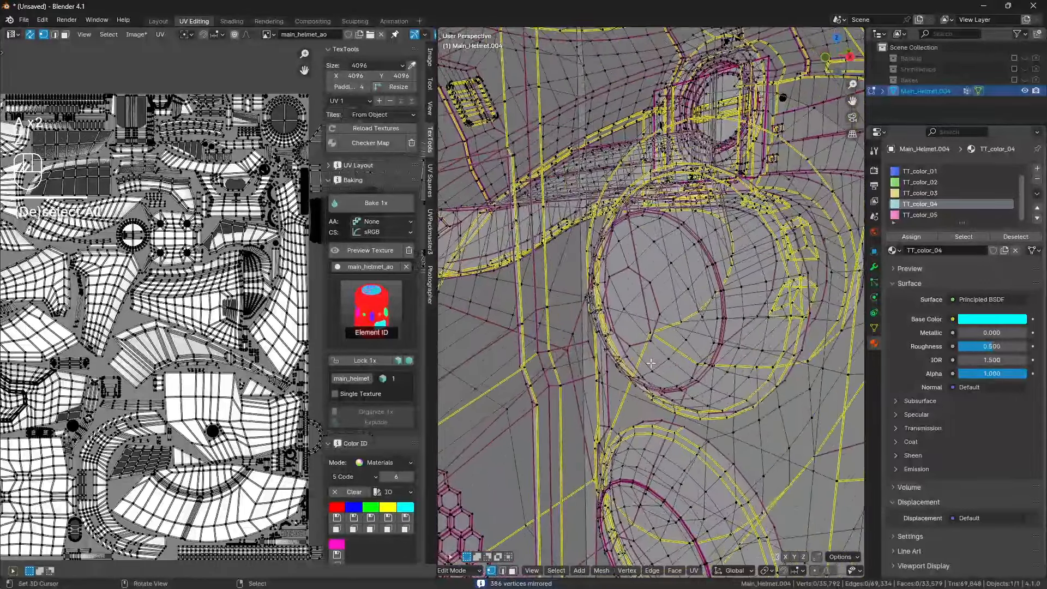
# Return to solid shading and select the inner seam edge loop on both lamp domes in edge mode.
pyautogui.moveTo(651, 363); pyautogui.dragTo(757, 385, button='middle')
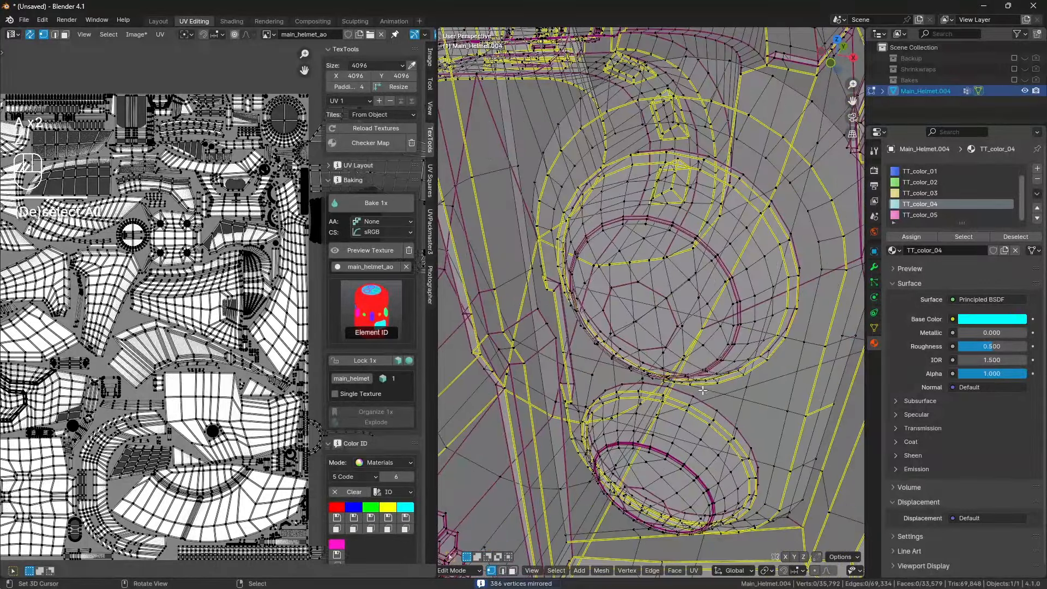
pyautogui.press('z')
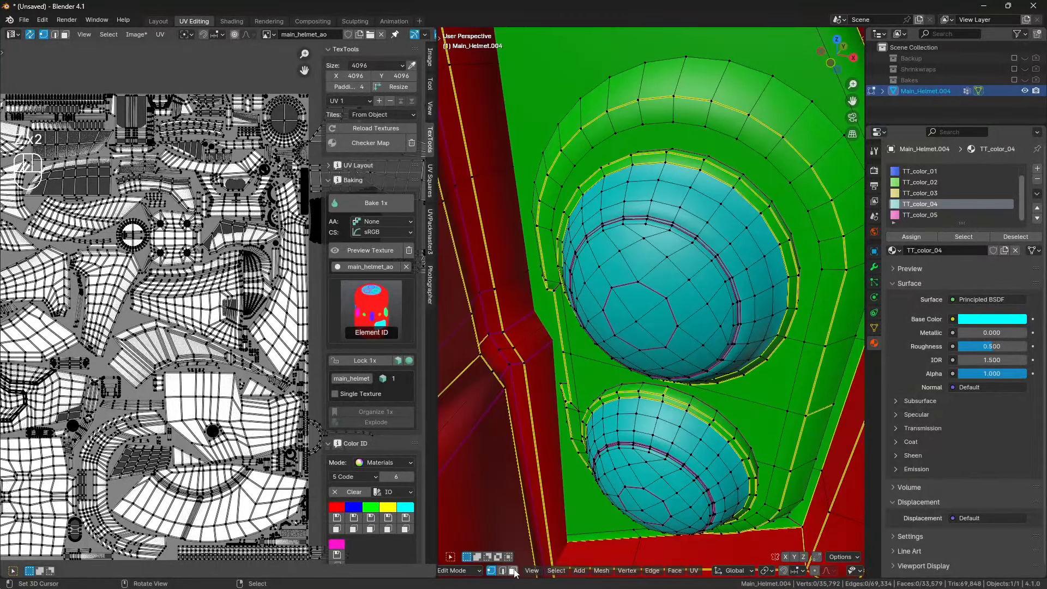
pyautogui.moveTo(546, 310); pyautogui.dragTo(674, 281, button='middle')
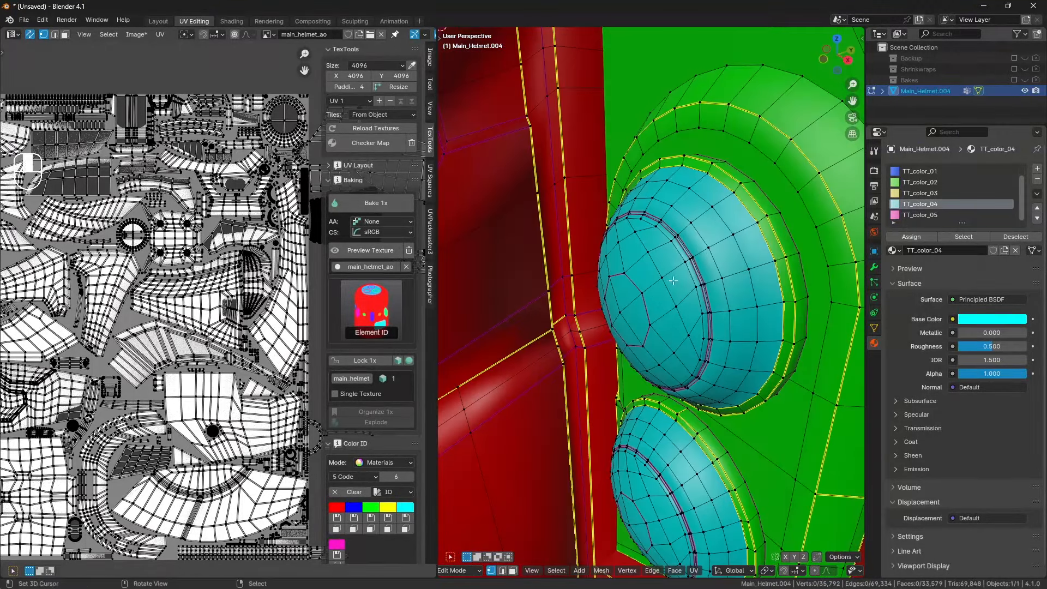
pyautogui.click(513, 571)
pyautogui.moveTo(628, 338); pyautogui.dragTo(666, 279, button='middle')
pyautogui.click(505, 571)
pyautogui.keyDown('alt'); pyautogui.click(625, 257); pyautogui.keyUp('alt')
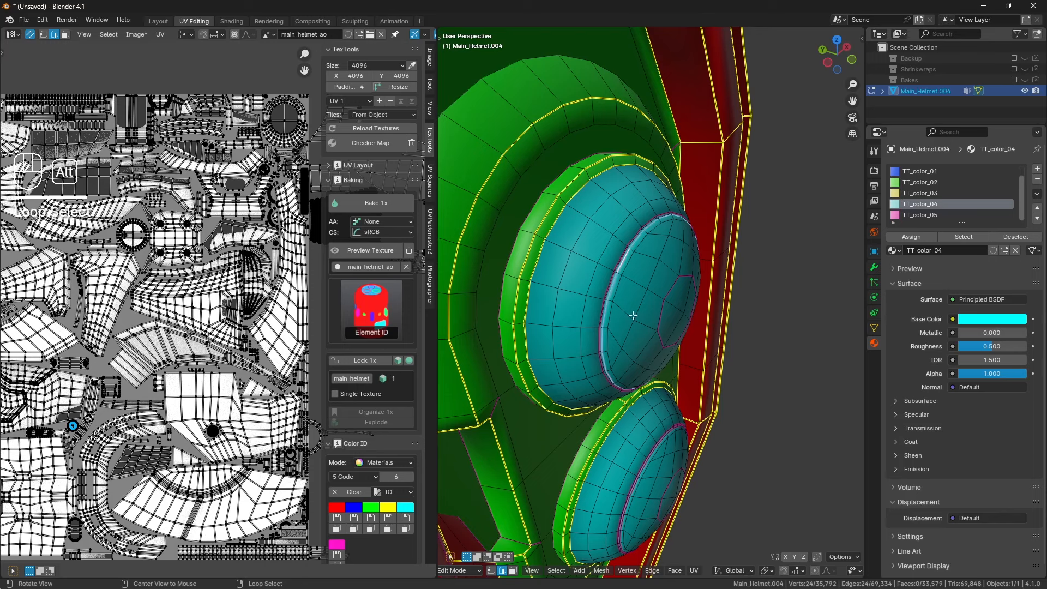
pyautogui.keyDown('alt'); pyautogui.keyDown('shift'); pyautogui.click(636, 488); pyautogui.keyUp('shift'); pyautogui.keyUp('alt')
pyautogui.moveTo(690, 470); pyautogui.dragTo(662, 483, button='middle')
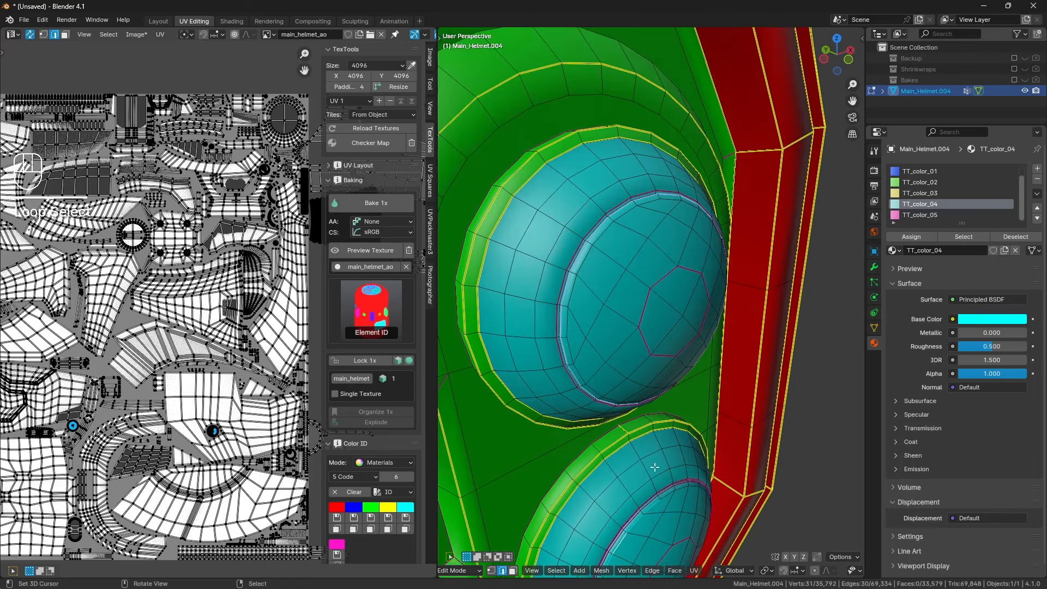
pyautogui.hotkey('ctrl', 'z')
pyautogui.keyDown('alt'); pyautogui.keyDown('shift'); pyautogui.click(676, 487); pyautogui.keyUp('shift'); pyautogui.keyUp('alt')
pyautogui.moveTo(667, 442); pyautogui.dragTo(671, 343, button='middle')
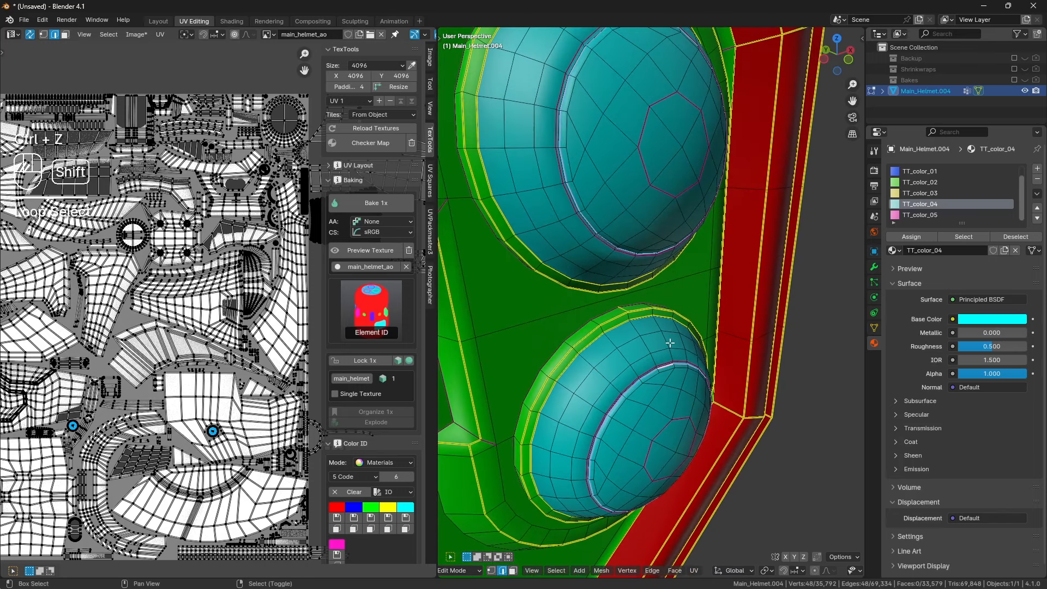
# Mirror the lamp loop selection to the helmet's other side and duplicate the loops in place.
pyautogui.hotkey('shift', 'd')
pyautogui.rightClick(670, 343)
pyautogui.press('space')
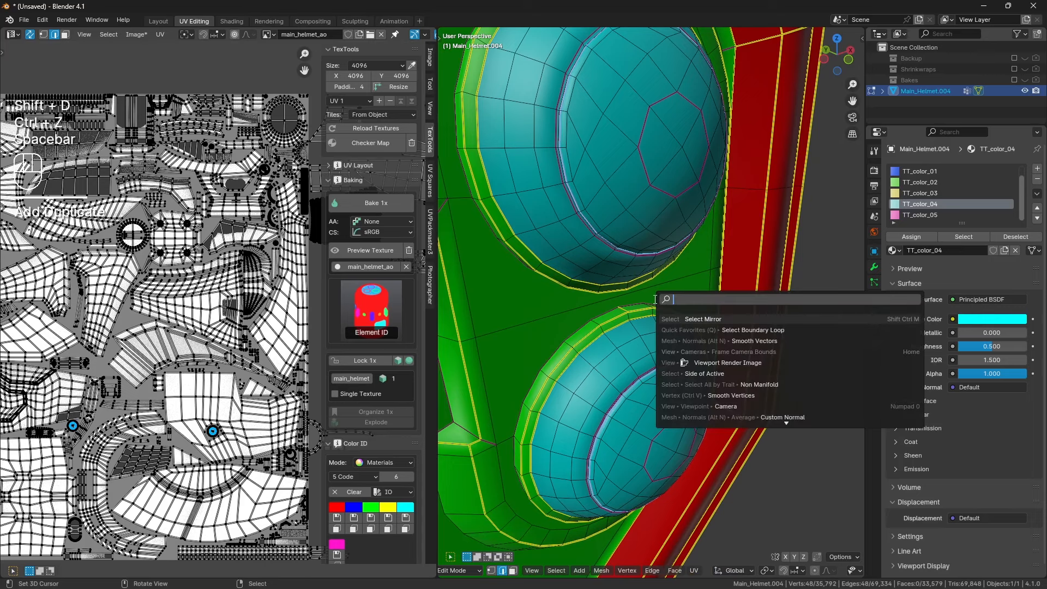
pyautogui.press('Return')
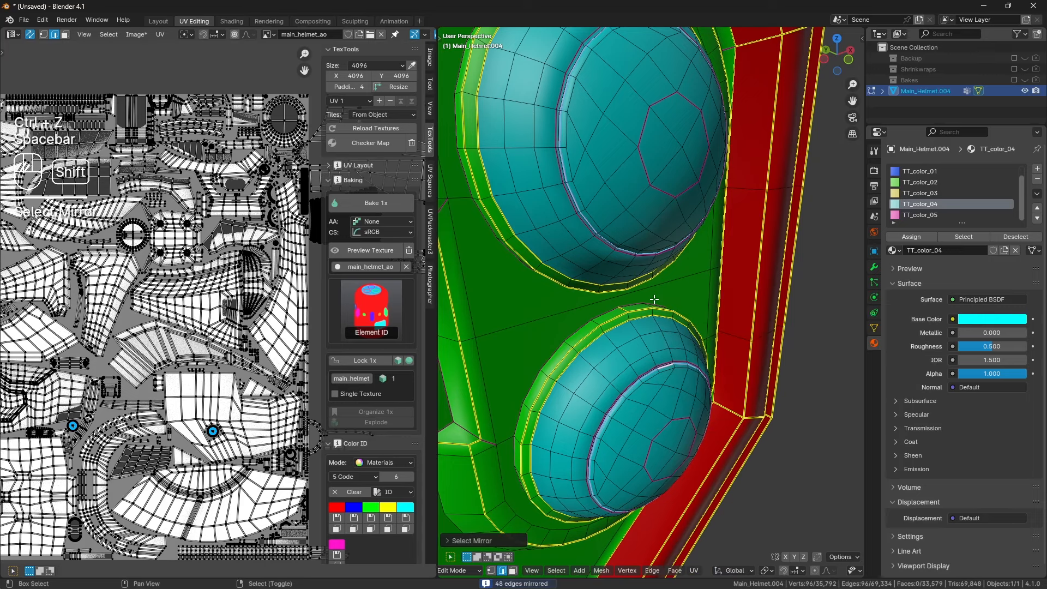
pyautogui.hotkey('shift', 'd')
pyautogui.rightClick(661, 301)
# Move the duplicated loops along the global Y axis so they sit inside the lamp domes, checking in wireframe.
pyautogui.press('z')
pyautogui.moveTo(655, 297); pyautogui.dragTo(718, 325, button='middle')
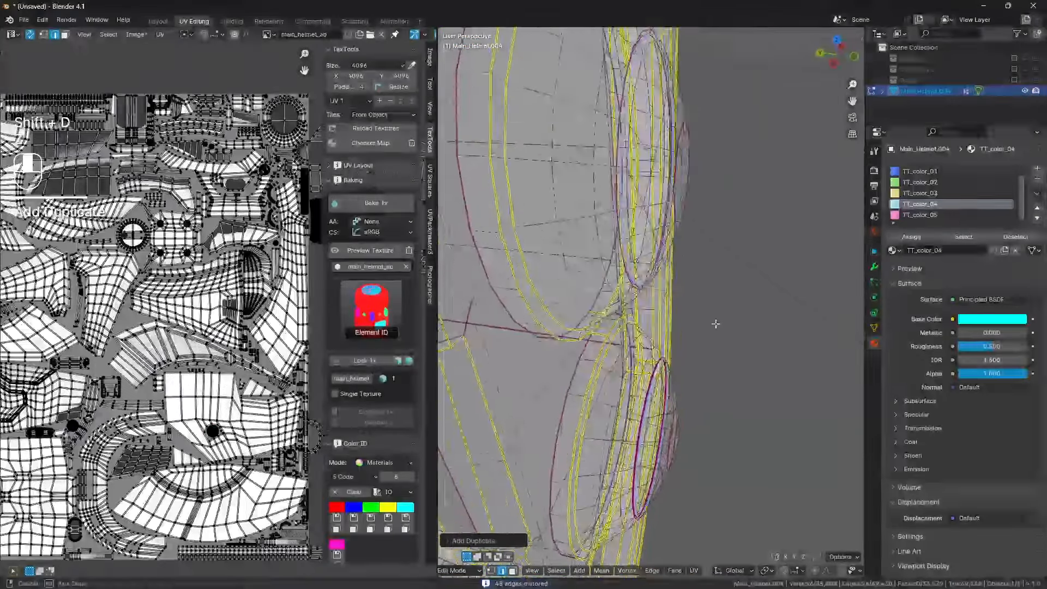
pyautogui.press('g')
pyautogui.press('y')
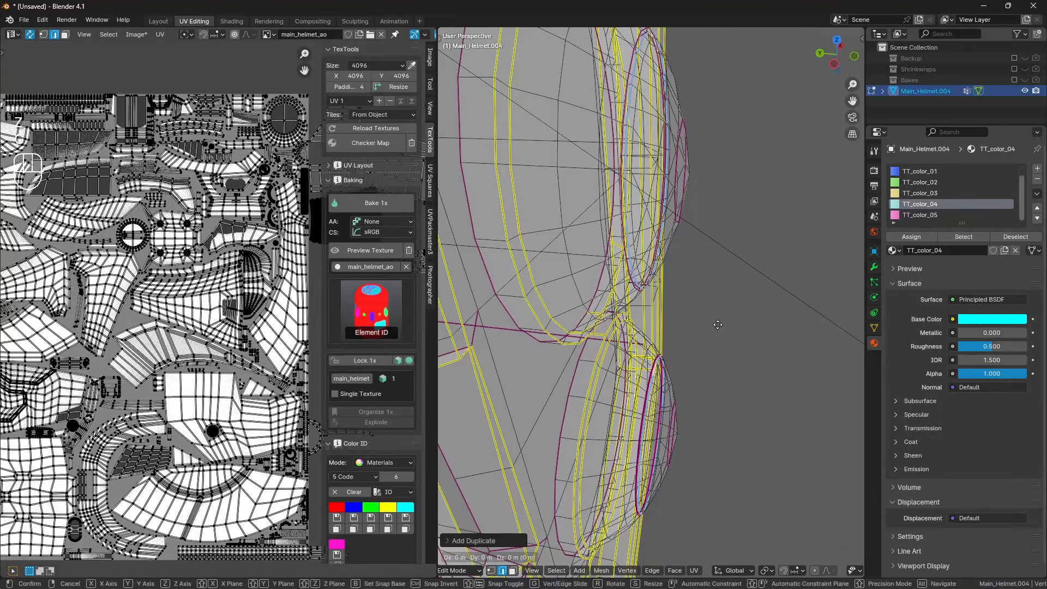
pyautogui.press('Return')
pyautogui.press('z')
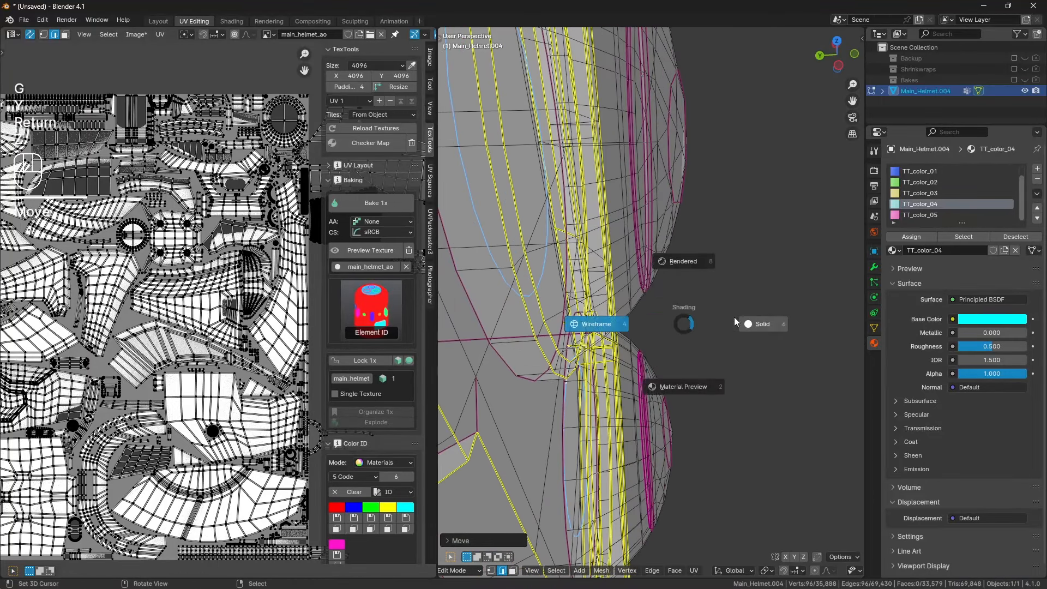
pyautogui.click(607, 322)
pyautogui.moveTo(607, 322); pyautogui.dragTo(603, 302, button='middle')
pyautogui.press('g')
pyautogui.press('y')
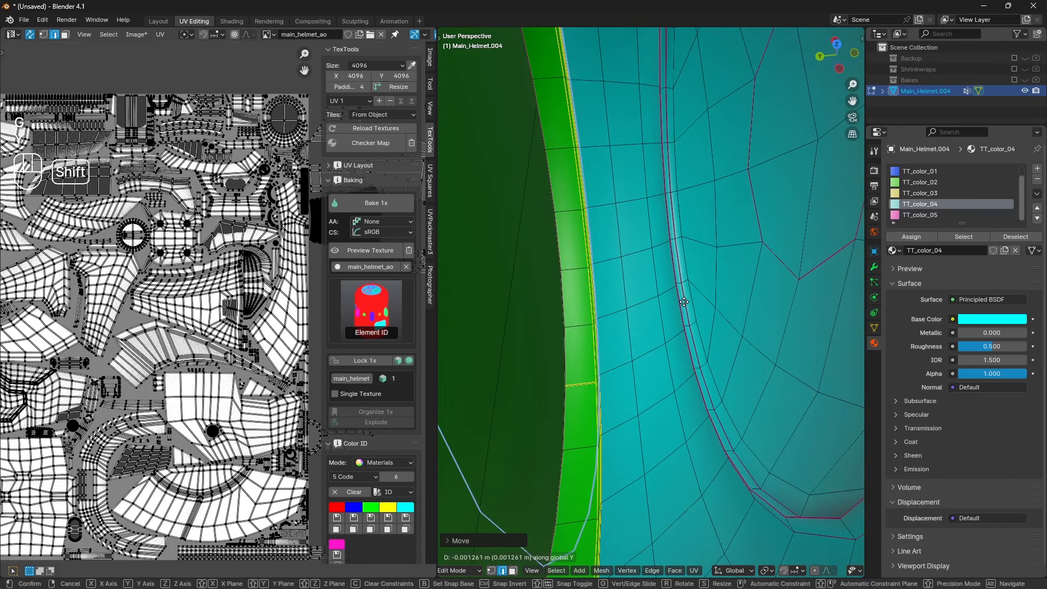
pyautogui.hotkey('shift', 'Return')
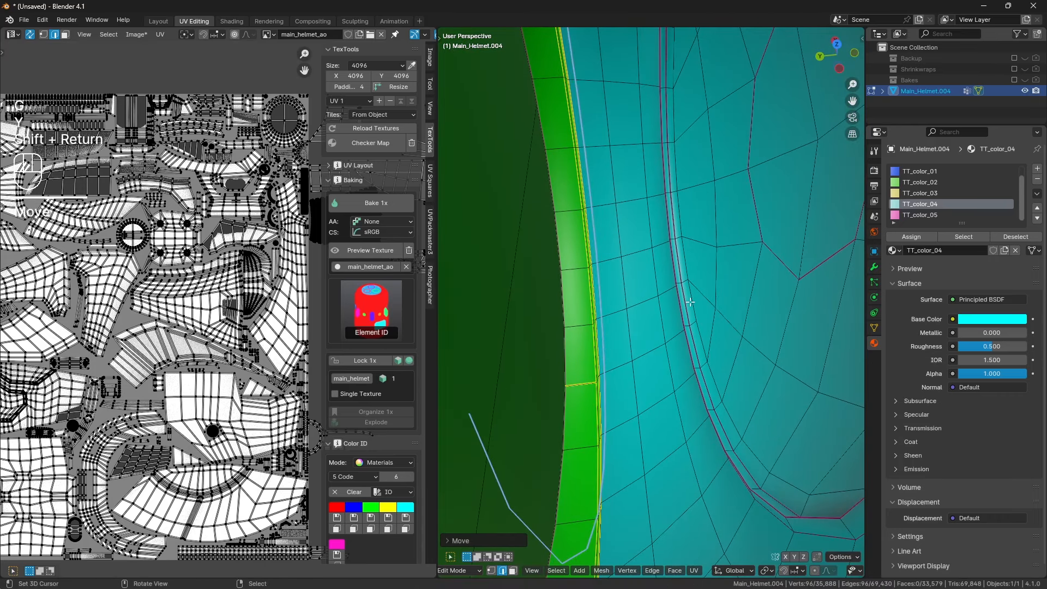
# Fill the duplicated loops with faces, assign them the magenta ID color and deselect everything.
pyautogui.press('f')
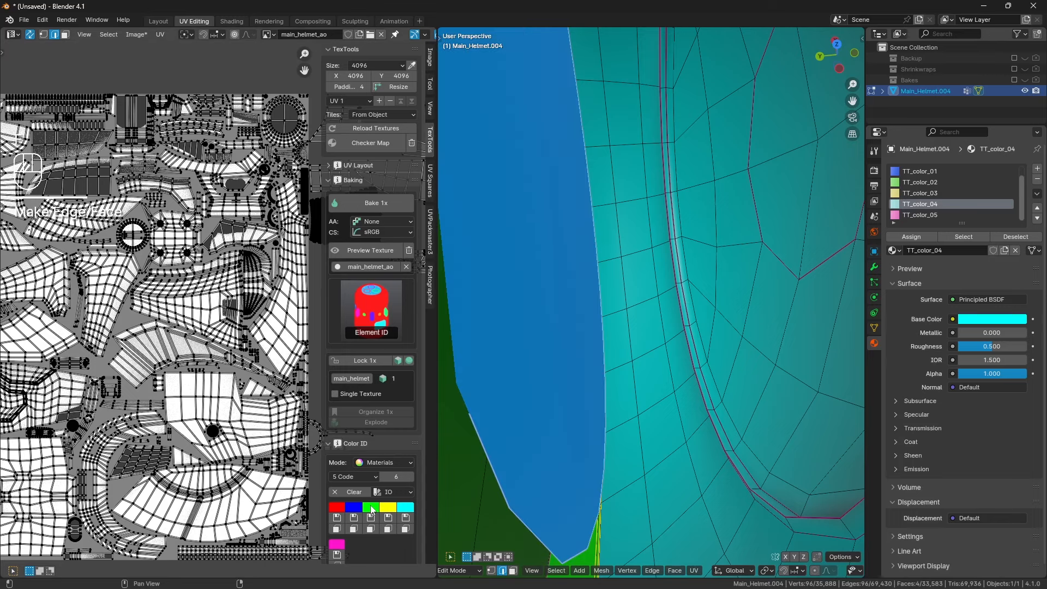
pyautogui.scroll(-2, 370, 510)
pyautogui.click(340, 512)
pyautogui.moveTo(663, 313)
pyautogui.mouseDown(button='middle')
pyautogui.moveTo(725, 322)
pyautogui.moveTo(659, 314)
pyautogui.moveTo(636, 253)
pyautogui.moveTo(659, 266)
pyautogui.moveTo(705, 264)
pyautogui.moveTo(617, 296)
pyautogui.moveTo(722, 294)
pyautogui.mouseUp(button='middle')
pyautogui.scroll(-5, 659, 313)
pyautogui.press('z')
pyautogui.press('z')
pyautogui.press('a')
pyautogui.press('a')
# Return to Object Mode and select the whole helmet for baking.
pyautogui.scroll(-6, 704, 264)
pyautogui.press('Tab')
pyautogui.press('a')
pyautogui.press('a')
pyautogui.scroll(-9, 679, 278)
pyautogui.click(646, 312)
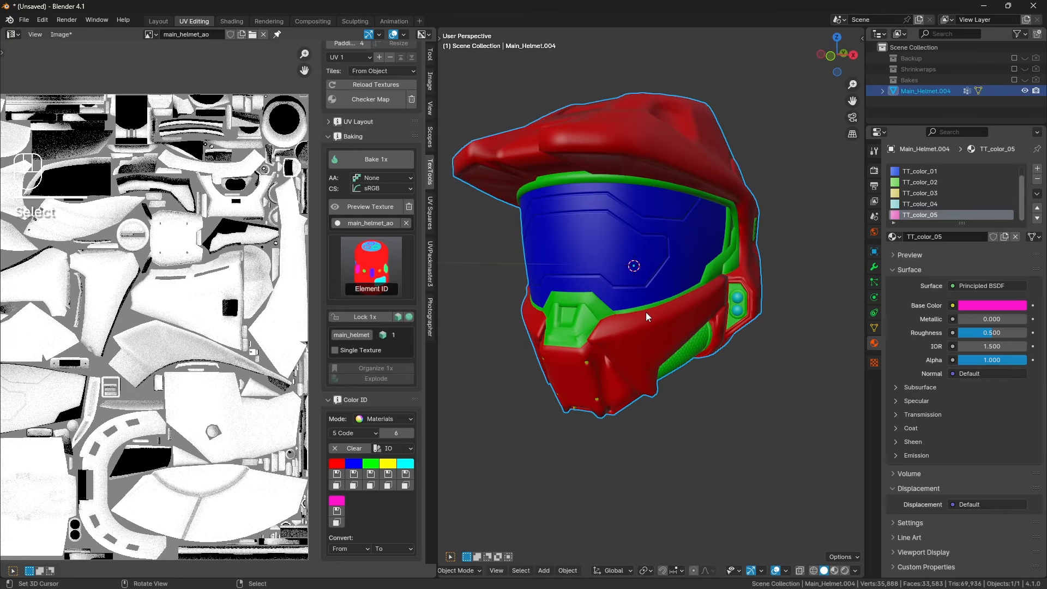
pyautogui.moveTo(646, 312); pyautogui.dragTo(631, 323, button='middle')
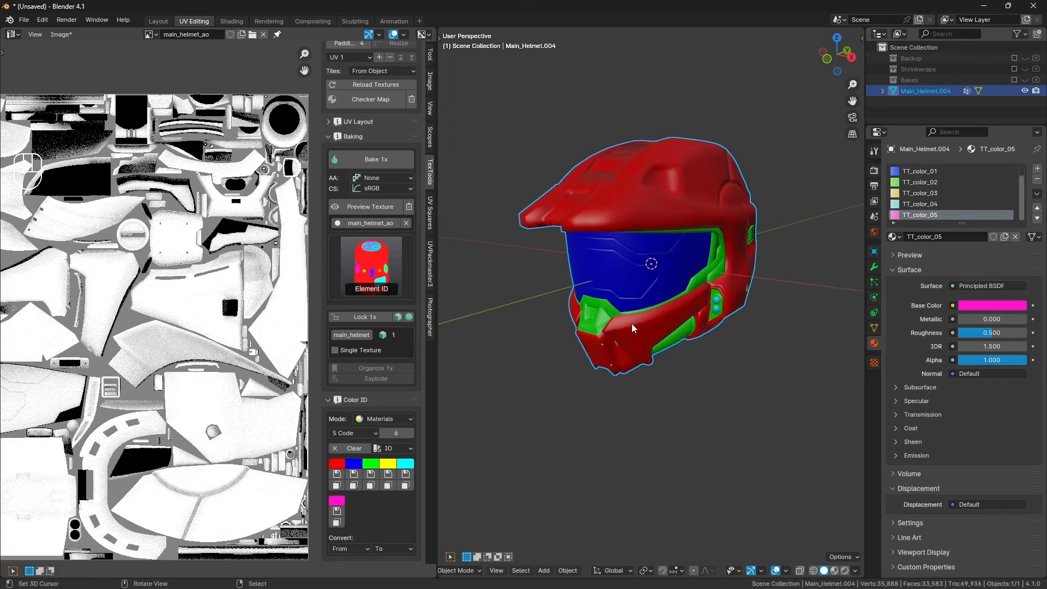
pyautogui.scroll(-3, 222, 362)
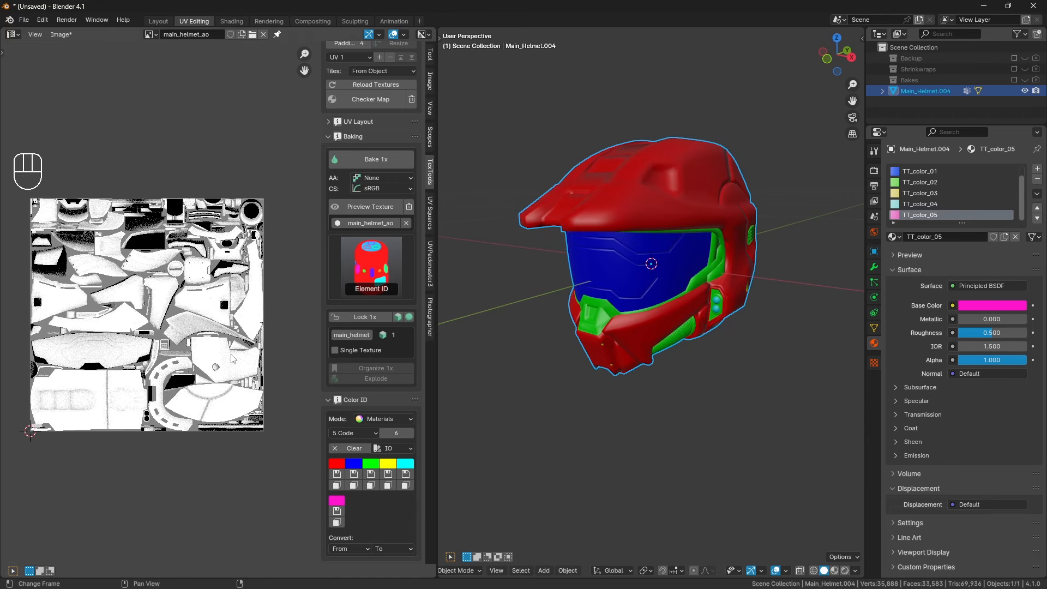
# Set the TexTools bake mode to Base Color and bake the helmet's map.
pyautogui.click(375, 278)
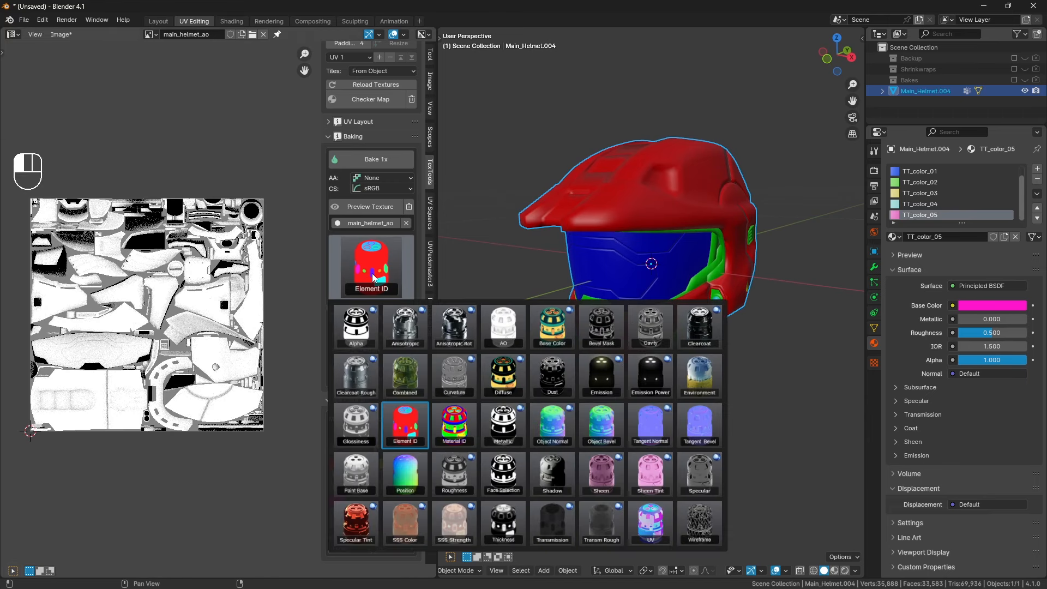
pyautogui.click(561, 329)
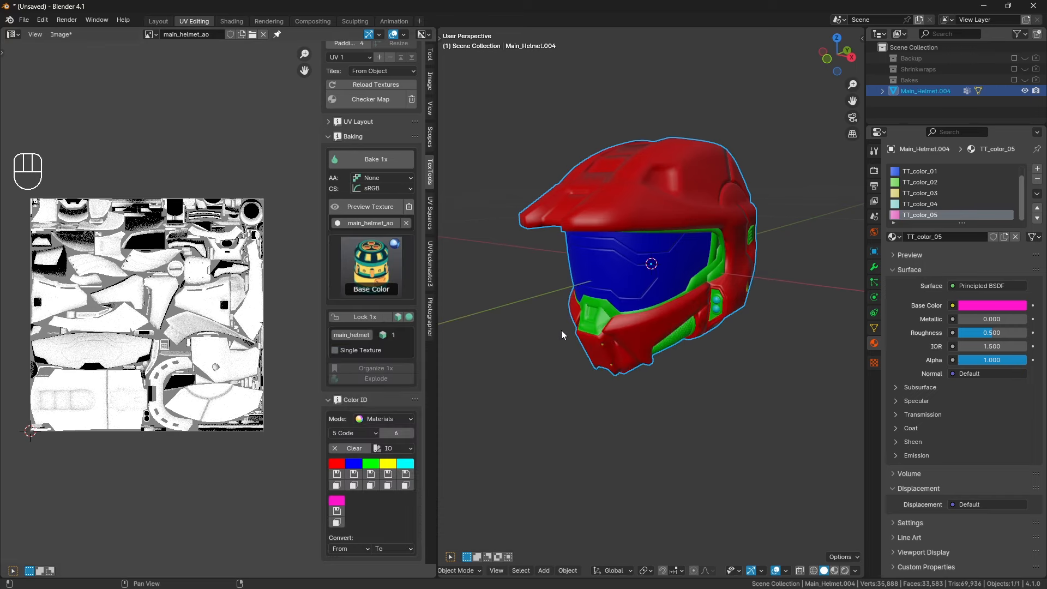
pyautogui.click(382, 282)
pyautogui.click(371, 290)
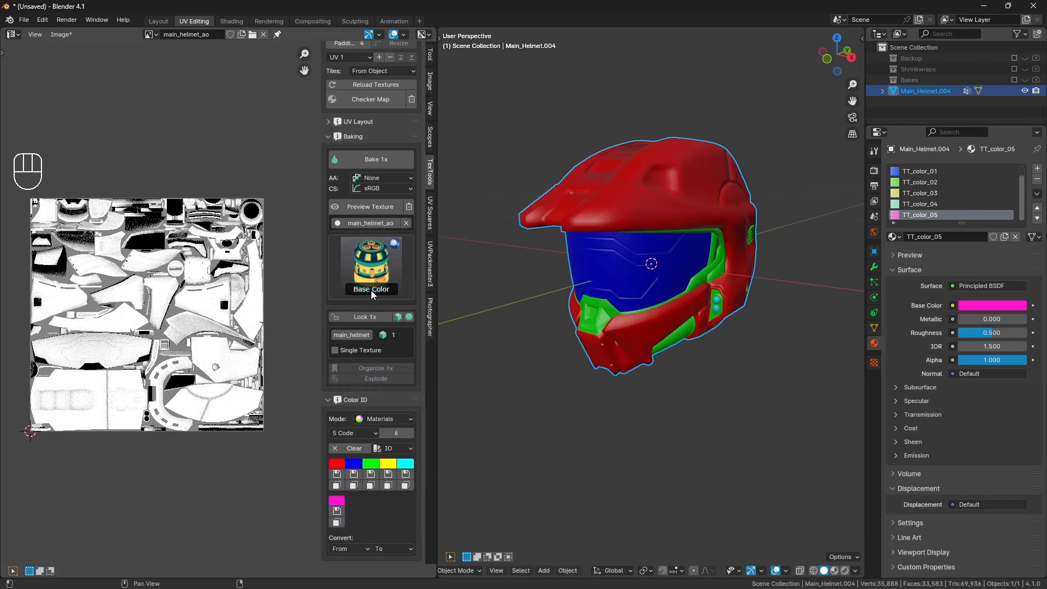
pyautogui.click(384, 161)
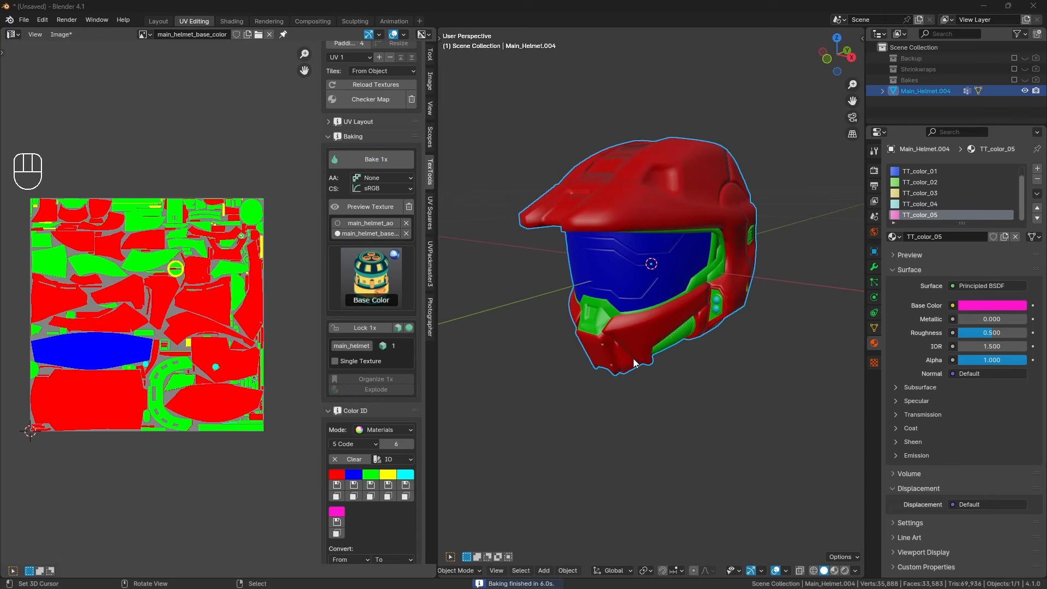
# Save the baked color map as ID.png in the Bakes folder, using PNG format with RGB color.
pyautogui.scroll(1, 127, 361)
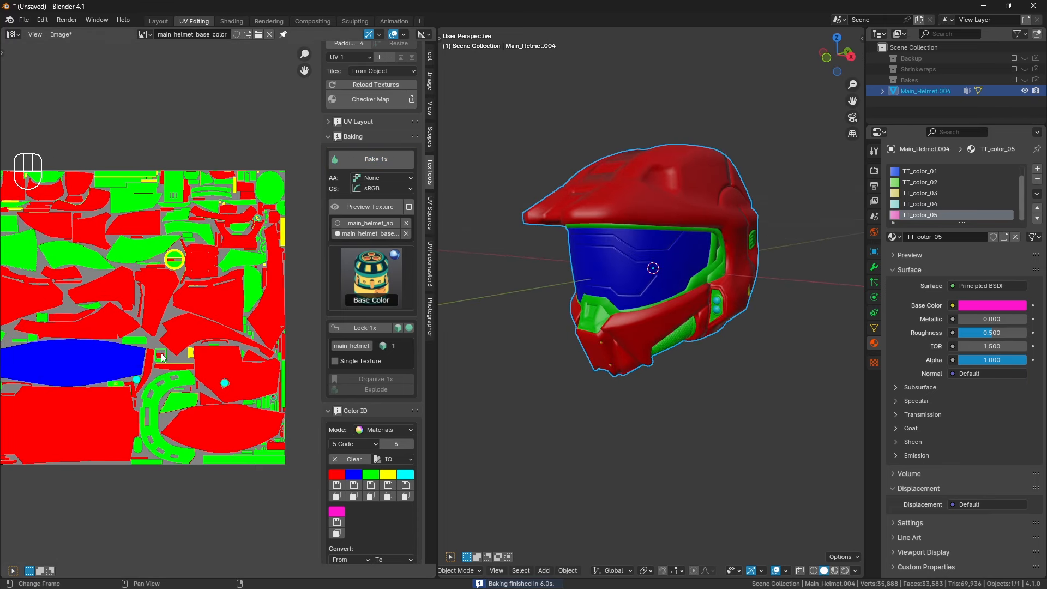
pyautogui.moveTo(162, 357); pyautogui.dragTo(186, 368, button='middle')
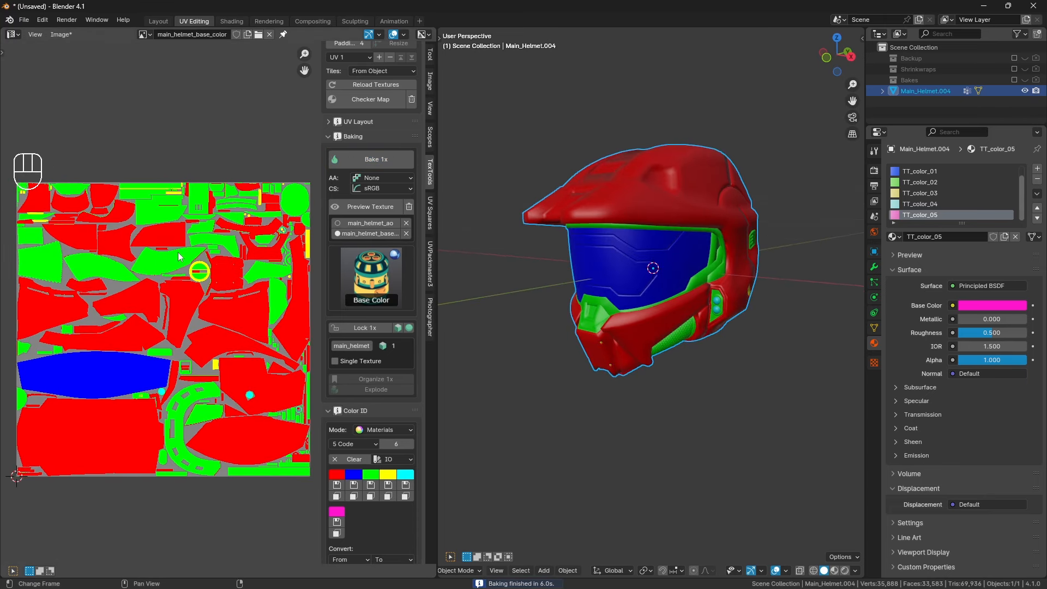
pyautogui.click(61, 34)
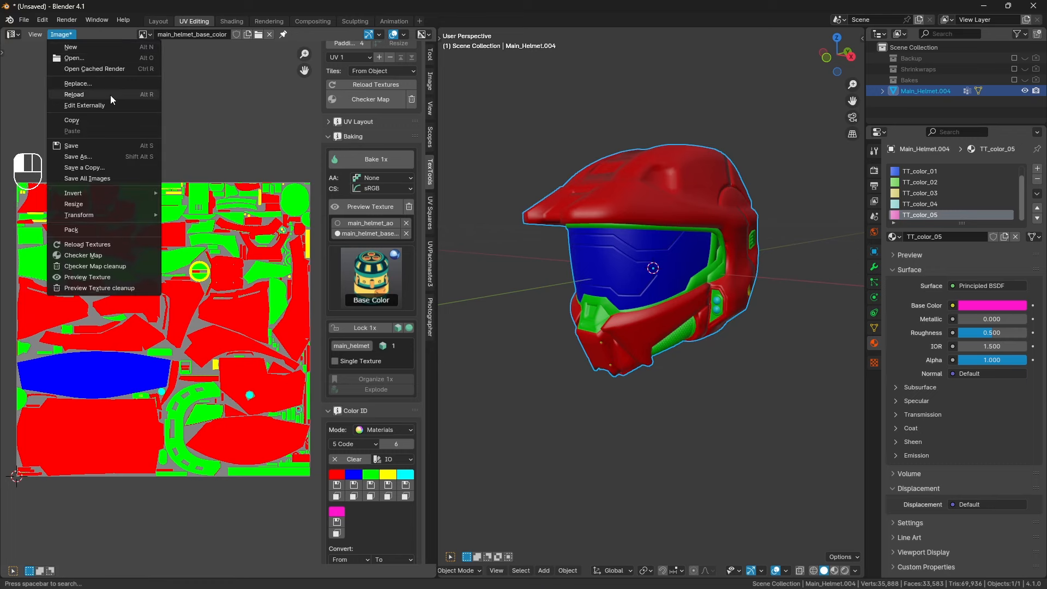
pyautogui.click(101, 157)
pyautogui.click(523, 428)
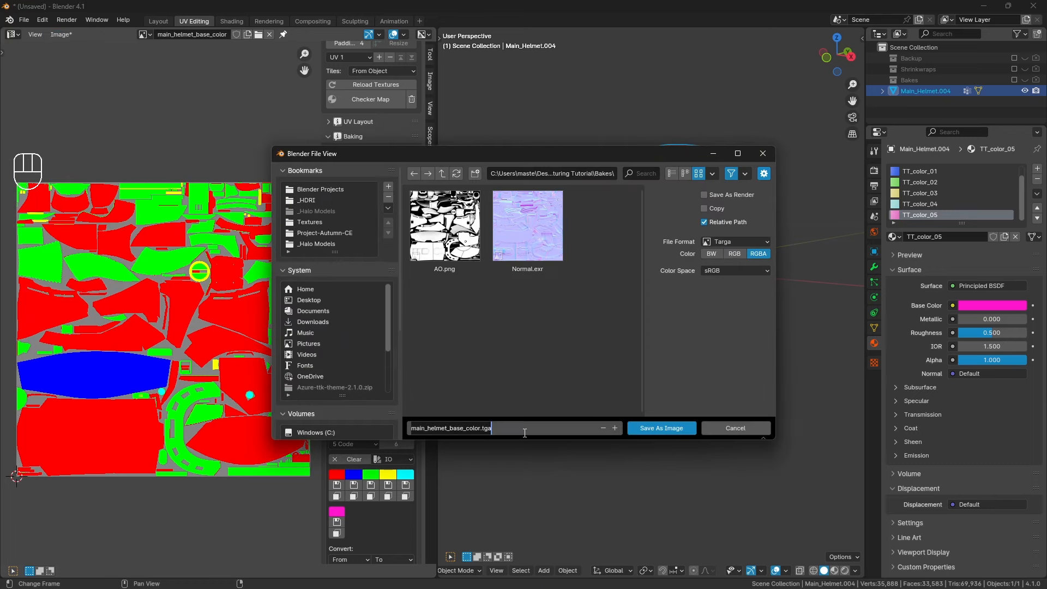
pyautogui.hotkey('ctrl', 'a')
pyautogui.write('ID')
pyautogui.press('Return')
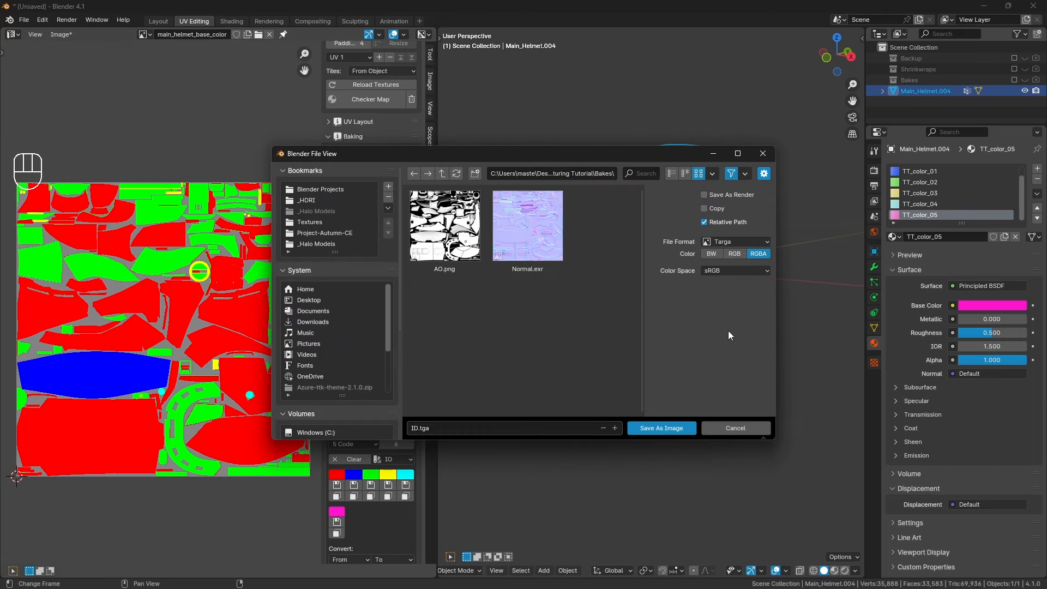
pyautogui.click(737, 242)
pyautogui.click(651, 297)
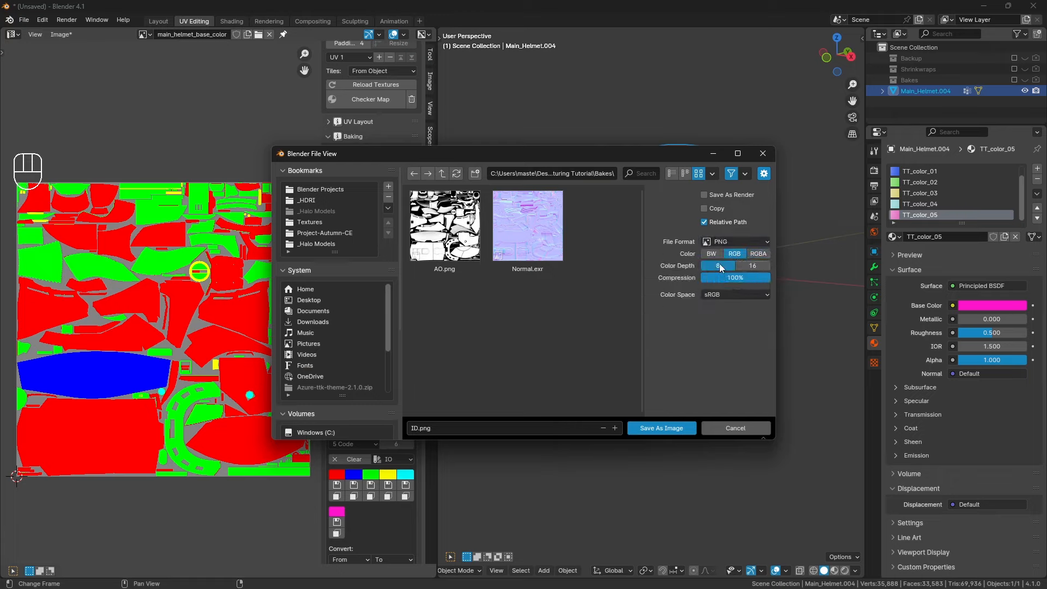
pyautogui.click(658, 429)
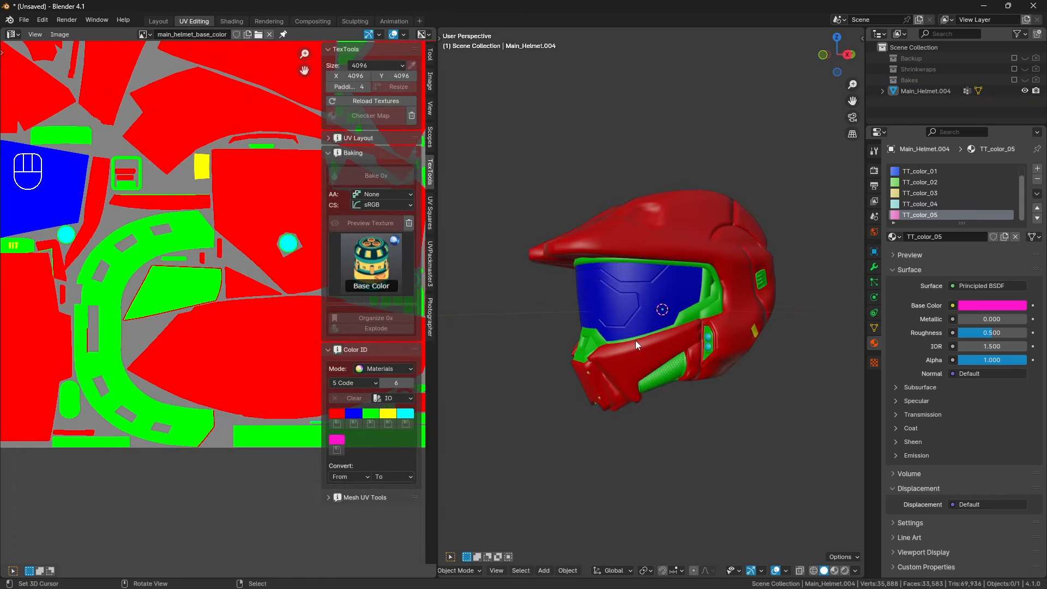
# Select the helmet, check its mesh in Edit Mode with everything deselected, and return to Object Mode.
pyautogui.click(644, 326)
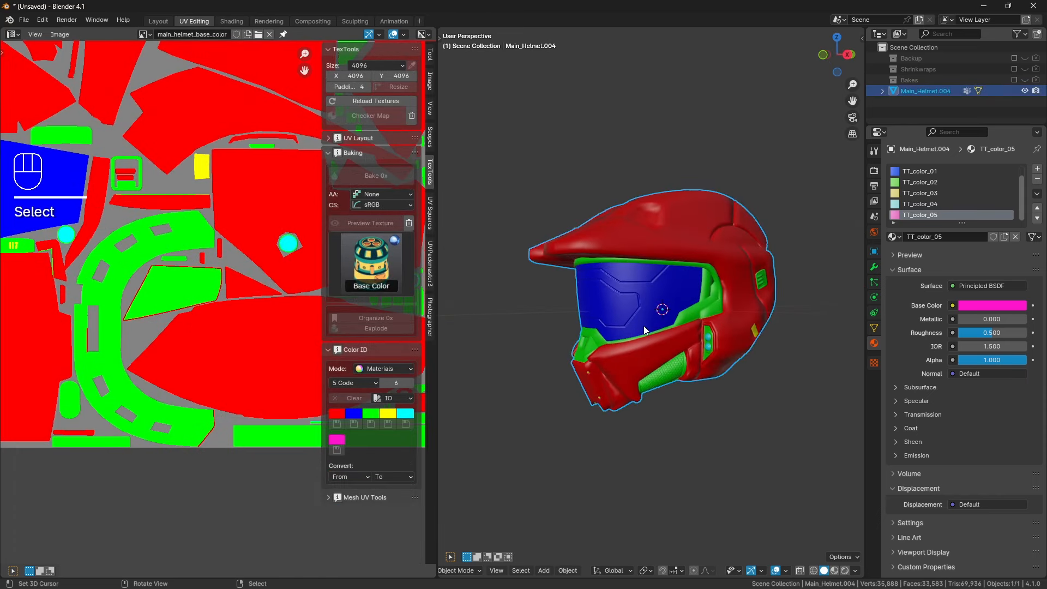
pyautogui.press('Tab')
pyautogui.press('a')
pyautogui.press('a')
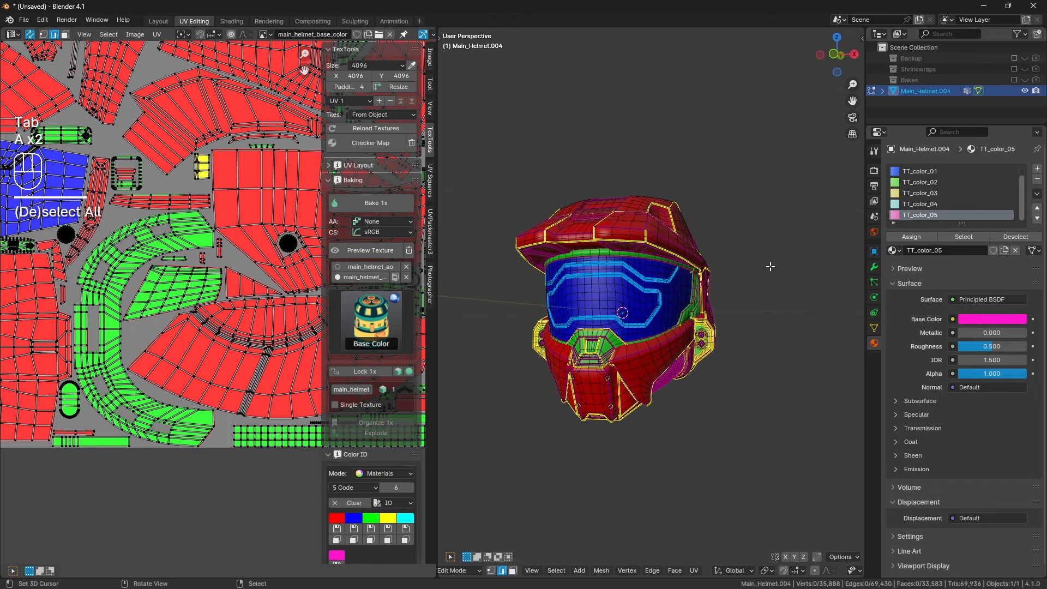
pyautogui.press('Tab')
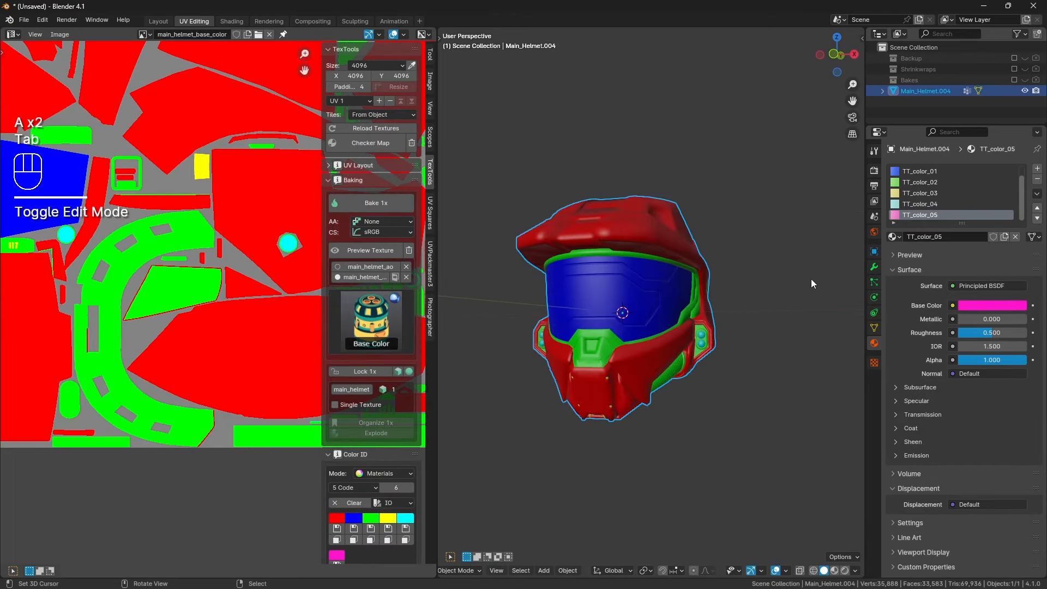
# Add a Triangulate modifier to the helmet, apply it and check the triangulated mesh in Edit Mode.
pyautogui.click(874, 267)
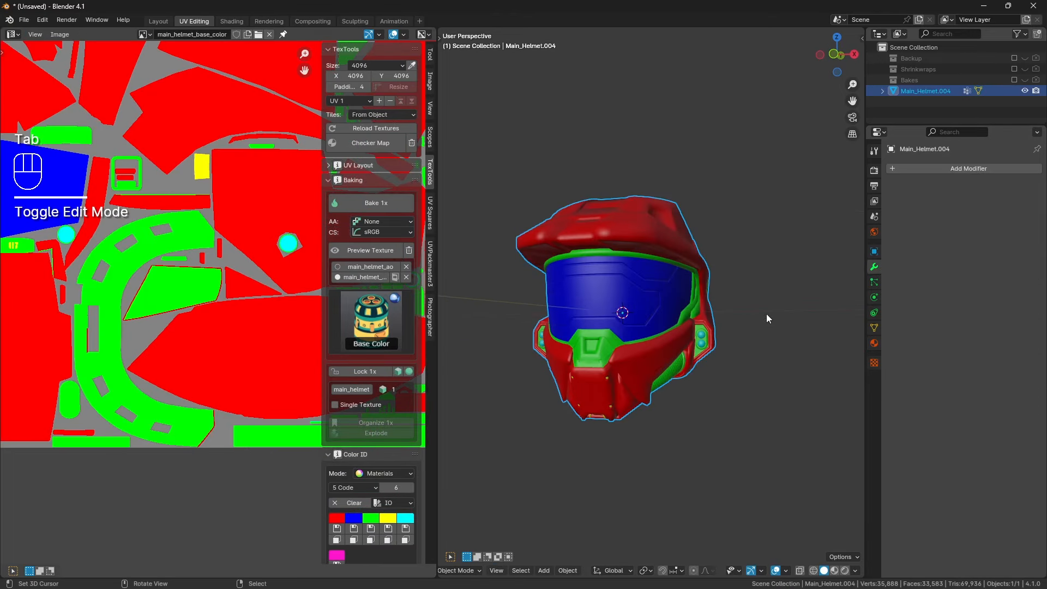
pyautogui.click(932, 169)
pyautogui.write('tri')
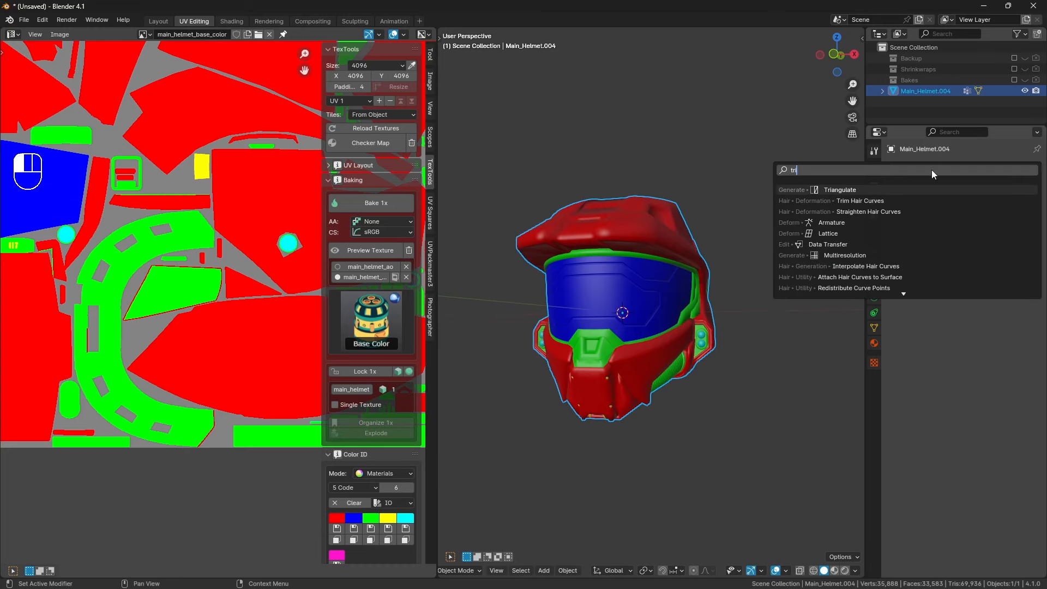
pyautogui.press('Return')
pyautogui.hotkey('ctrl', 'a')
pyautogui.moveTo(671, 231); pyautogui.dragTo(742, 310, button='middle')
pyautogui.press('Tab')
pyautogui.press('Tab')
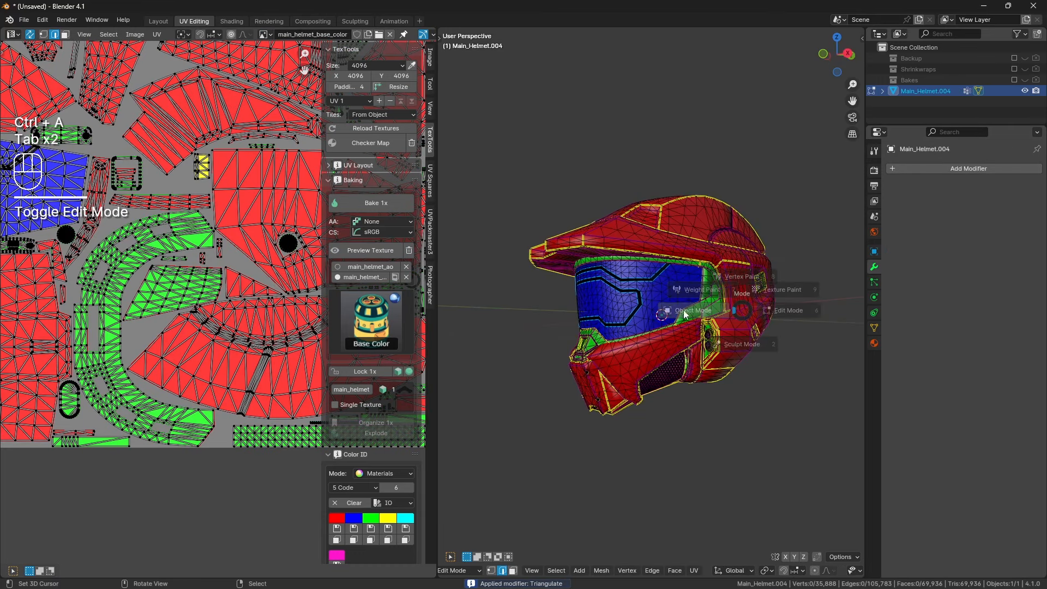
pyautogui.click(684, 312)
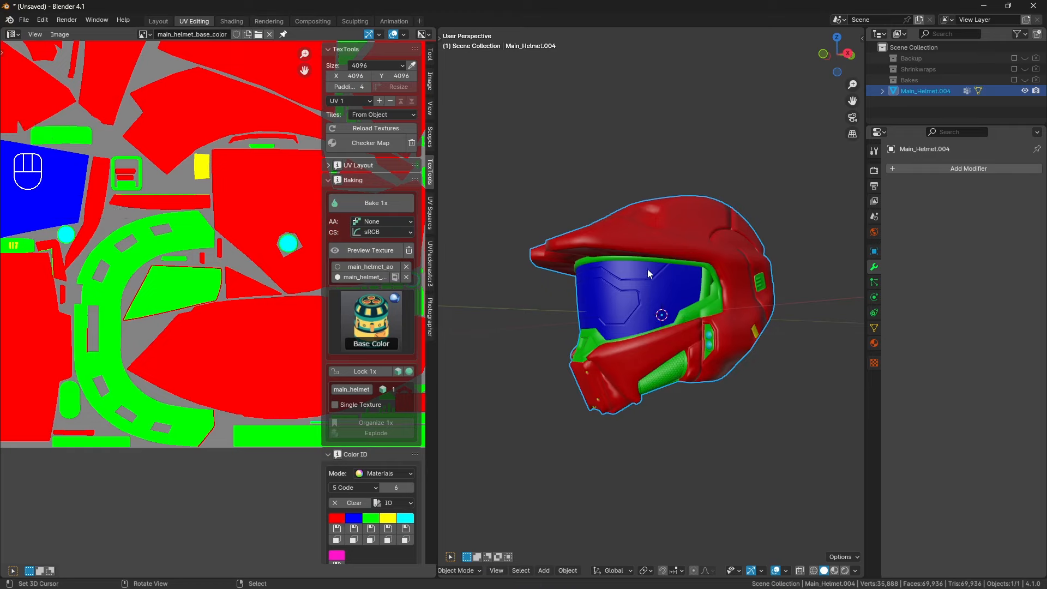
# Set up an FBX export named Helmet.fbx in the Texturing Tutorial folder, limited to selected objects.
pyautogui.click(24, 20)
pyautogui.moveTo(67, 187)
pyautogui.click(192, 294)
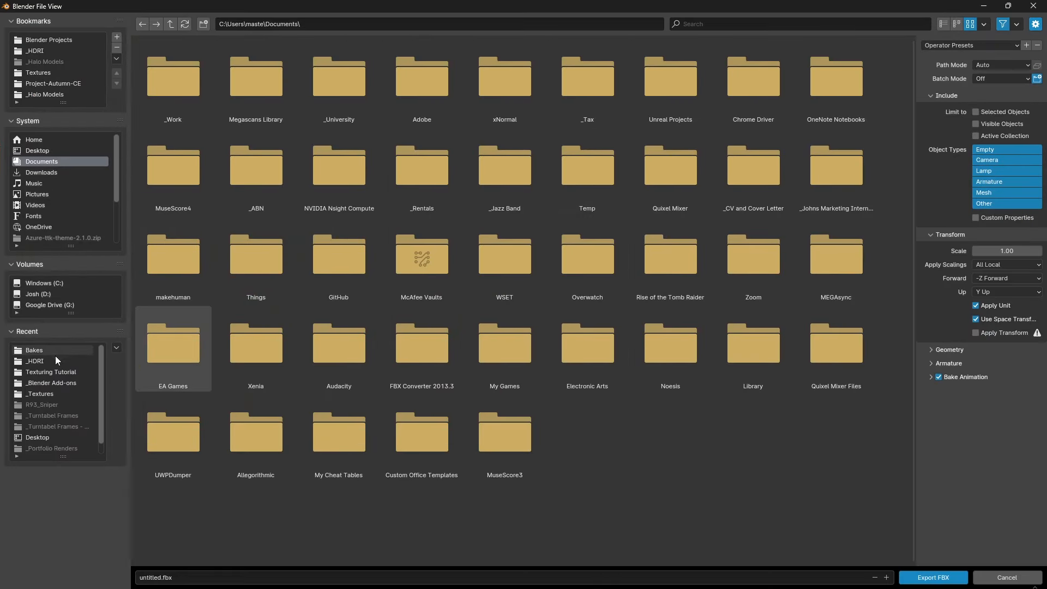
pyautogui.click(54, 350)
pyautogui.click(170, 24)
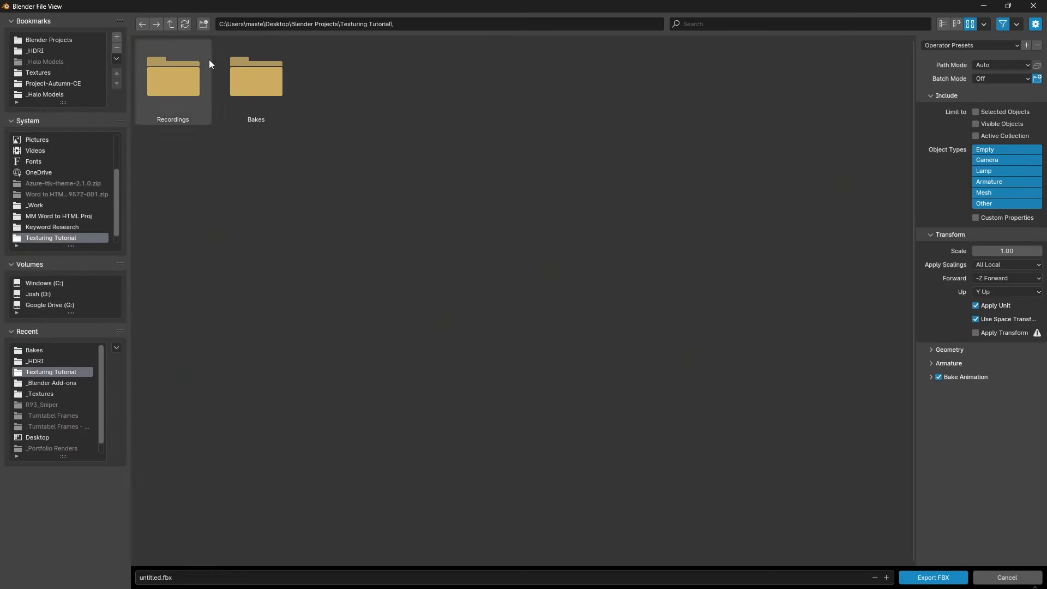
pyautogui.click(182, 578)
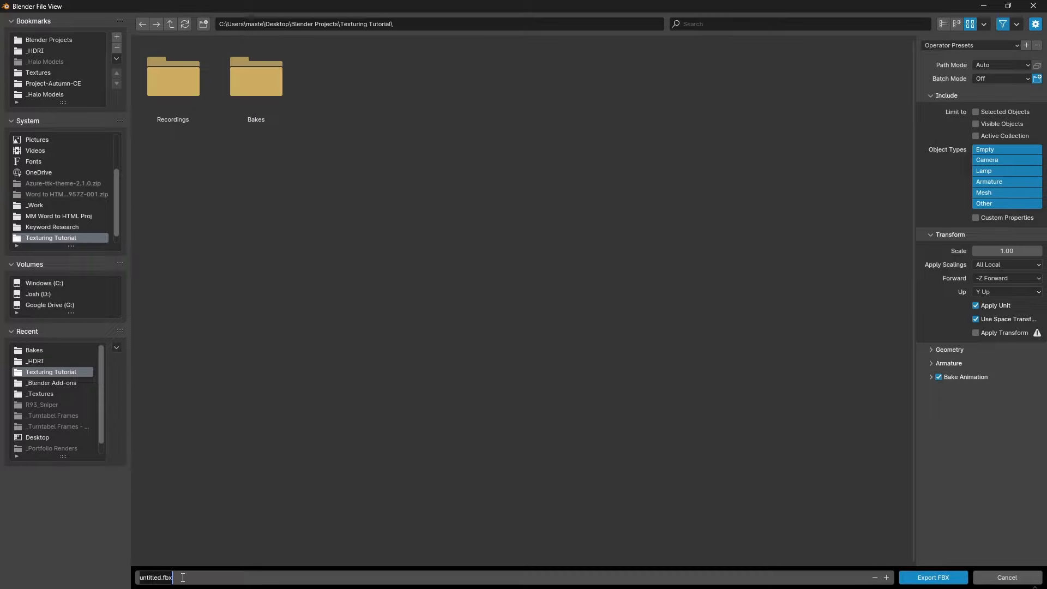
pyautogui.write('Helmet')
pyautogui.press('Return')
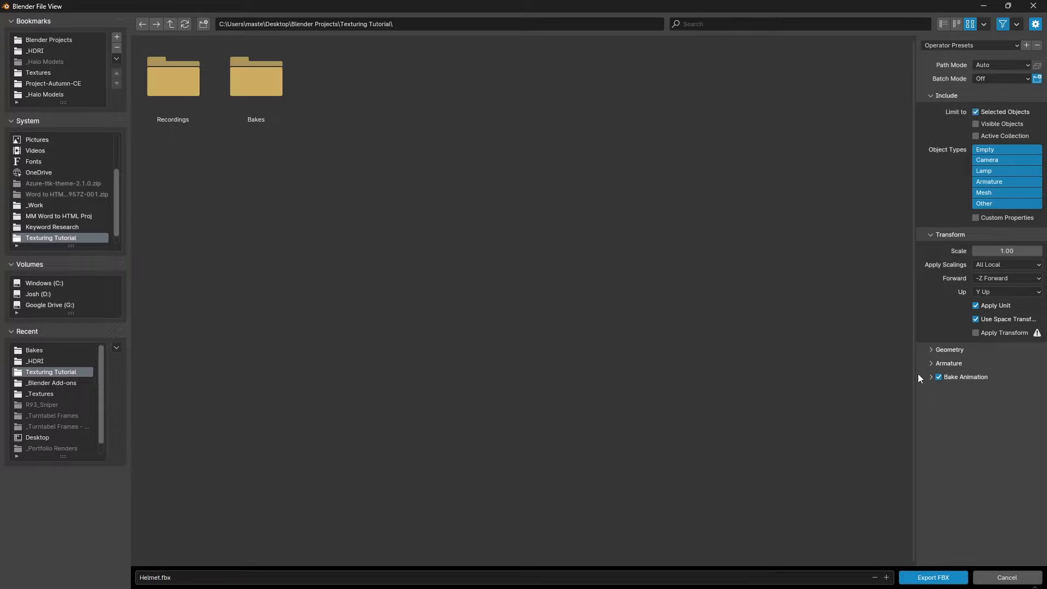
# Review the geometry options of the export and export the helmet as FBX.
pyautogui.click(952, 348)
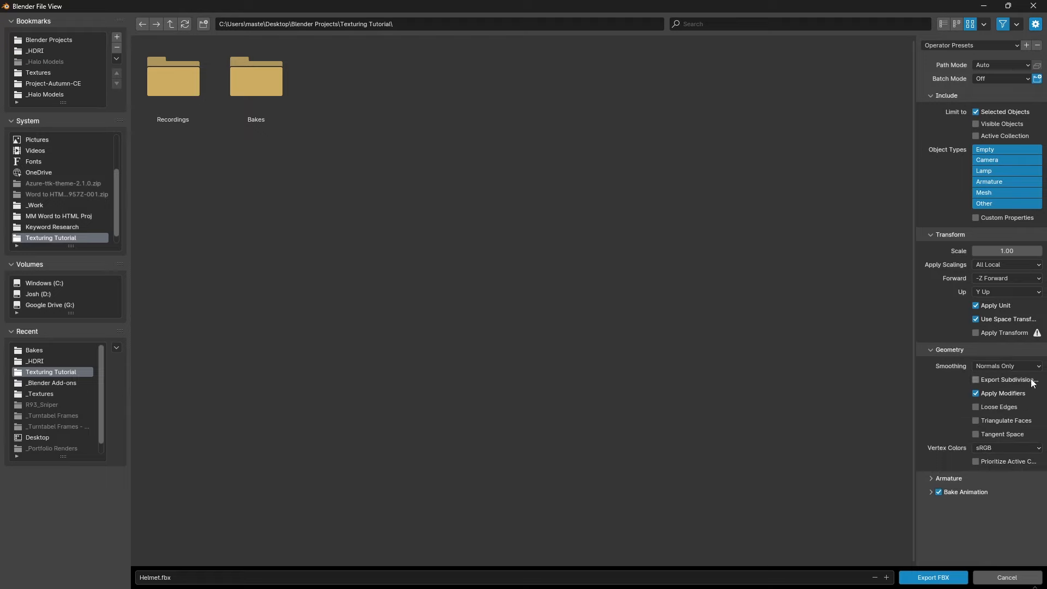
pyautogui.click(949, 350)
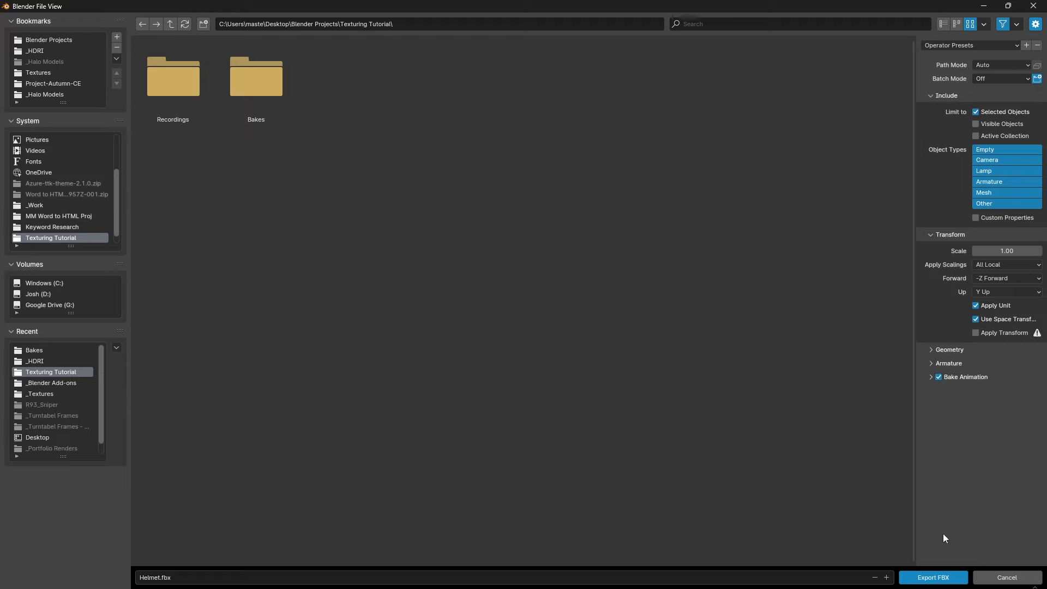
pyautogui.click(932, 577)
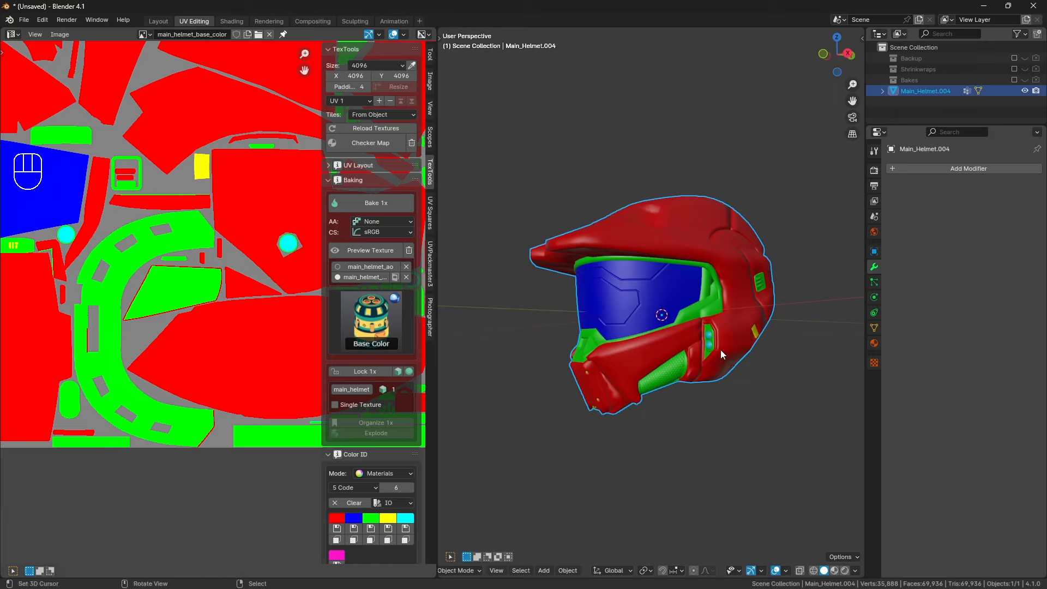
pyautogui.moveTo(721, 349); pyautogui.dragTo(714, 345, button='middle')
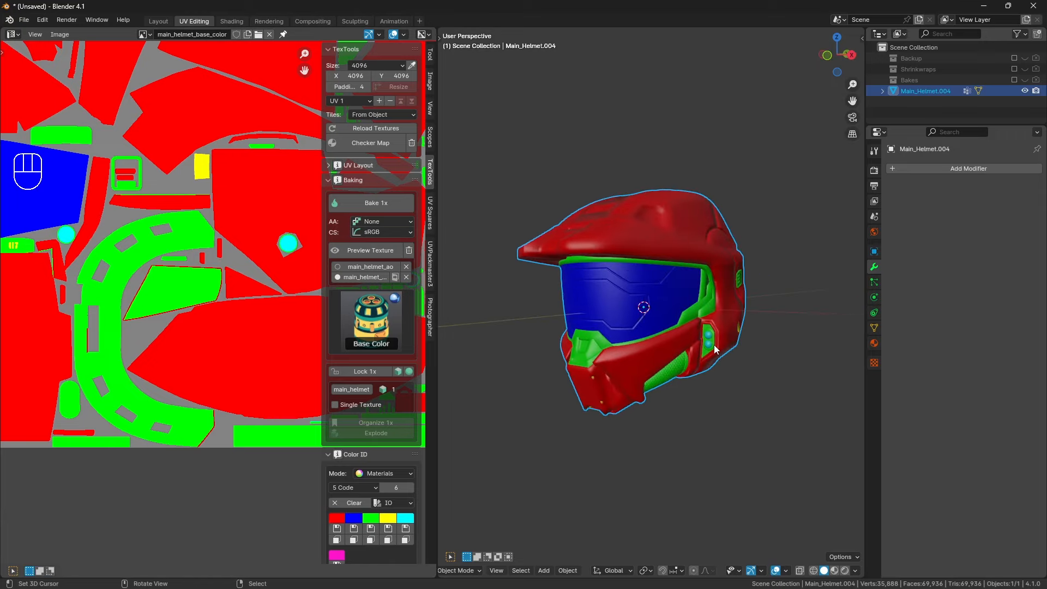